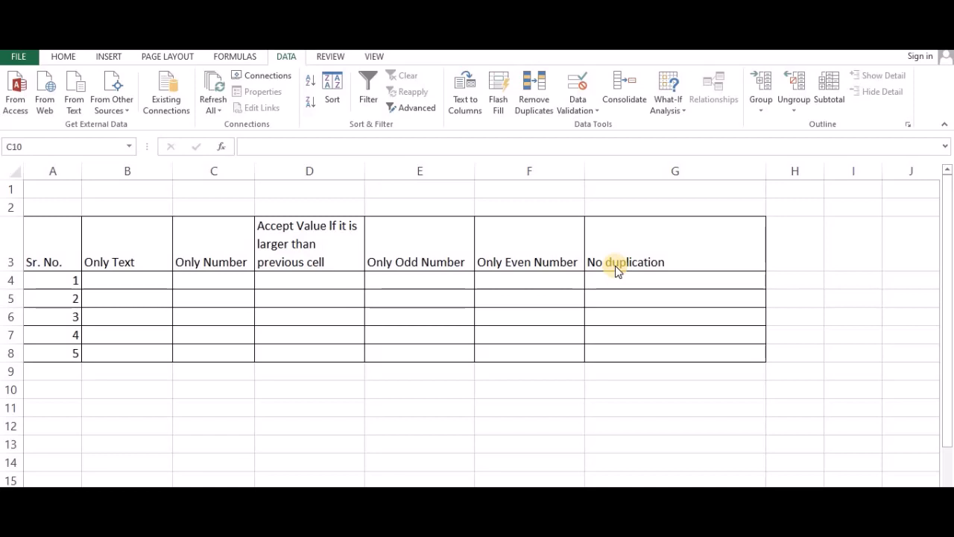
# Apply a custom data validation rule with the formula =ISTEXT(B4) to cells B4:B8 in the Only Text column
pyautogui.click(130, 280)
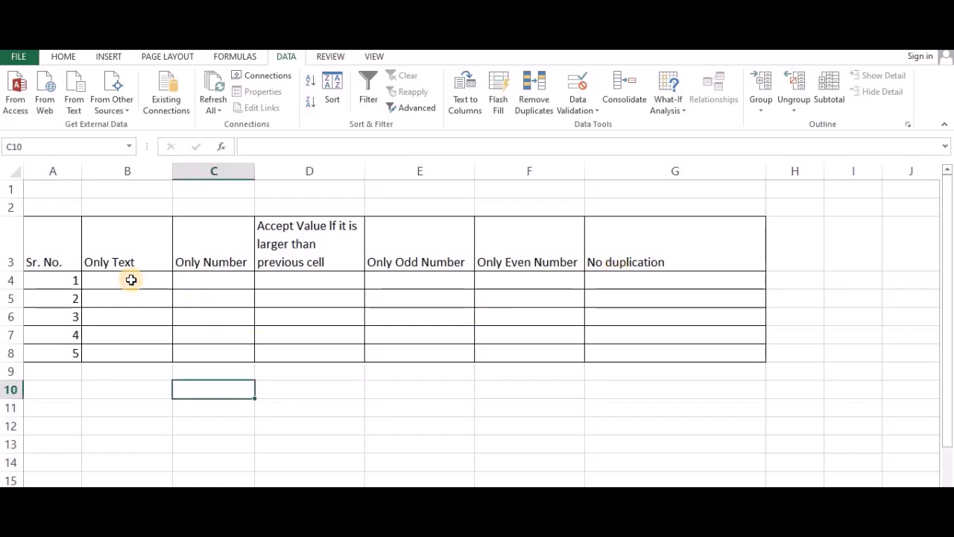
pyautogui.click(131, 279)
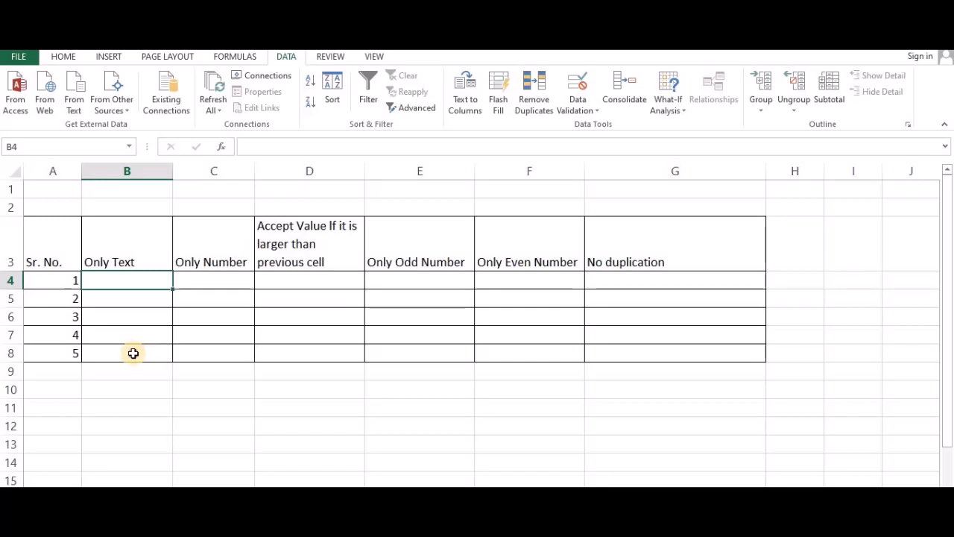
pyautogui.keyDown('shift'); pyautogui.click(133, 353); pyautogui.keyUp('shift')
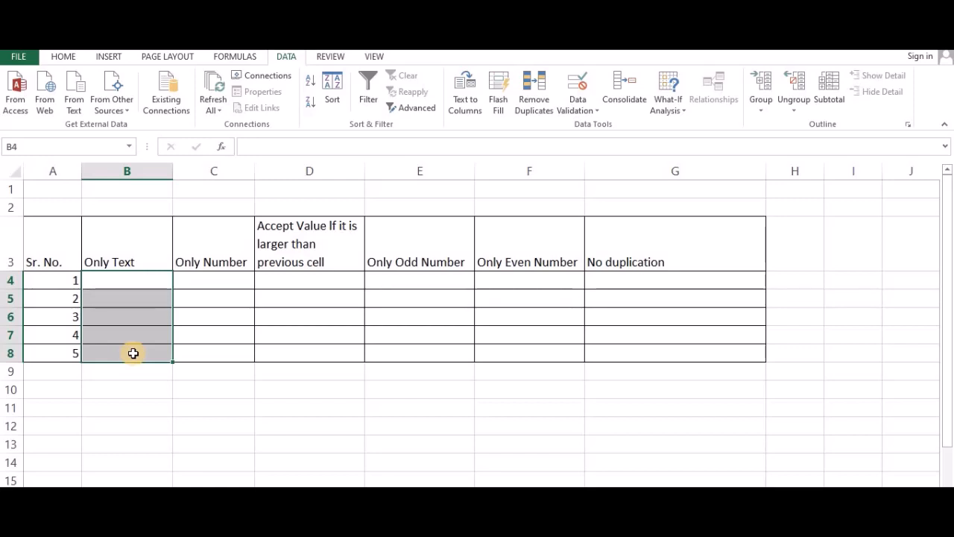
pyautogui.click(587, 109)
pyautogui.click(598, 127)
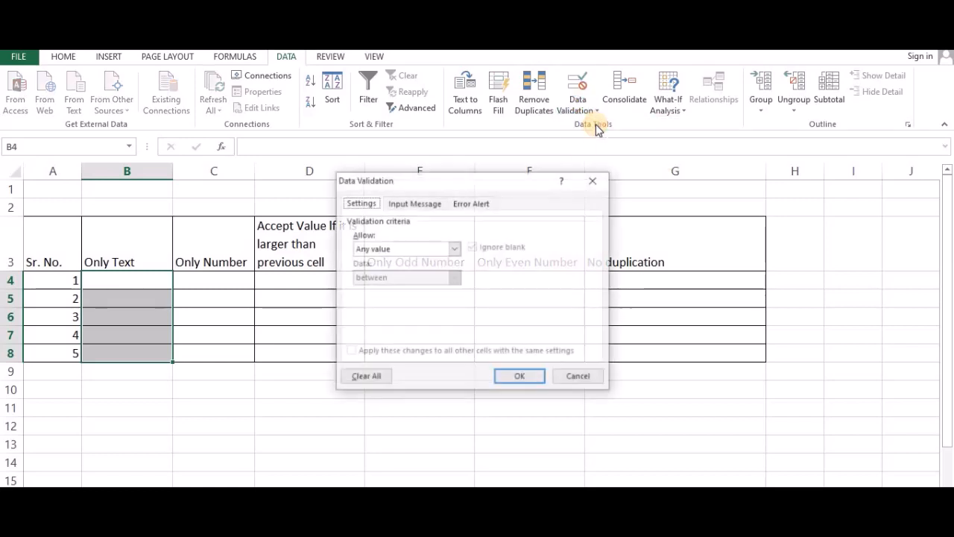
pyautogui.click(455, 248)
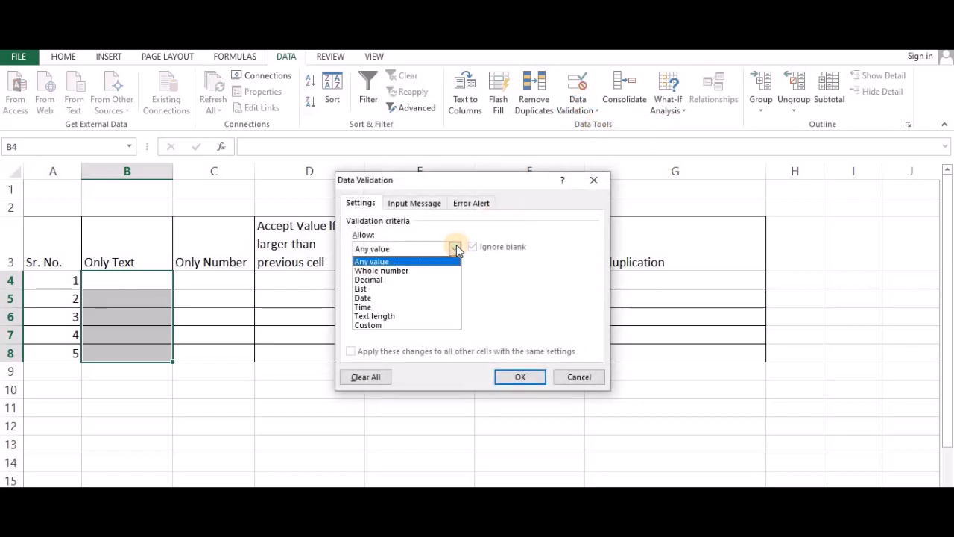
pyautogui.click(428, 324)
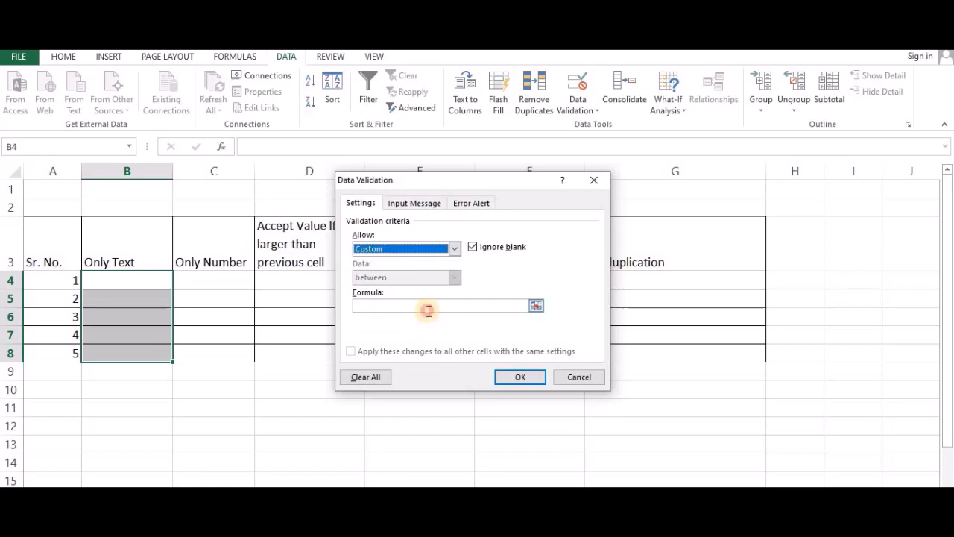
pyautogui.click(426, 307)
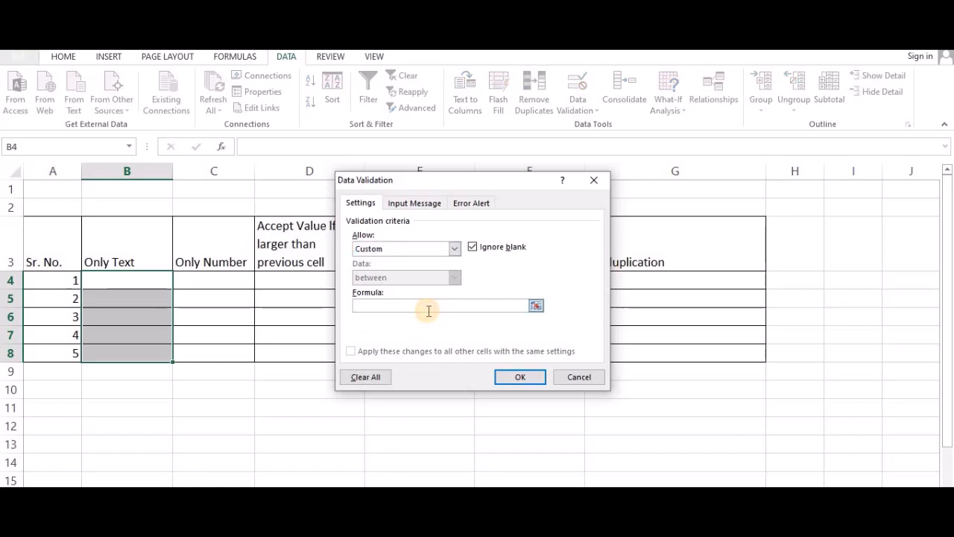
pyautogui.write('=ISTEXT(')
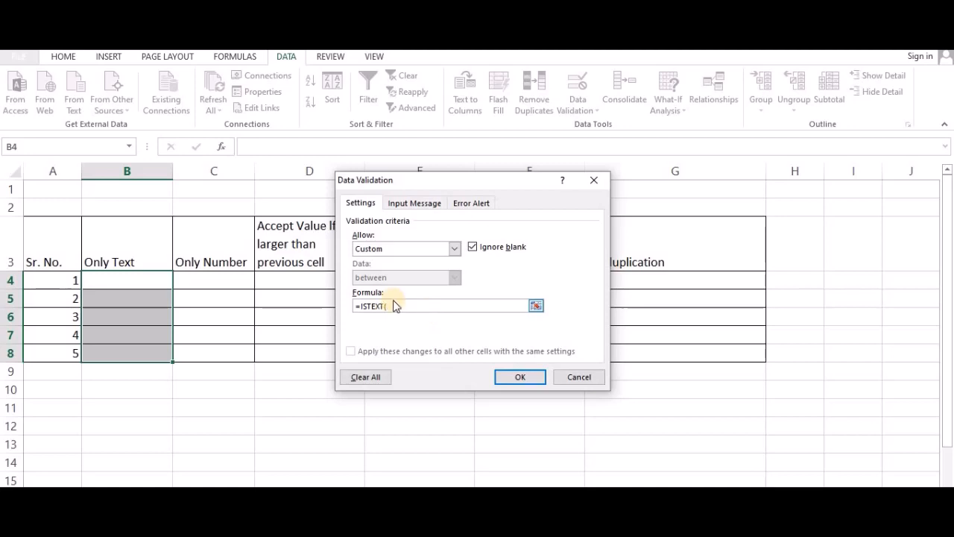
pyautogui.click(156, 278)
pyautogui.write(')')
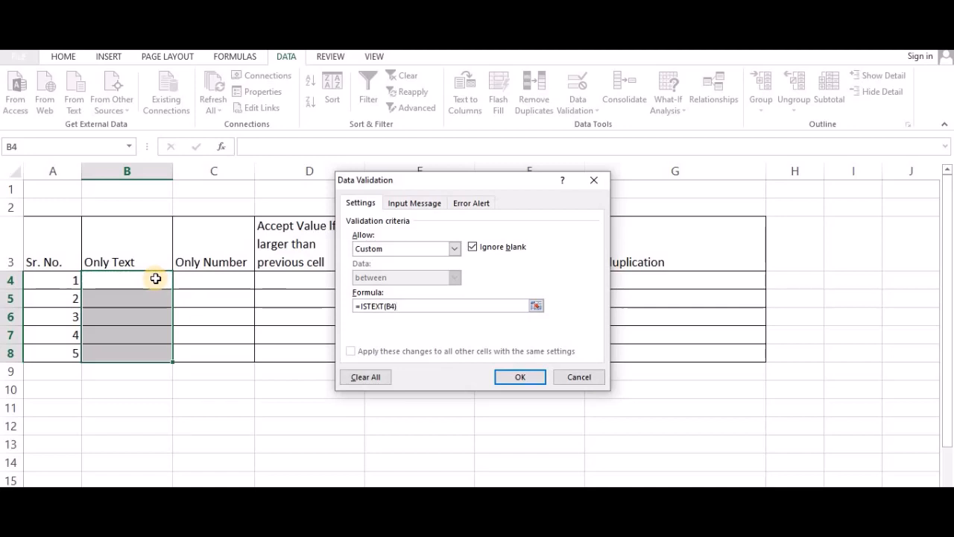
pyautogui.click(522, 378)
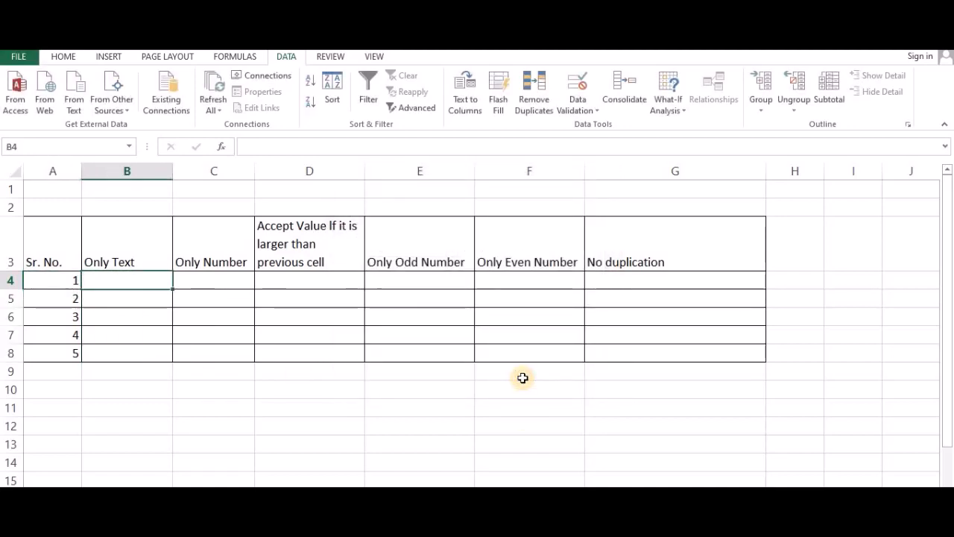
# Enter INDIA, FRUIT and MEDICINE in cells B4, B5 and B6 of the Only Text column
pyautogui.write('INDIA')
pyautogui.press('Return')
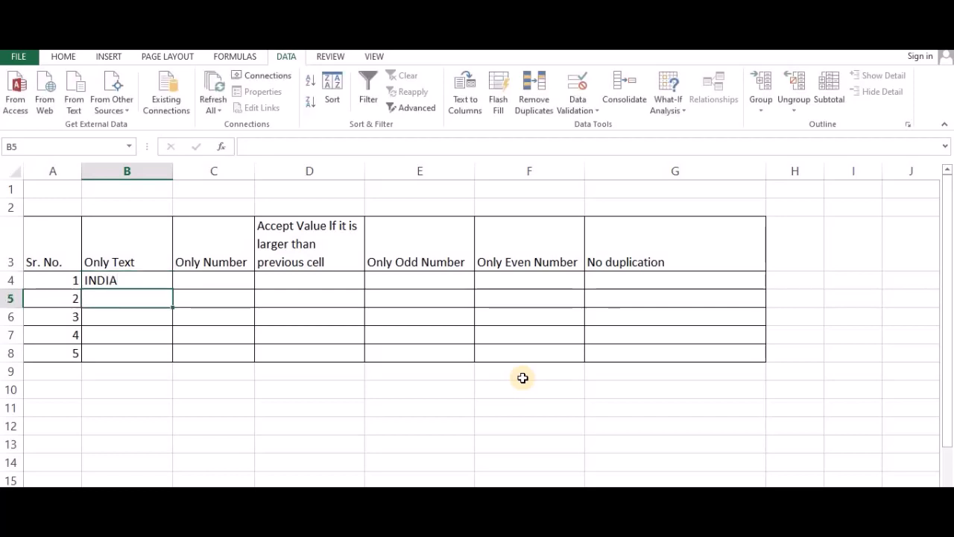
pyautogui.write('FRUIT')
pyautogui.press('Return')
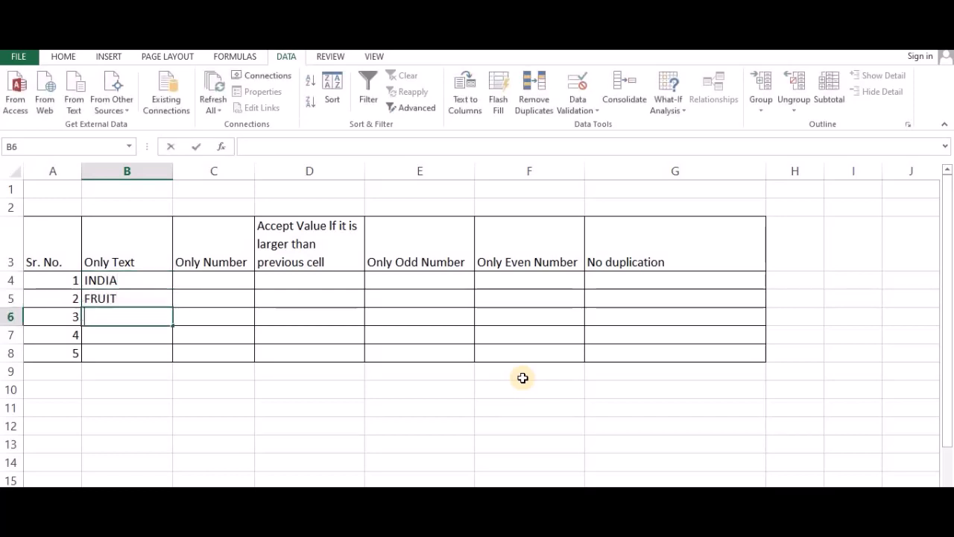
pyautogui.write('MEDICINE')
pyautogui.press('Return')
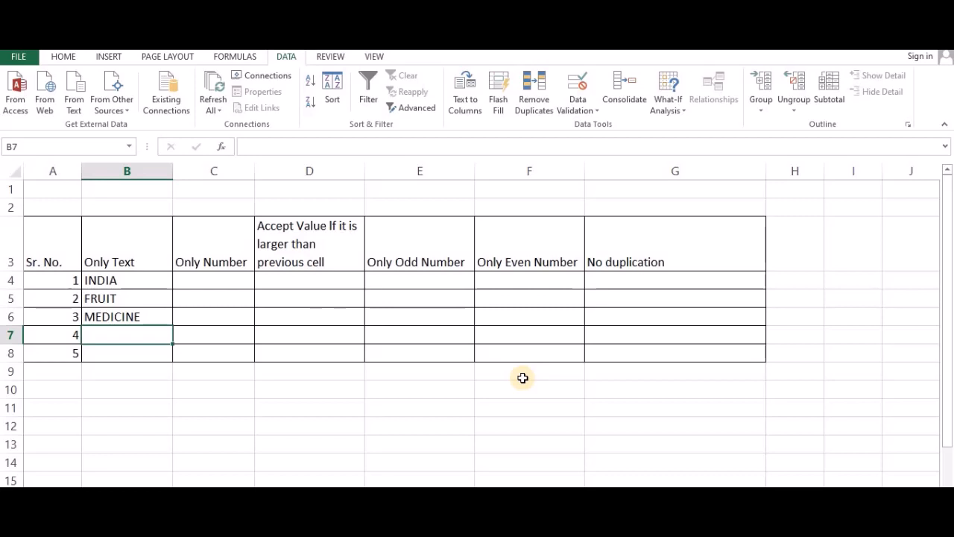
# Test the text-only rule by trying to enter 500 in cell B7, and cancel the entry
pyautogui.write('500')
pyautogui.press('Return')
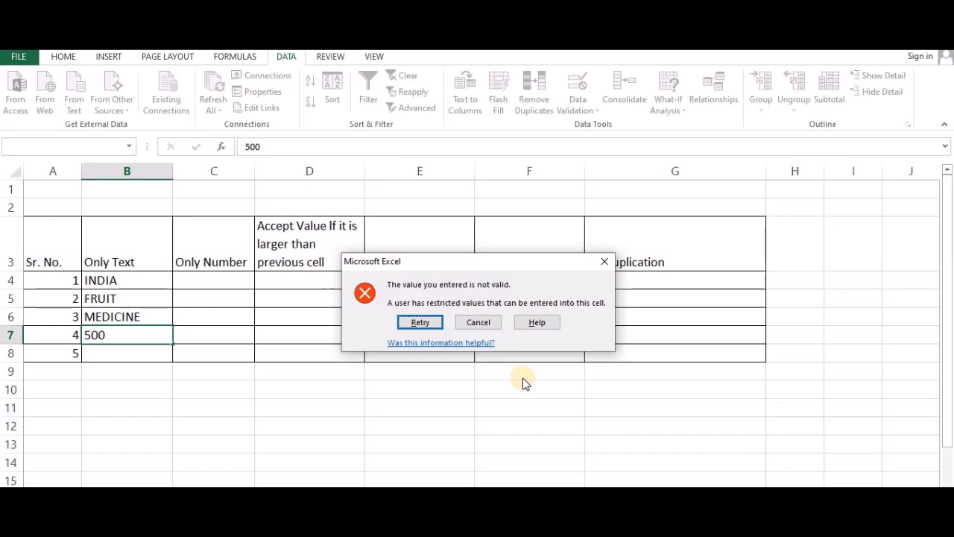
pyautogui.press('Escape')
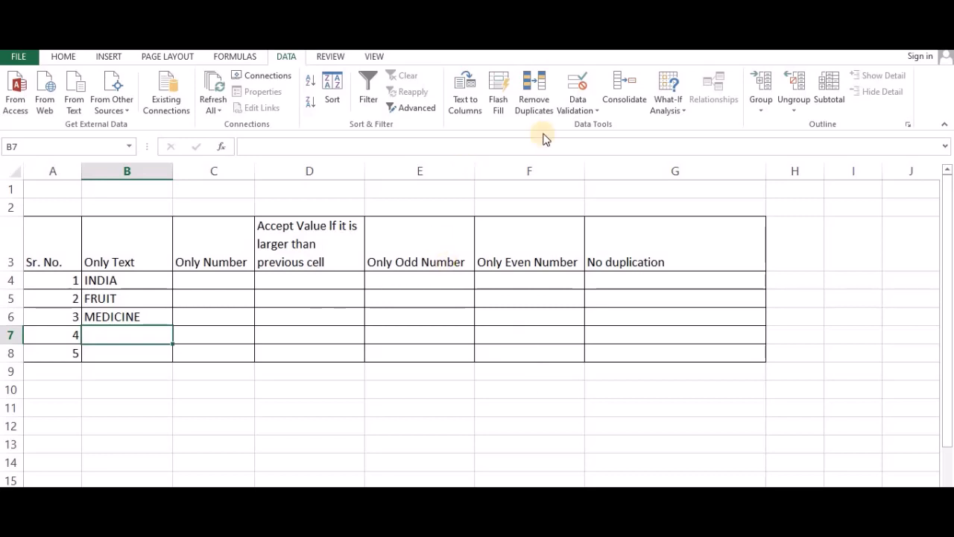
# Set the error alert style in cell B7's data validation to Warning
pyautogui.click(586, 110)
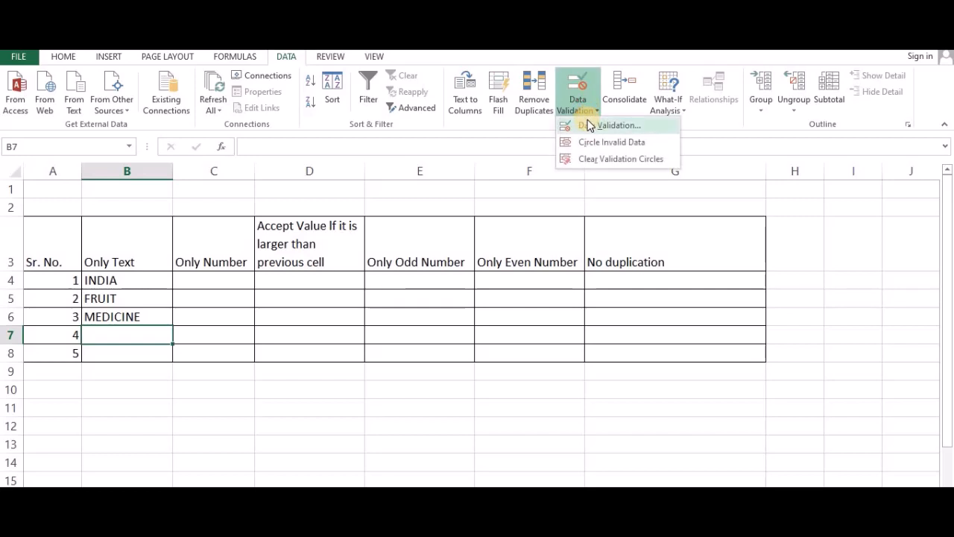
pyautogui.click(589, 125)
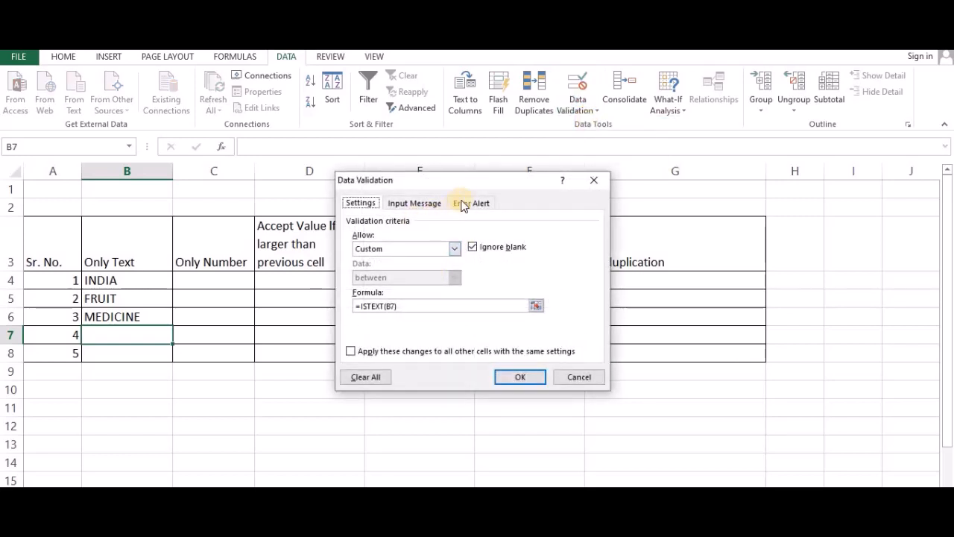
pyautogui.click(465, 204)
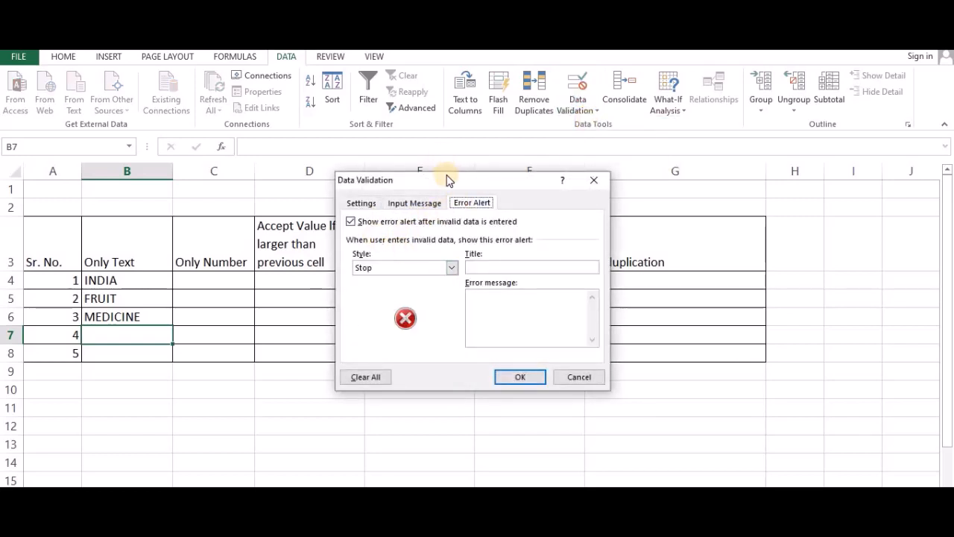
pyautogui.moveTo(447, 179); pyautogui.dragTo(497, 175)
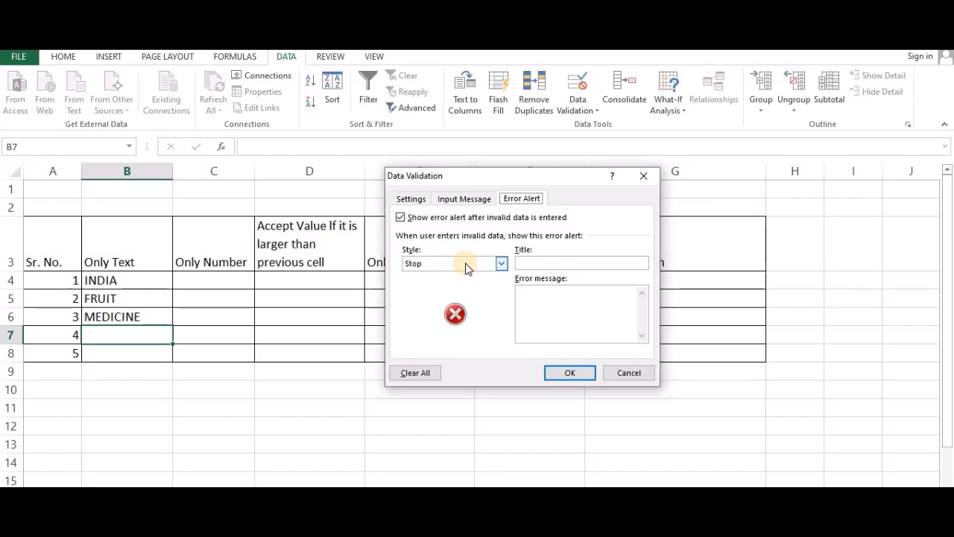
pyautogui.click(466, 265)
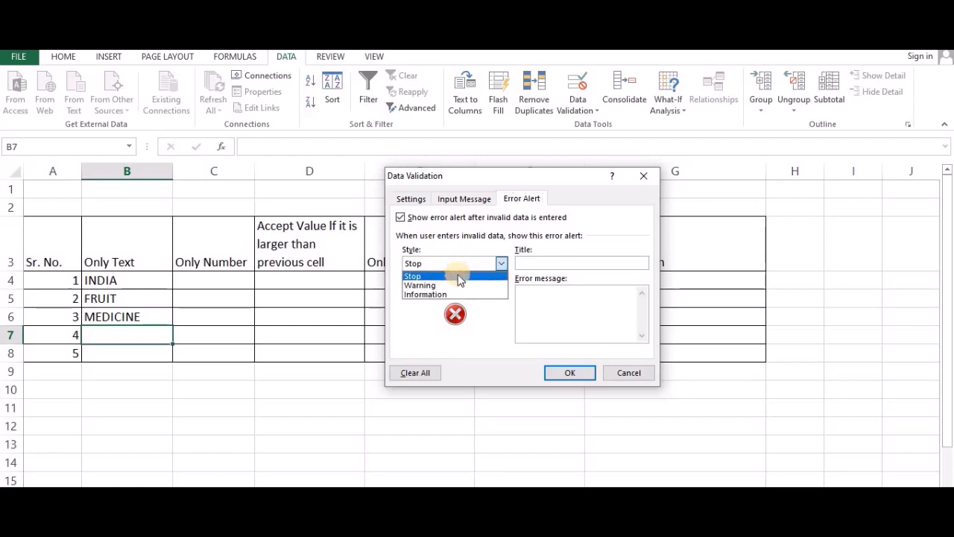
pyautogui.click(457, 286)
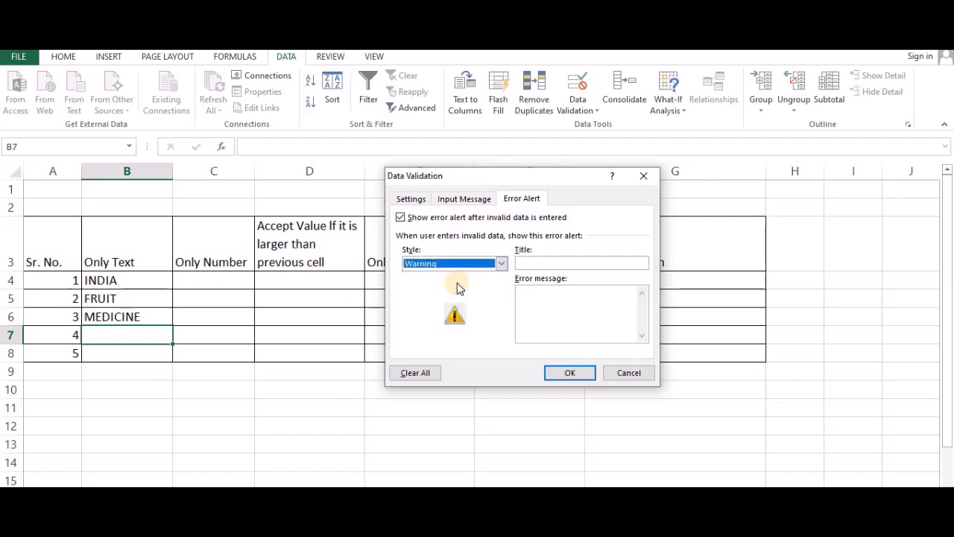
pyautogui.click(542, 263)
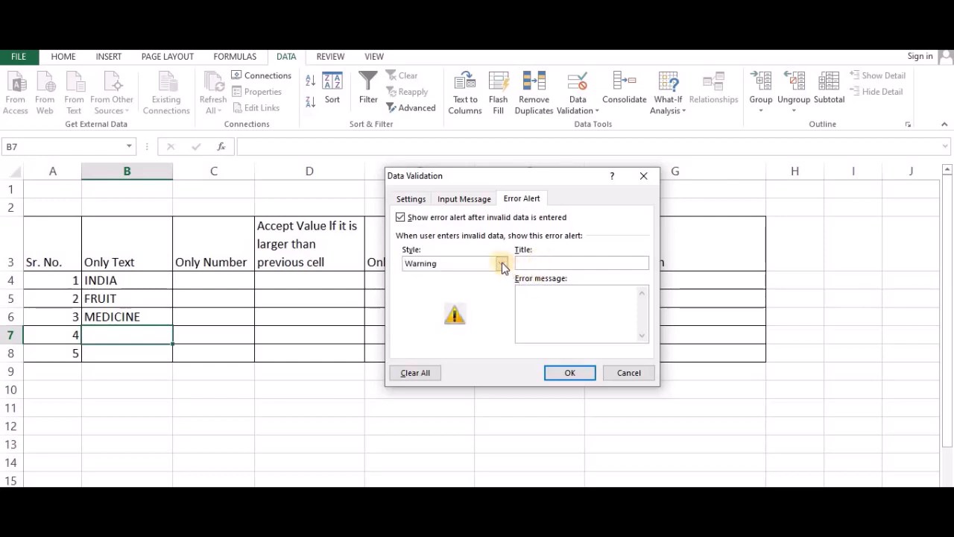
pyautogui.click(502, 264)
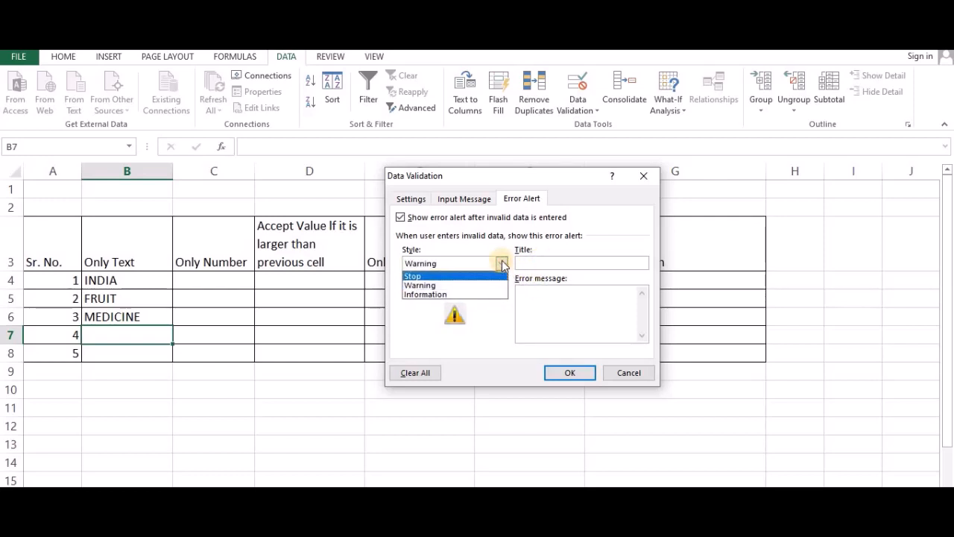
pyautogui.click(502, 264)
# Give B7's error alert the title ALERT and the message "DO NOT WRITE NUMBER HERE.", and apply it
pyautogui.click(535, 264)
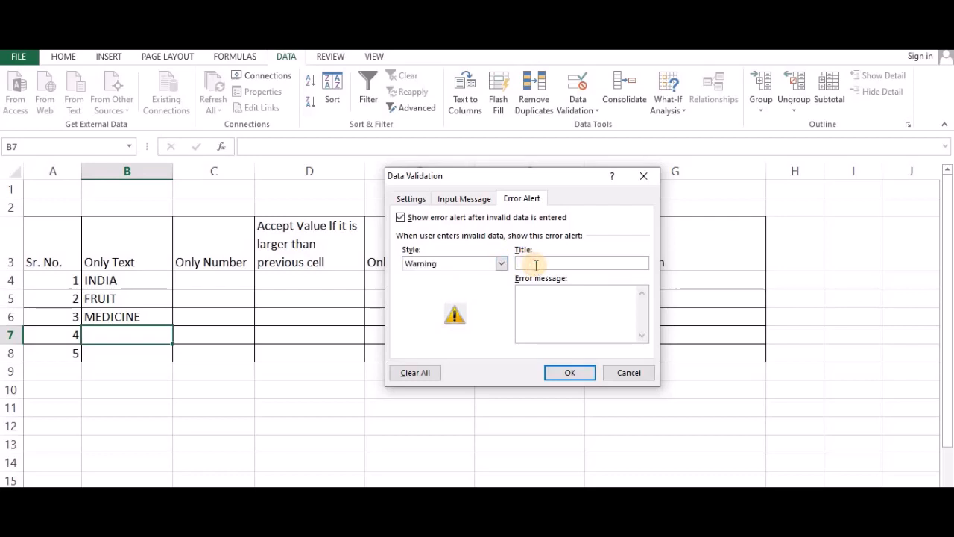
pyautogui.write('ALERT')
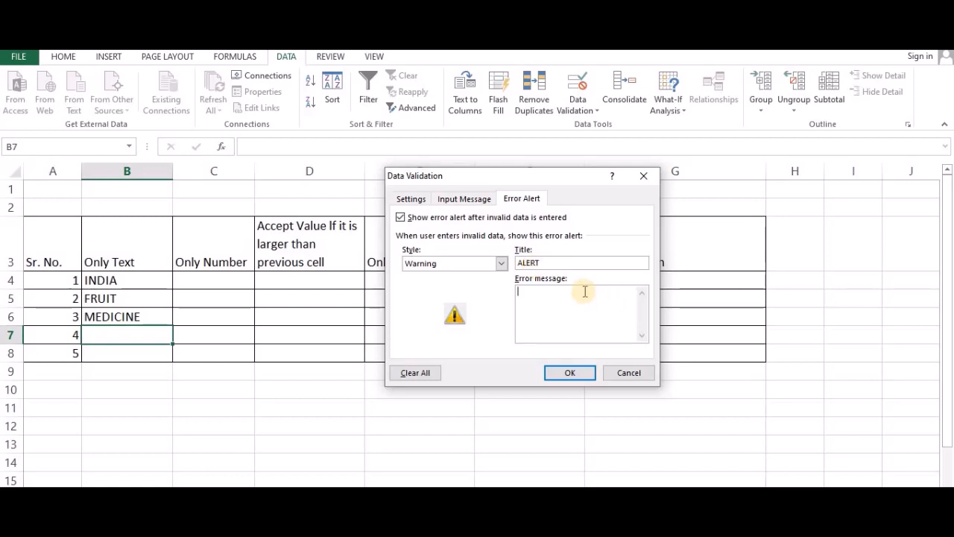
pyautogui.write('DO NOT WRITE N')
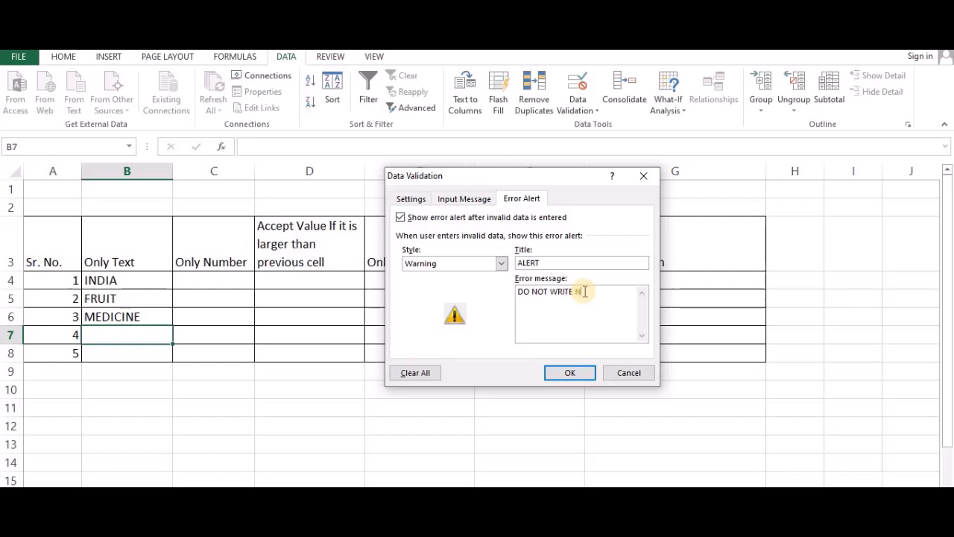
pyautogui.write('UMBER HERE.')
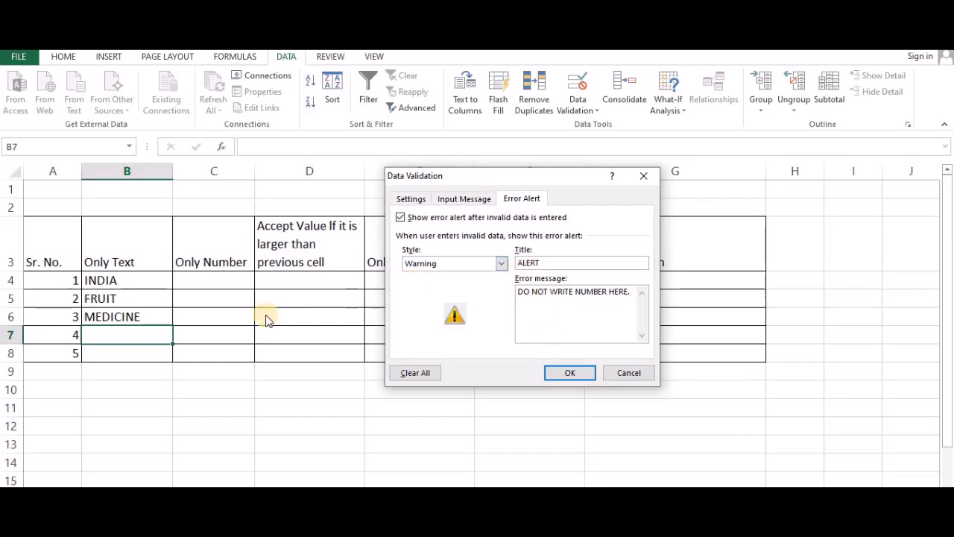
pyautogui.click(578, 374)
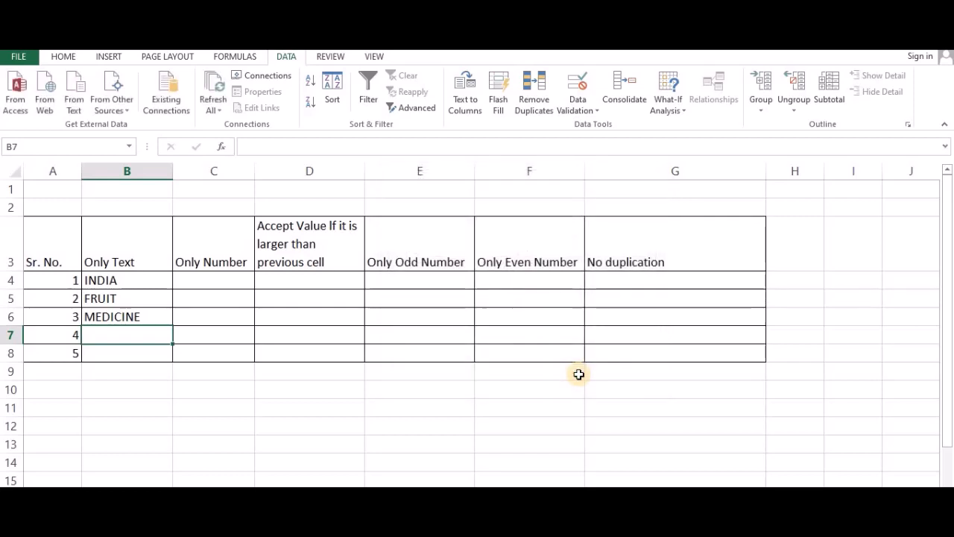
# Enter 3000 in cell B7 and choose to continue despite the validation alert
pyautogui.write('3000')
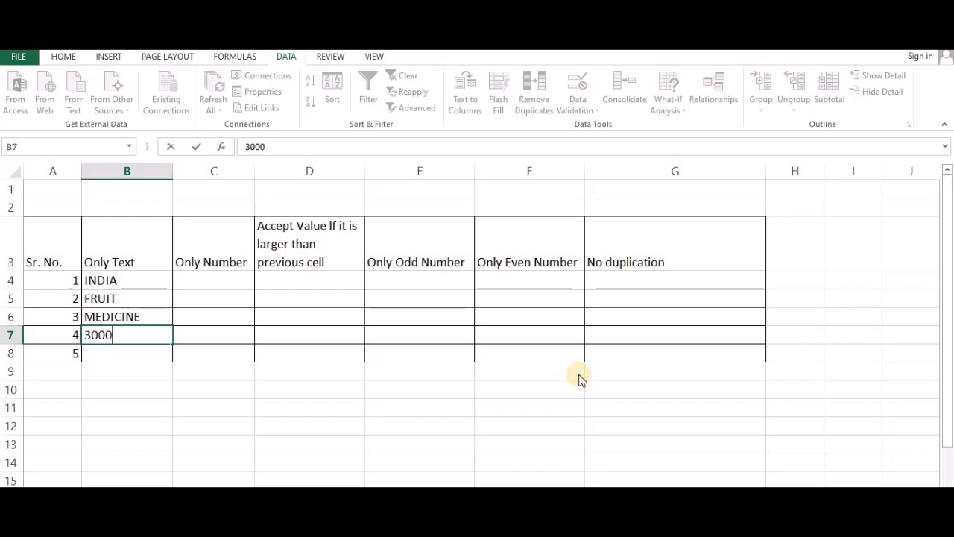
pyautogui.press('Return')
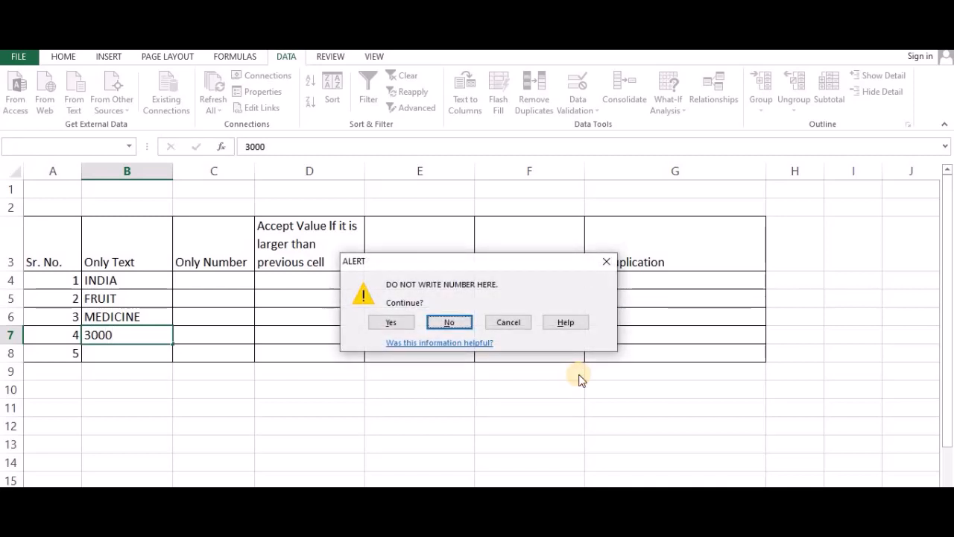
pyautogui.click(396, 324)
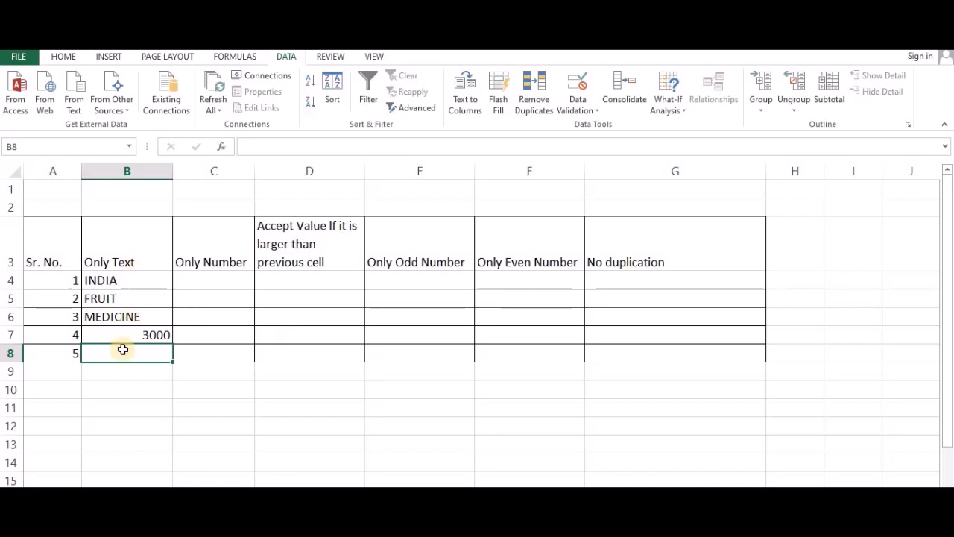
# Set the error alert style in cell B8's data validation to Information
pyautogui.click(582, 109)
pyautogui.click(585, 124)
pyautogui.click(505, 200)
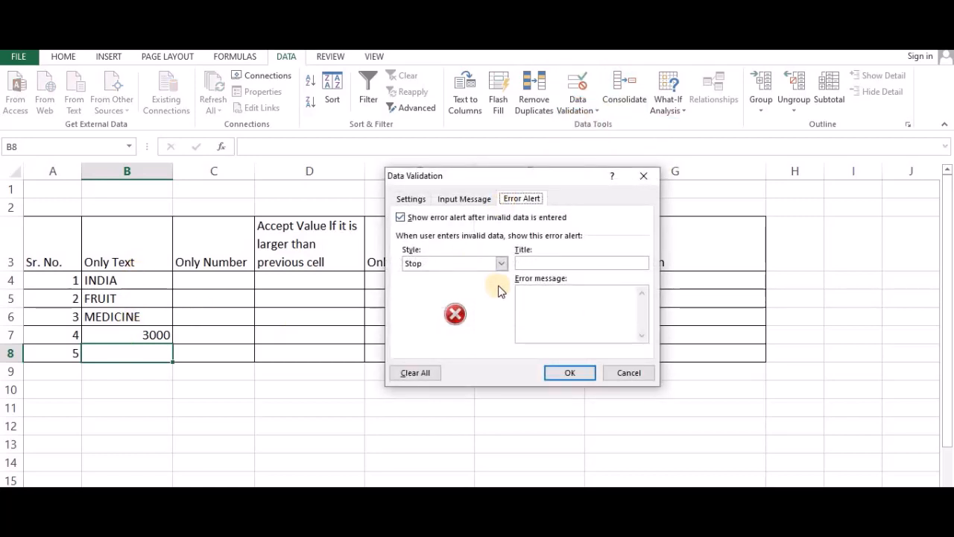
pyautogui.click(503, 264)
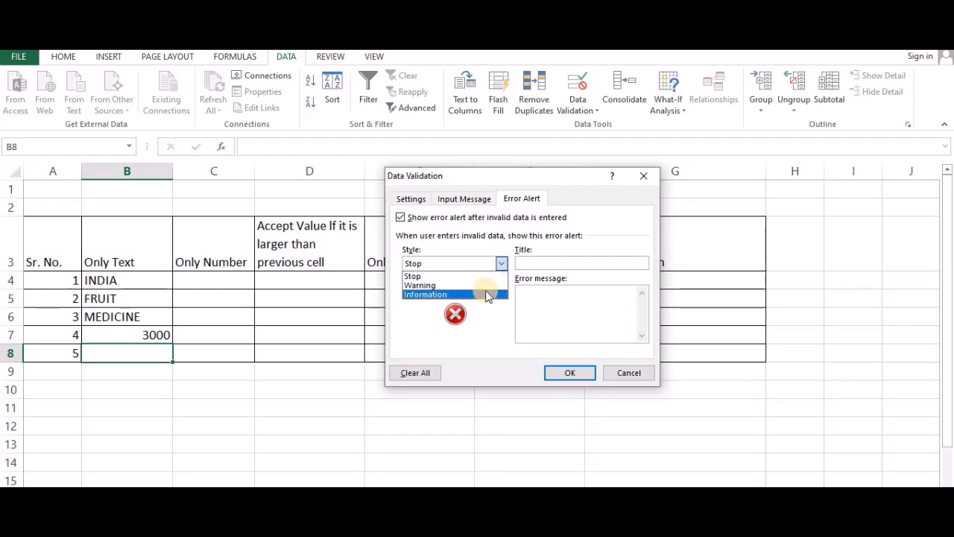
pyautogui.click(487, 295)
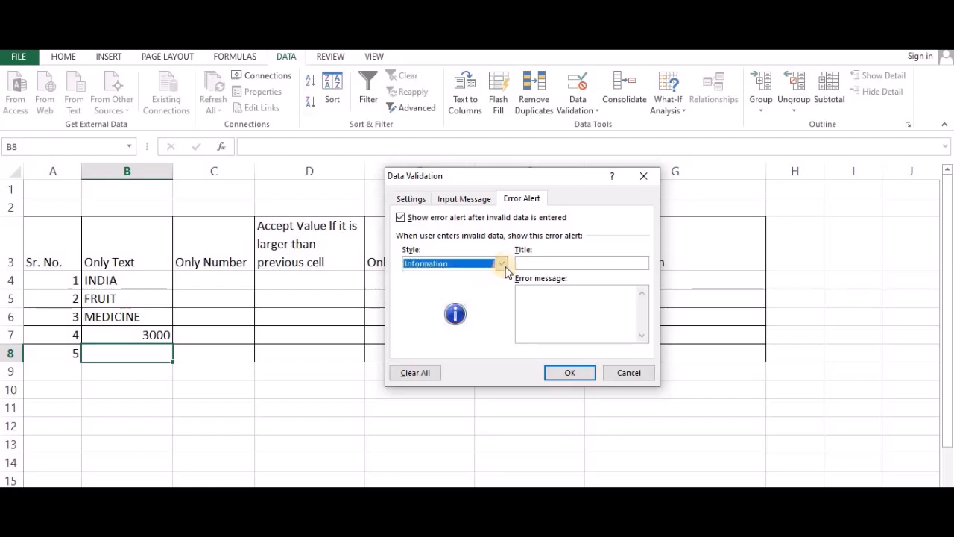
pyautogui.click(543, 262)
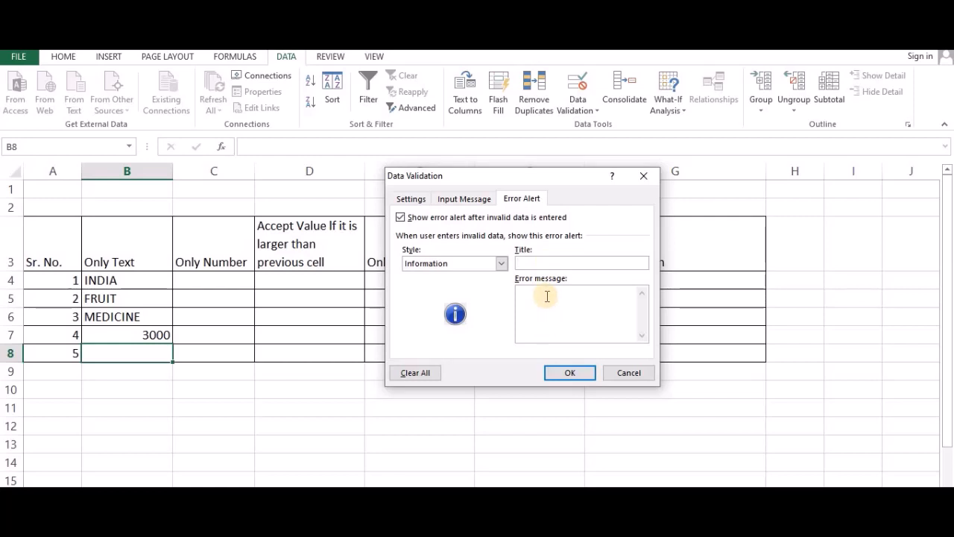
# Give cell B8's validation an input message titled ALERT with the text "DO NOT WRITE NUMBER HERE.", and apply it
pyautogui.click(469, 200)
pyautogui.click(445, 263)
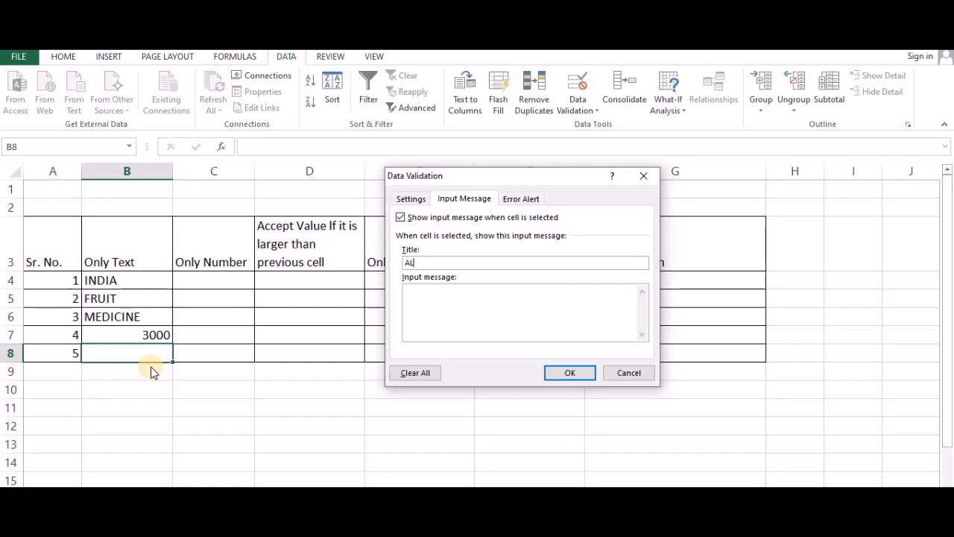
pyautogui.write('E')
pyautogui.write('DO NOT W')
pyautogui.write('RITE ')
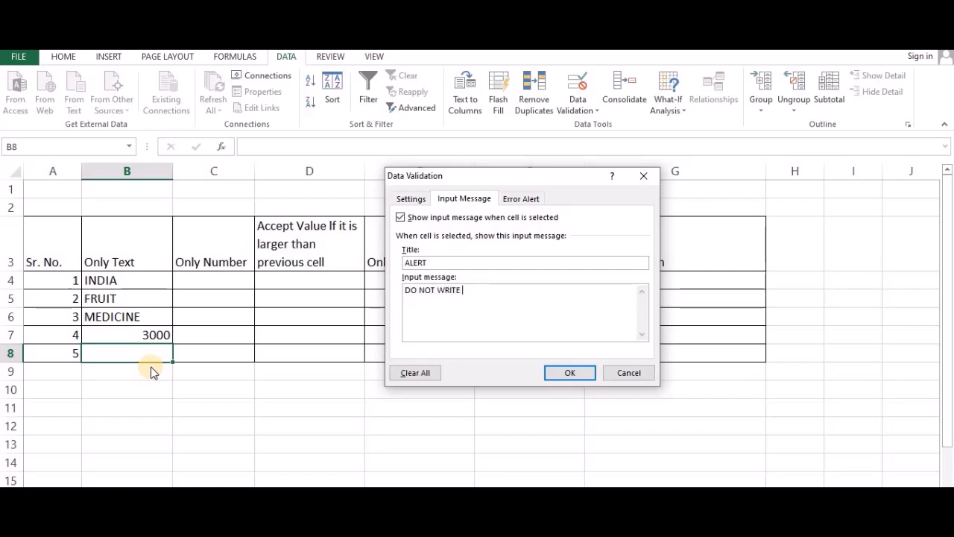
pyautogui.write('ME')
pyautogui.write('NUMBER HRE')
pyautogui.write('RE')
pyautogui.write('.')
pyautogui.click(575, 372)
# Check the input message on cell B8 and enter MANGO in that cell
pyautogui.click(229, 425)
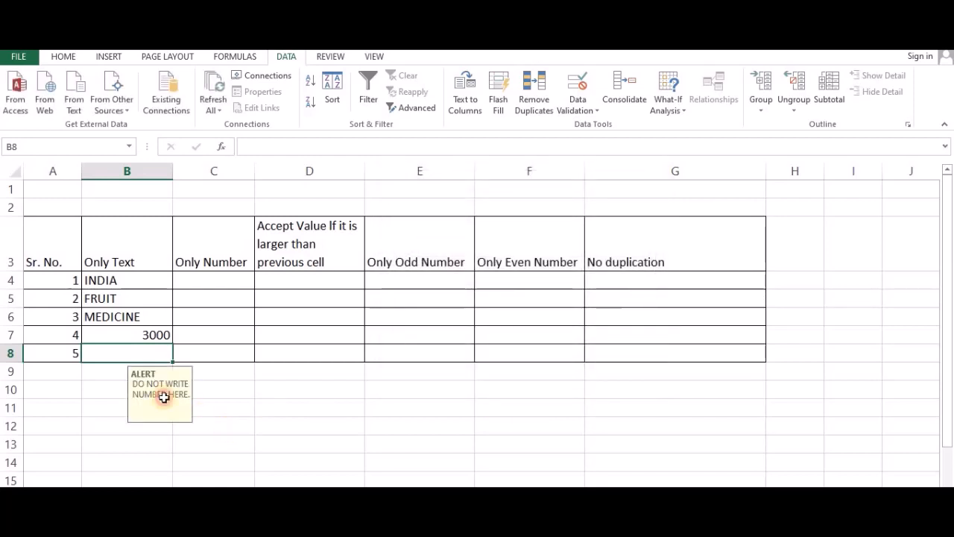
pyautogui.click(141, 353)
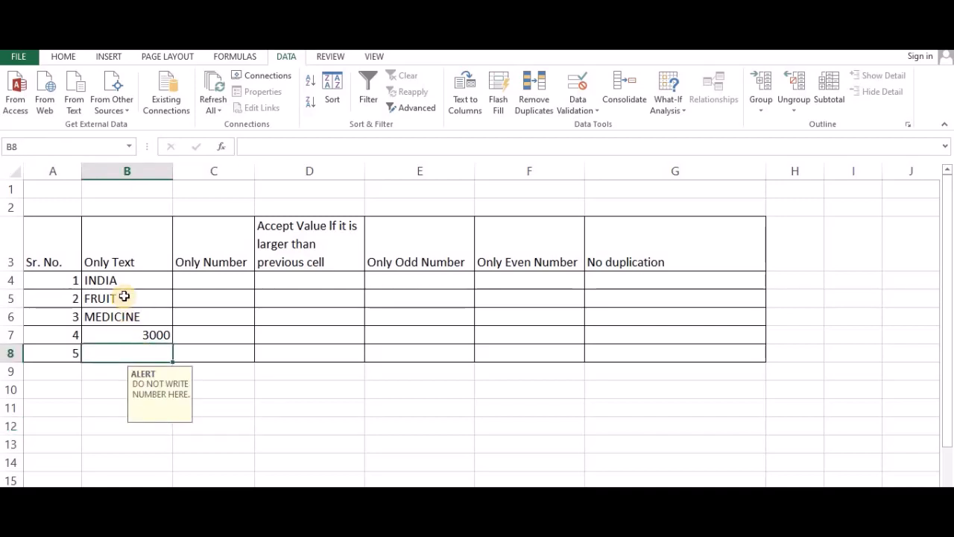
pyautogui.moveTo(127, 281); pyautogui.dragTo(123, 339)
pyautogui.click(120, 357)
pyautogui.write('MANGO')
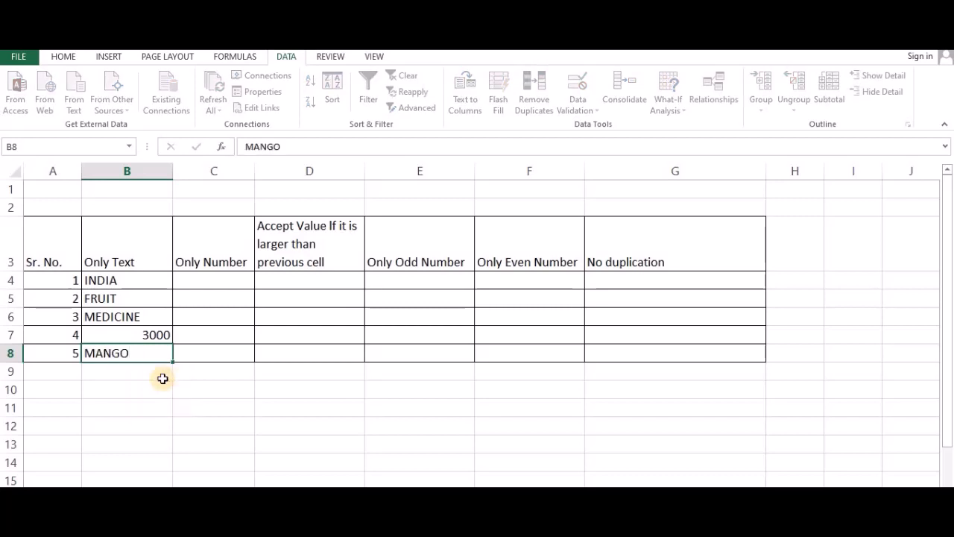
pyautogui.press('Tab')
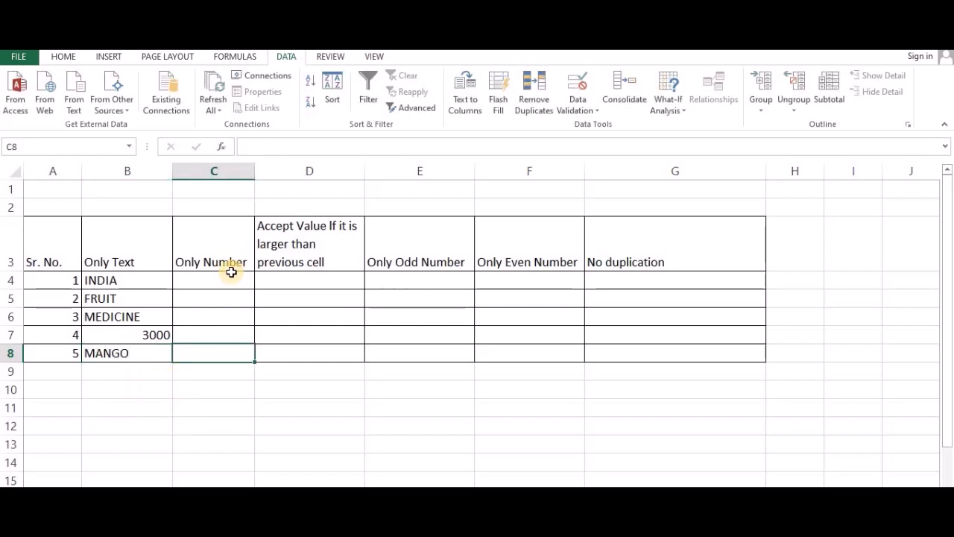
# Apply a custom data validation rule with the formula =ISNUMBER(C4) to the Only Number cells C4:C8
pyautogui.moveTo(223, 279); pyautogui.dragTo(207, 351)
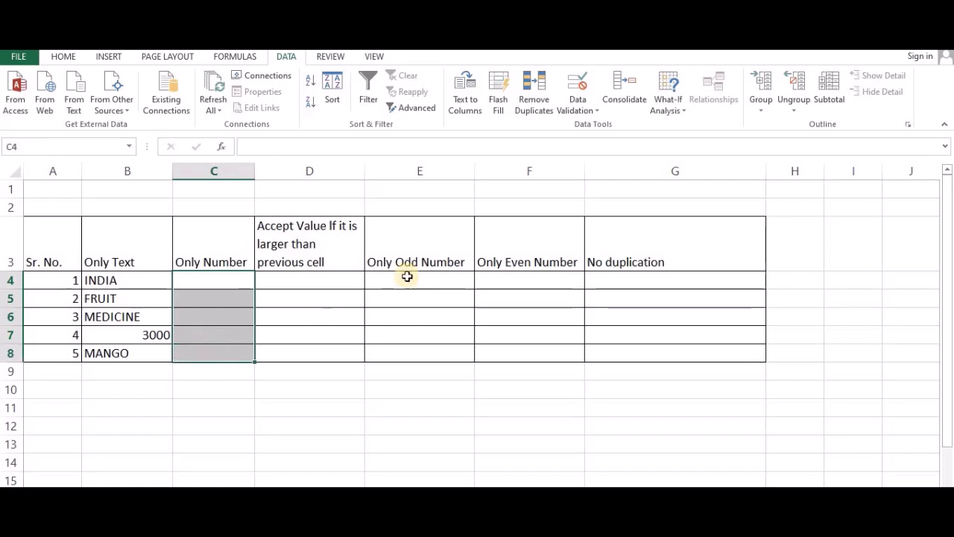
pyautogui.click(577, 110)
pyautogui.click(592, 127)
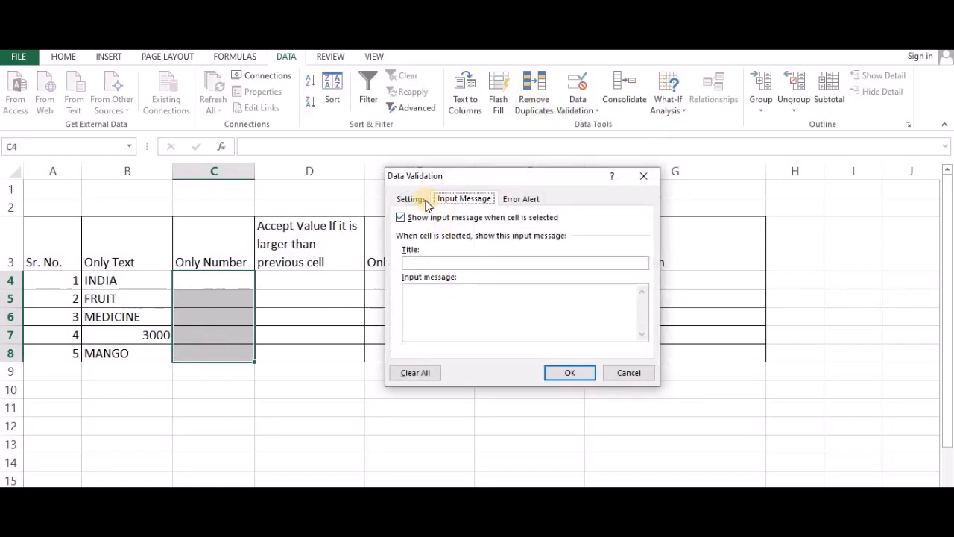
pyautogui.click(417, 198)
pyautogui.click(504, 244)
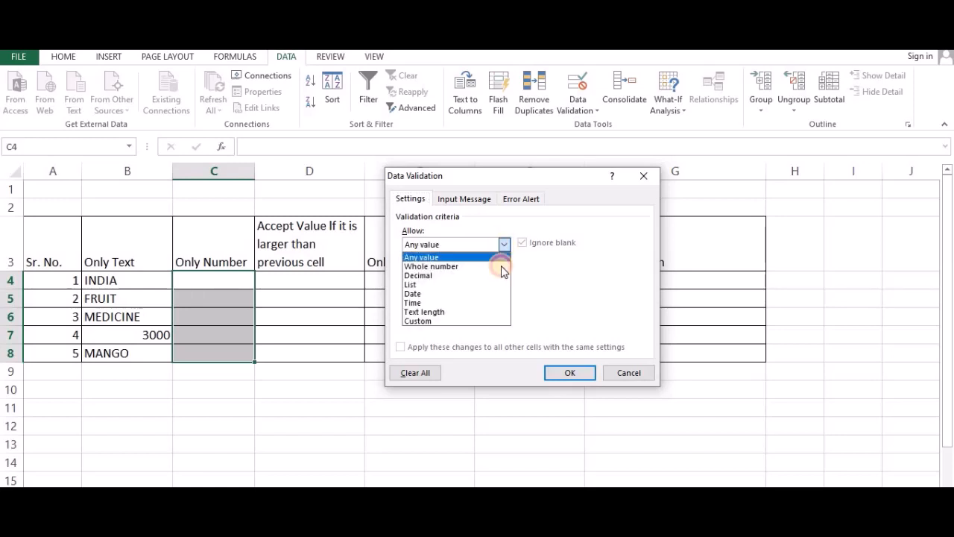
pyautogui.click(480, 322)
pyautogui.click(484, 302)
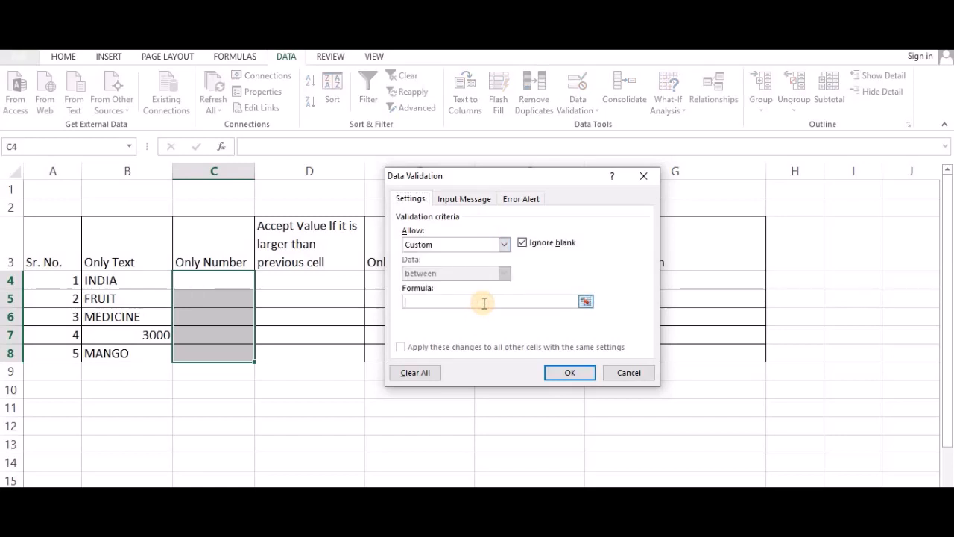
pyautogui.write('=ISNUMBER(')
pyautogui.click(234, 279)
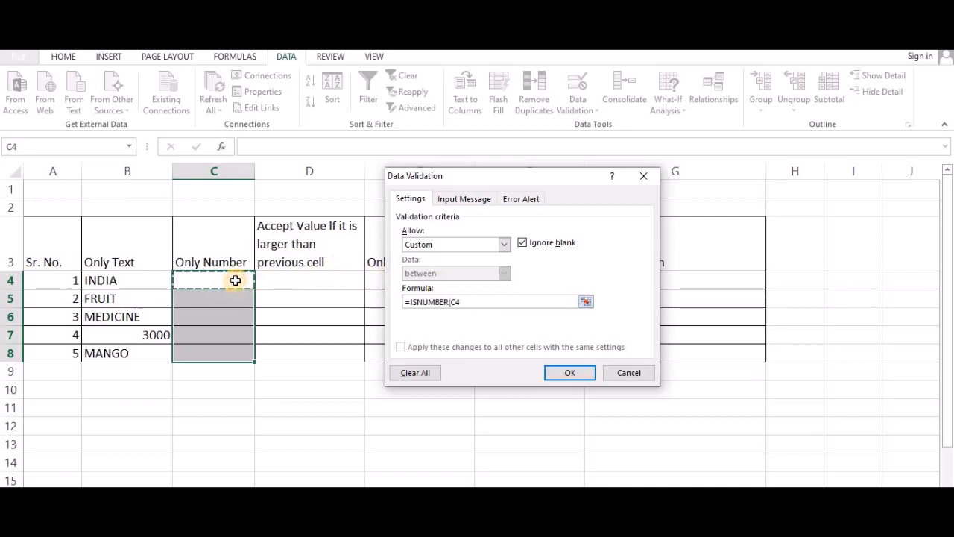
pyautogui.write(')')
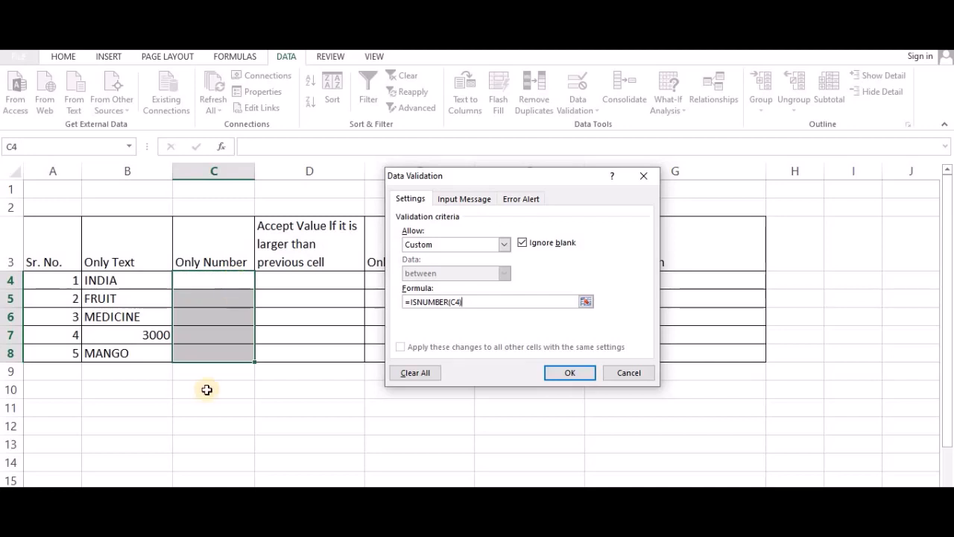
pyautogui.click(569, 372)
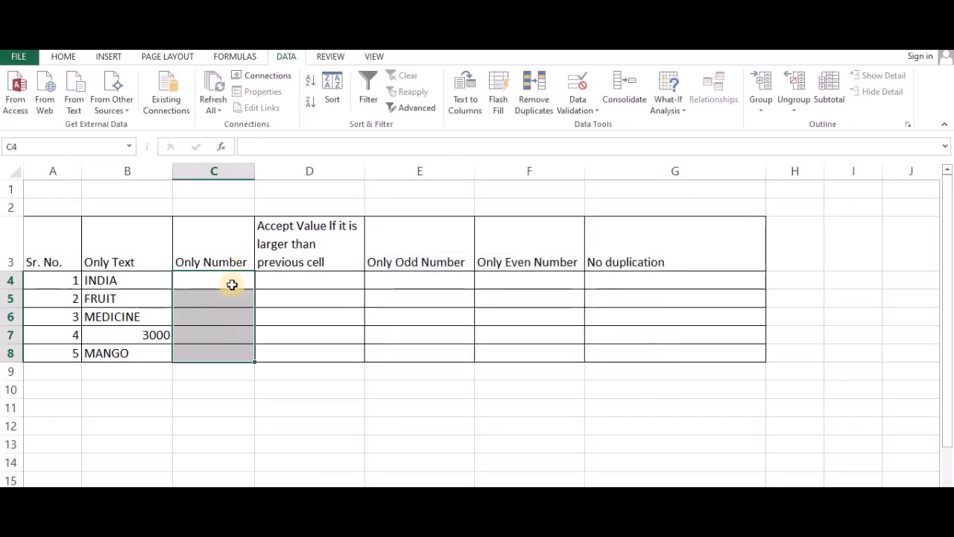
# Enter 1000, 12500 and 404040 in cells C4 to C6 of the Only Number column
pyautogui.press('Up')
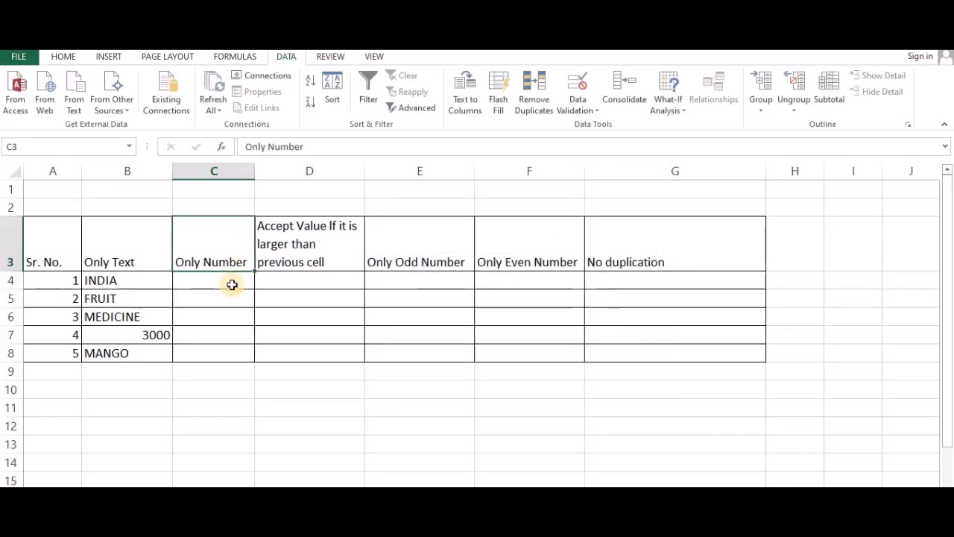
pyautogui.press('Down')
pyautogui.write('1000')
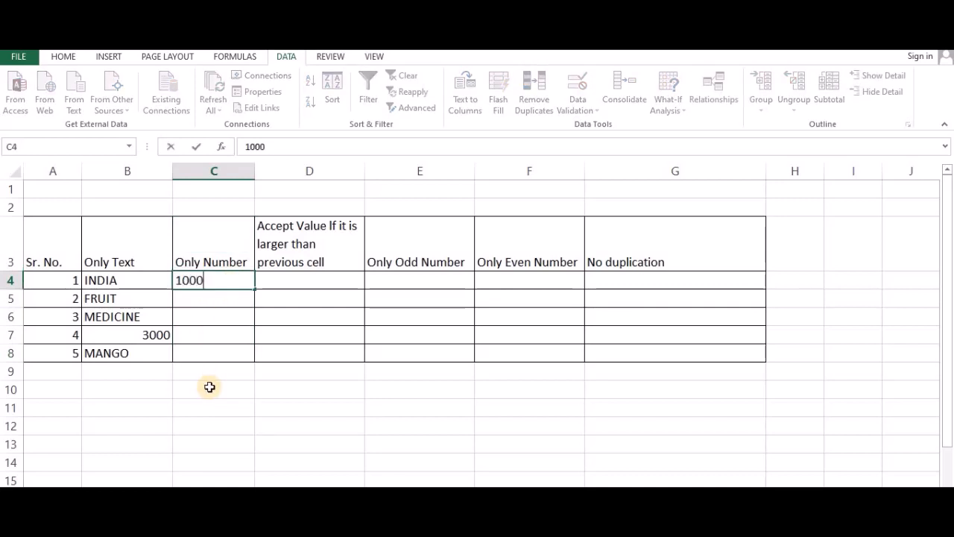
pyautogui.press('Return')
pyautogui.write('1')
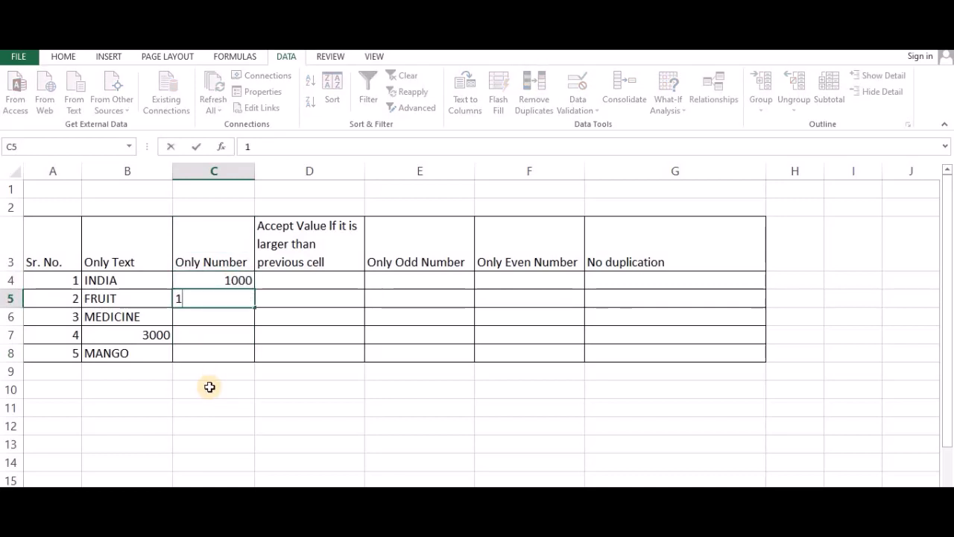
pyautogui.write('2500')
pyautogui.press('Return')
pyautogui.write('4')
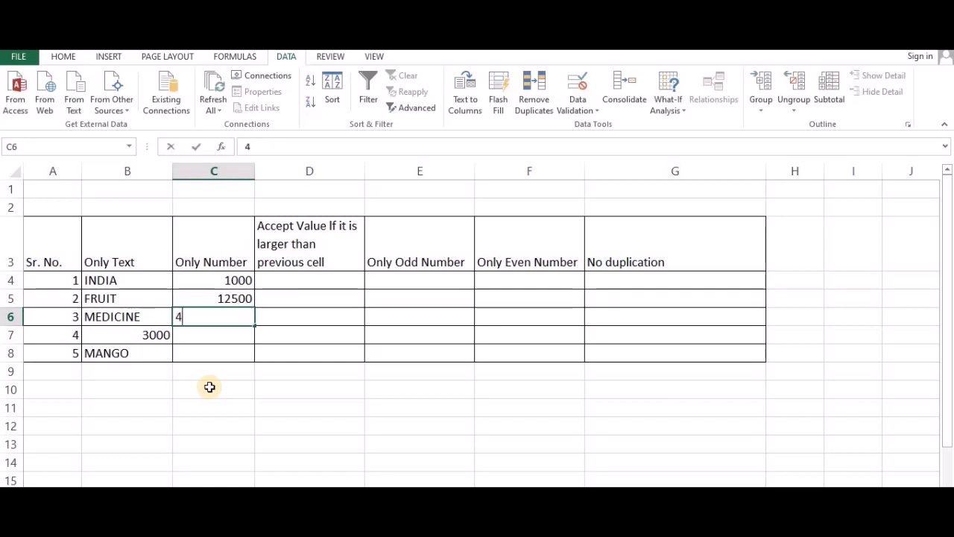
pyautogui.write('04040')
pyautogui.press('Return')
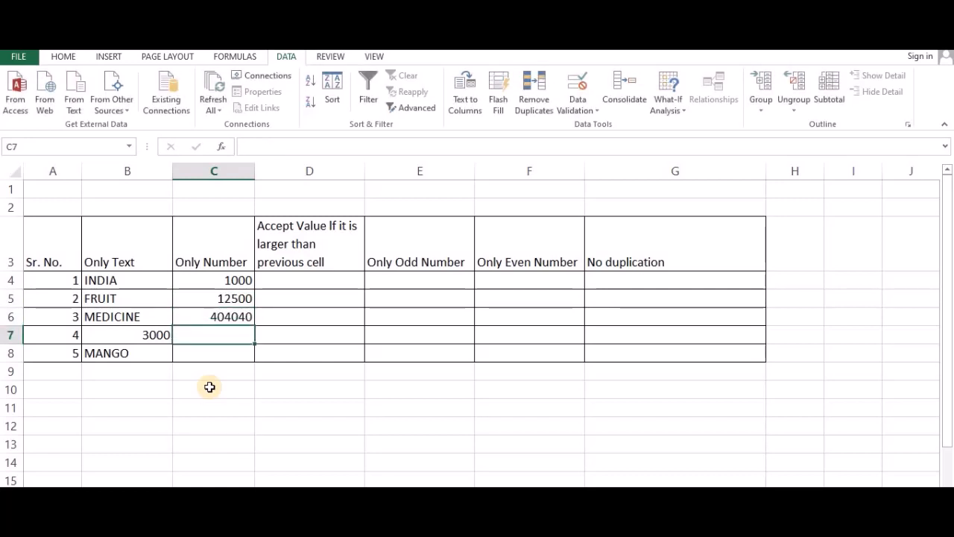
# Test the number-only rule by trying to enter MEDICINE in cell C7, and cancel the entry
pyautogui.write('MEDICINE')
pyautogui.press('Return')
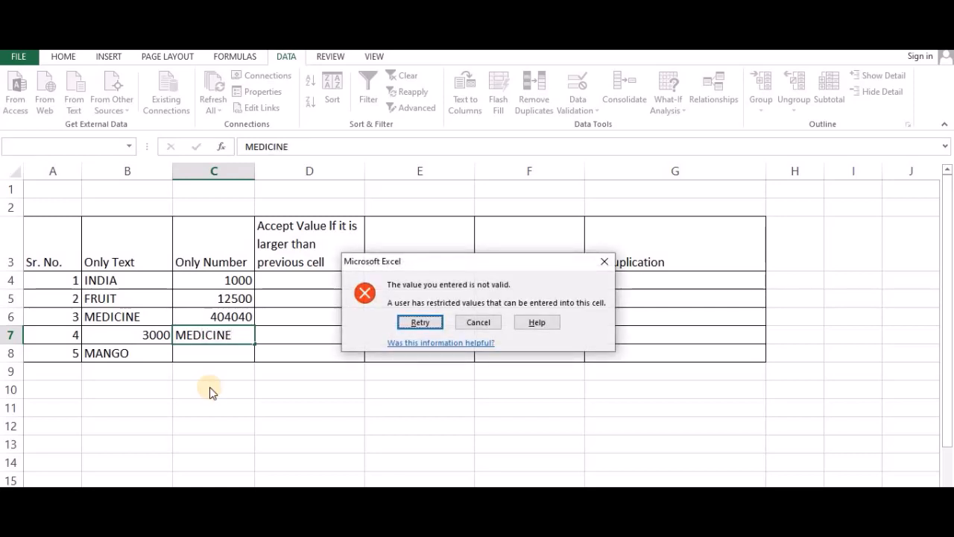
pyautogui.press('Escape')
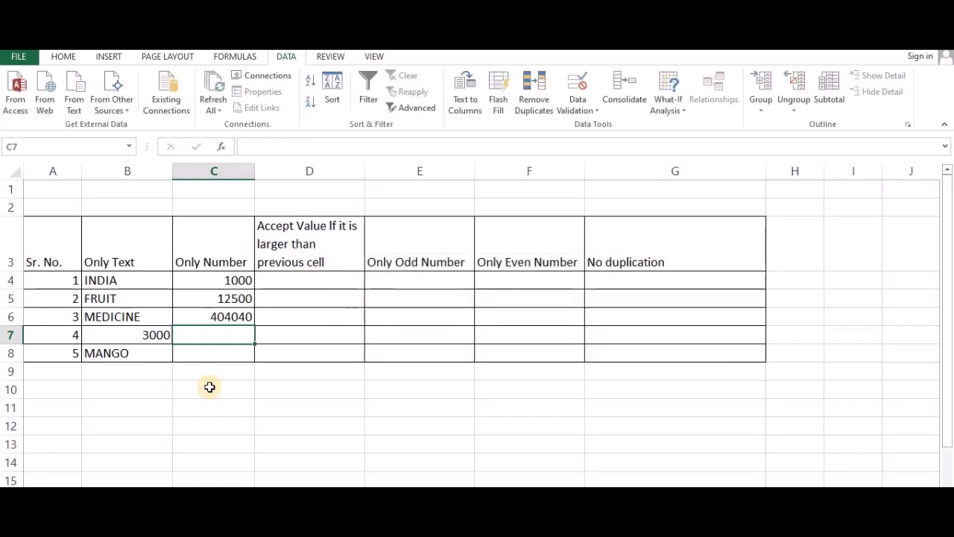
# Enter 2000 in cell C7 and 5000 in cell C8
pyautogui.write('2000')
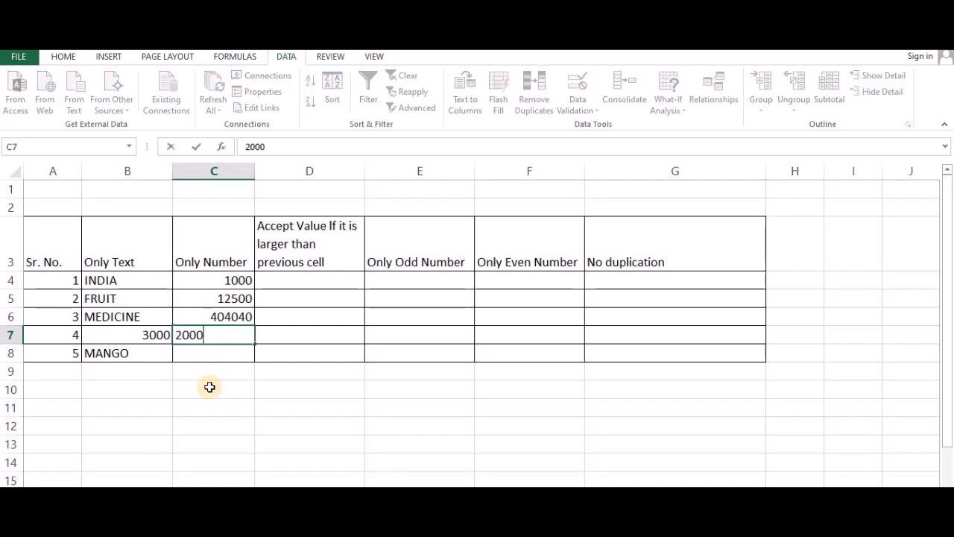
pyautogui.press('Return')
pyautogui.write('5000')
pyautogui.press('Return')
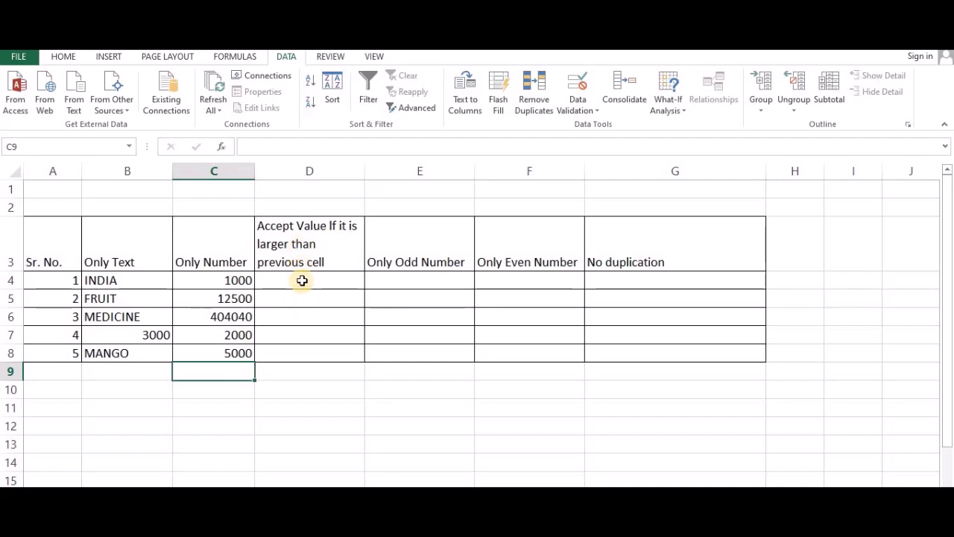
# Apply a custom data validation rule with the formula =D5>D4 to cells D5:D8
pyautogui.click(302, 282)
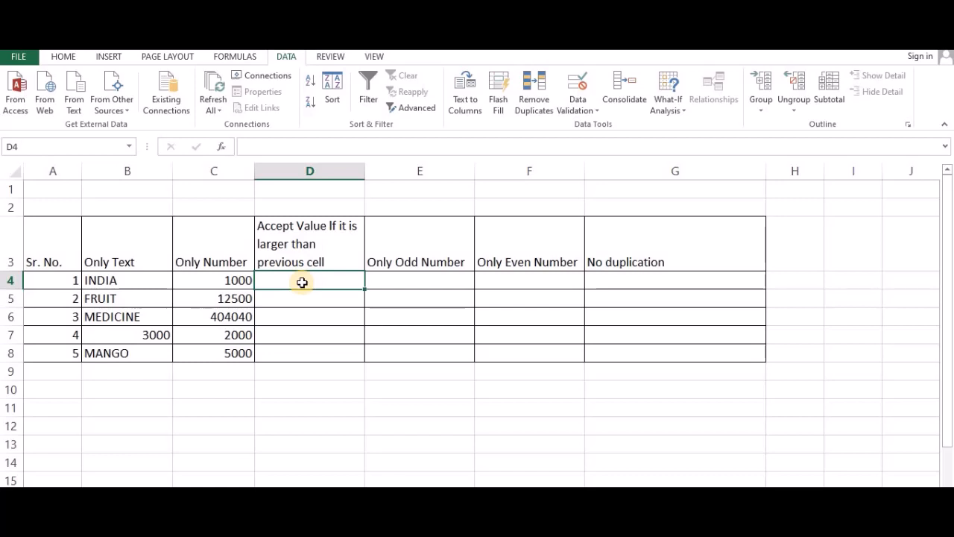
pyautogui.press('Down')
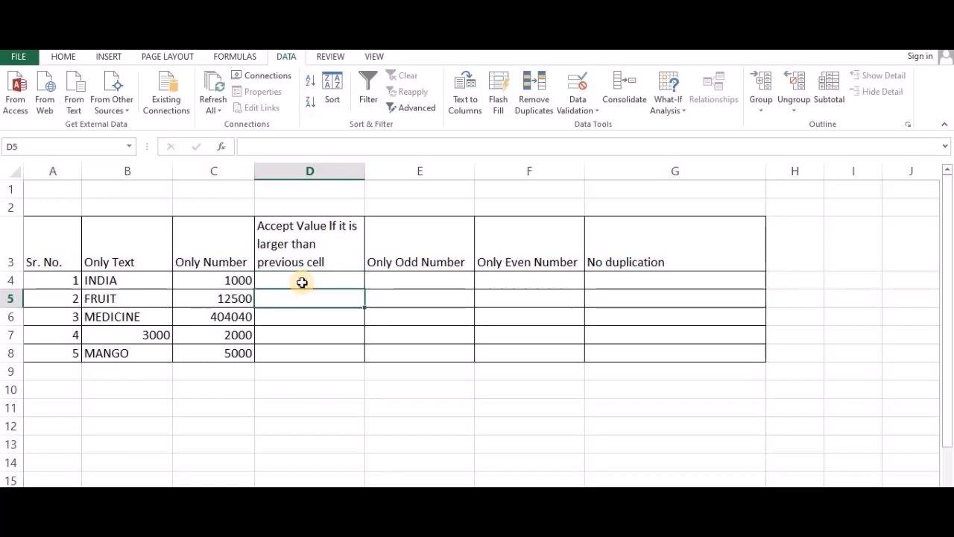
pyautogui.click(301, 280)
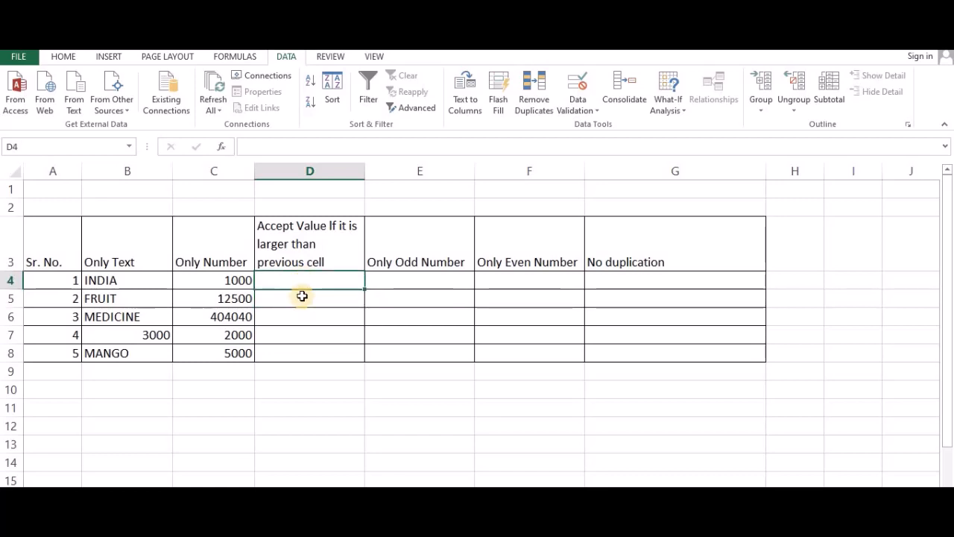
pyautogui.moveTo(304, 298); pyautogui.dragTo(306, 354)
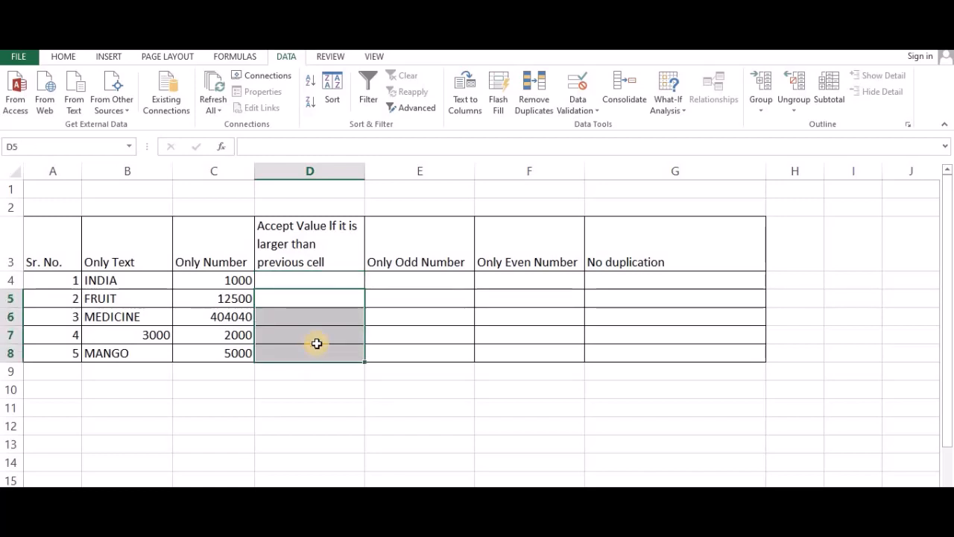
pyautogui.click(573, 108)
pyautogui.click(575, 125)
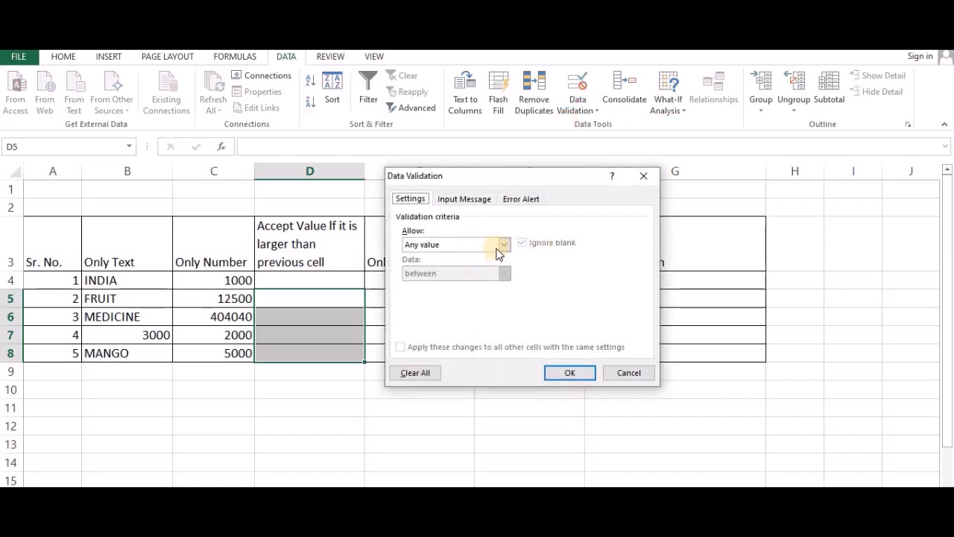
pyautogui.click(501, 246)
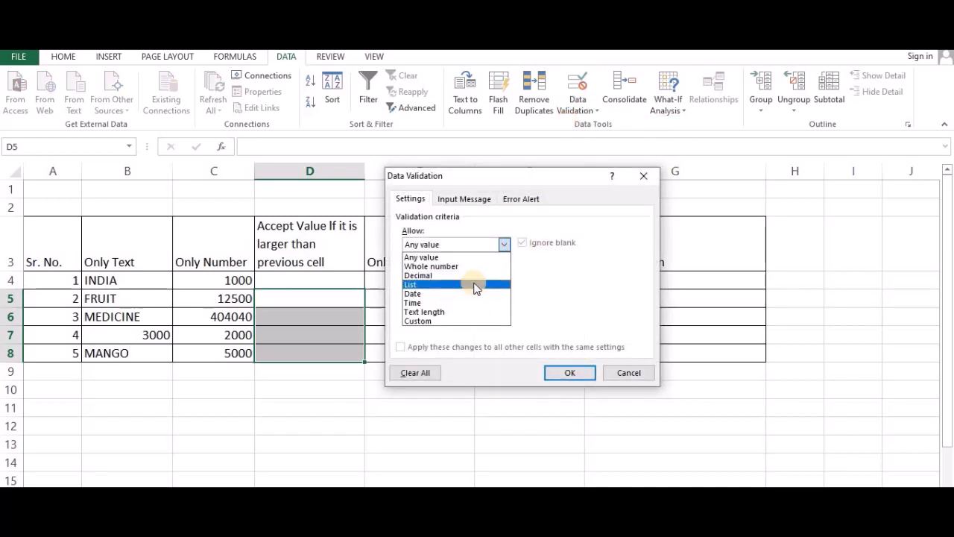
pyautogui.click(460, 321)
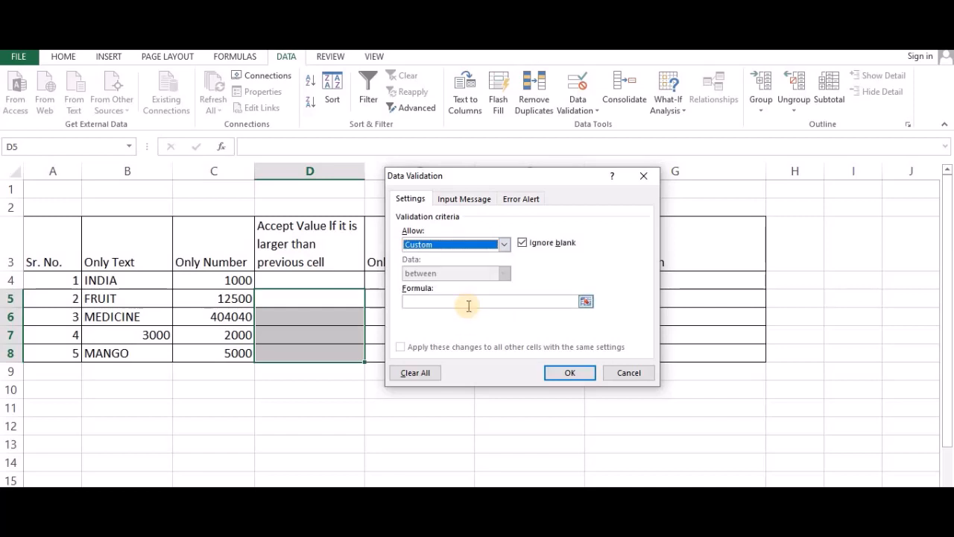
pyautogui.click(471, 302)
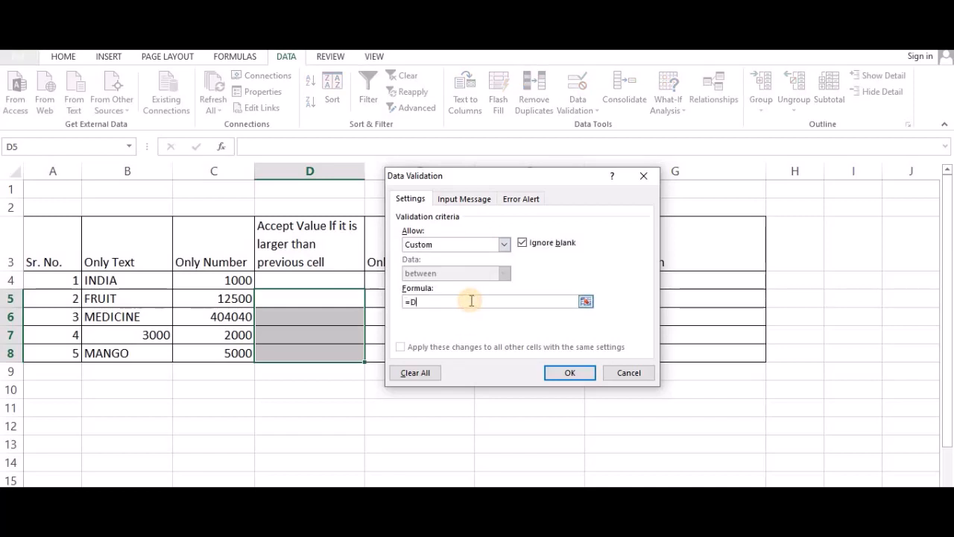
pyautogui.write('=D5>D4')
pyautogui.click(568, 373)
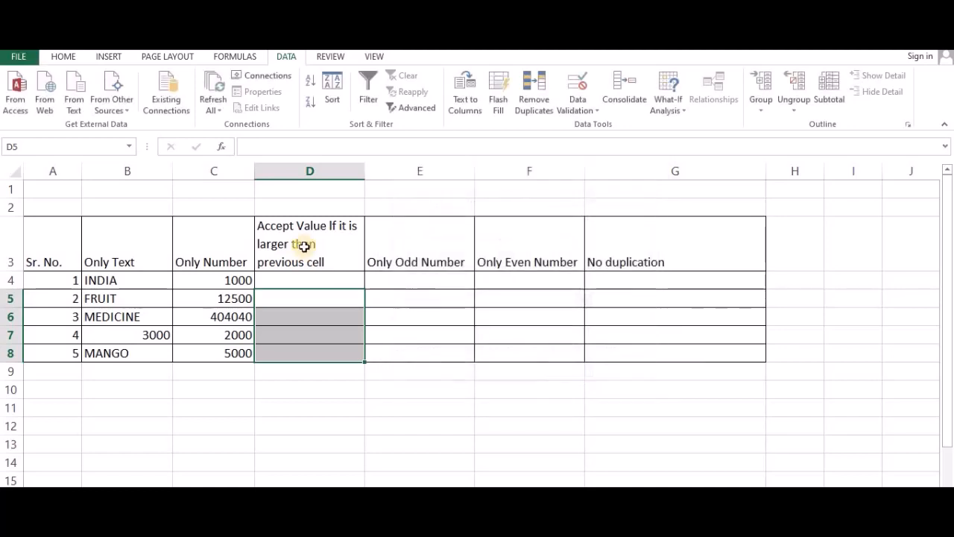
# Enter 1000 in cell D4 as the first value of the larger-than-previous-cell column
pyautogui.click(311, 279)
pyautogui.write('1000')
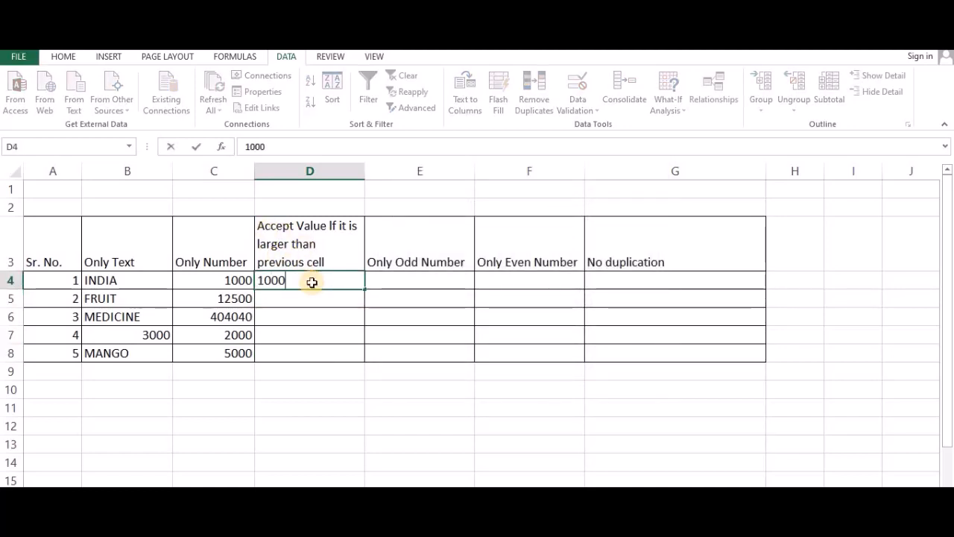
pyautogui.press('Return')
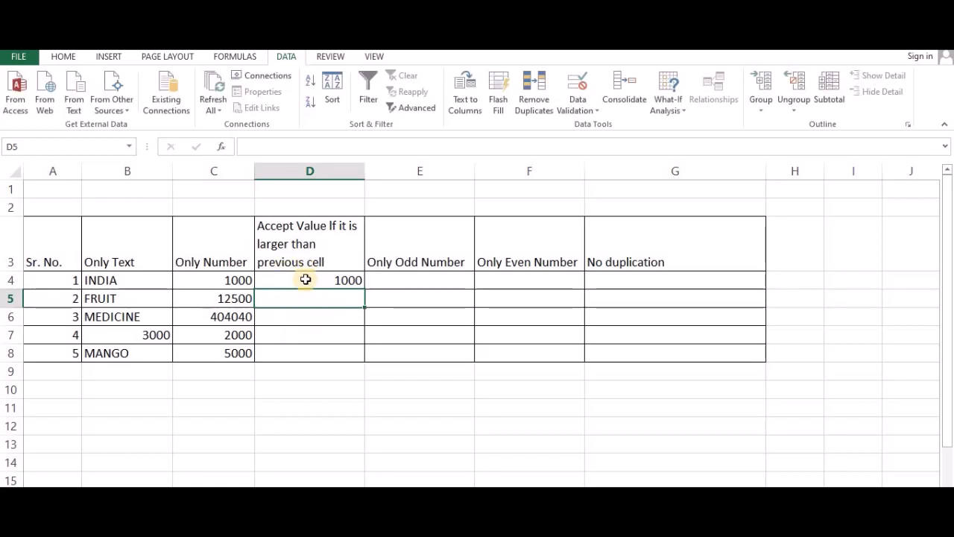
# Test the larger-than-previous rule by trying 900 in cell D5, cancel that entry, and enter 2000 instead
pyautogui.write('900')
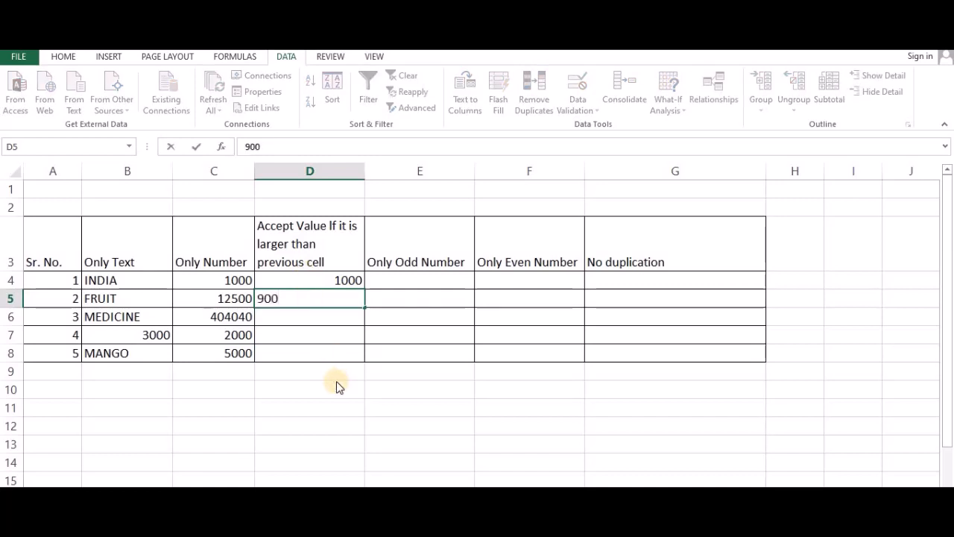
pyautogui.press('Return')
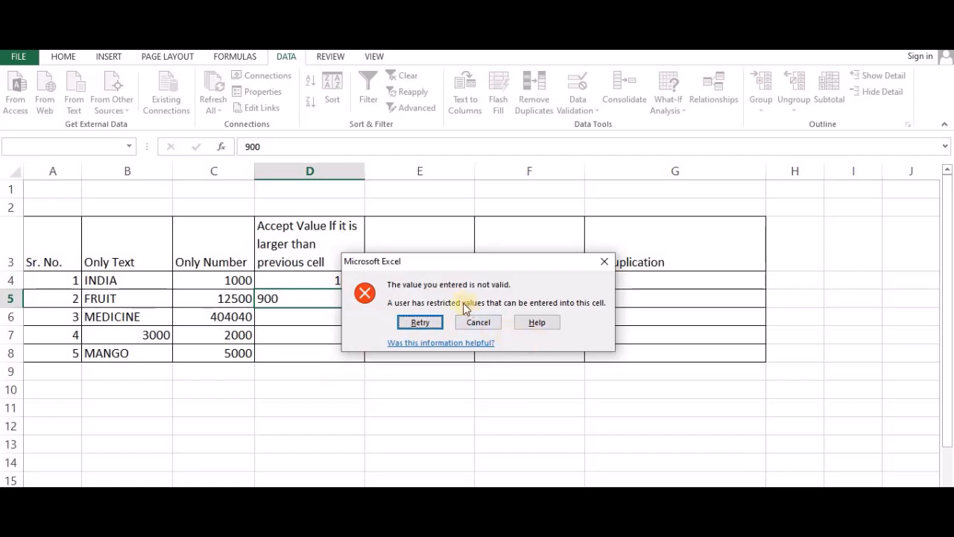
pyautogui.click(480, 322)
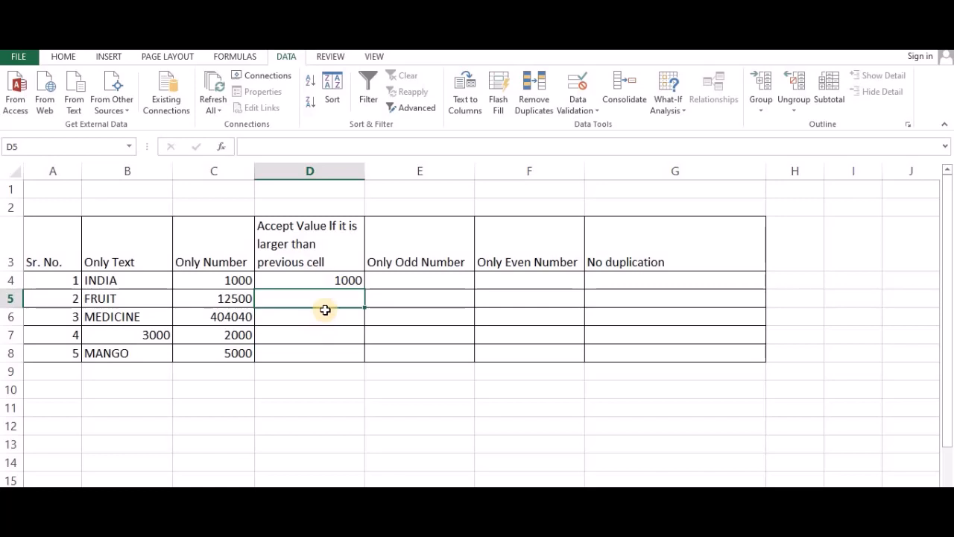
pyautogui.write('2000')
pyautogui.press('Return')
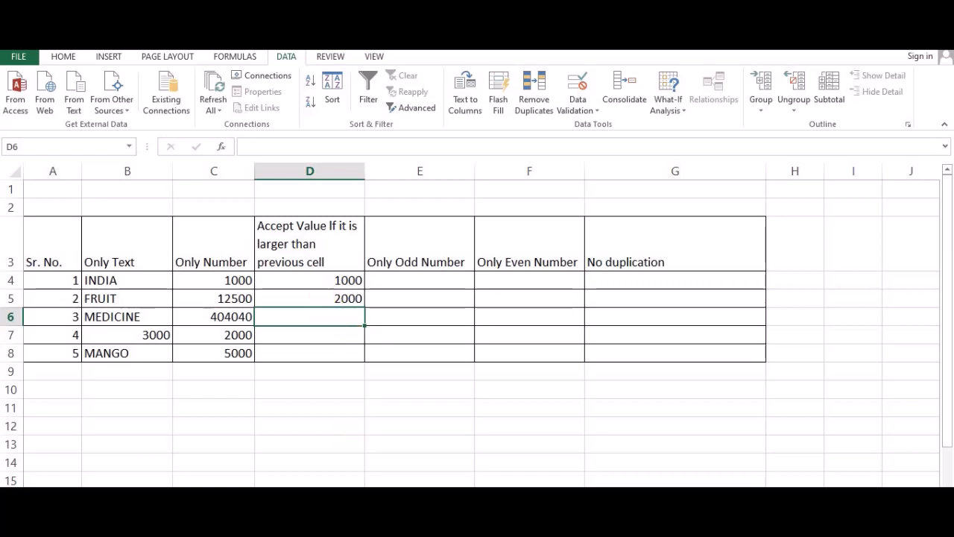
# Test the larger-than-previous rule by trying to enter 1500 in cell D6, and cancel the entry
pyautogui.write('1500')
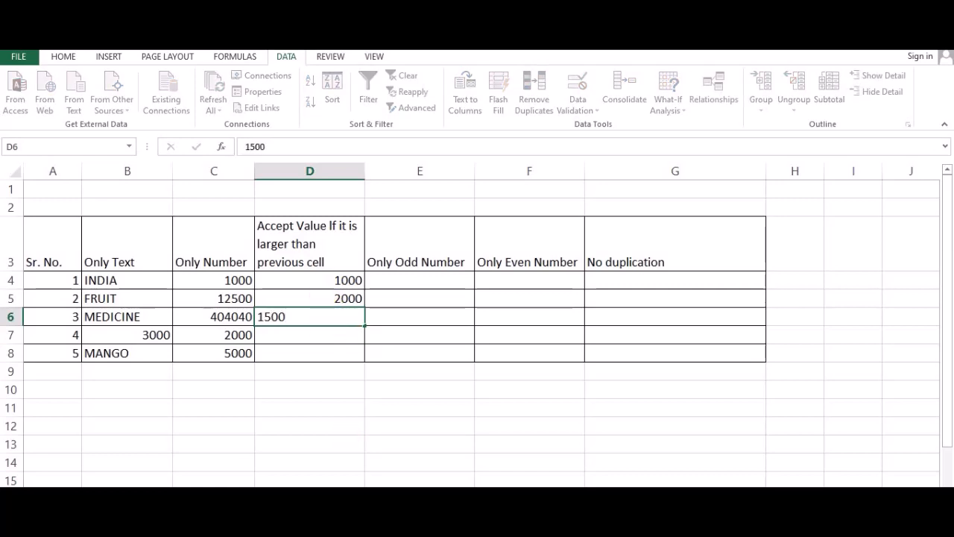
pyautogui.press('Return')
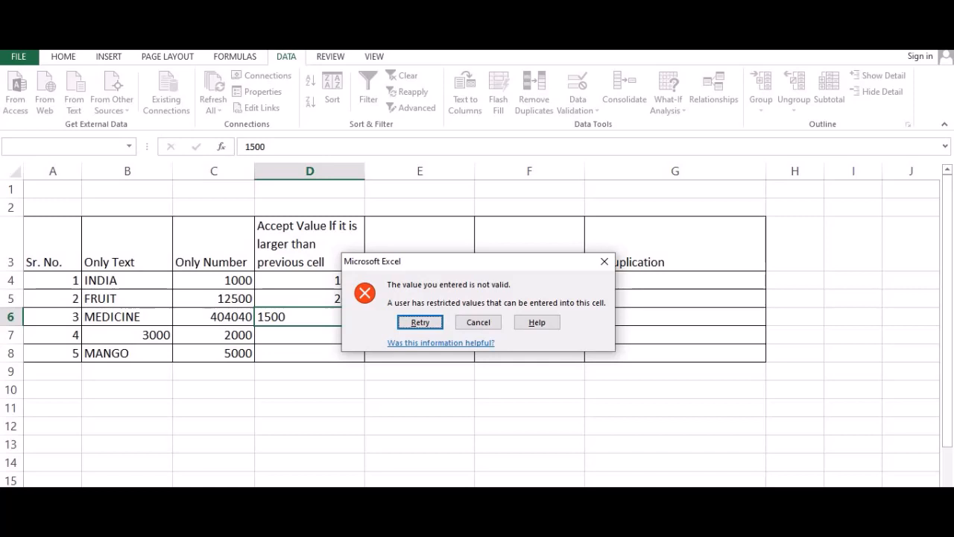
pyautogui.click(477, 322)
# Enter 5000, 10000 and 15000 in cells D6 to D8
pyautogui.write('5000')
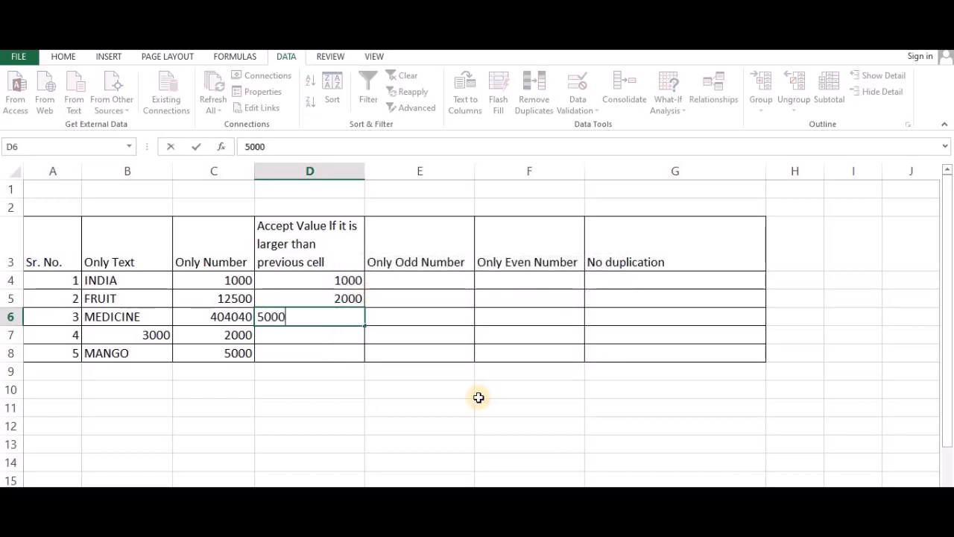
pyautogui.press('Return')
pyautogui.write('10000')
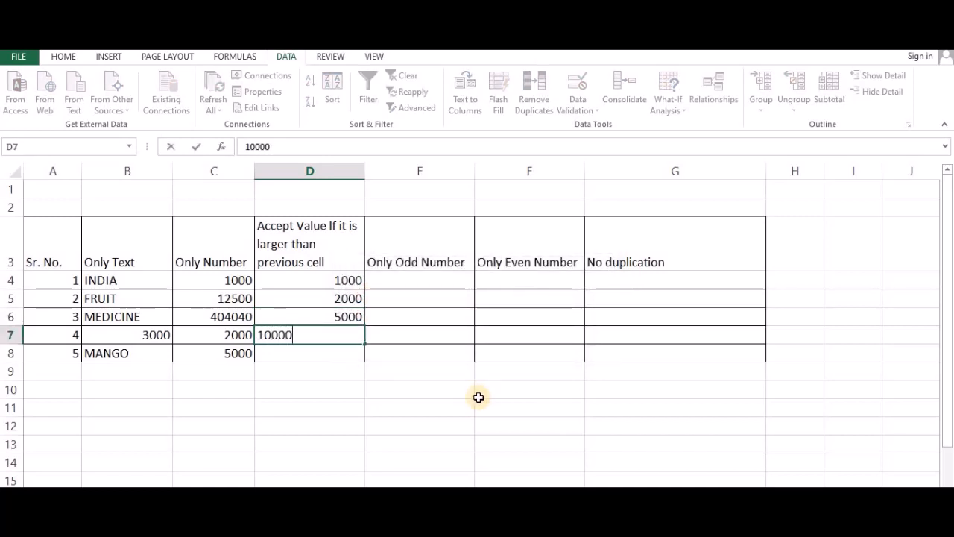
pyautogui.press('Return')
pyautogui.write('15000')
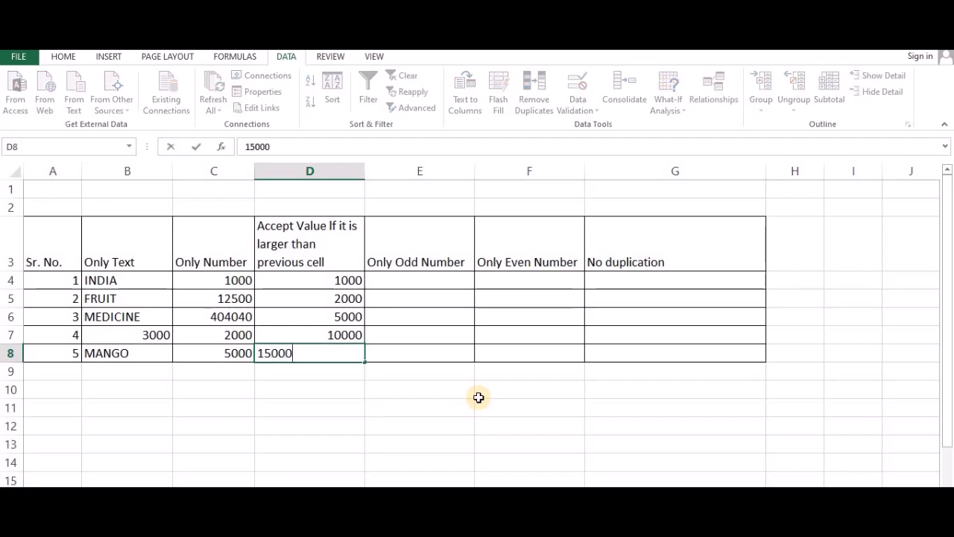
pyautogui.press('Return')
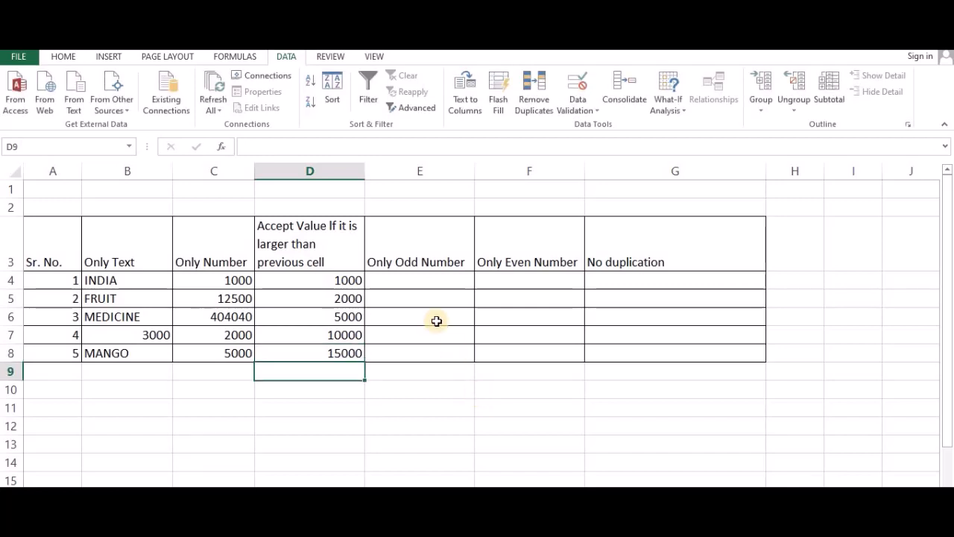
# Apply a custom data validation rule with the formula =ISODD(E4) to cells E4:E8
pyautogui.moveTo(425, 277); pyautogui.dragTo(435, 356)
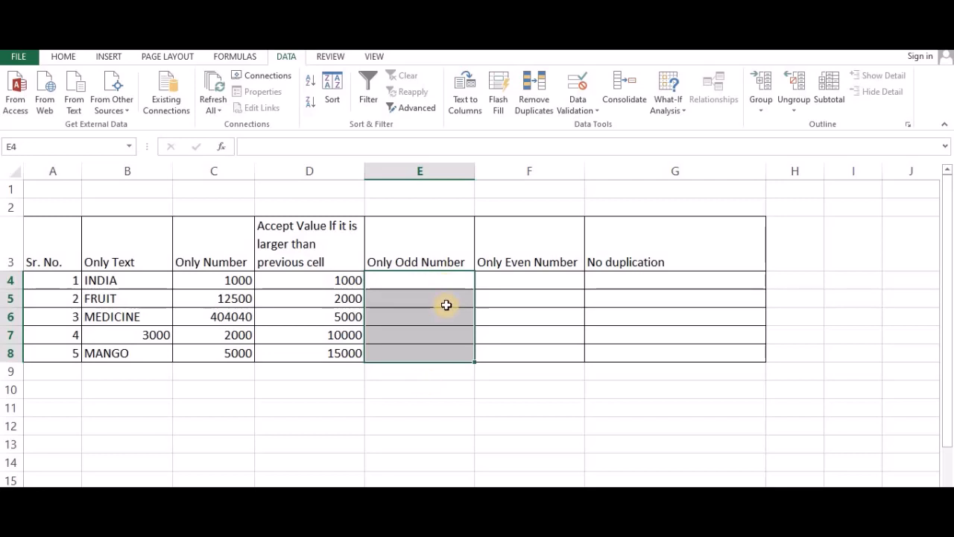
pyautogui.click(580, 109)
pyautogui.click(586, 123)
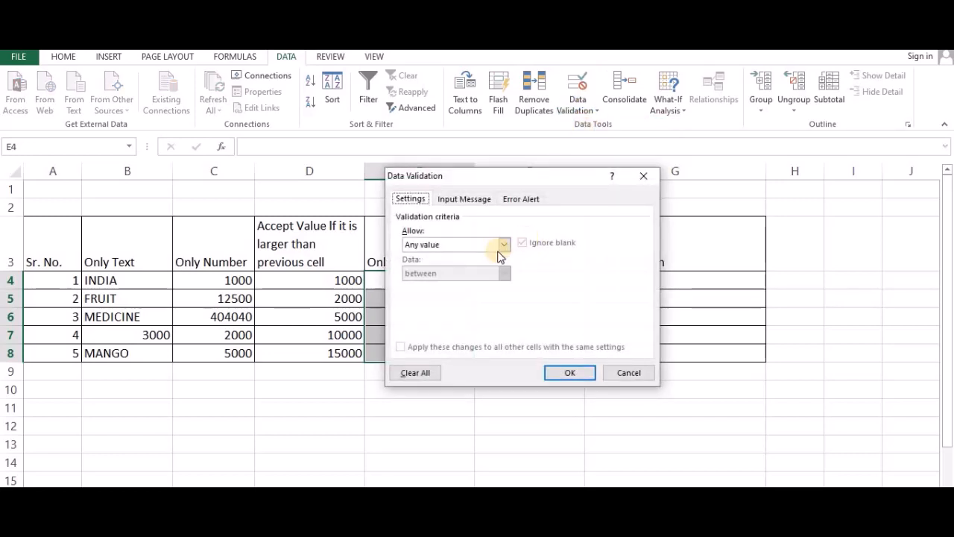
pyautogui.click(505, 245)
pyautogui.click(481, 321)
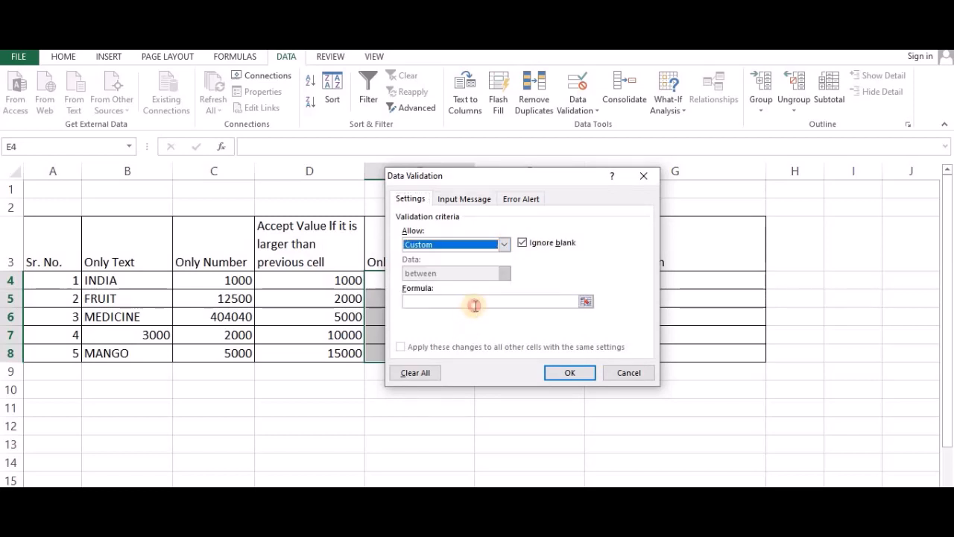
pyautogui.moveTo(510, 178); pyautogui.dragTo(701, 239)
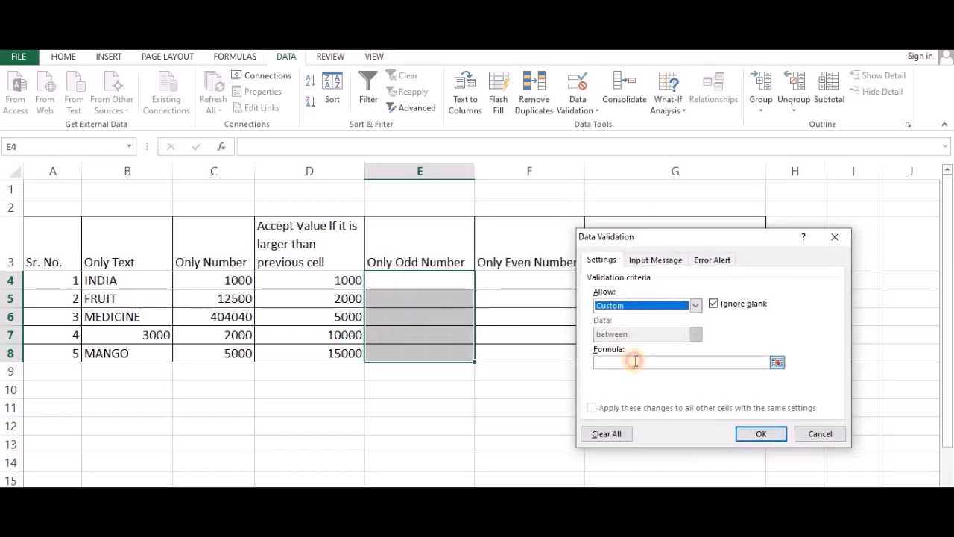
pyautogui.click(633, 362)
pyautogui.write('=ISNU')
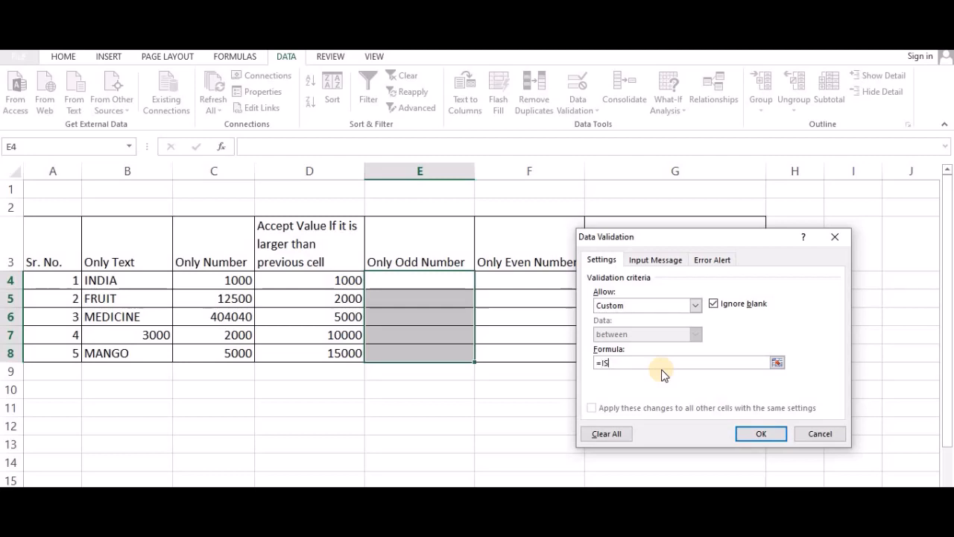
pyautogui.press('BackSpace')
pyautogui.press('BackSpace')
pyautogui.write('ODD(')
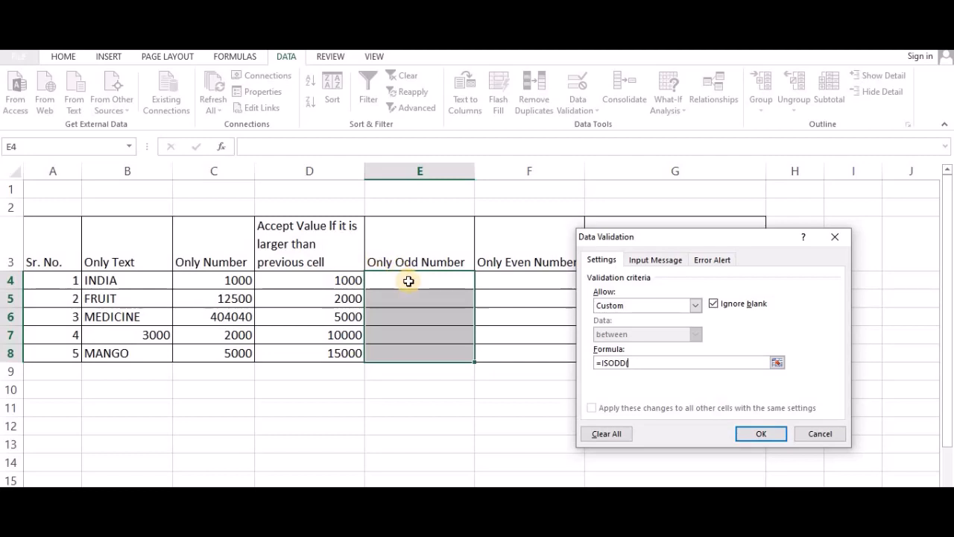
pyautogui.click(408, 281)
pyautogui.write(')')
pyautogui.click(761, 434)
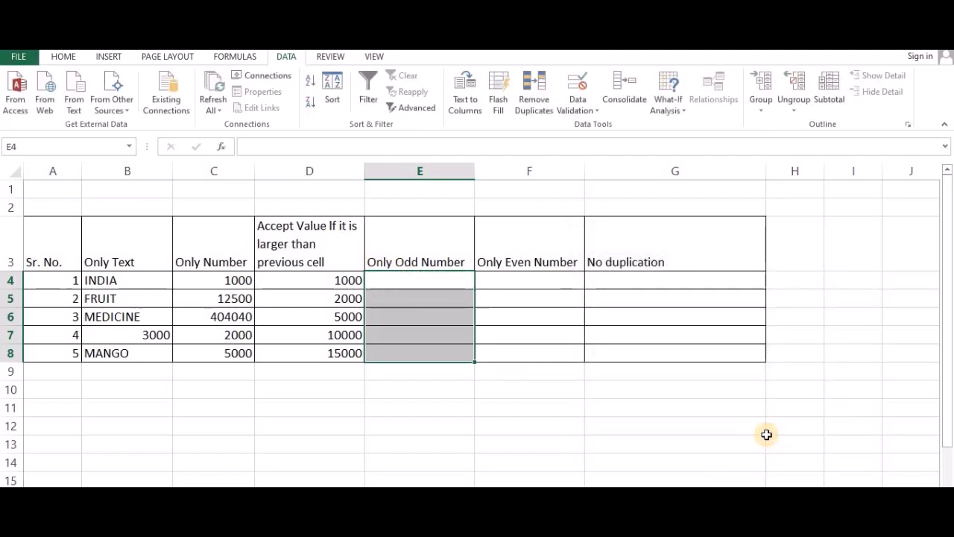
# Enter 3, 5, 7 and 11 in cells E4 to E7 of the Only Odd Number column
pyautogui.write('3')
pyautogui.press('Return')
pyautogui.write('5')
pyautogui.press('Return')
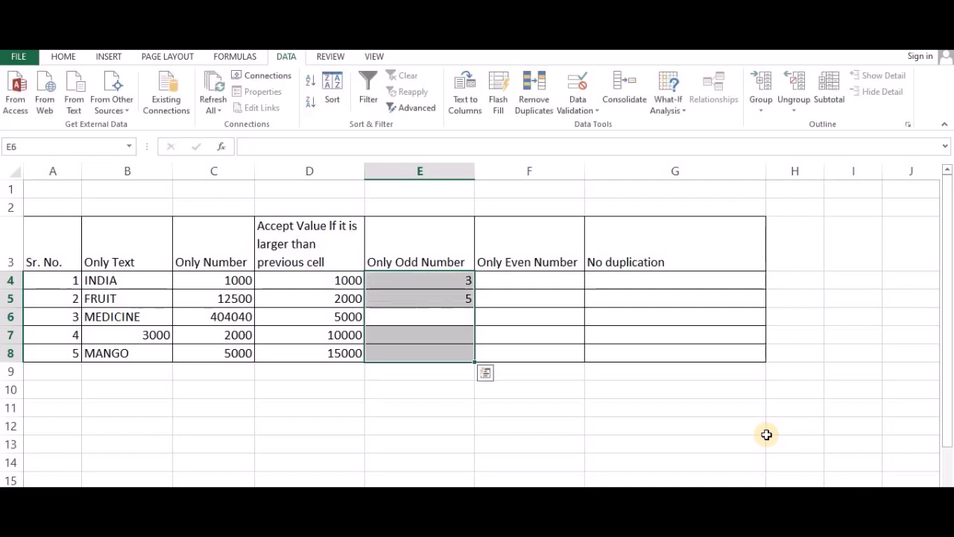
pyautogui.write('7')
pyautogui.press('Return')
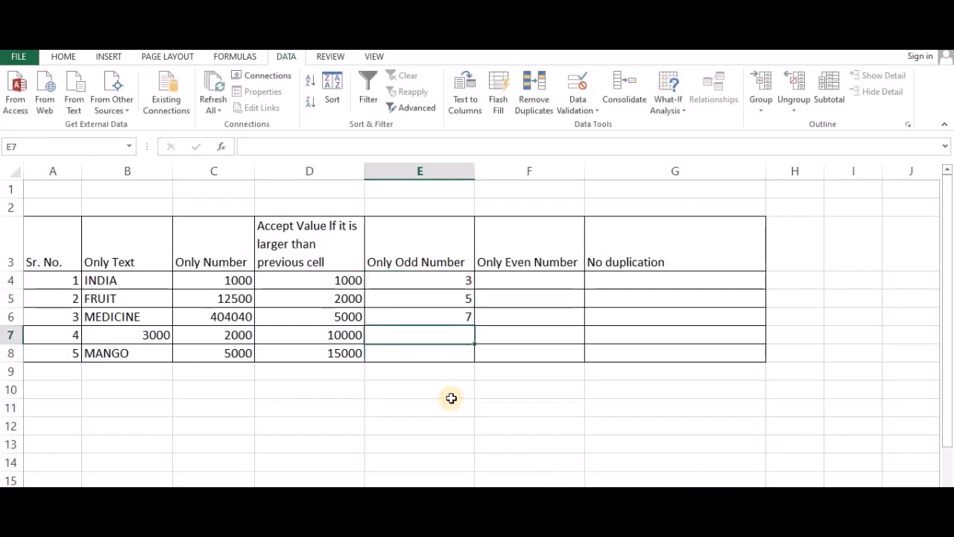
pyautogui.write('11')
pyautogui.press('Return')
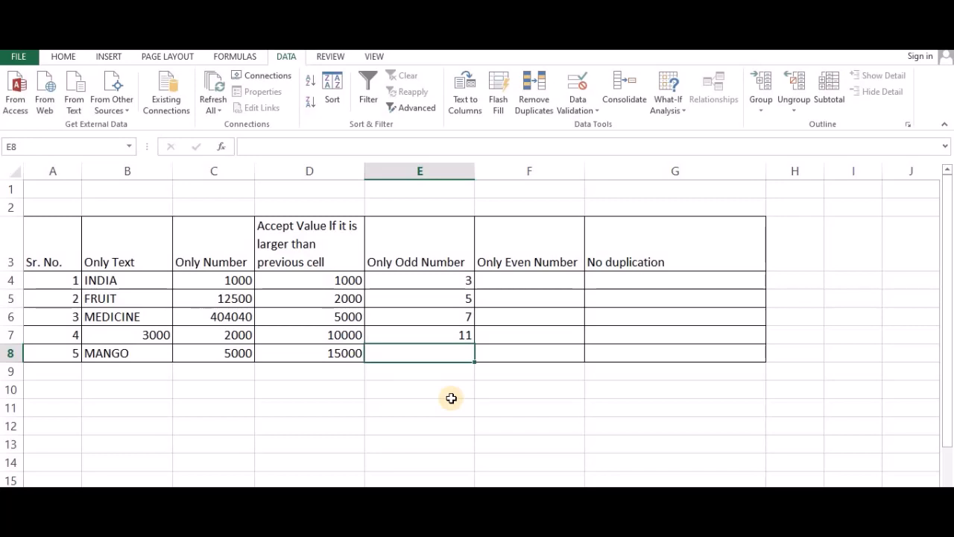
# Test the odd-number rule by trying to enter 100 and 120 in cell E8, cancelling each entry
pyautogui.write('100')
pyautogui.press('Return')
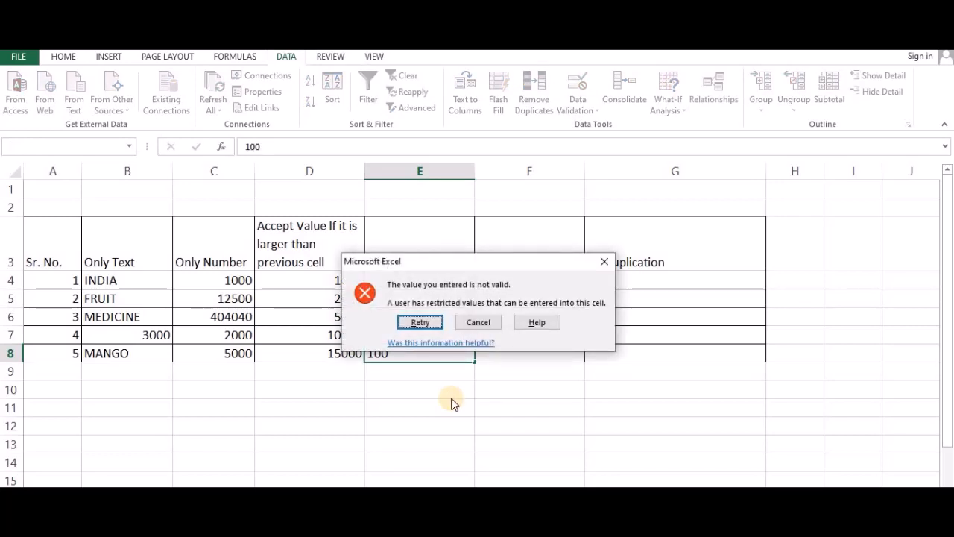
pyautogui.click(481, 321)
pyautogui.write('120')
pyautogui.press('Return')
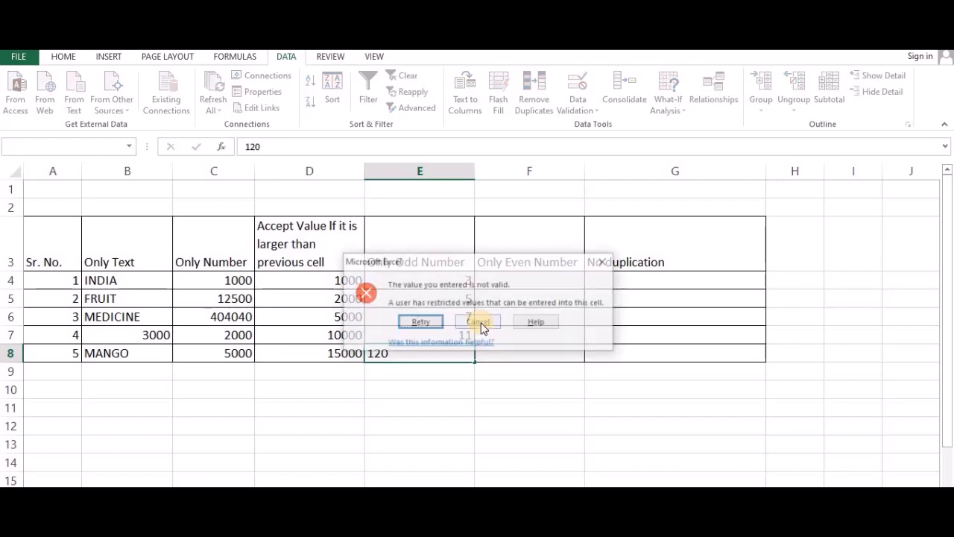
pyautogui.click(481, 324)
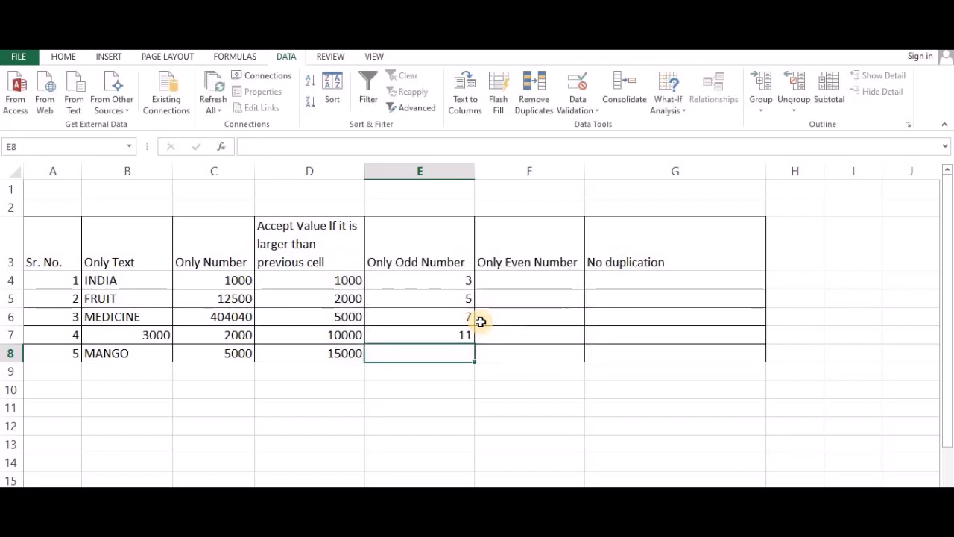
# Enter 121 in cell E8 of the Only Odd Number column
pyautogui.write('120')
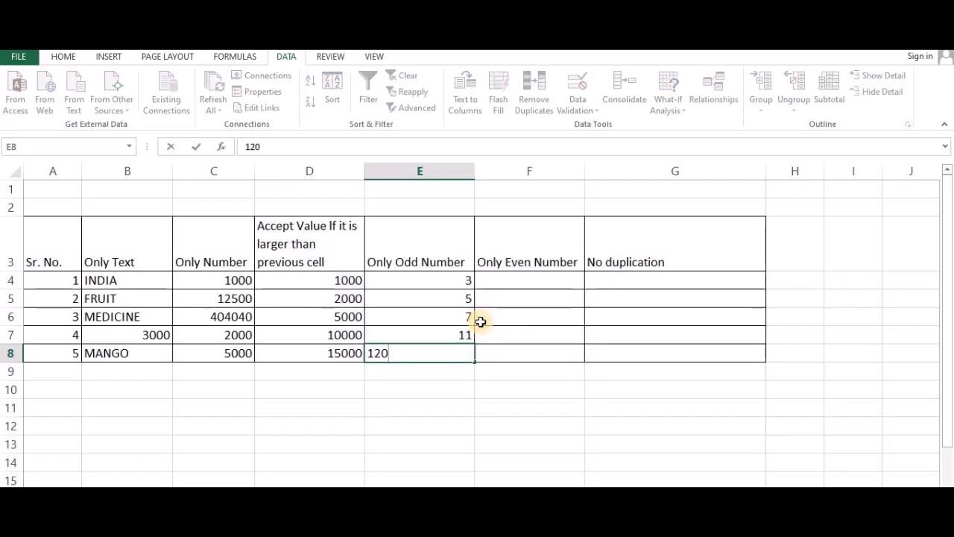
pyautogui.press('BackSpace')
pyautogui.press('Return')
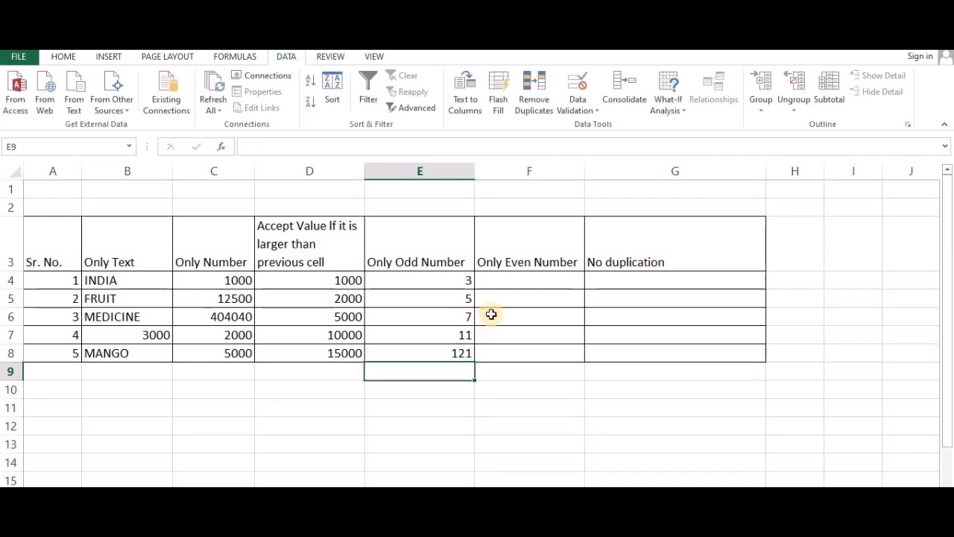
# Apply a custom data validation rule with the formula =ISEVEN(F4) to cells F4:F8
pyautogui.moveTo(517, 274); pyautogui.dragTo(520, 349)
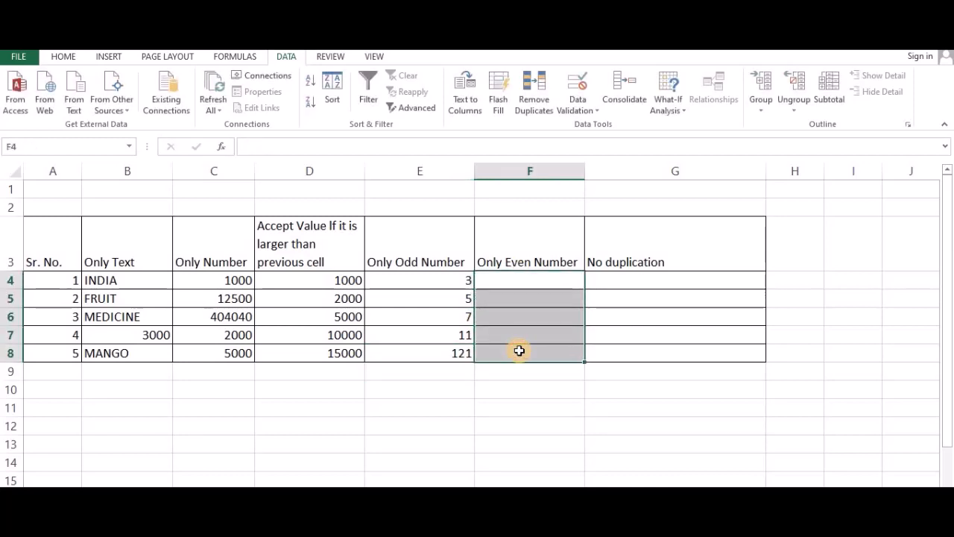
pyautogui.click(580, 116)
pyautogui.click(589, 129)
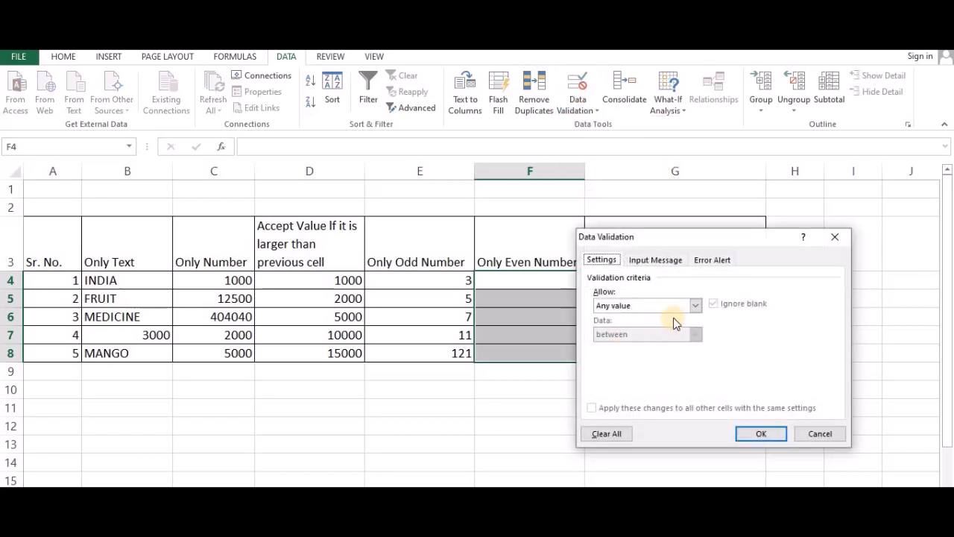
pyautogui.click(694, 306)
pyautogui.click(663, 386)
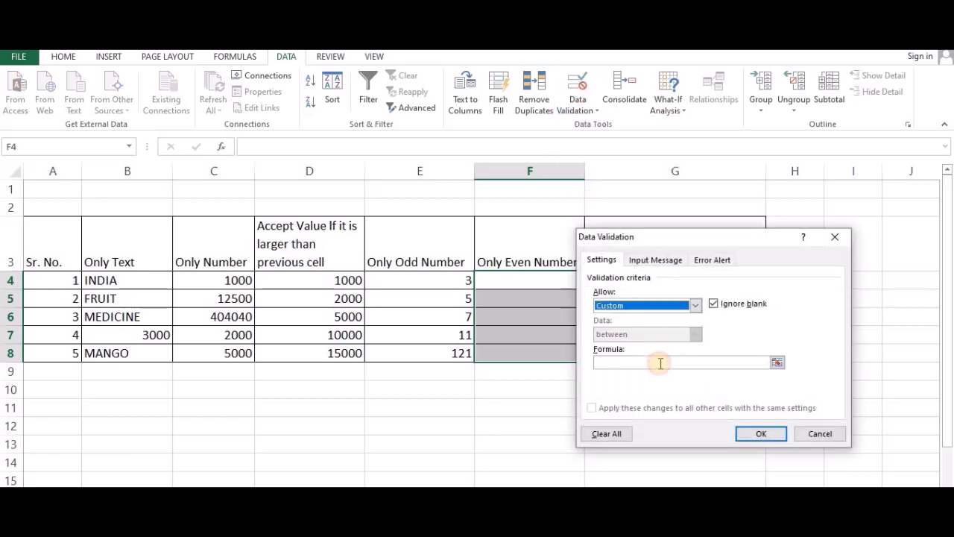
pyautogui.moveTo(698, 243); pyautogui.dragTo(768, 254)
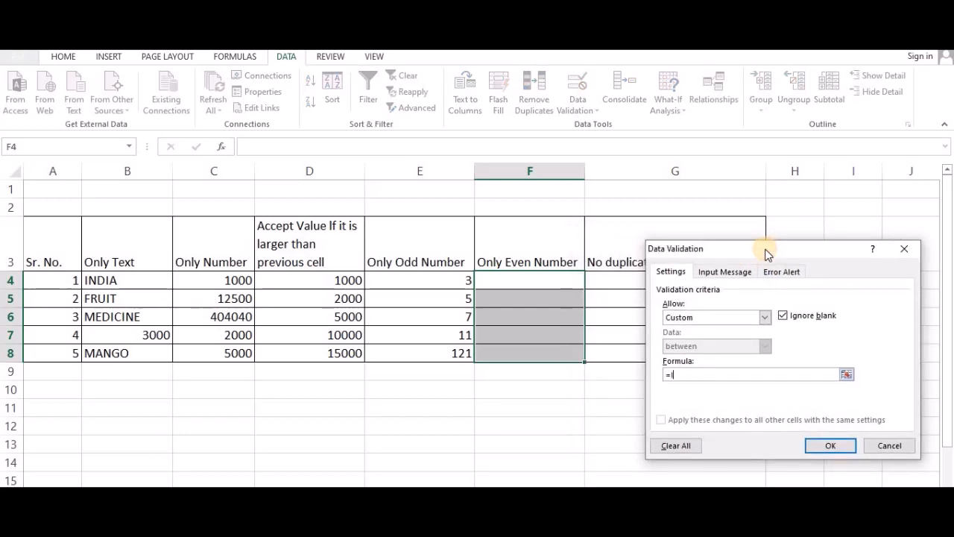
pyautogui.write('=ISEVEN')
pyautogui.write('(')
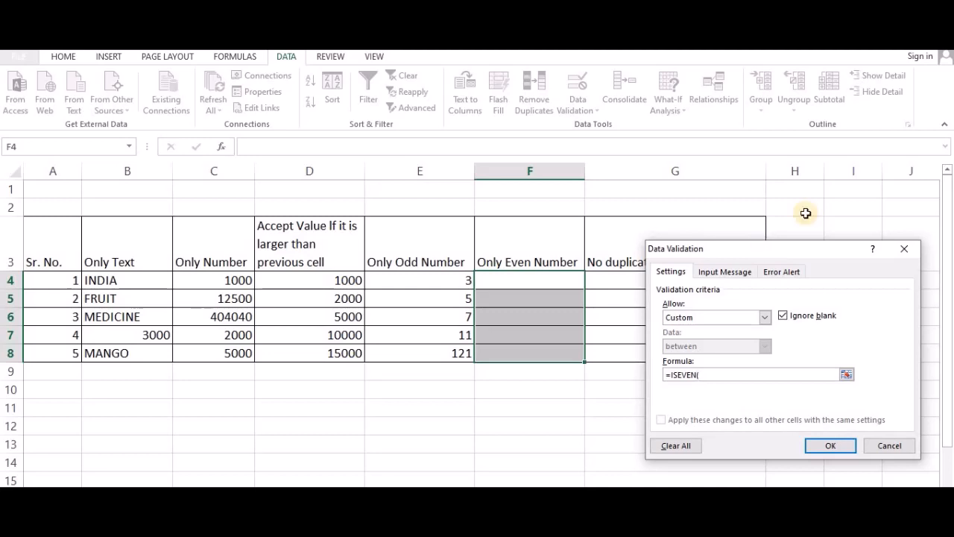
pyautogui.write('F4)')
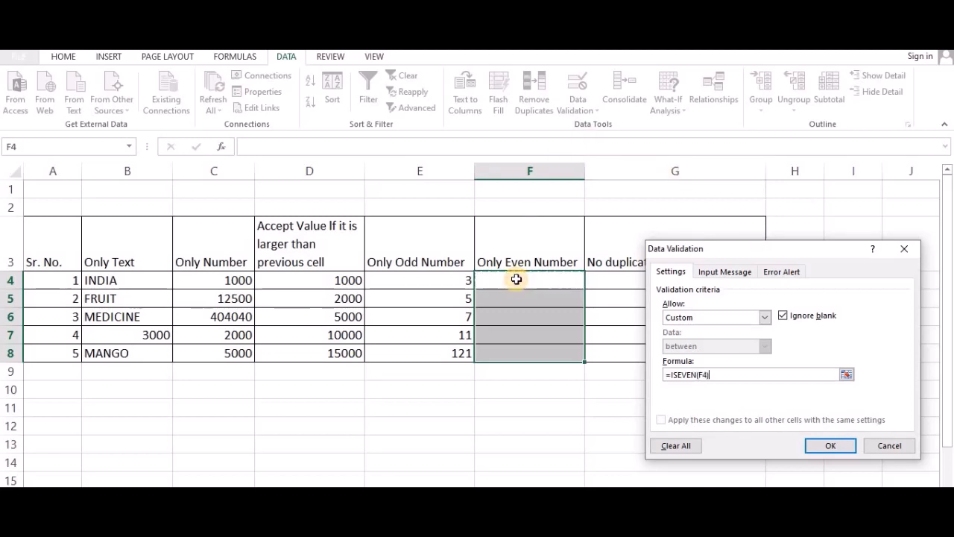
pyautogui.press('Return')
# Enter 10 in cell F4 of the Only Even Number column
pyautogui.click(516, 278)
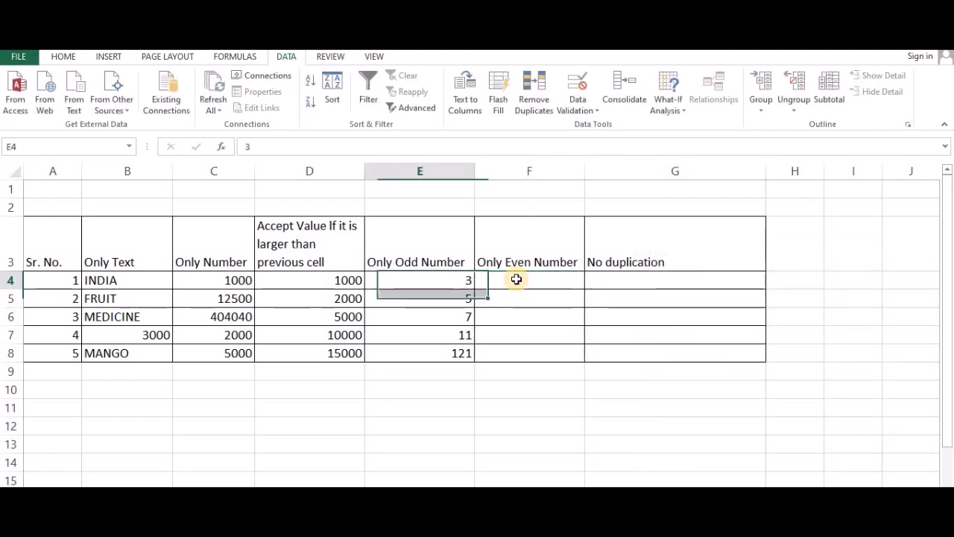
pyautogui.write('10')
pyautogui.press('Return')
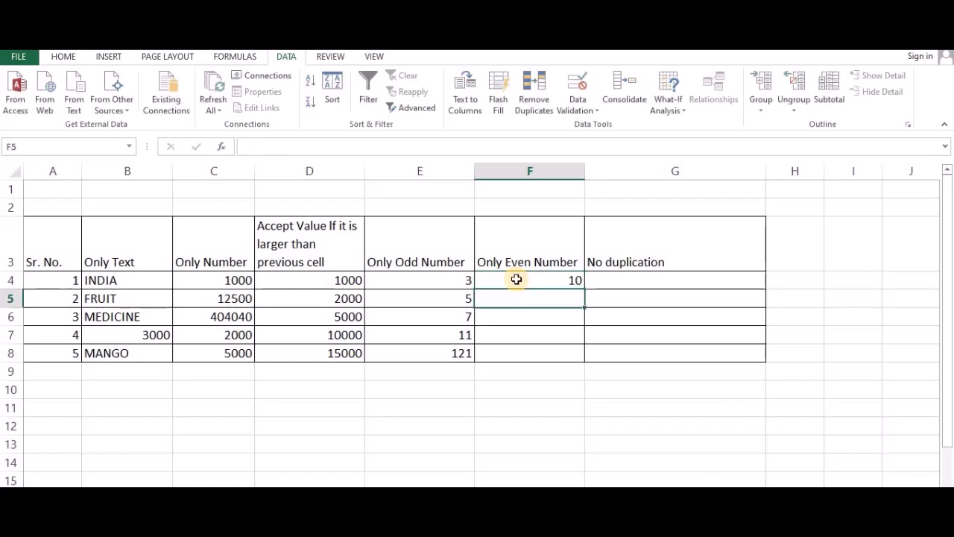
# Enter 20 in cell F5 and 50 in cell F6 of the Only Even Number column
pyautogui.write('20')
pyautogui.press('Return')
pyautogui.write('50')
pyautogui.press('Return')
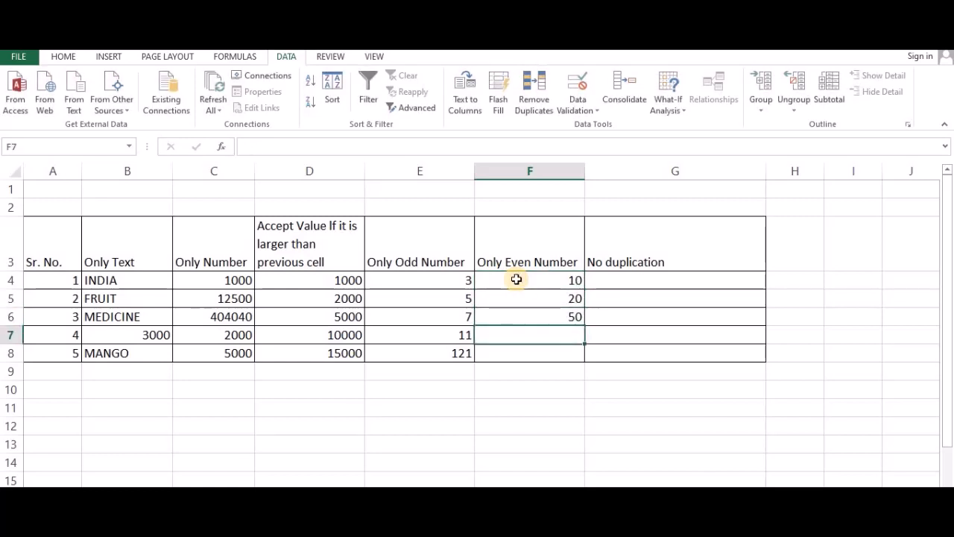
# Test the even-number rule by trying to enter 105 in cell F7
pyautogui.write('105')
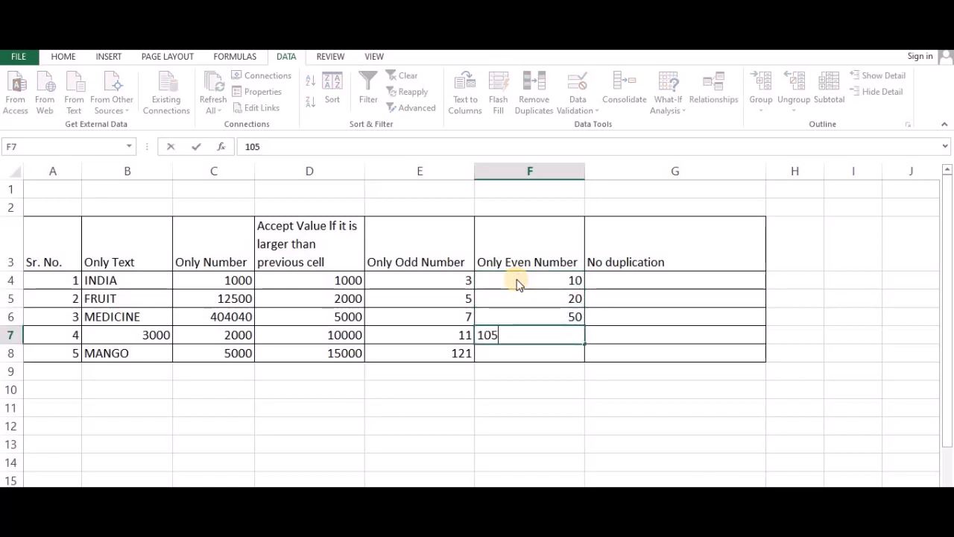
pyautogui.press('Return')
pyautogui.press('Return')
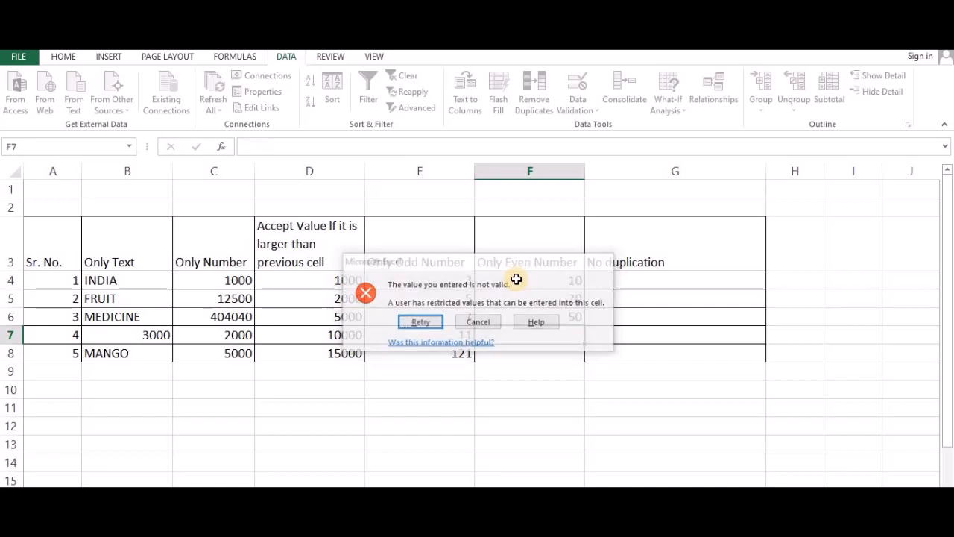
# Enter 120 in cell F7 and 200 in cell F8 of the Only Even Number column
pyautogui.write('120')
pyautogui.press('Return')
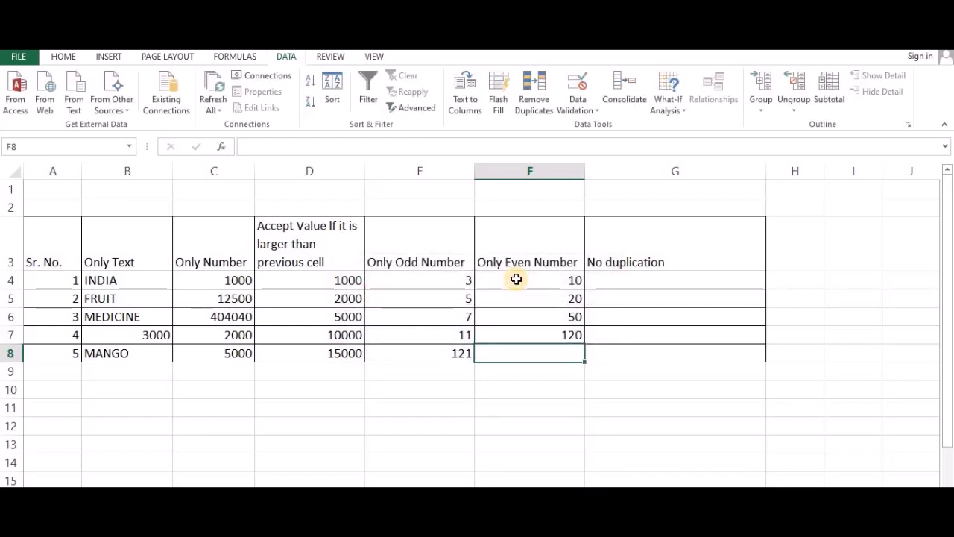
pyautogui.write('200')
pyautogui.press('Return')
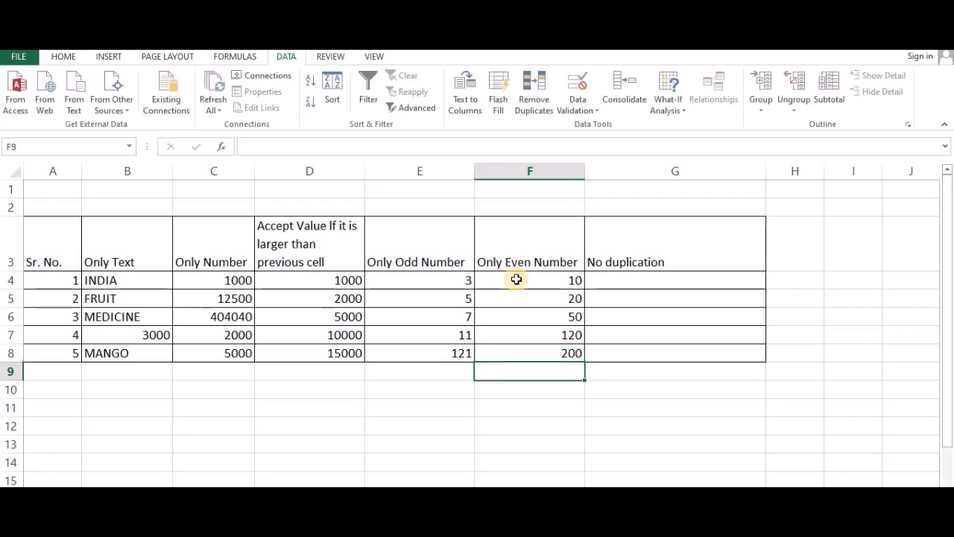
# Open the data validation settings for No duplication cells G4:G8 and set the allowed criteria to Custom
pyautogui.click(671, 280)
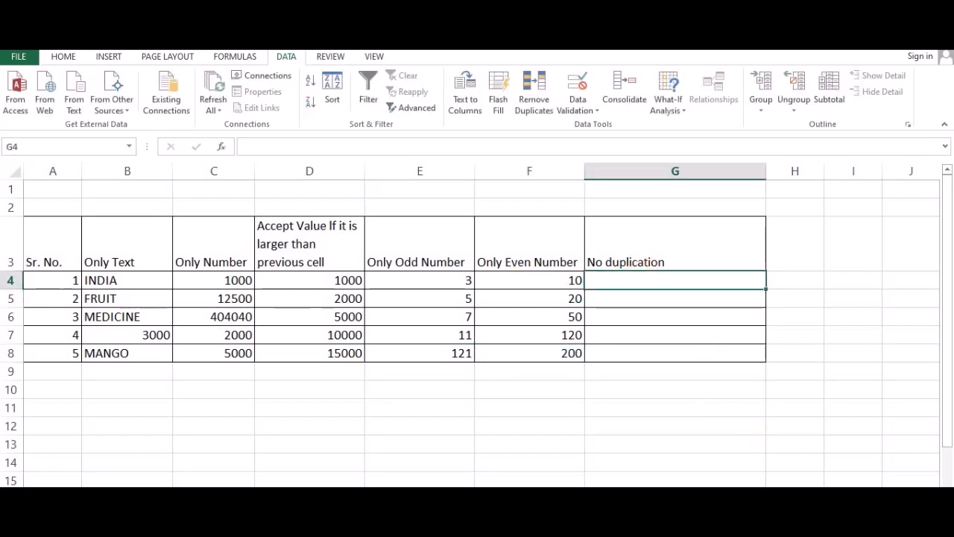
pyautogui.hscroll(2, 466, 336)
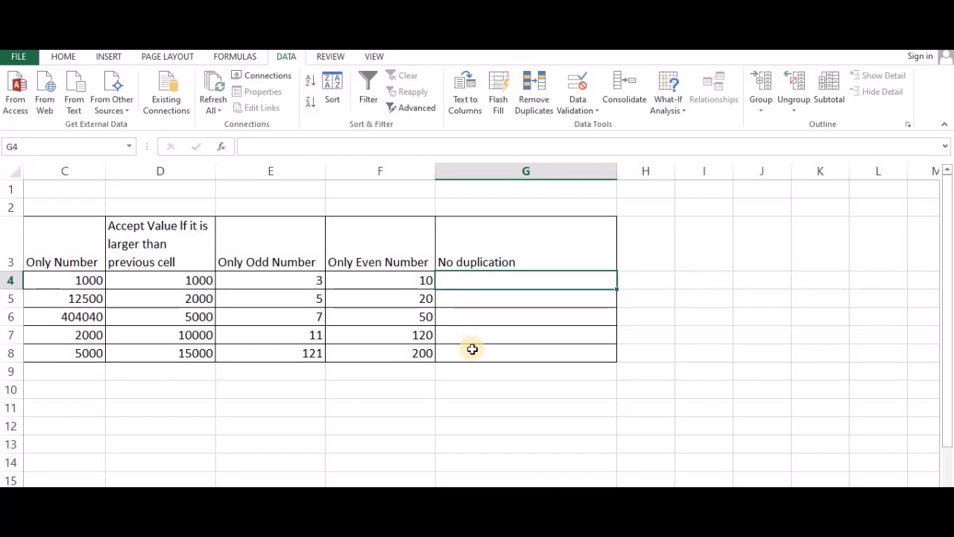
pyautogui.keyDown('shift'); pyautogui.click(473, 353); pyautogui.keyUp('shift')
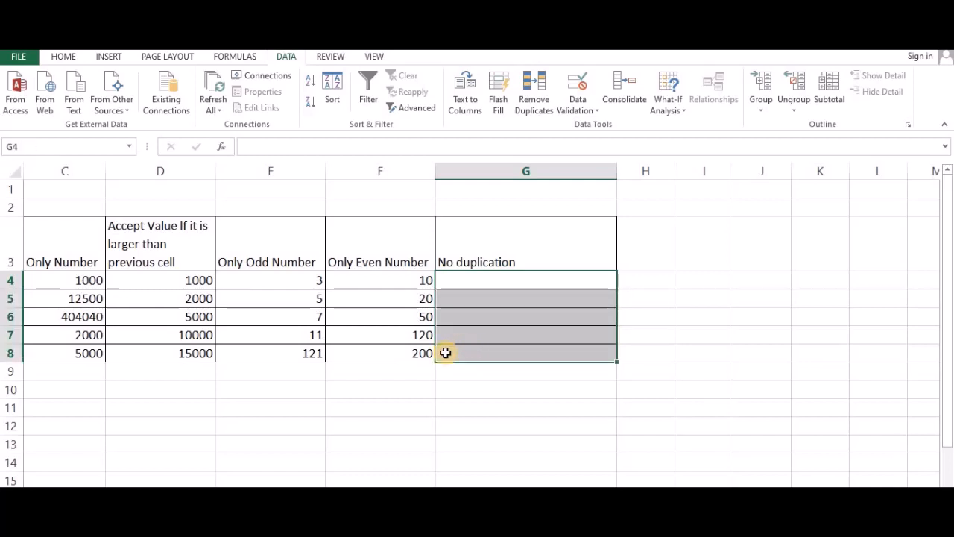
pyautogui.click(575, 110)
pyautogui.click(593, 125)
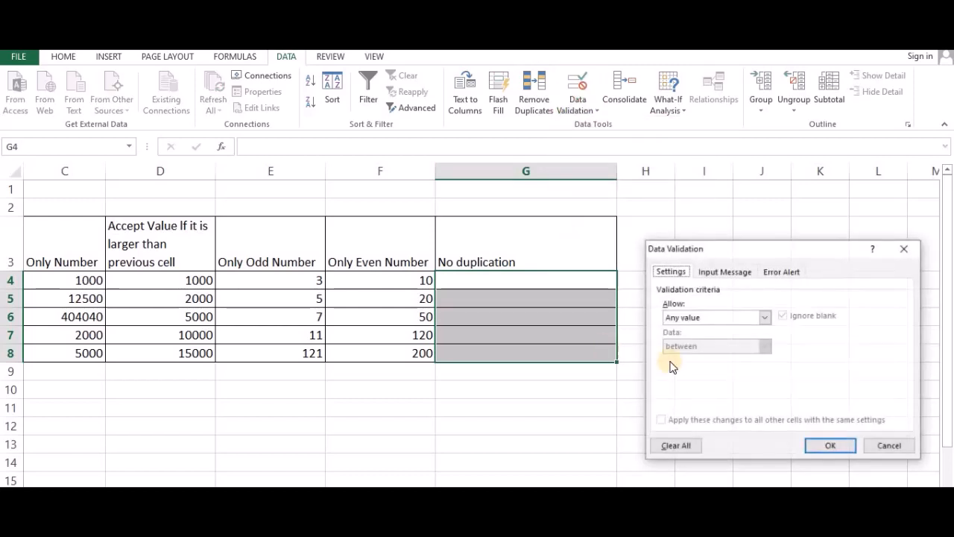
pyautogui.click(764, 317)
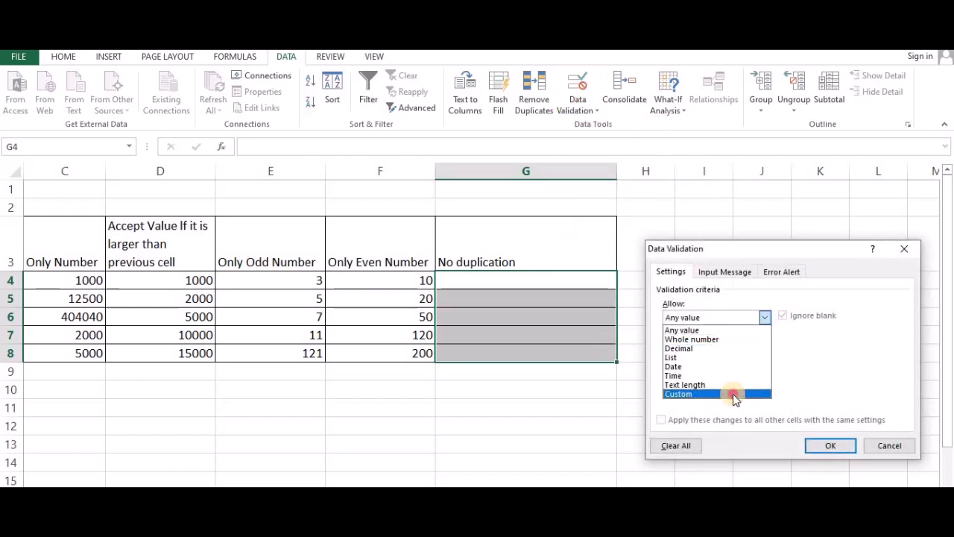
pyautogui.click(733, 394)
pyautogui.moveTo(655, 248); pyautogui.dragTo(105, 217)
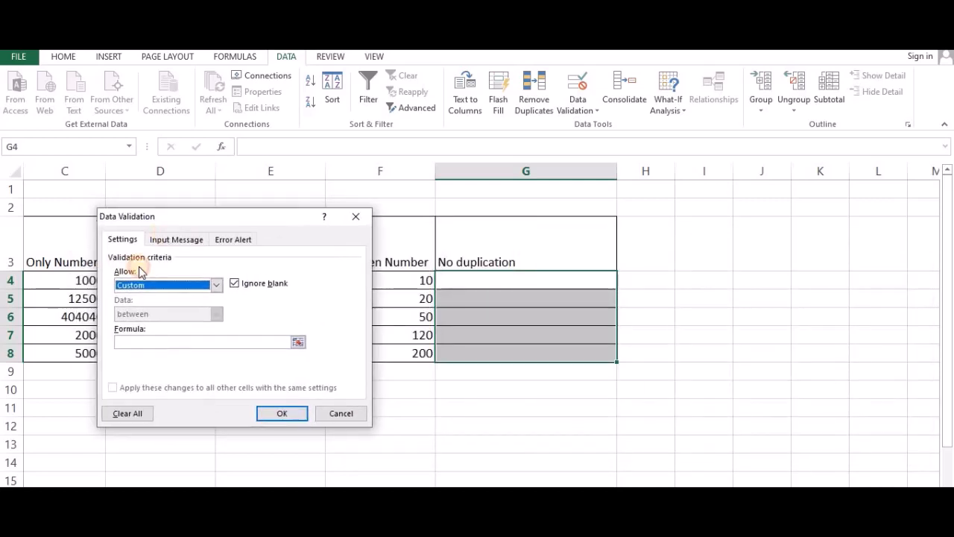
# Set the custom validation formula for G4:G8 to =COUNTIF($G$4:$G$8,G4)=1 and apply the rule
pyautogui.click(138, 341)
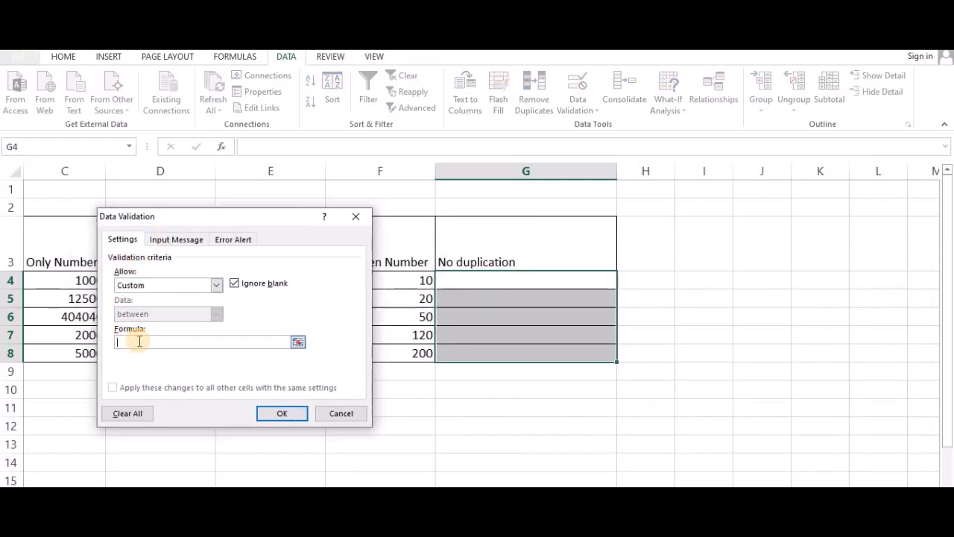
pyautogui.write('=COUNTIF(')
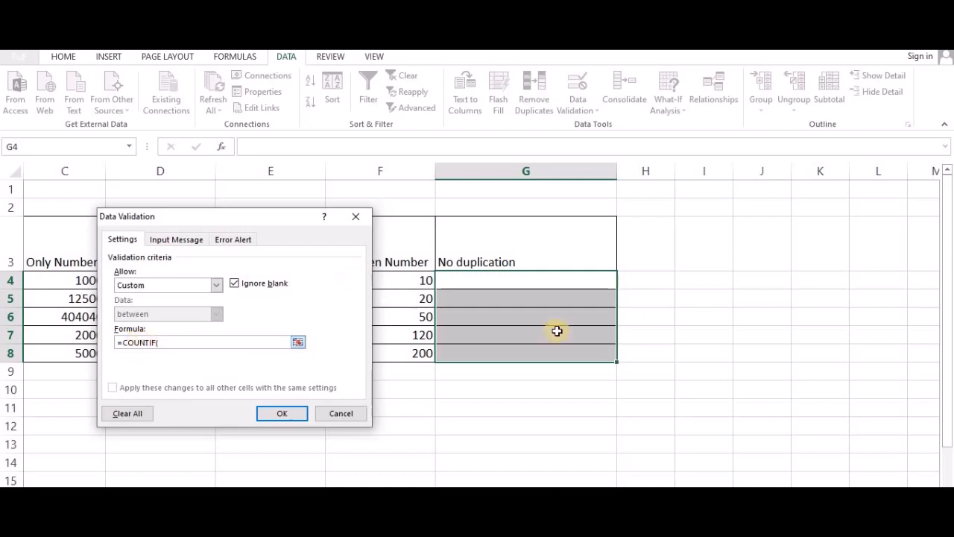
pyautogui.click(544, 279)
pyautogui.moveTo(538, 328); pyautogui.dragTo(537, 354)
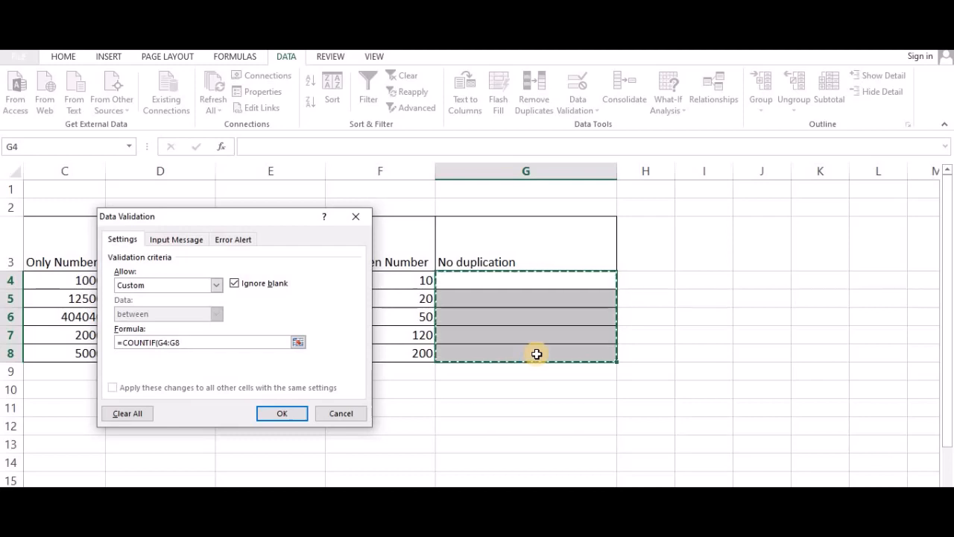
pyautogui.press('F4')
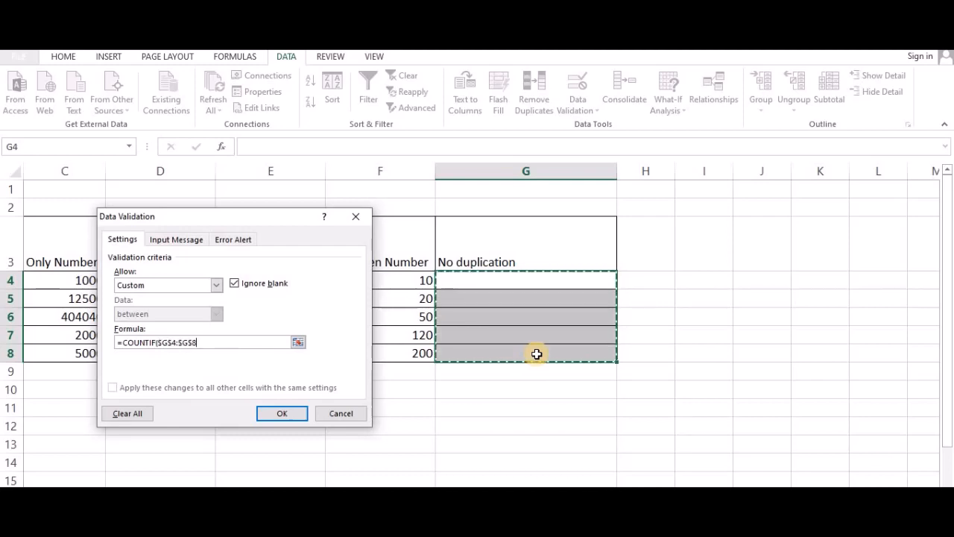
pyautogui.write(',')
pyautogui.click(528, 280)
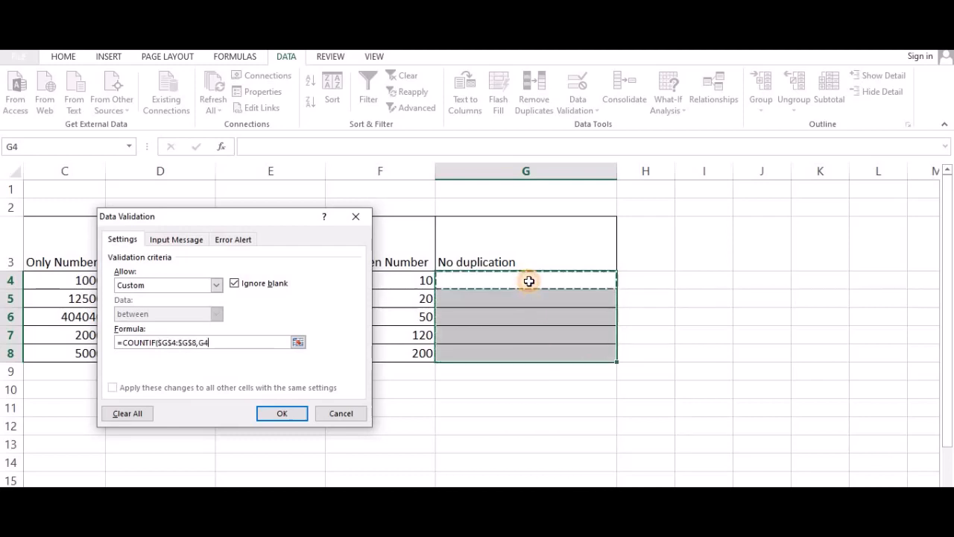
pyautogui.write(')=1')
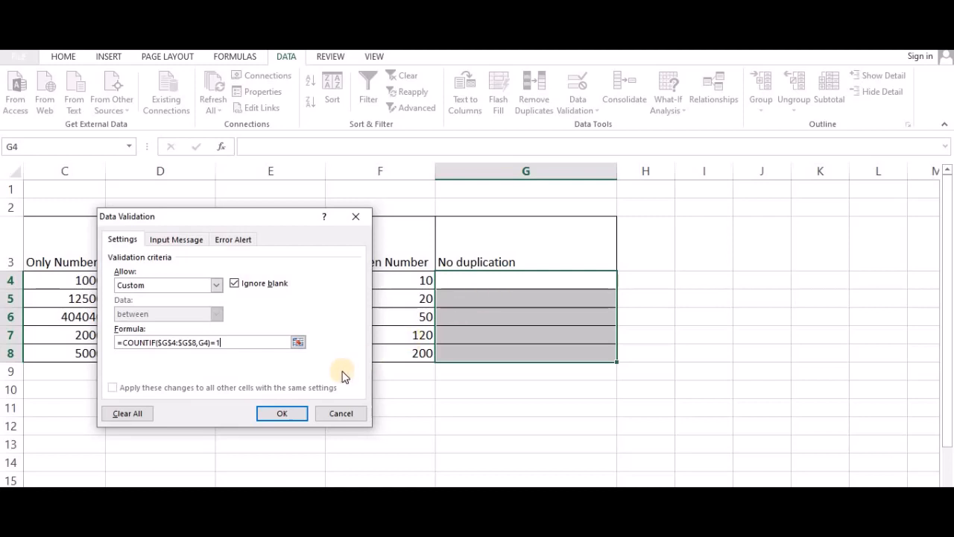
pyautogui.click(289, 415)
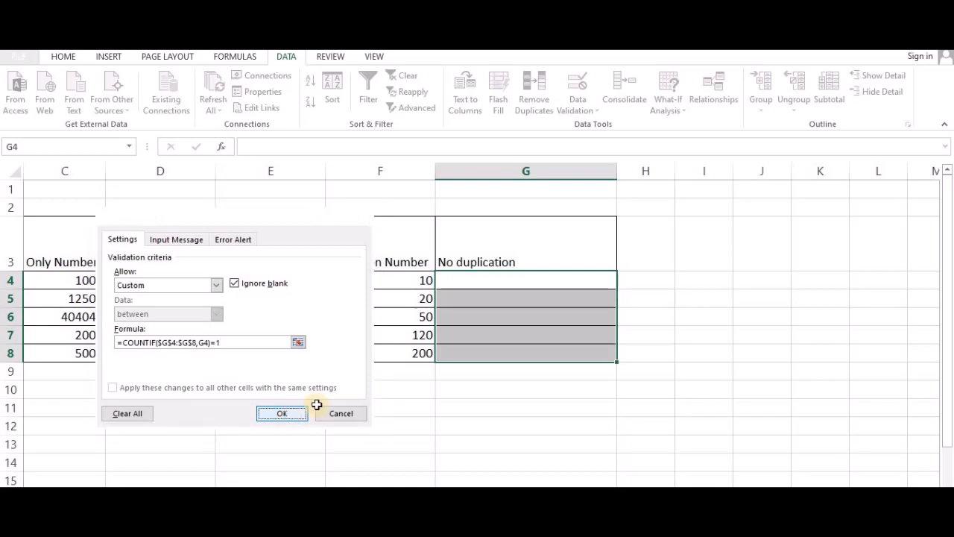
# Enter INDIA in cell G4, 1000 in G5 and FRUIT in G6 of the No duplication column
pyautogui.click(577, 283)
pyautogui.write('INDIA')
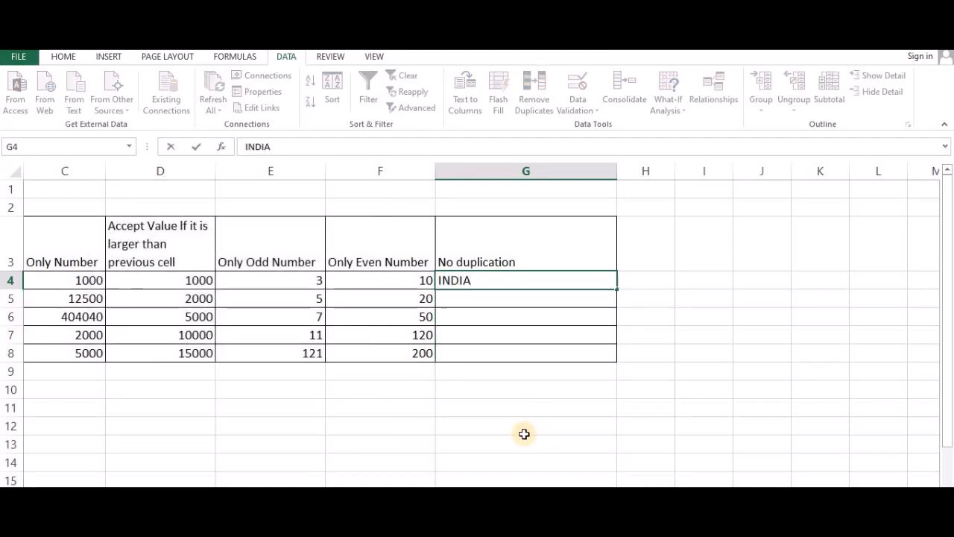
pyautogui.press('Return')
pyautogui.write('1000')
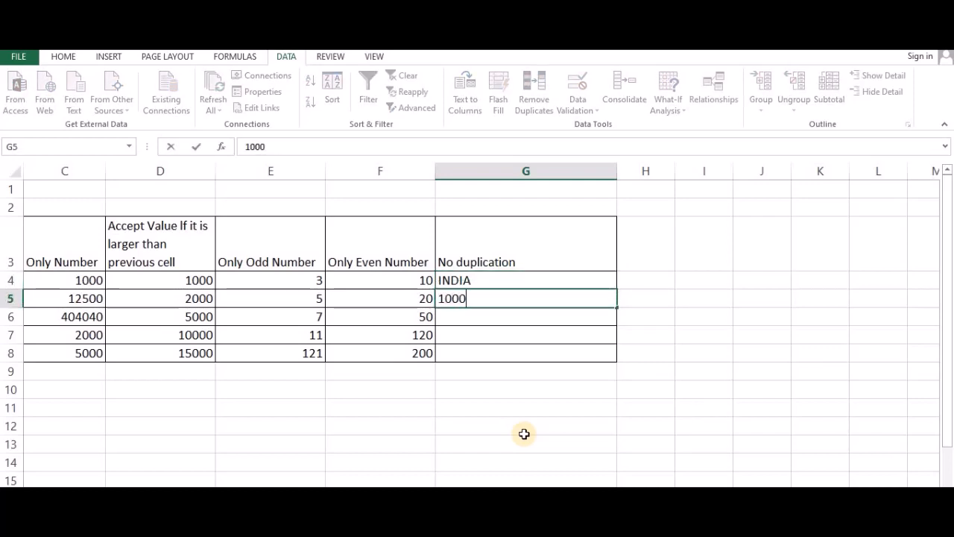
pyautogui.press('Return')
pyautogui.write('FRUIT')
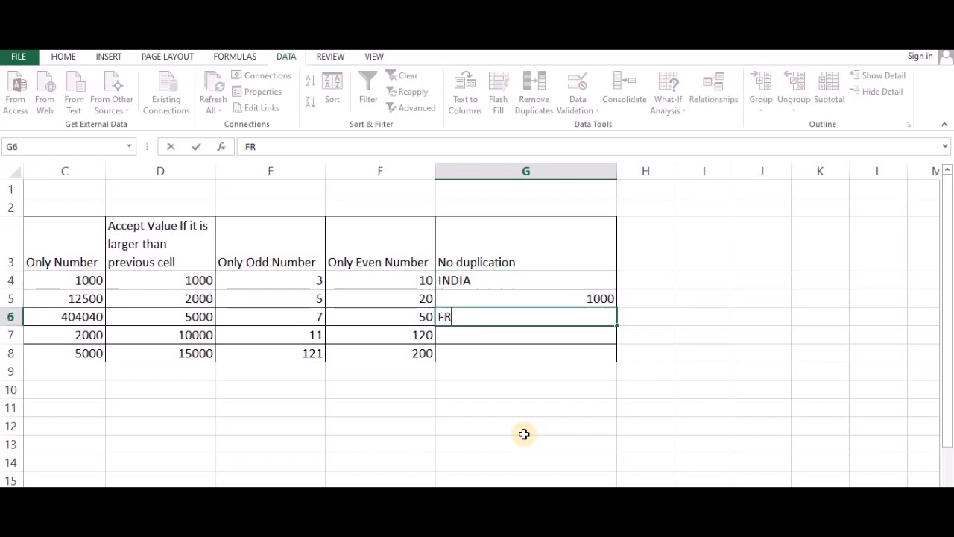
pyautogui.press('Return')
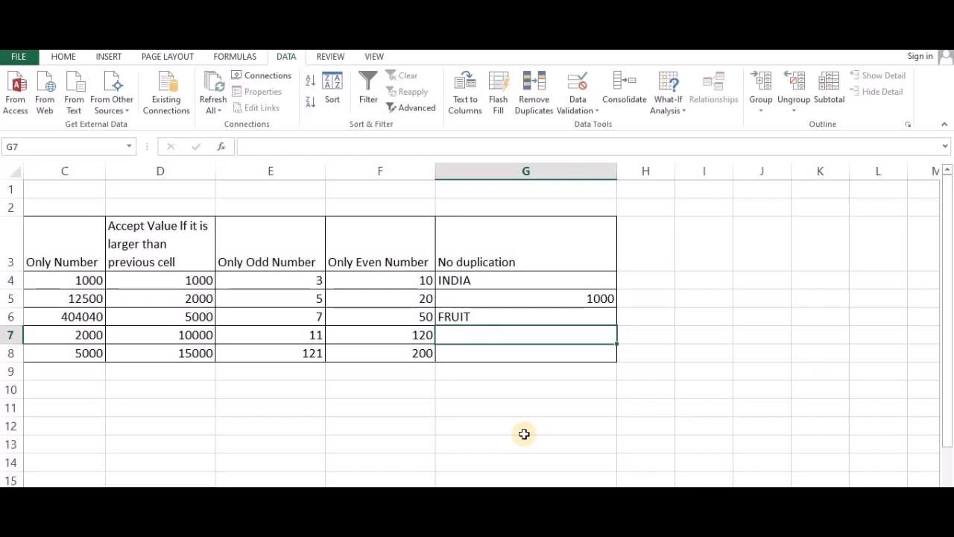
# Test the no-duplication rule by trying to enter INDIA and 1000 in cell G7, cancelling each entry
pyautogui.write('INDIA')
pyautogui.press('Return')
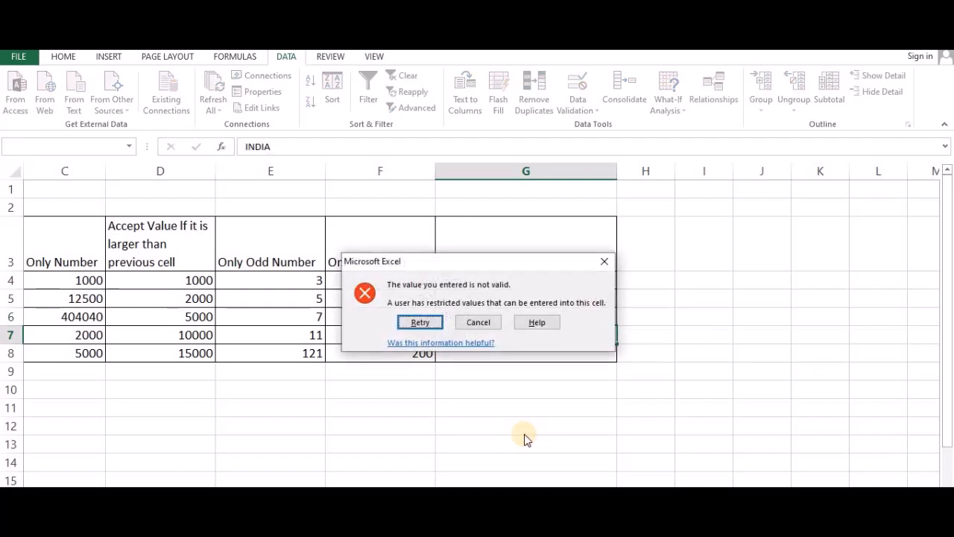
pyautogui.click(478, 322)
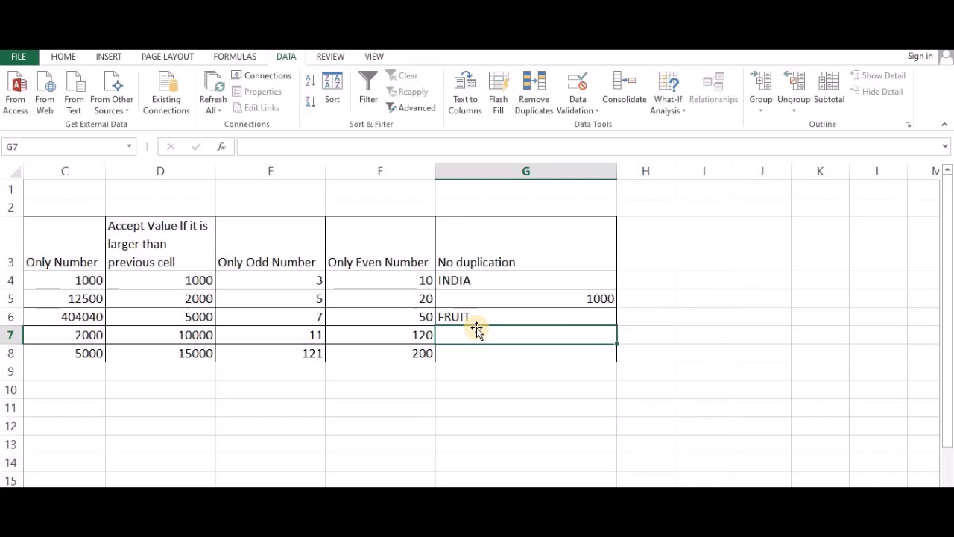
pyautogui.write('1000')
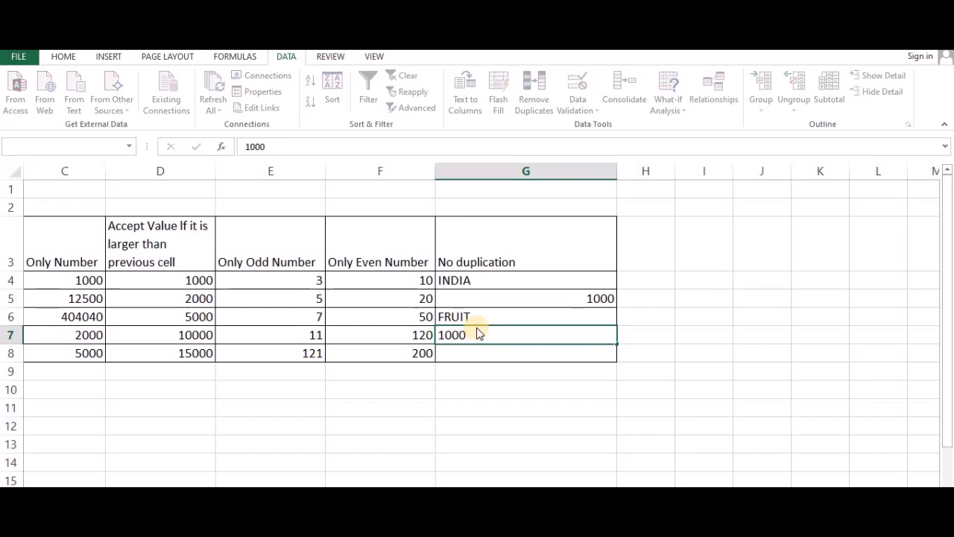
pyautogui.press('Return')
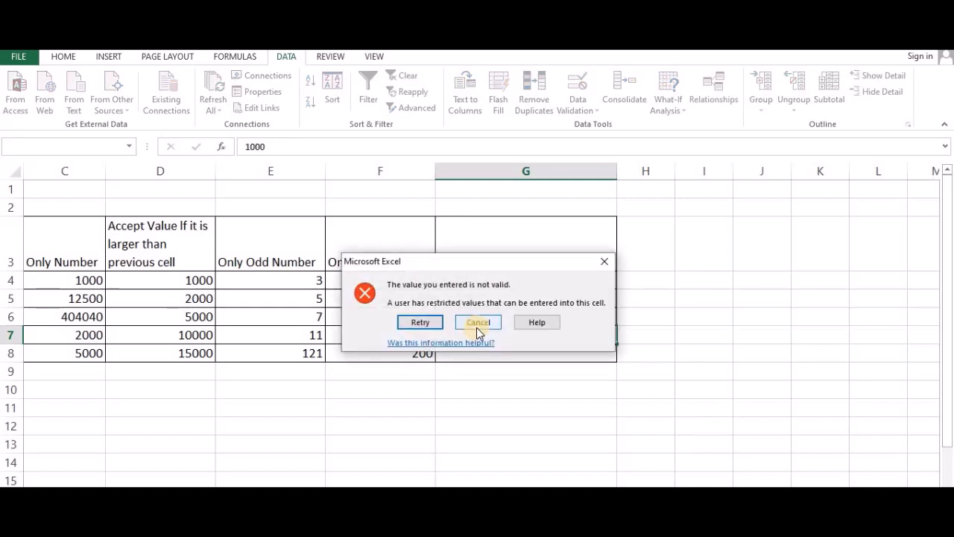
pyautogui.click(477, 326)
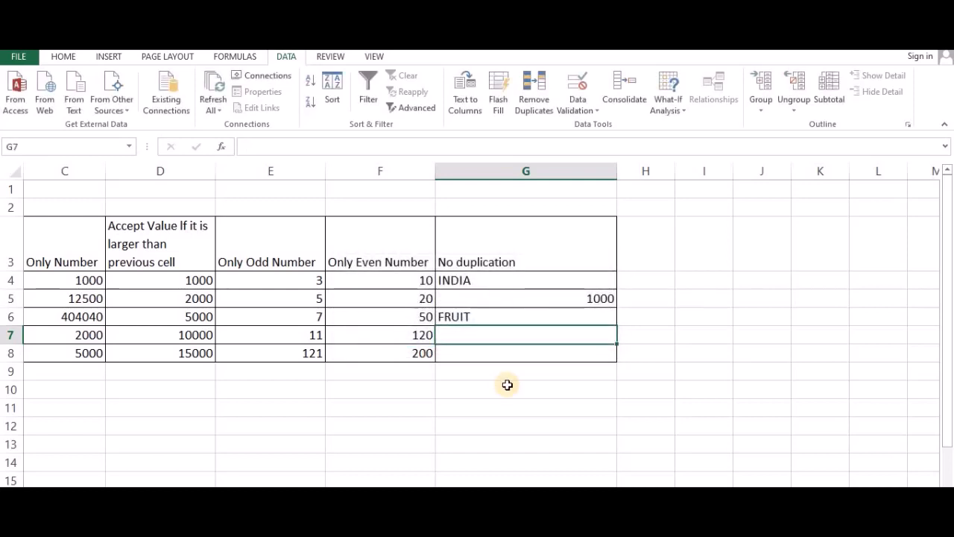
# Enter 2000 in cell G7 of the No duplication column
pyautogui.write('2000')
pyautogui.press('Return')
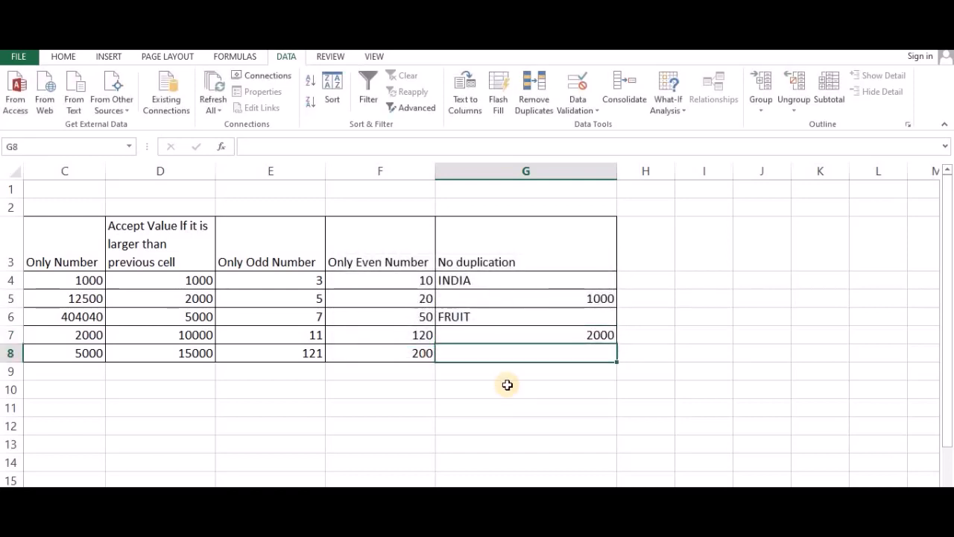
# Review the custom data validation formula applied to cell G8 and the G4:G8 range it refers to
pyautogui.click(577, 105)
pyautogui.click(573, 125)
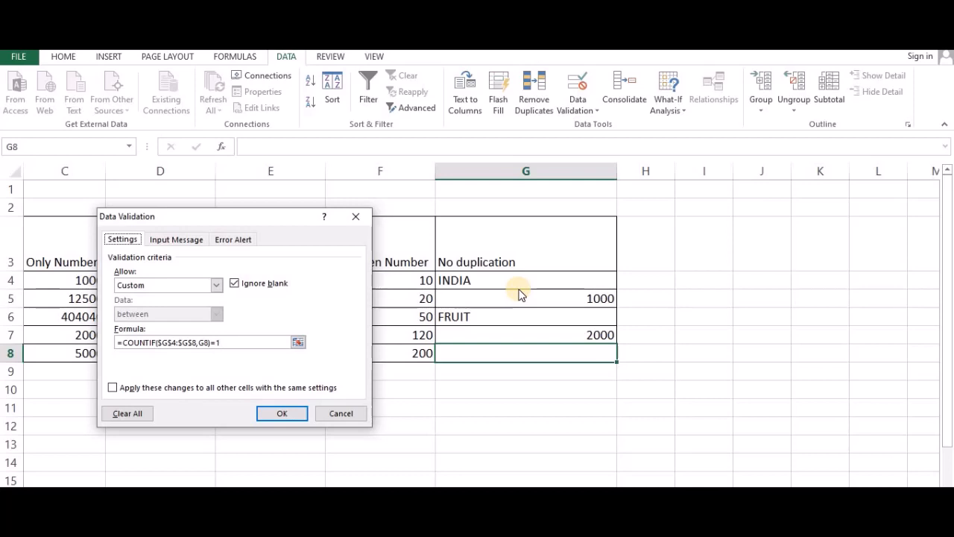
pyautogui.click(281, 414)
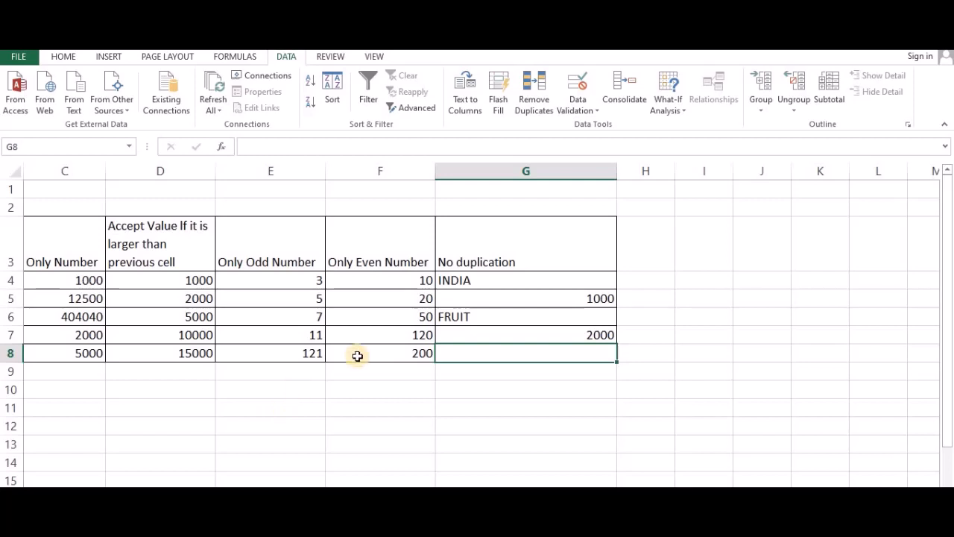
pyautogui.moveTo(558, 281); pyautogui.dragTo(544, 357)
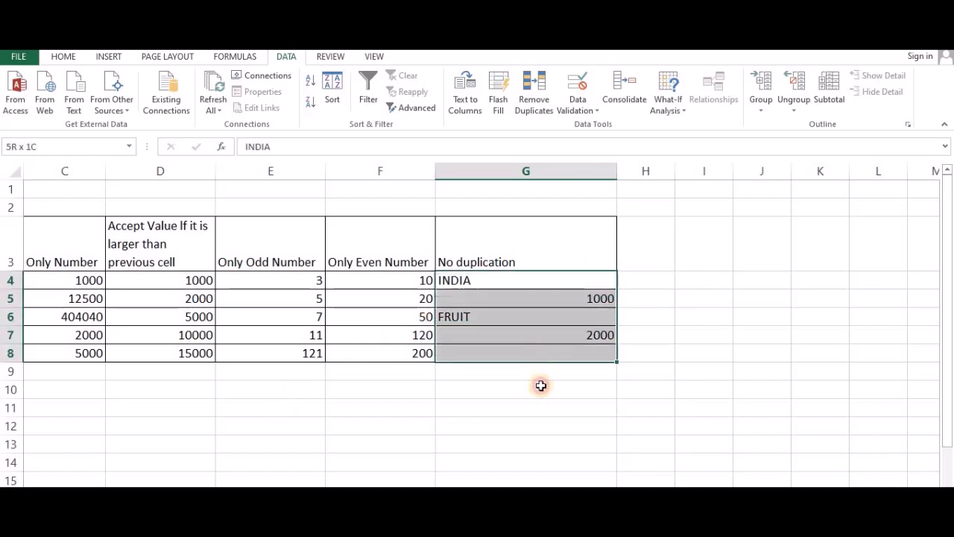
pyautogui.click(534, 391)
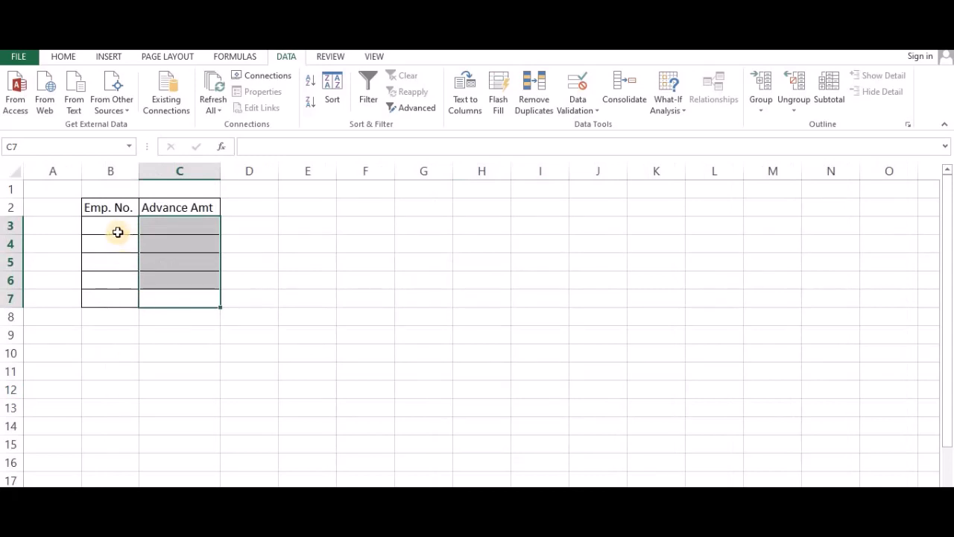
# Set the data validation for the Emp. No. cells B3:B7 to allow Custom values
pyautogui.click(118, 226)
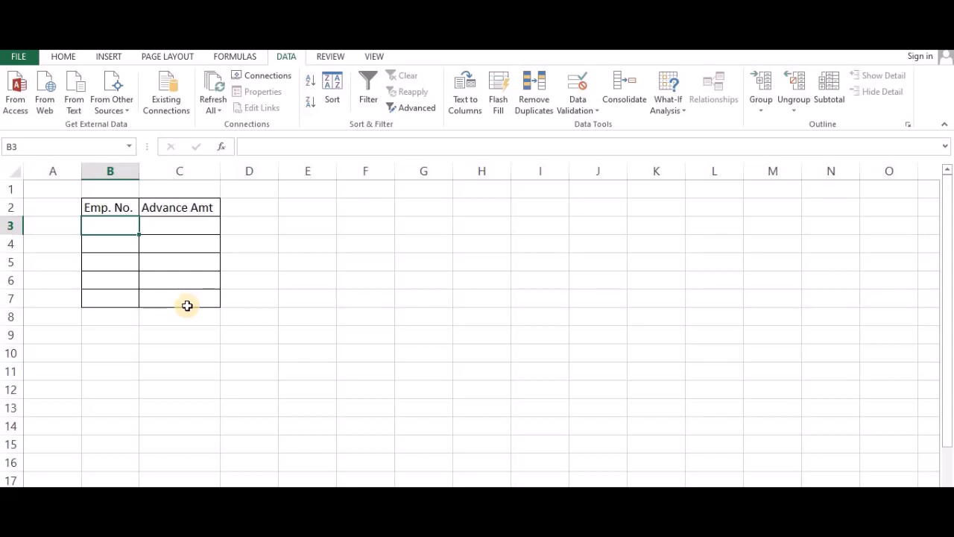
pyautogui.keyDown('shift'); pyautogui.click(116, 296); pyautogui.keyUp('shift')
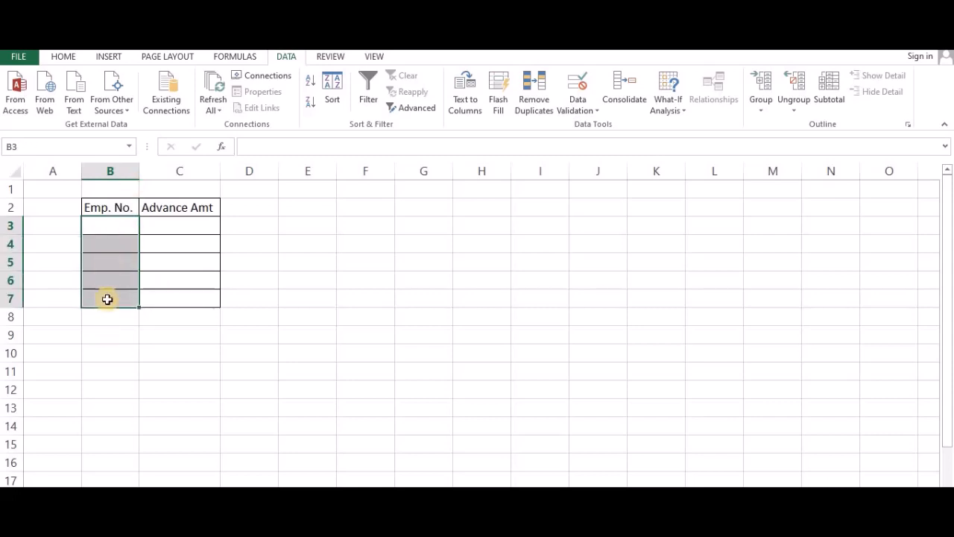
pyautogui.click(576, 109)
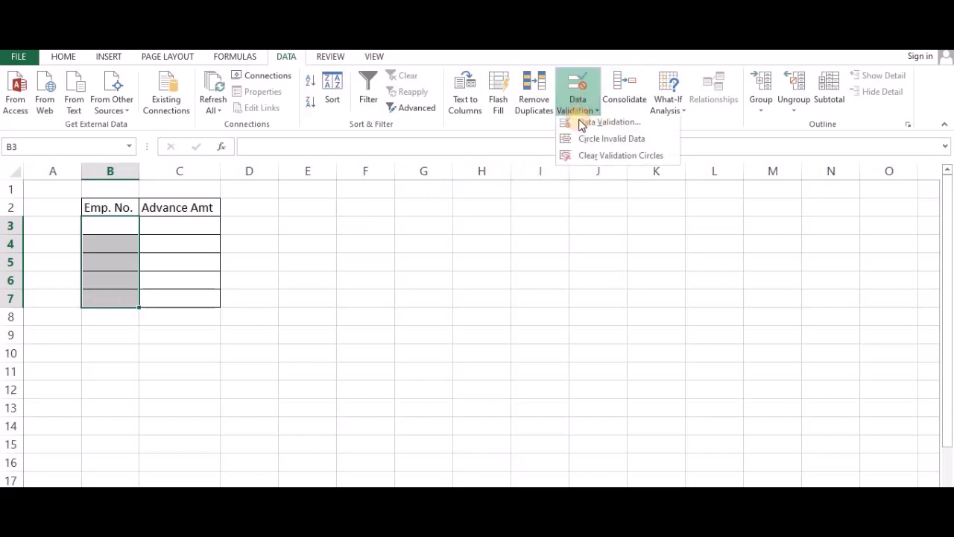
pyautogui.click(581, 125)
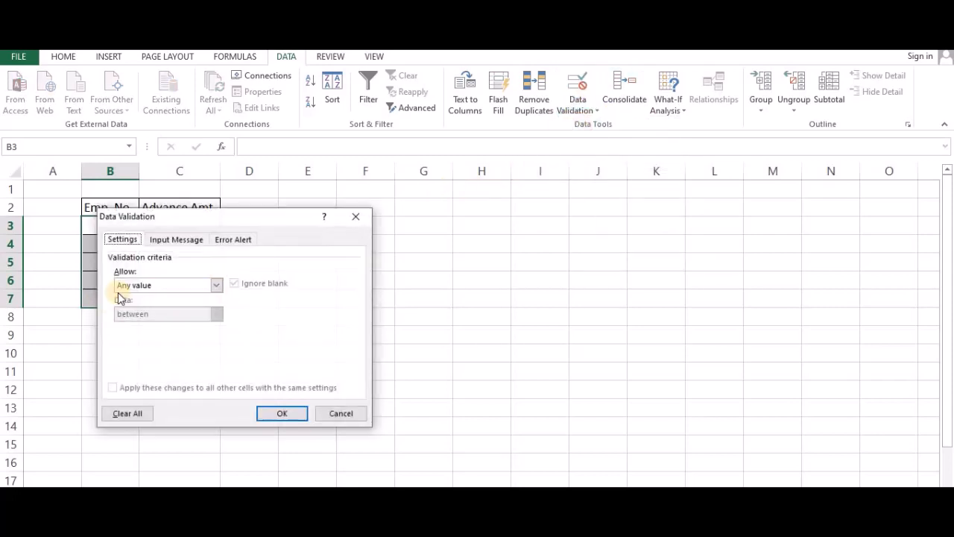
pyautogui.click(216, 285)
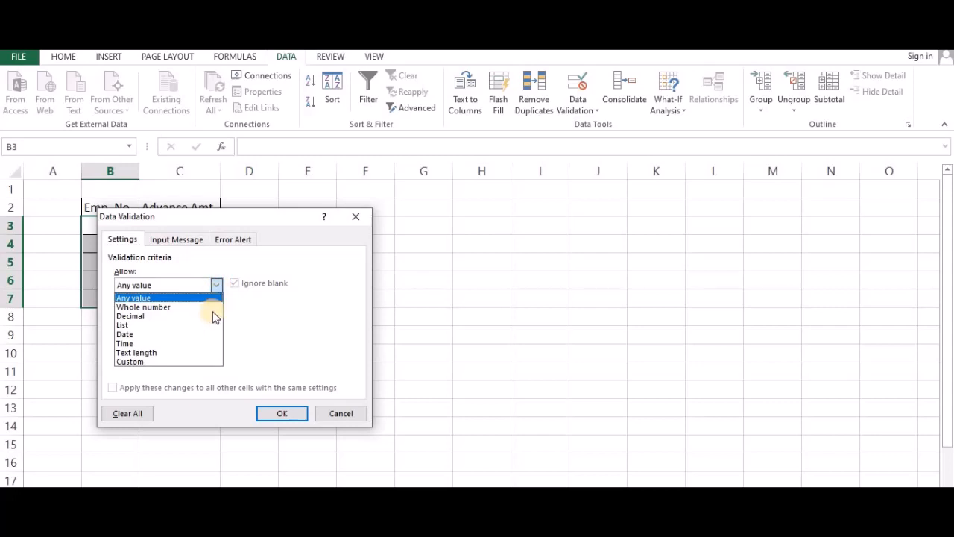
pyautogui.click(182, 362)
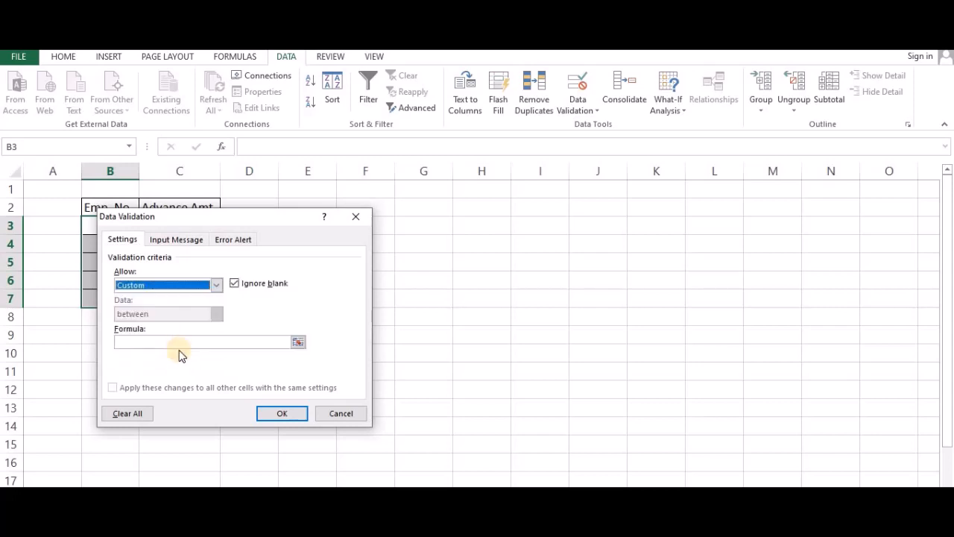
pyautogui.click(179, 345)
pyautogui.moveTo(316, 223); pyautogui.dragTo(433, 175)
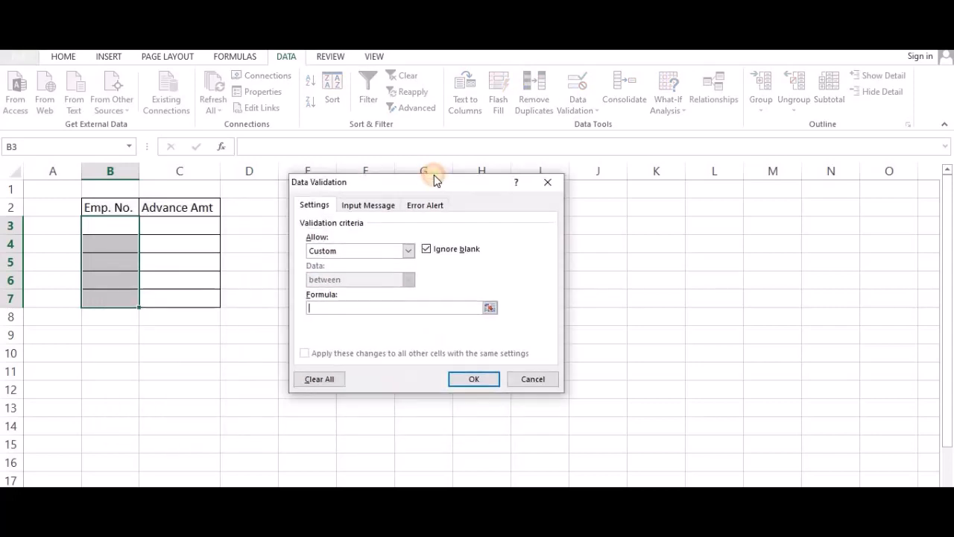
# Begin the custom formula for B3:B7 with =SUMIF($B$3:$B$7, using an absolute range reference
pyautogui.click(439, 310)
pyautogui.write('=')
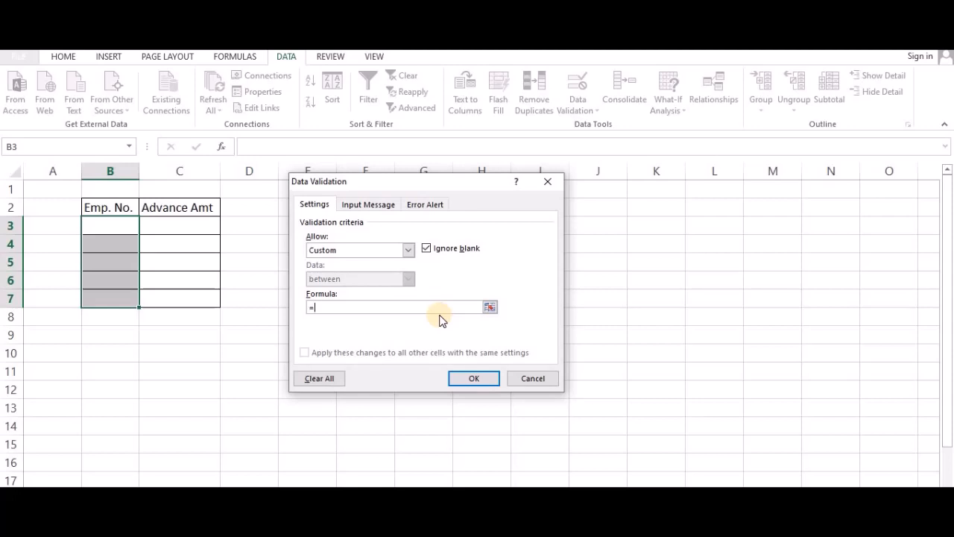
pyautogui.write('SUMIF(')
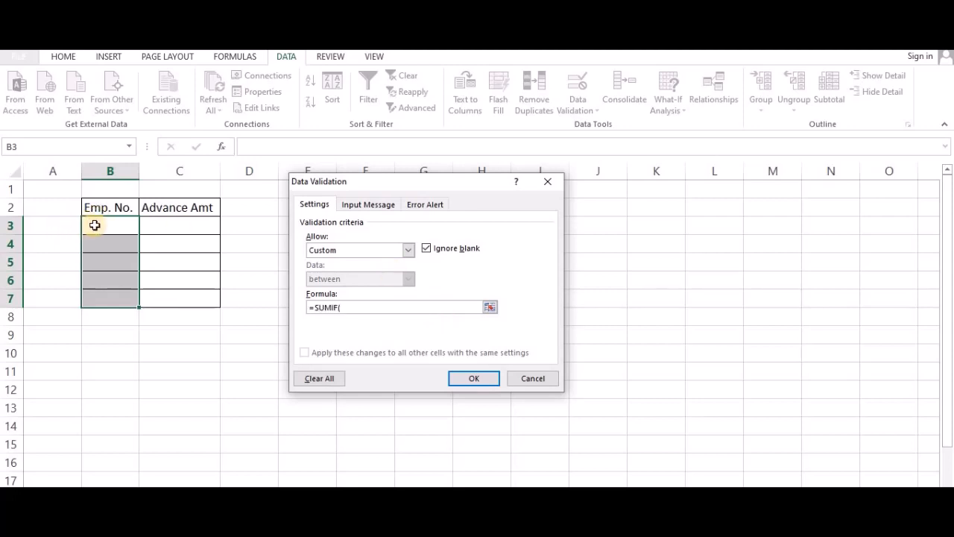
pyautogui.moveTo(94, 224); pyautogui.dragTo(112, 286)
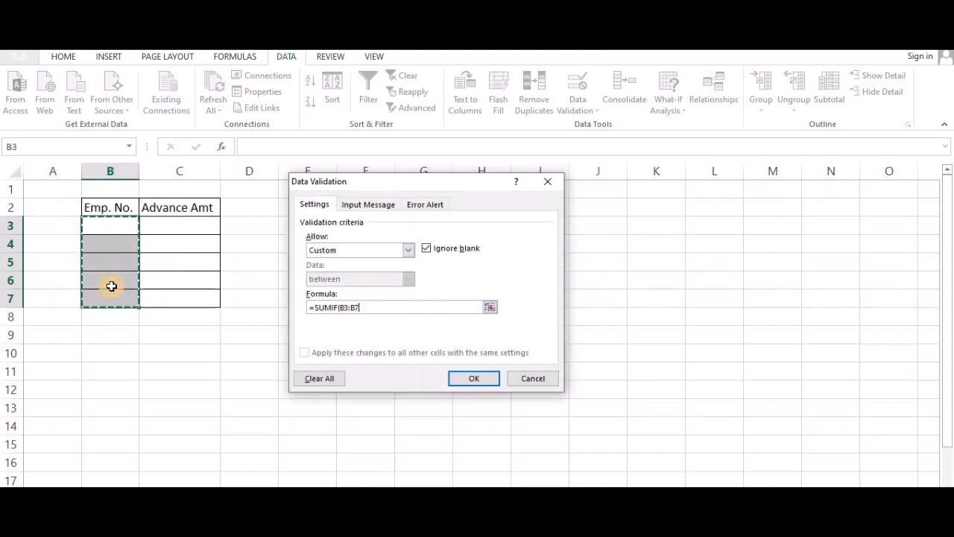
pyautogui.press('F4')
pyautogui.press('F4')
pyautogui.press('F4')
pyautogui.press('F4')
pyautogui.press('F4')
pyautogui.write(',')
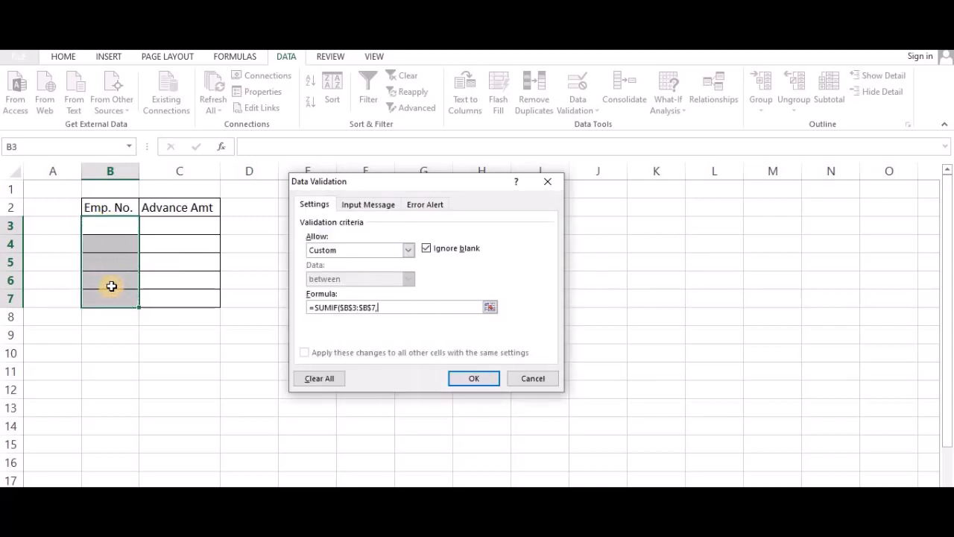
# Complete the formula as =SUMIF($B$3:$B$7,B3,$C$3:$C$7)<100000 and apply the validation to B3:B7
pyautogui.click(112, 223)
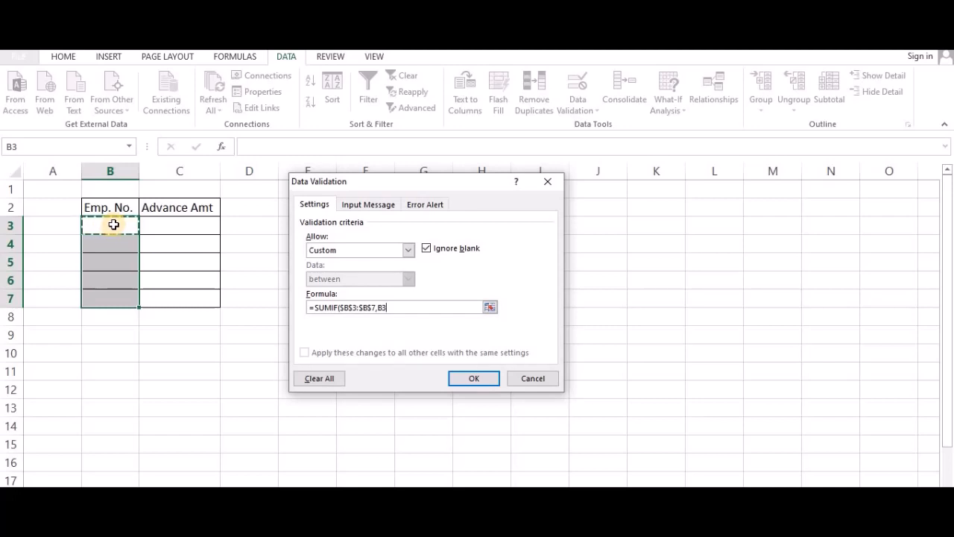
pyautogui.write(',')
pyautogui.moveTo(198, 221); pyautogui.dragTo(198, 299)
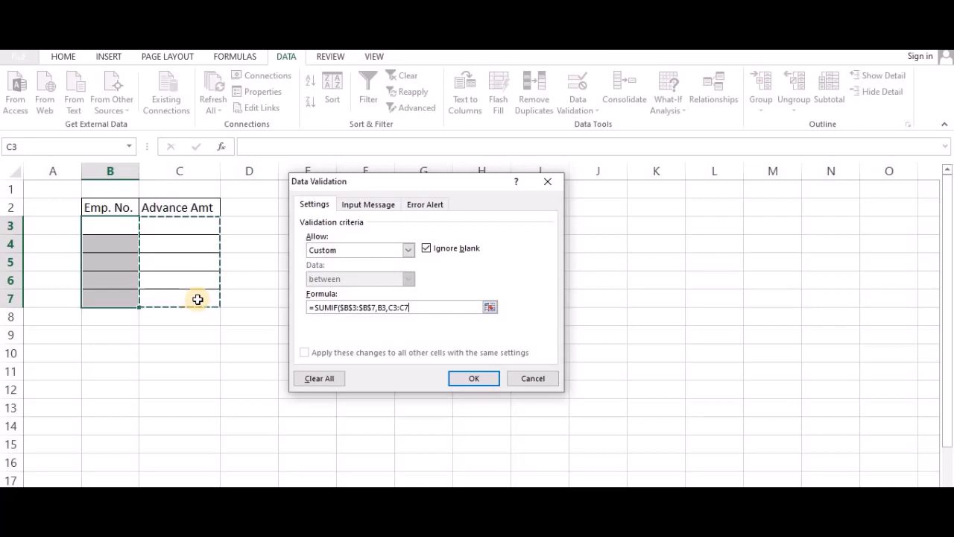
pyautogui.press('F4')
pyautogui.write(')')
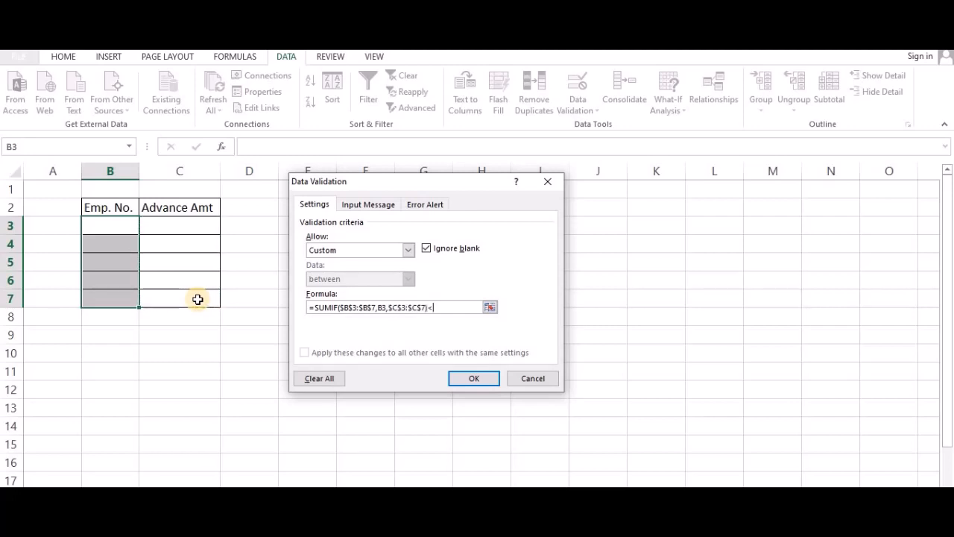
pyautogui.write('<100000')
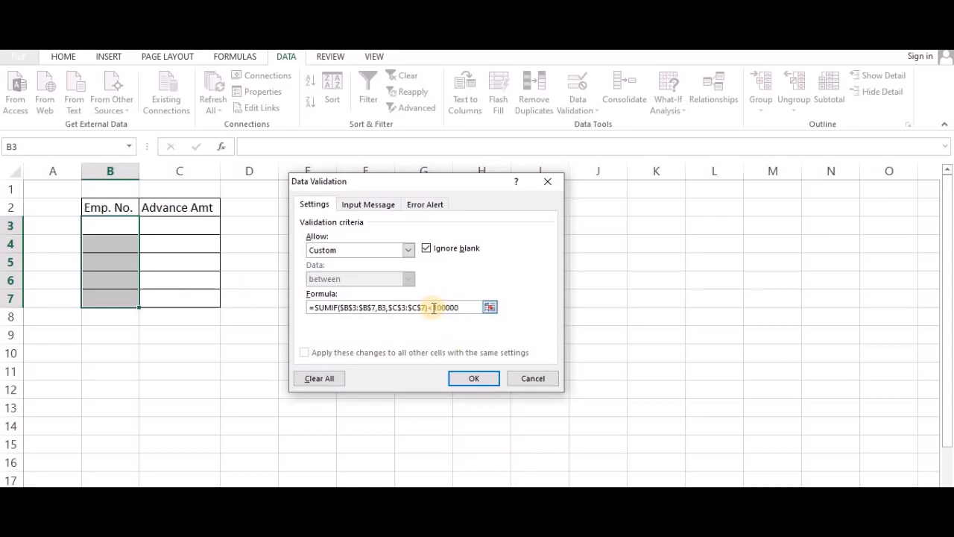
pyautogui.click(485, 380)
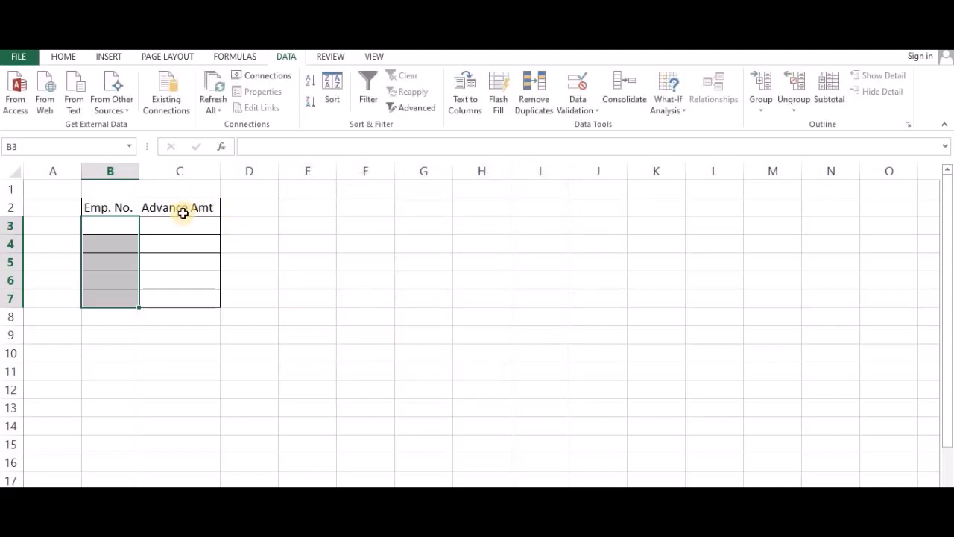
# Clear the custom validation formula of the Advance Amt cells C3:C7 and restart it with =SUMIF($B$3:$B$7,
pyautogui.moveTo(187, 225); pyautogui.dragTo(181, 294)
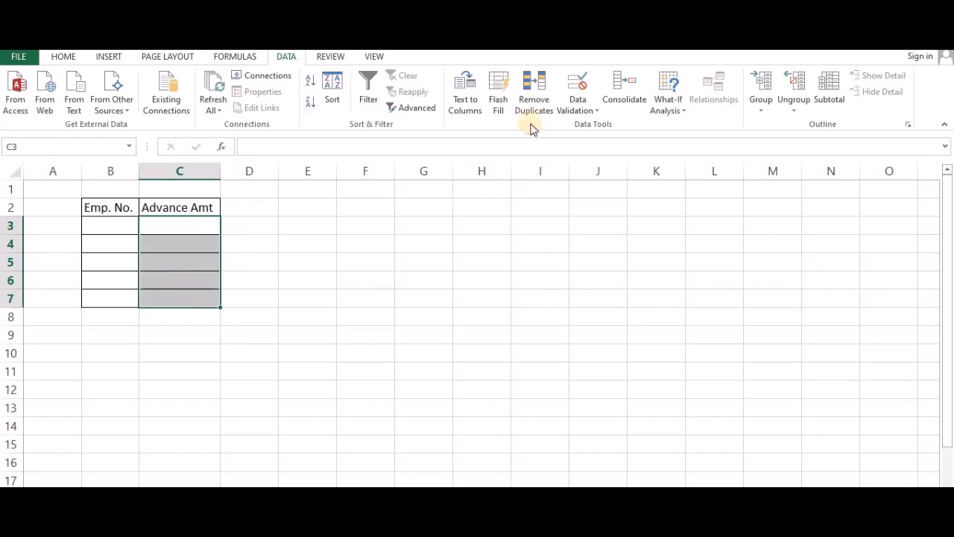
pyautogui.click(573, 111)
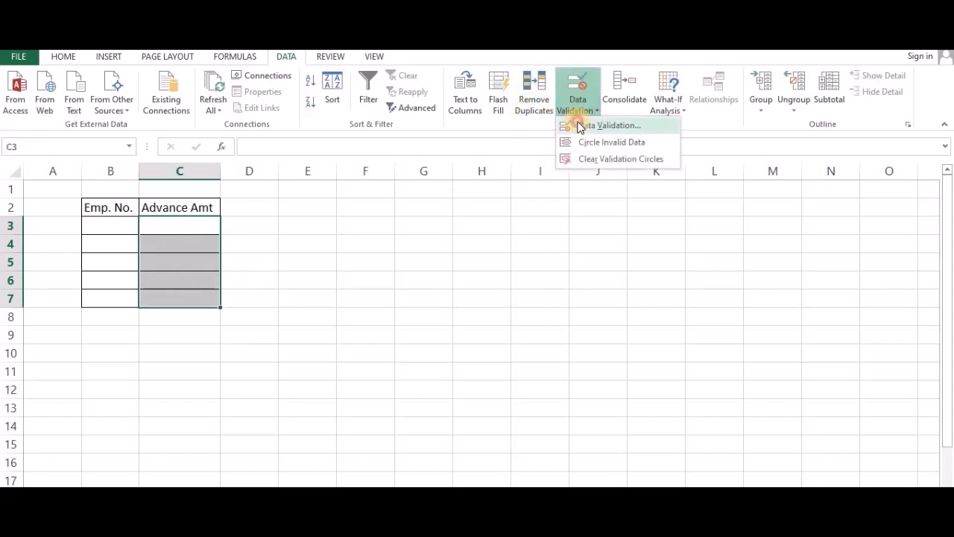
pyautogui.click(577, 126)
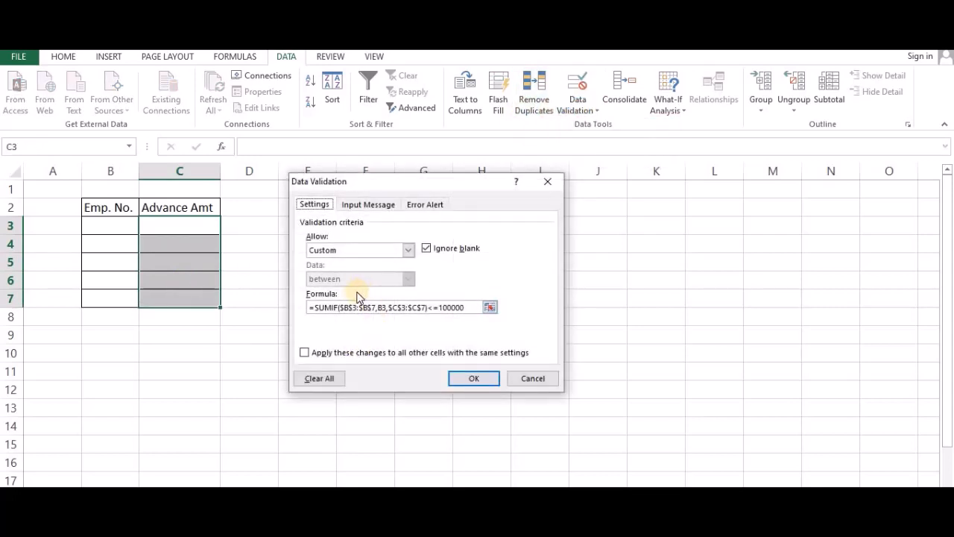
pyautogui.click(489, 308)
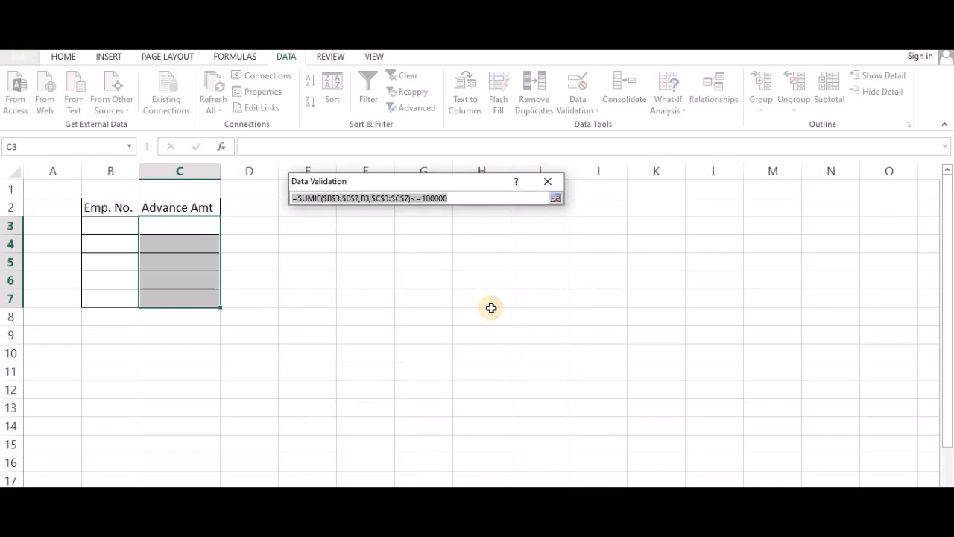
pyautogui.press('Delete')
pyautogui.click(558, 196)
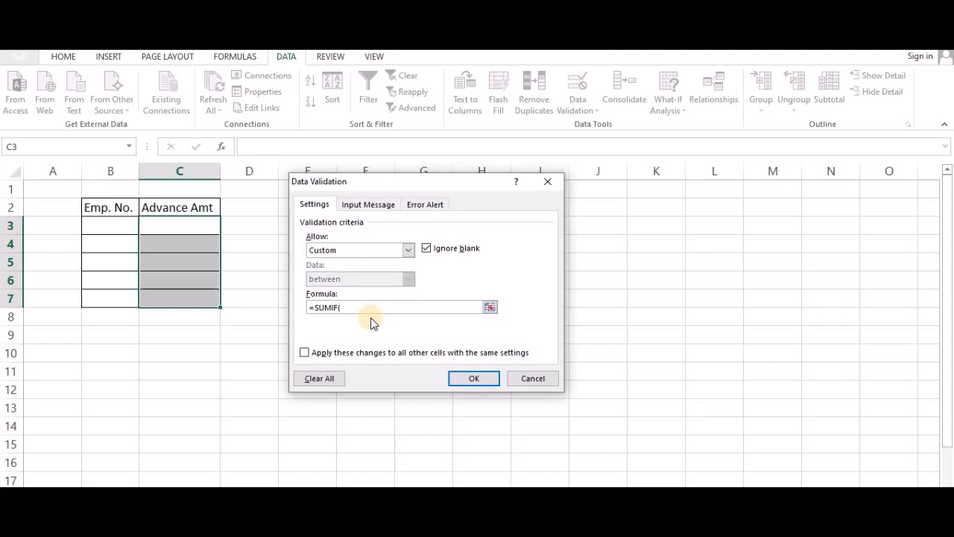
pyautogui.moveTo(117, 224); pyautogui.dragTo(111, 298)
pyautogui.press('F4')
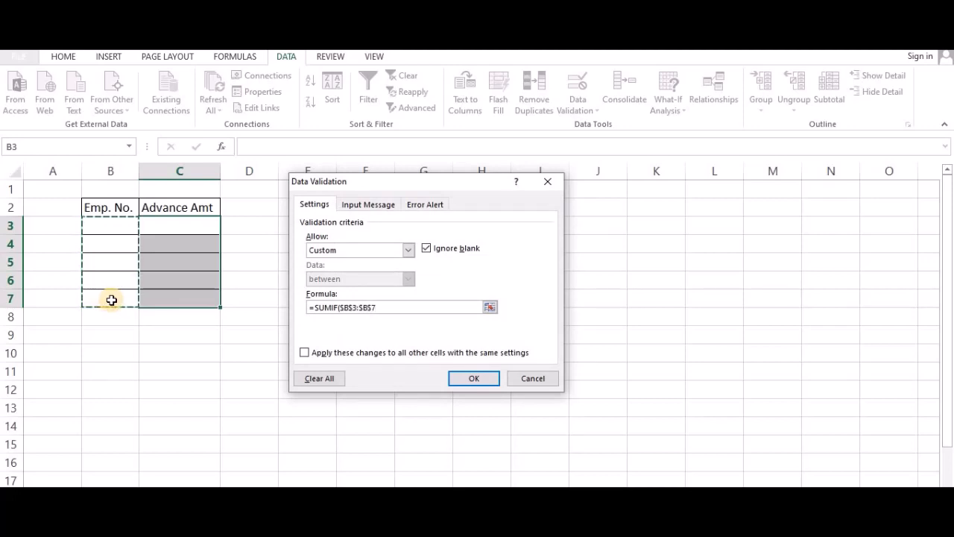
pyautogui.write(',')
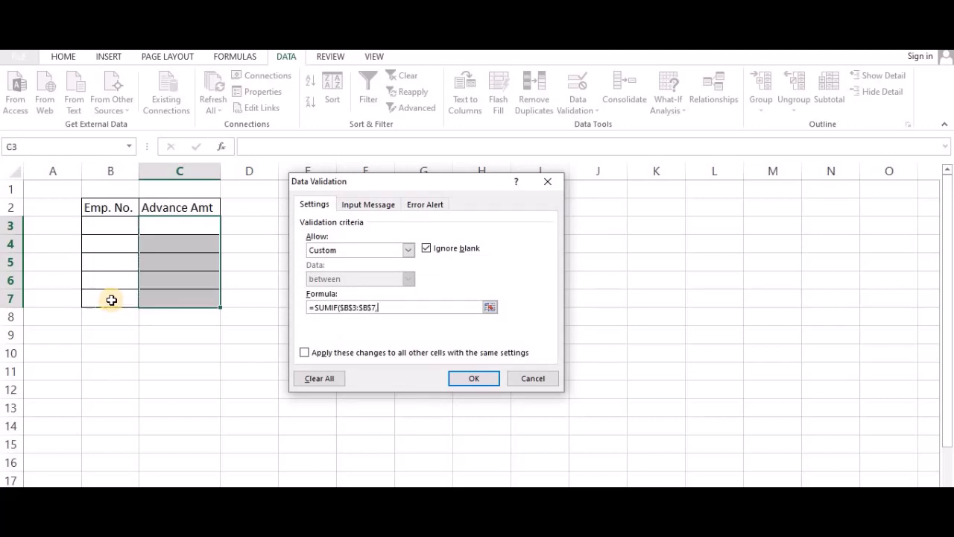
# Complete the formula as =SUMIF($B$3:$B$7,B3,$C$3:$C$7)<=100000 and apply the validation to C3:C7
pyautogui.click(112, 225)
pyautogui.write(',')
pyautogui.moveTo(175, 224); pyautogui.dragTo(166, 296)
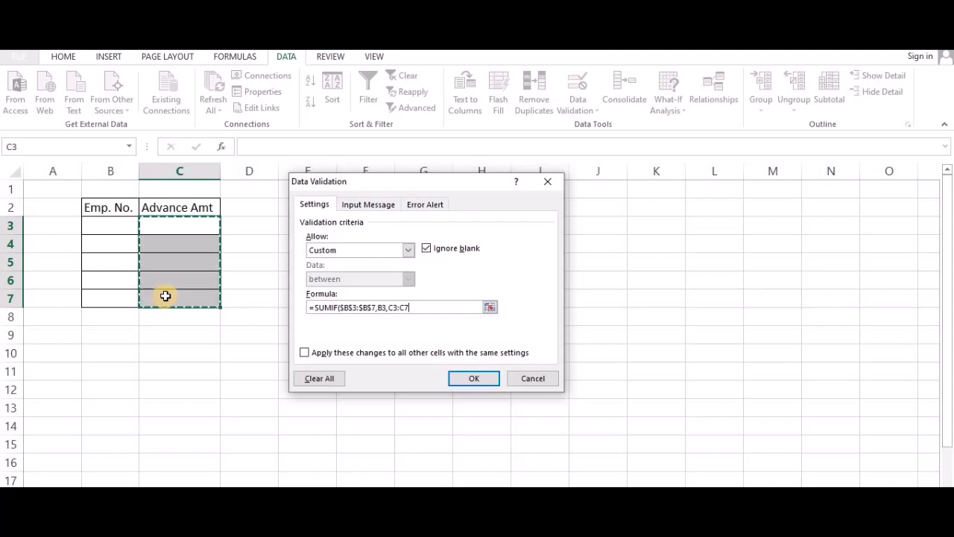
pyautogui.press('F4')
pyautogui.write(')<=')
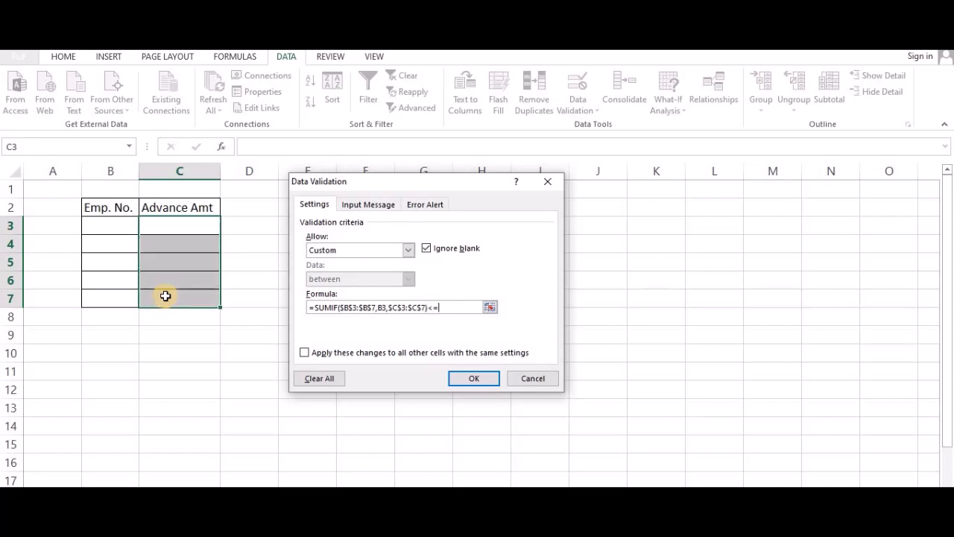
pyautogui.write('100000')
pyautogui.click(483, 378)
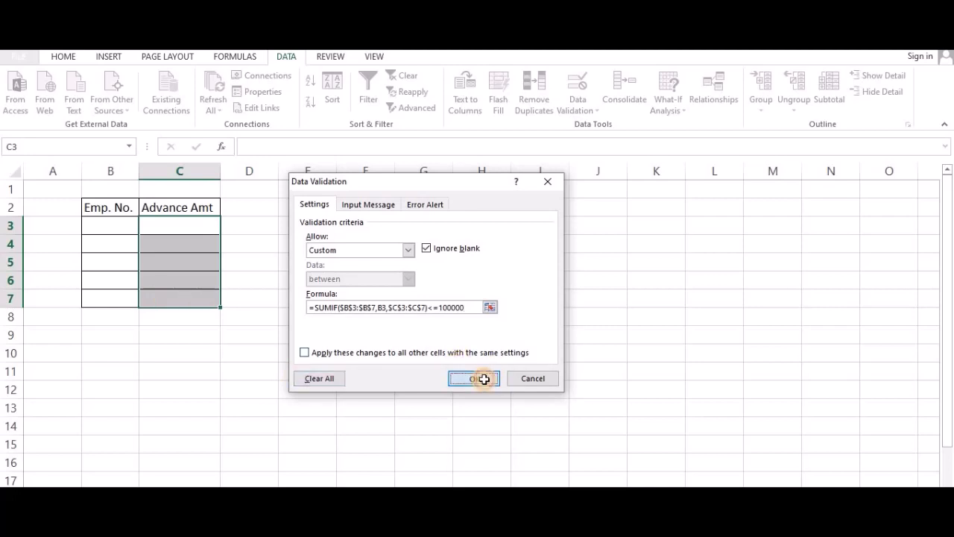
# Enter E100 in cell B3 with an advance amount of 75000 in C3
pyautogui.click(117, 223)
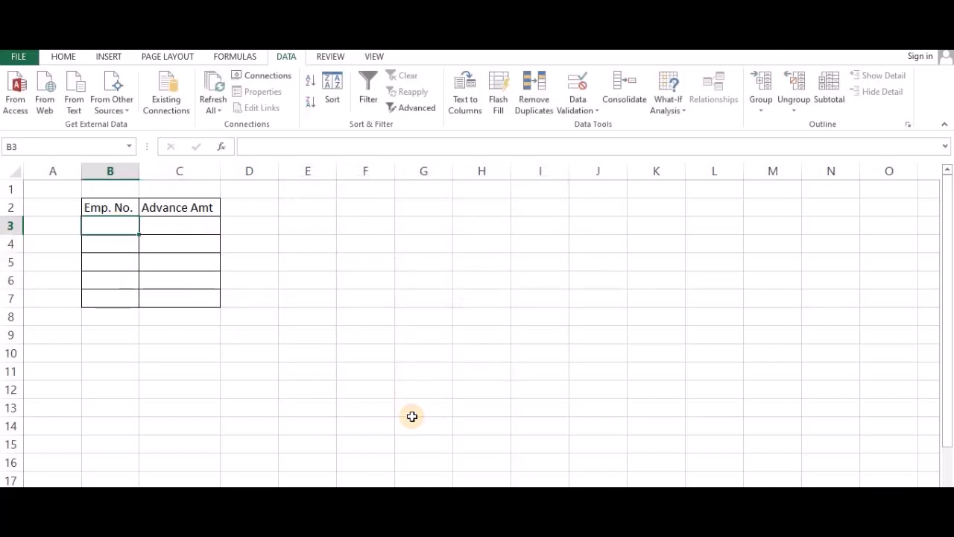
pyautogui.write('E100')
pyautogui.press('Tab')
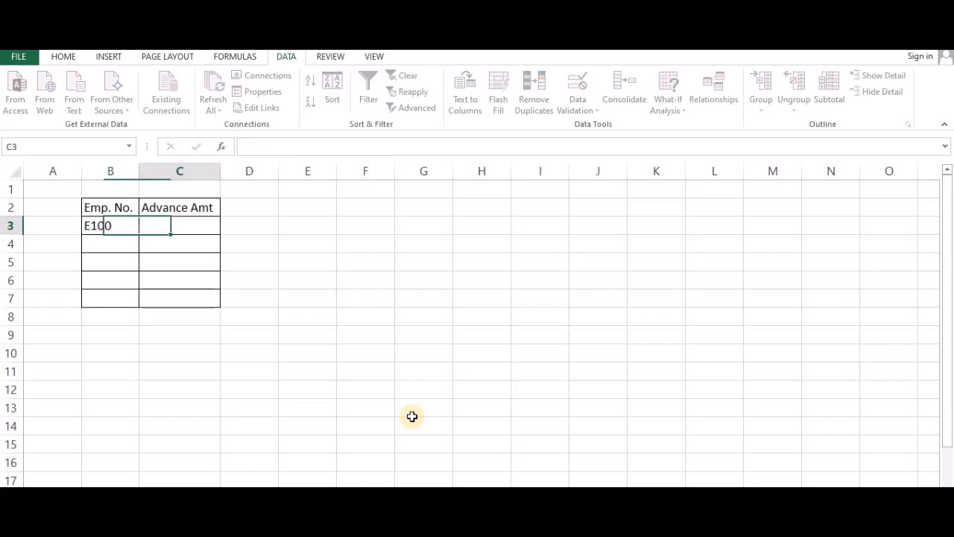
pyautogui.write('75000')
pyautogui.press('Return')
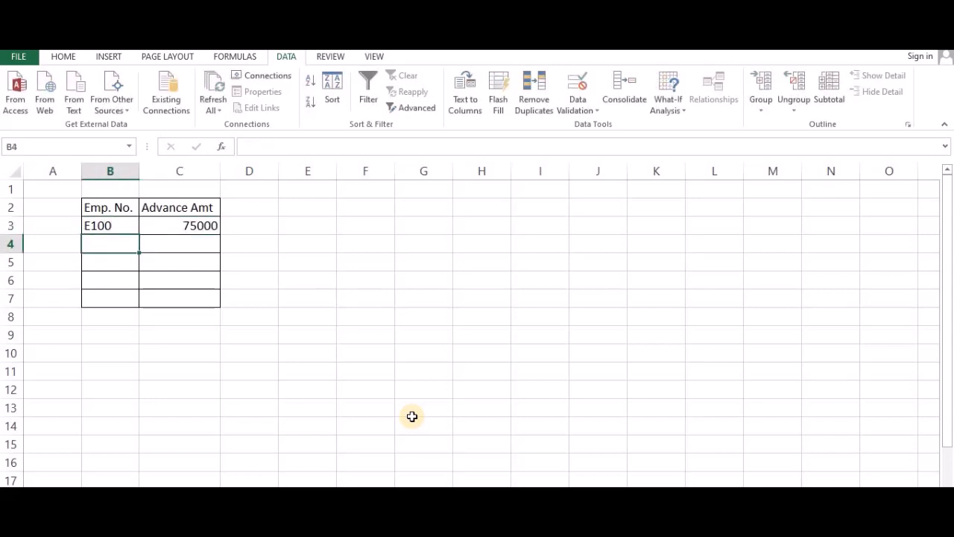
# Enter E200 in cell B4 with an advance amount of 100000 in C4
pyautogui.write('E200')
pyautogui.press('Tab')
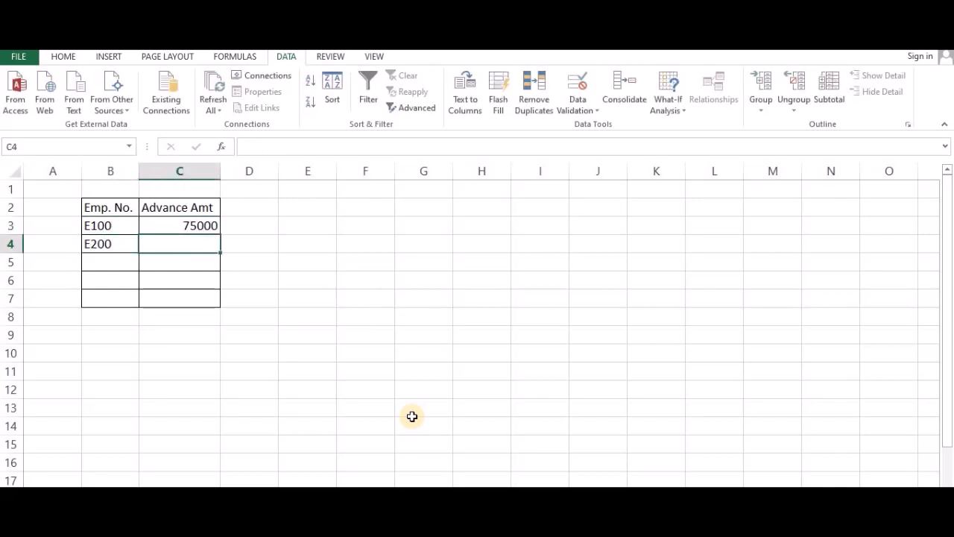
pyautogui.write('100000')
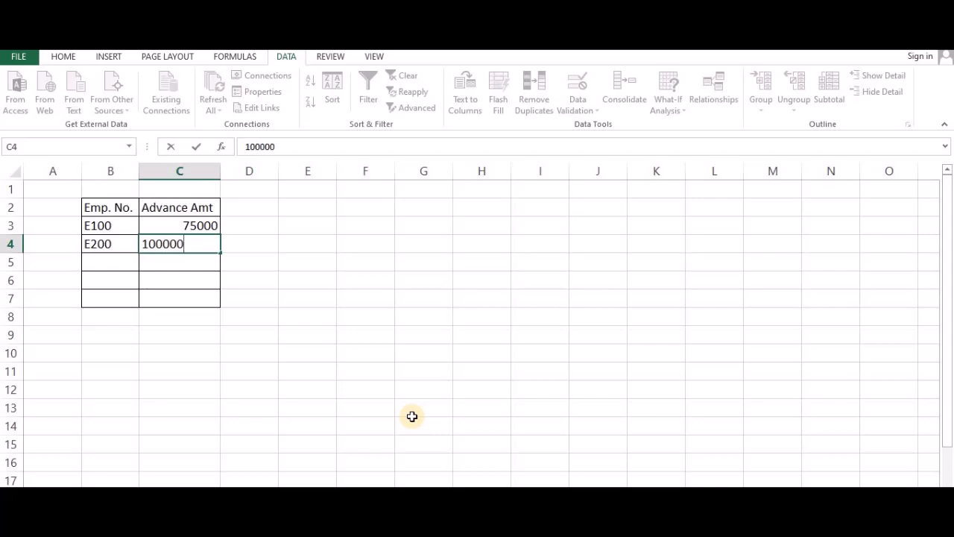
pyautogui.press('Return')
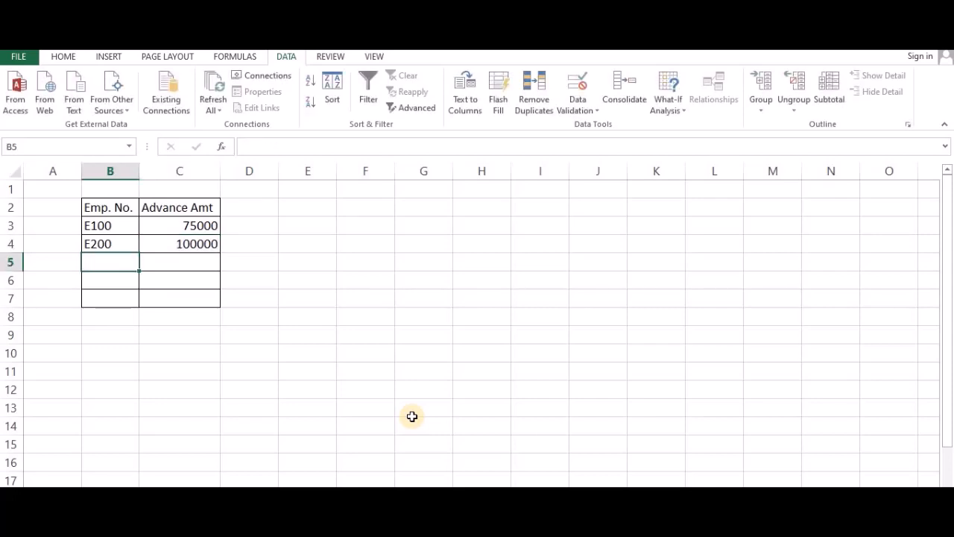
# Enter E100 in cell B5, try an advance amount of 50000 in C5, and enter 25000 there instead
pyautogui.write('E100')
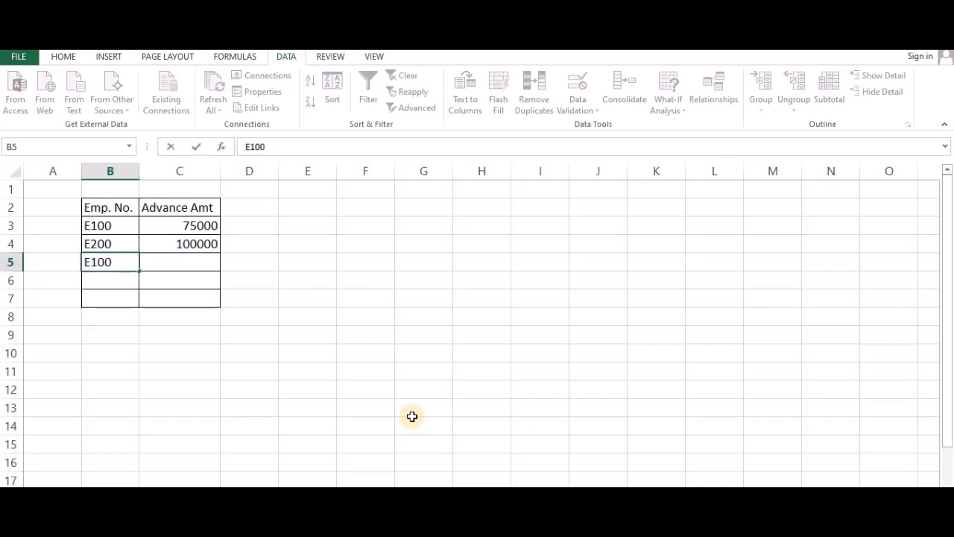
pyautogui.press('Tab')
pyautogui.write('50')
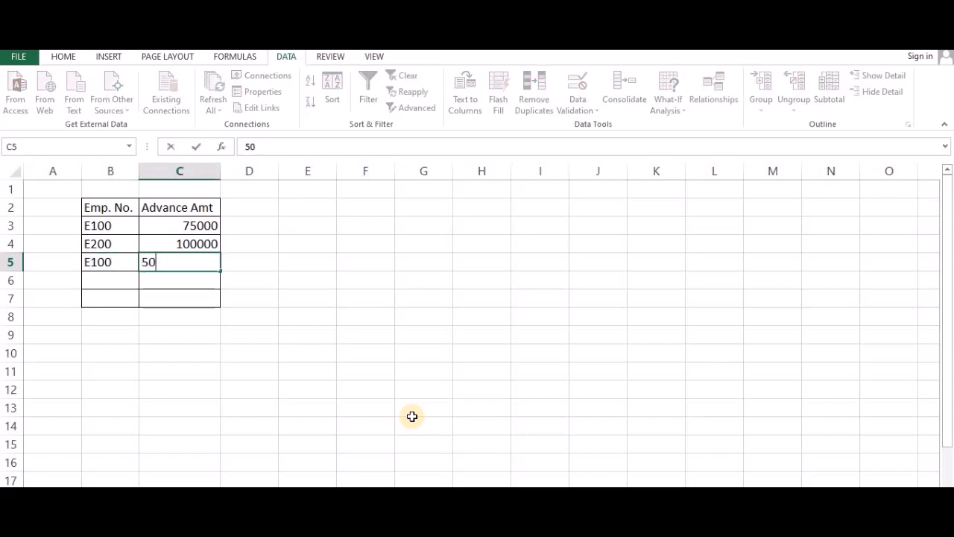
pyautogui.write('000')
pyautogui.press('Return')
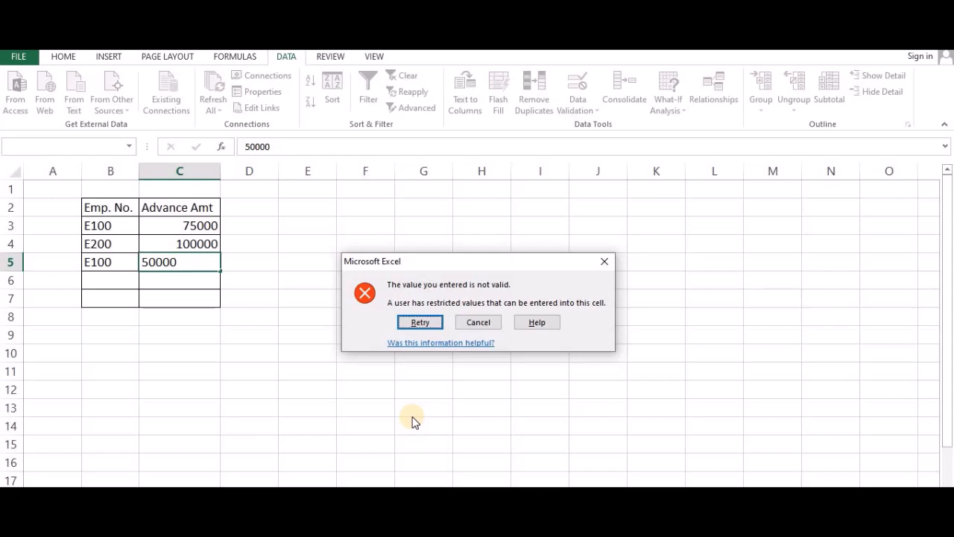
pyautogui.press('Escape')
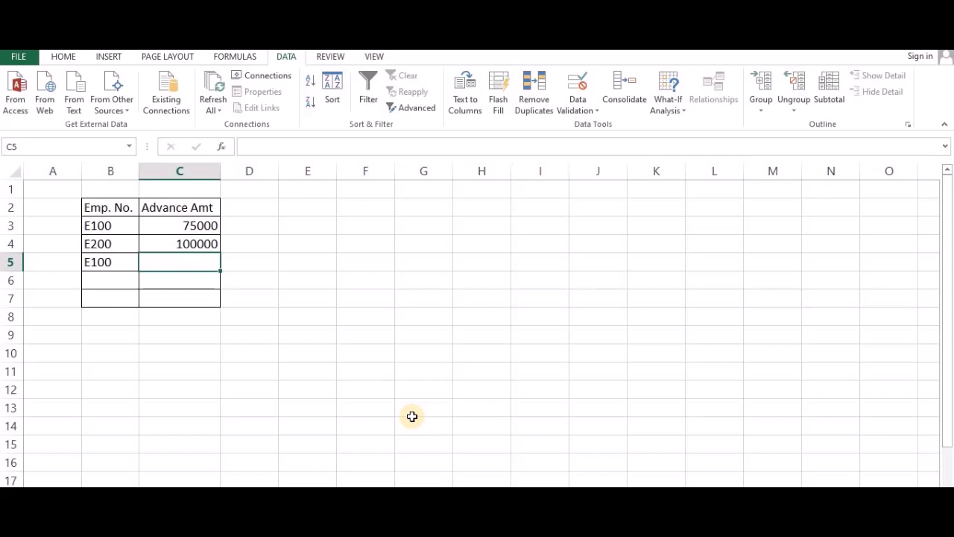
pyautogui.write('25000')
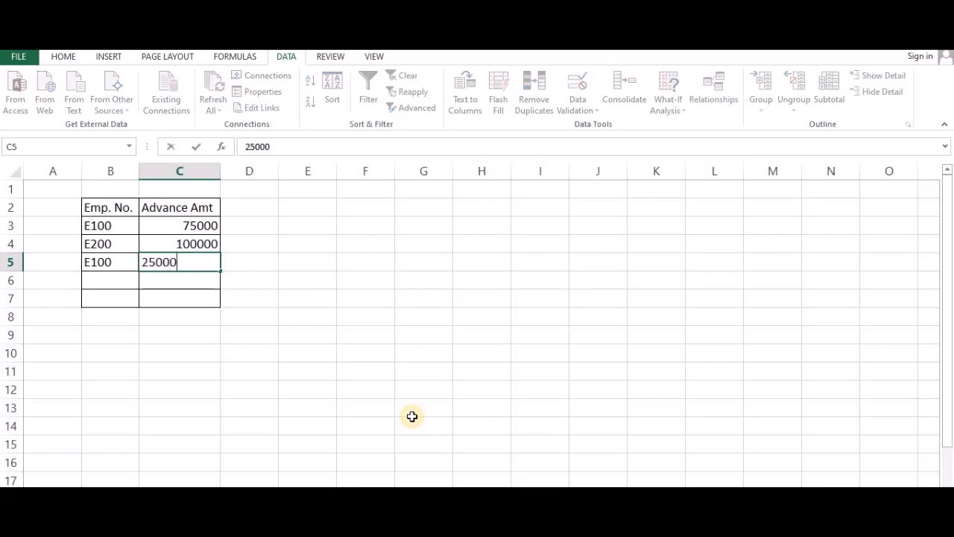
pyautogui.press('Return')
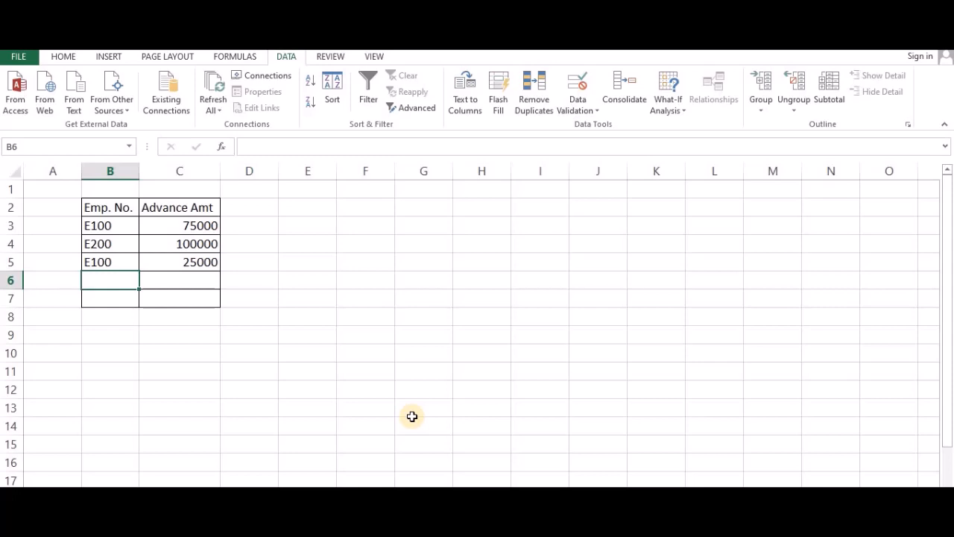
# Try to enter E100 and E200 as the employee number in cell B6, cancelling each entry
pyautogui.write('E100')
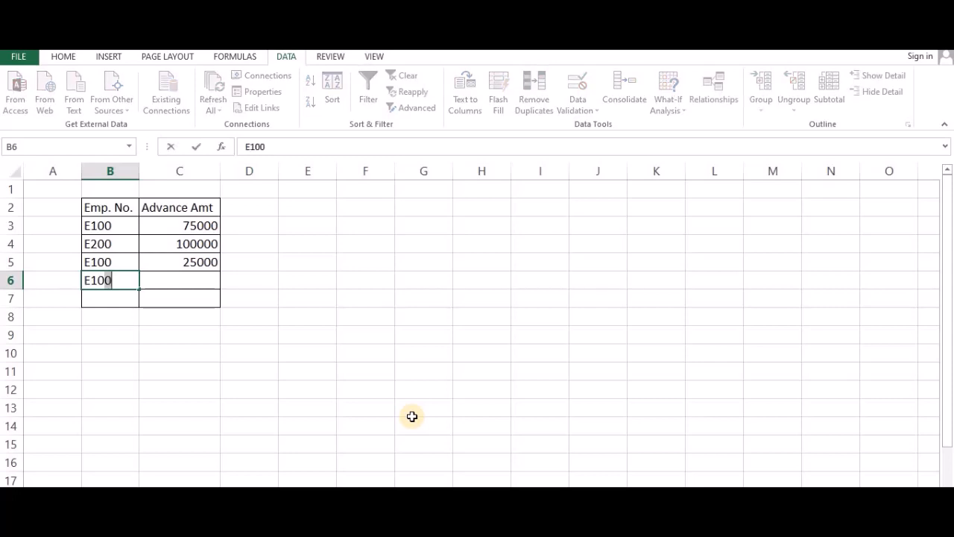
pyautogui.press('Return')
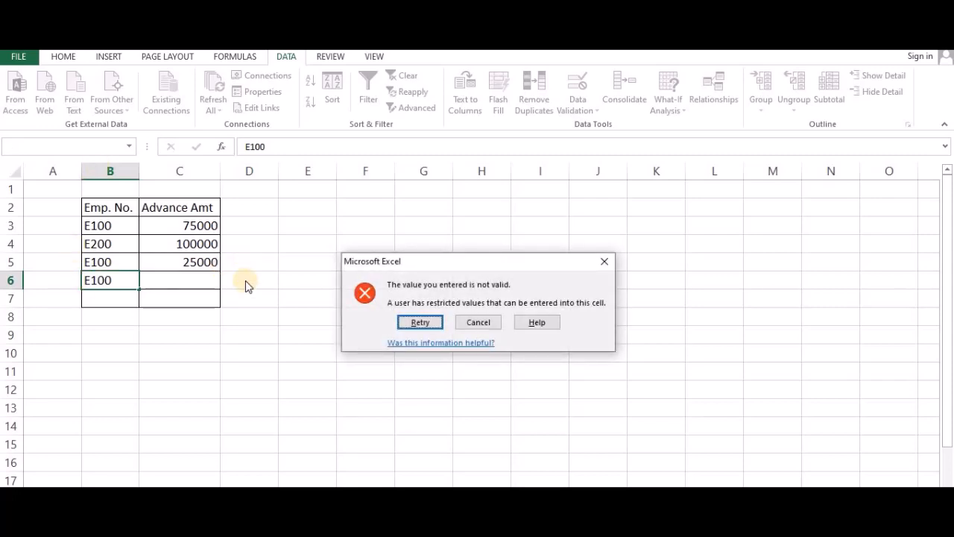
pyautogui.press('Escape')
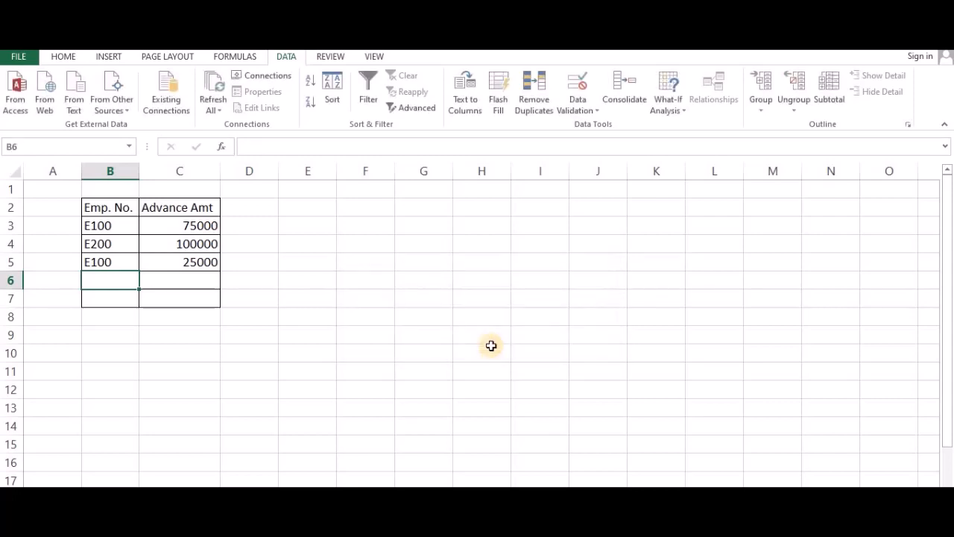
pyautogui.write('E200')
pyautogui.press('Return')
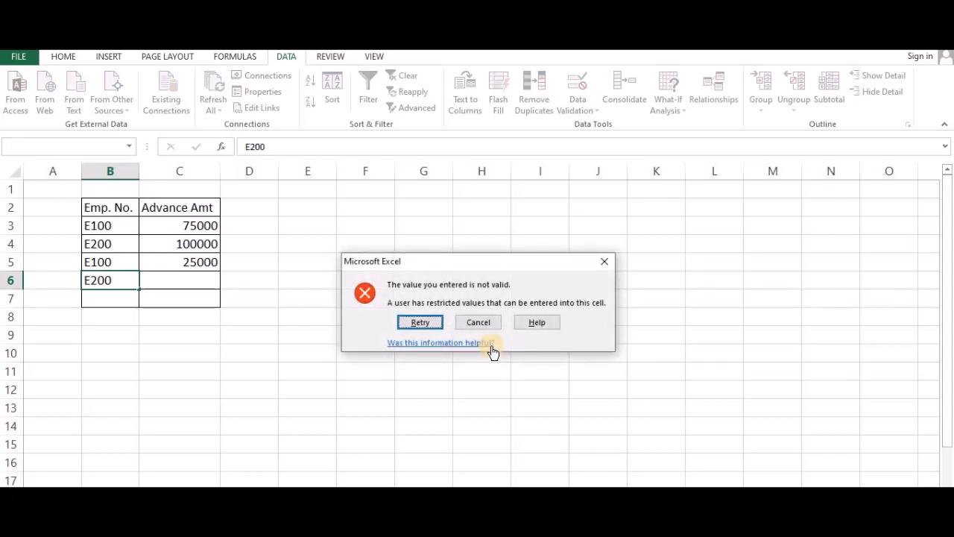
pyautogui.click(477, 324)
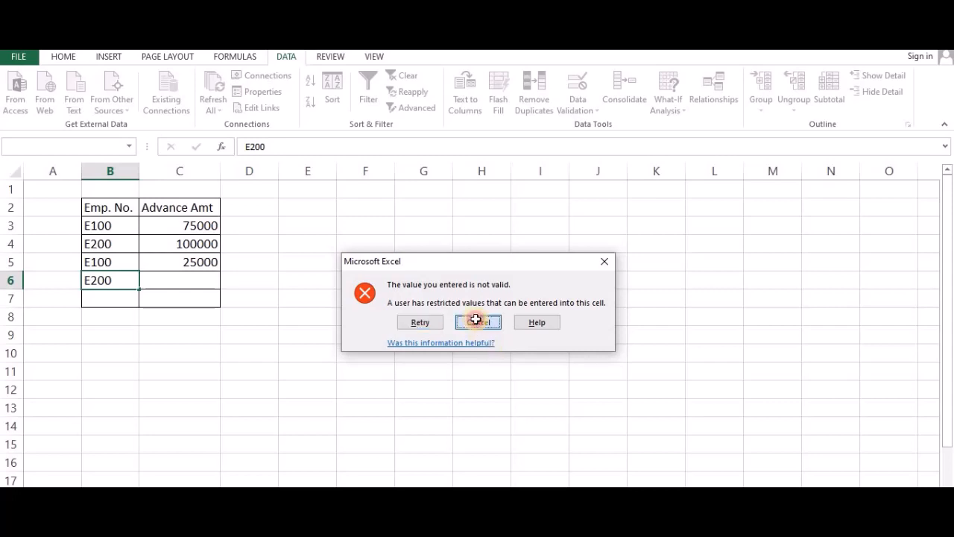
# Enter E300 in cell B6 with an advance amount of 50000 in C6
pyautogui.write('E300')
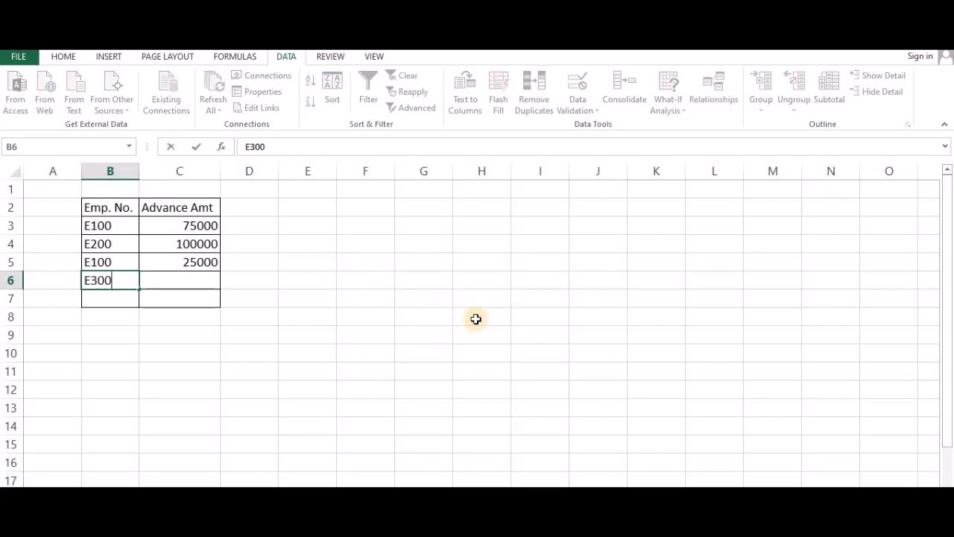
pyautogui.press('Tab')
pyautogui.write('50000')
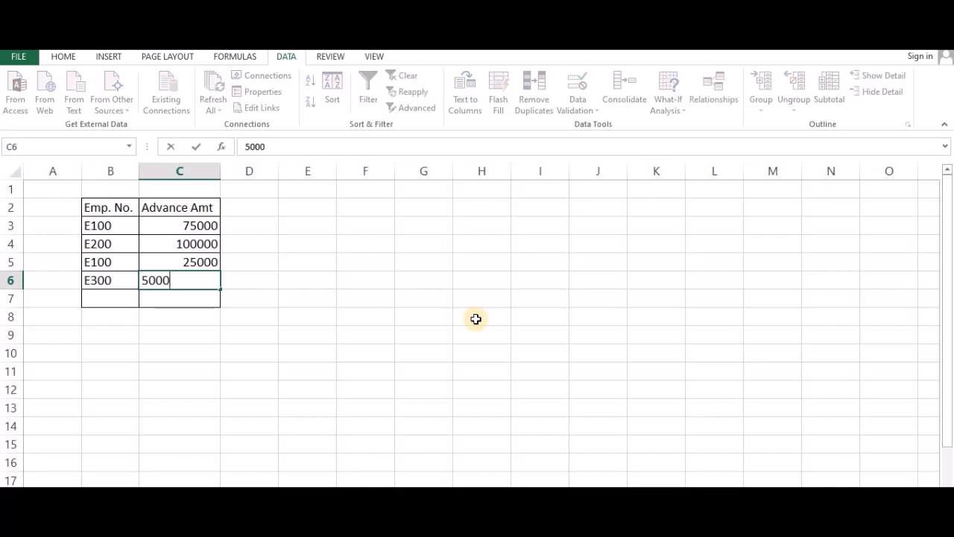
pyautogui.press('Return')
# Enter E300 in cell B7, try an advance amount of 60000 in C7, and enter 50000 there instead
pyautogui.write('E300')
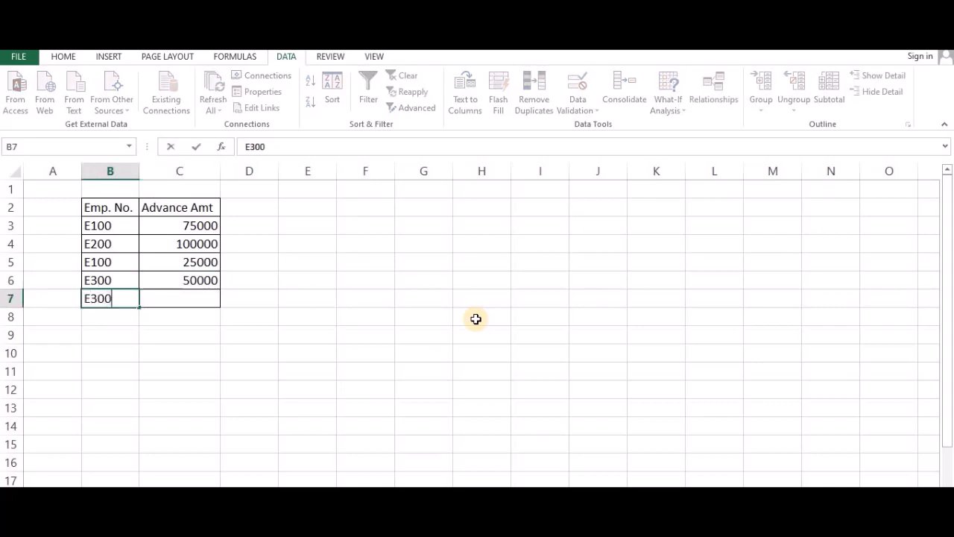
pyautogui.press('Tab')
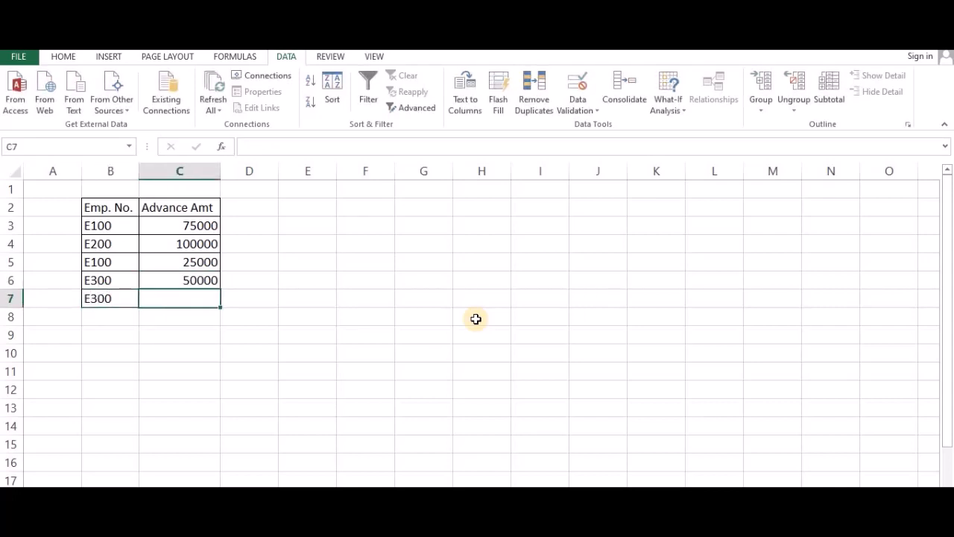
pyautogui.write('60000')
pyautogui.press('Return')
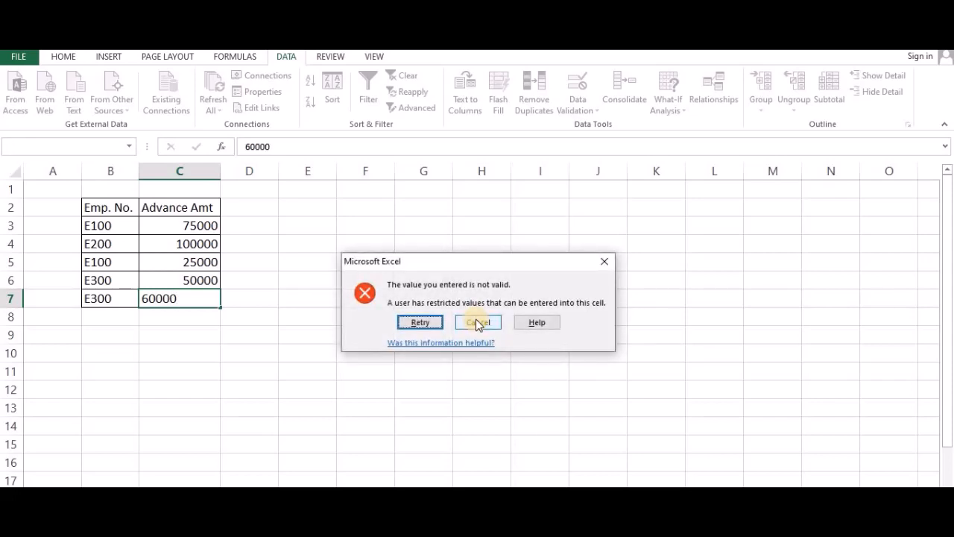
pyautogui.click(478, 323)
pyautogui.write('5000')
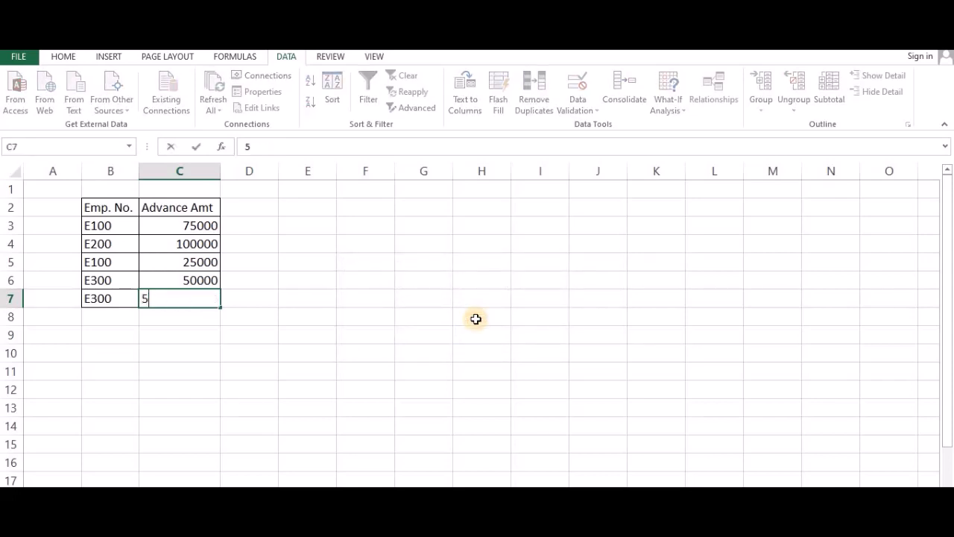
pyautogui.write('0')
pyautogui.press('Return')
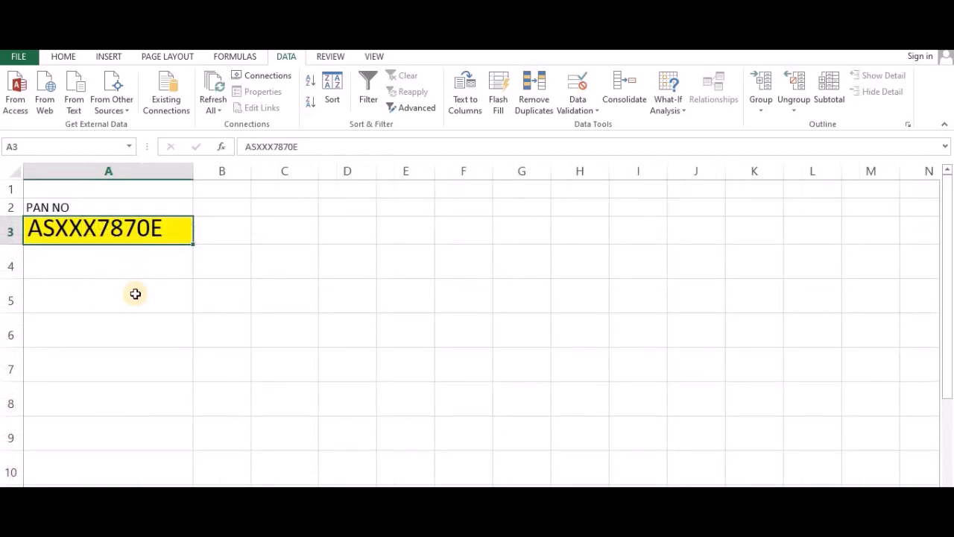
# Step through the PAN number in cell A3 character by character to examine its length and structure
pyautogui.press('Down')
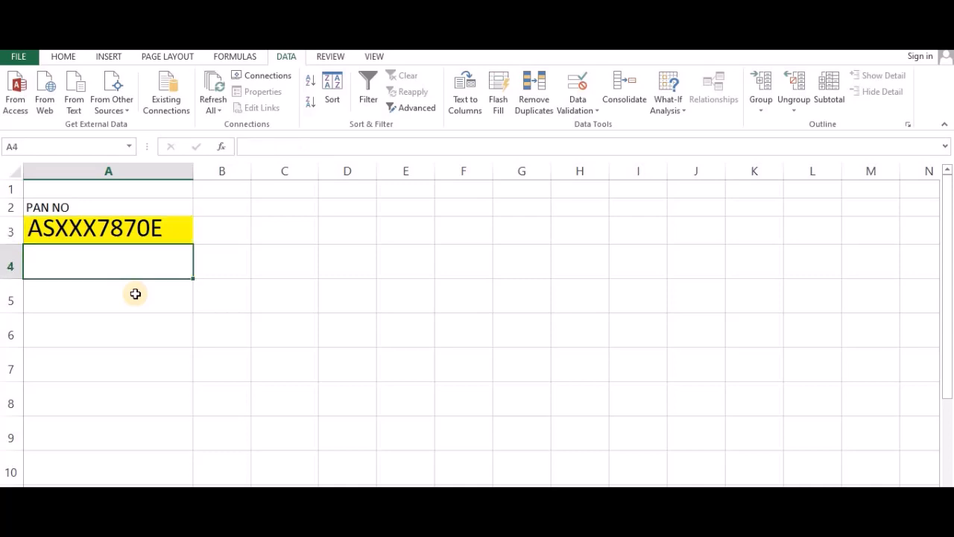
pyautogui.press('Up')
pyautogui.press('F2')
pyautogui.press('Home')
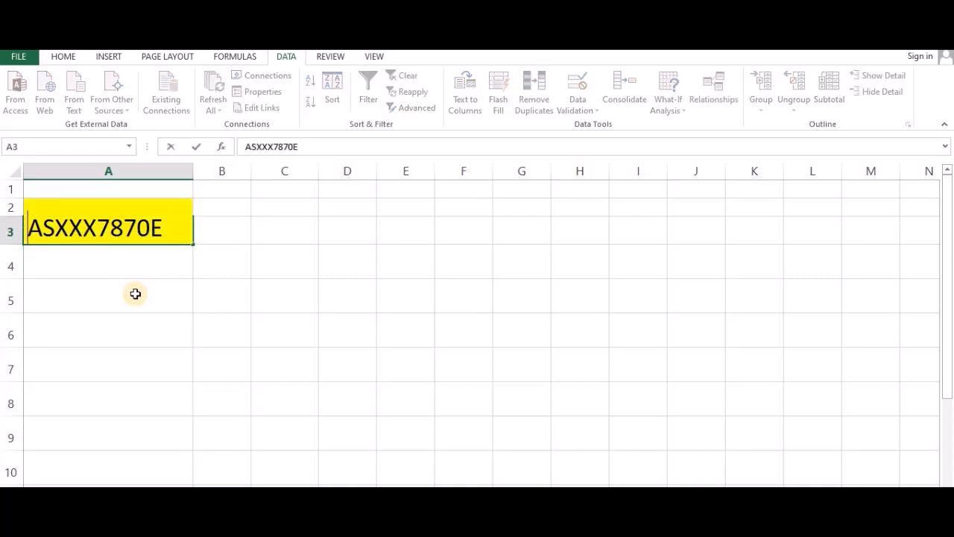
pyautogui.press('Right')
pyautogui.press('Right')
pyautogui.press('Right')
pyautogui.press('Right')
pyautogui.press('Right')
pyautogui.press('Right')
pyautogui.press('Right')
pyautogui.press('Right')
pyautogui.press('Right')
pyautogui.press('Right')
pyautogui.press('Return')
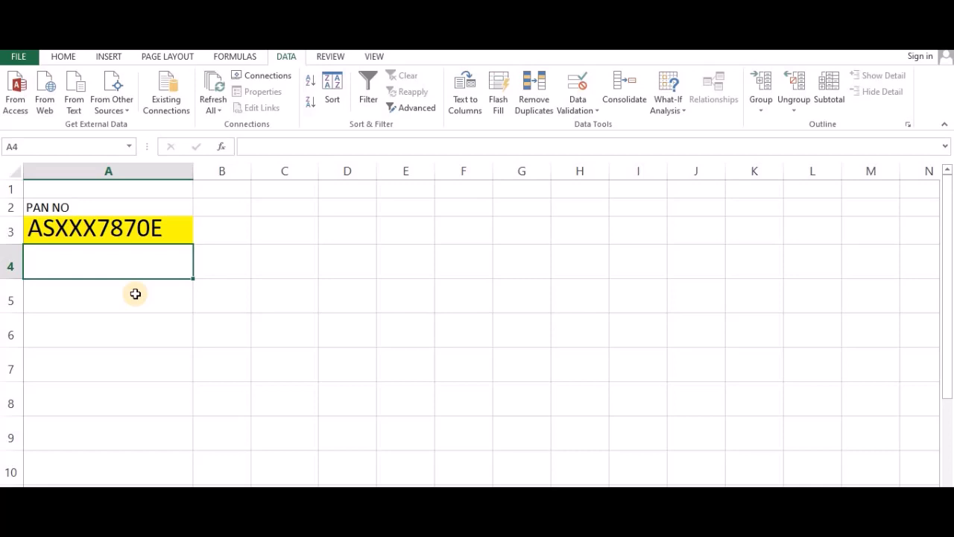
# Add the heading 10 DIGIT in cell B2, beside the PAN NO heading
pyautogui.press('Up')
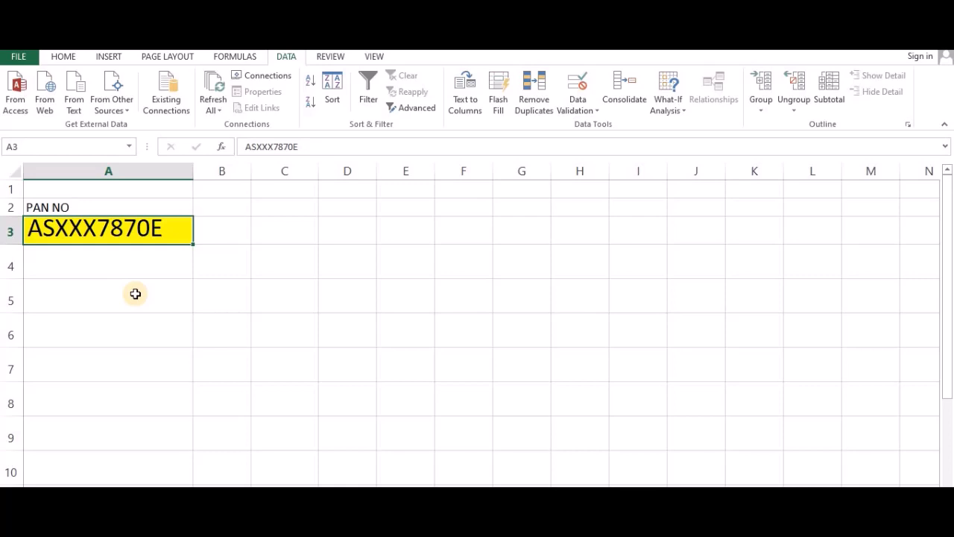
pyautogui.press('Right')
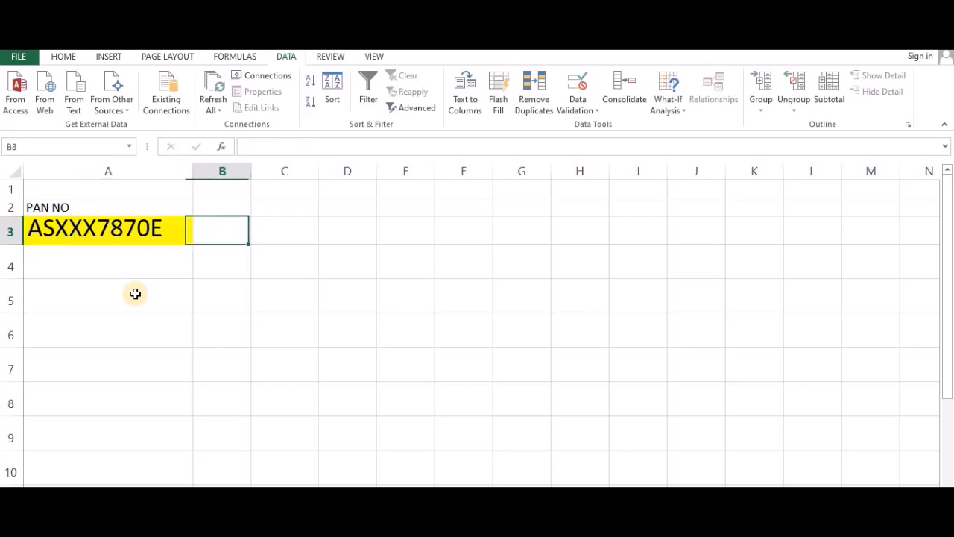
pyautogui.press('Up')
pyautogui.write('10')
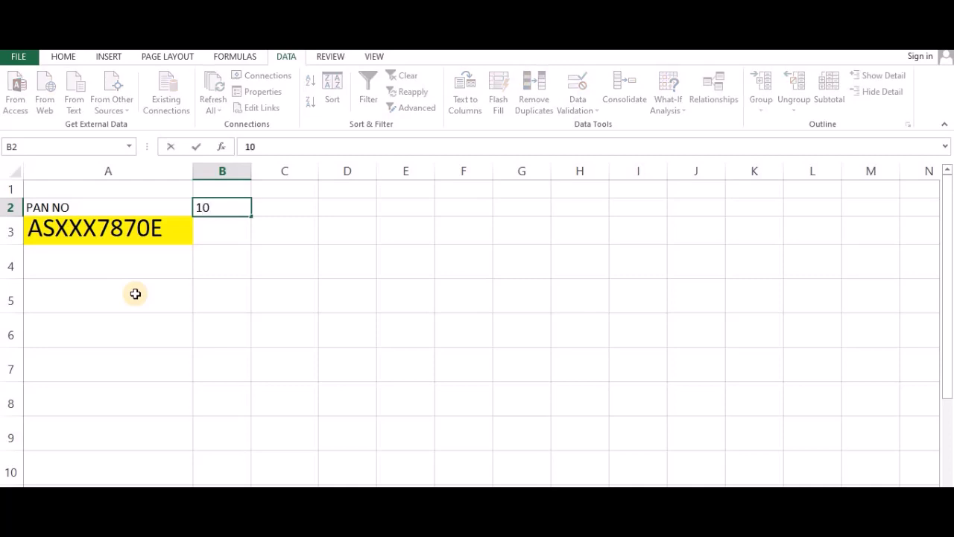
pyautogui.write(' DIGIT')
pyautogui.press('Return')
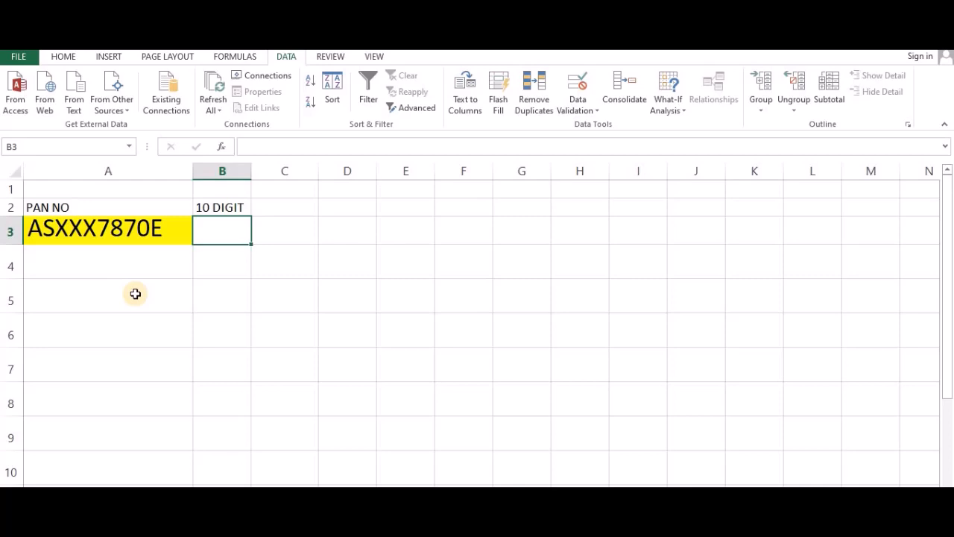
# Enter the formula =LEN(A3) in cell B3 to count the characters of the PAN number
pyautogui.write('=LEN')
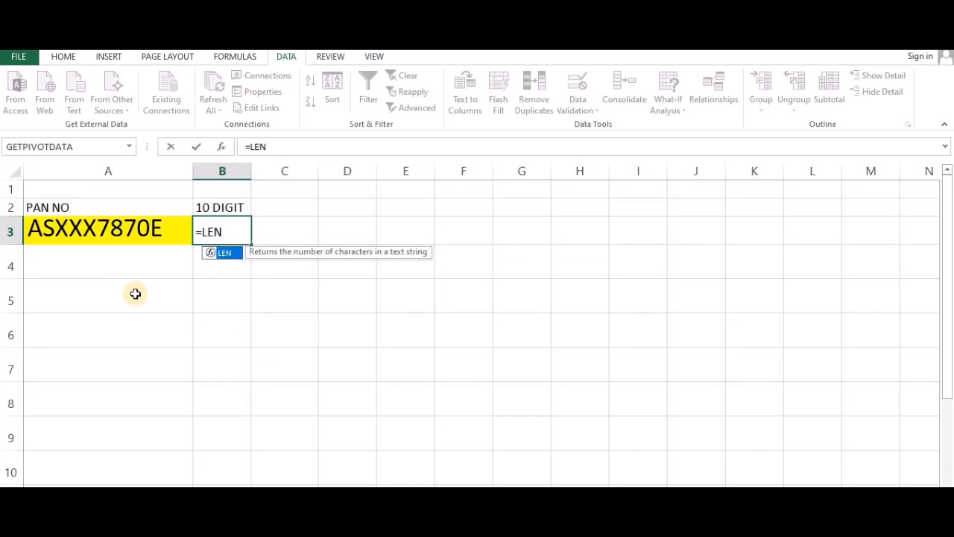
pyautogui.write('(')
pyautogui.press('Left')
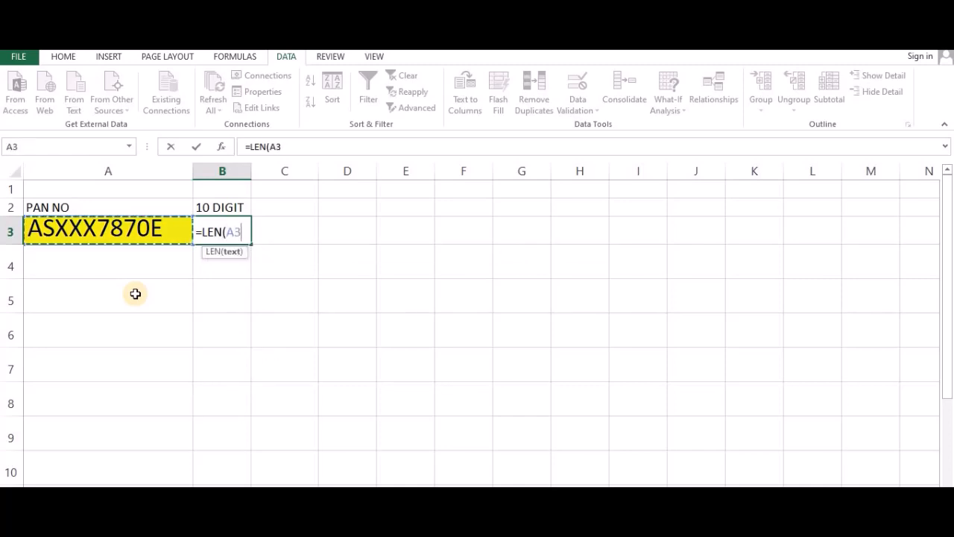
pyautogui.write(')')
pyautogui.press('Return')
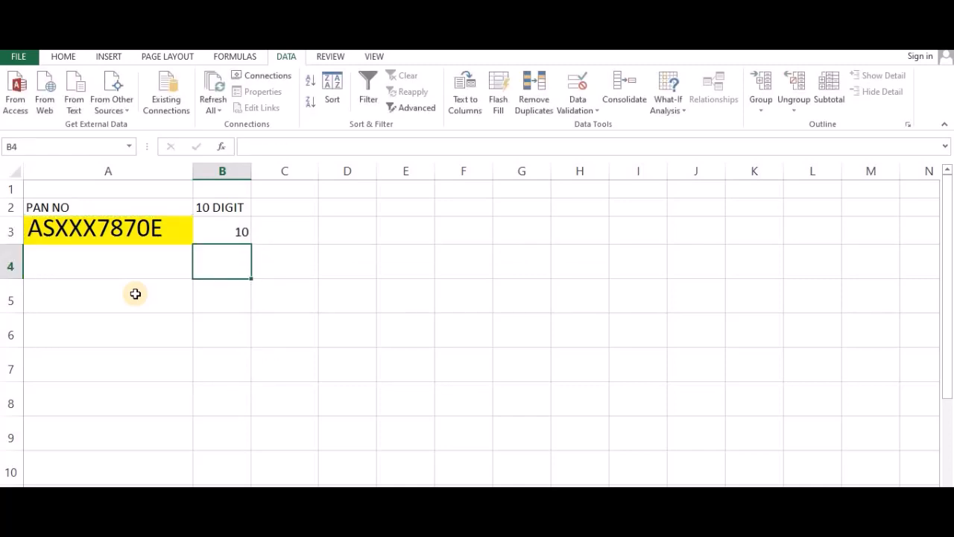
# Append an extra letter E to the PAN number in A3 and check the character count in B3
pyautogui.press('Up')
pyautogui.press('Left')
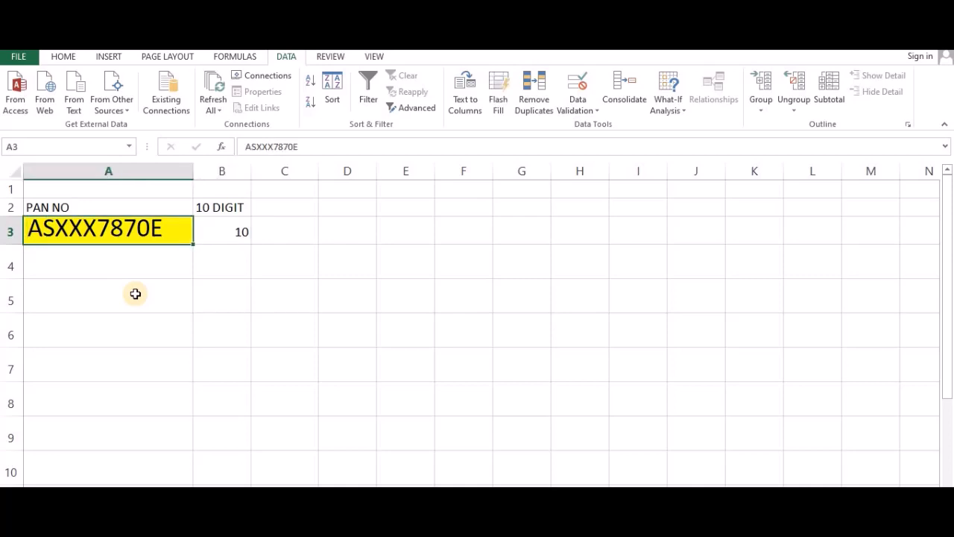
pyautogui.press('F2')
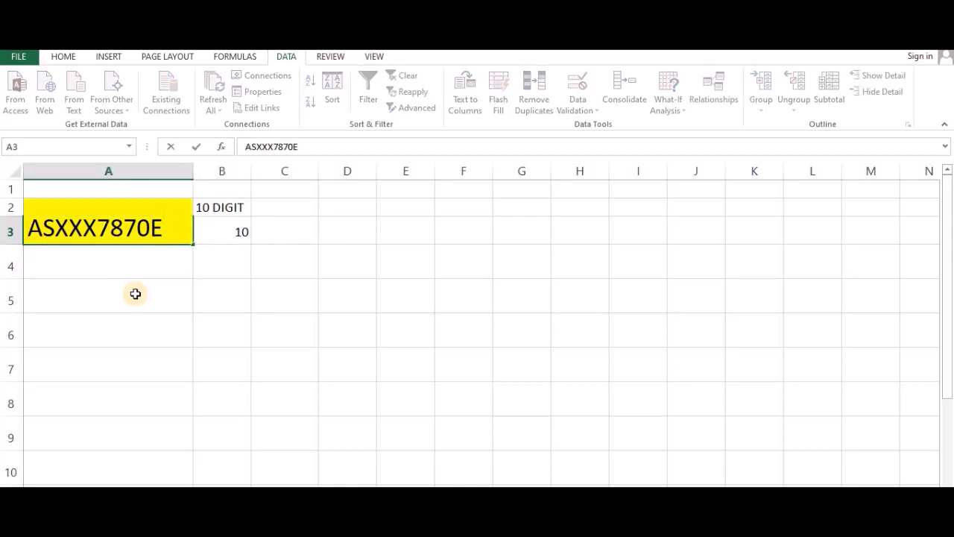
pyautogui.write('E')
pyautogui.press('Return')
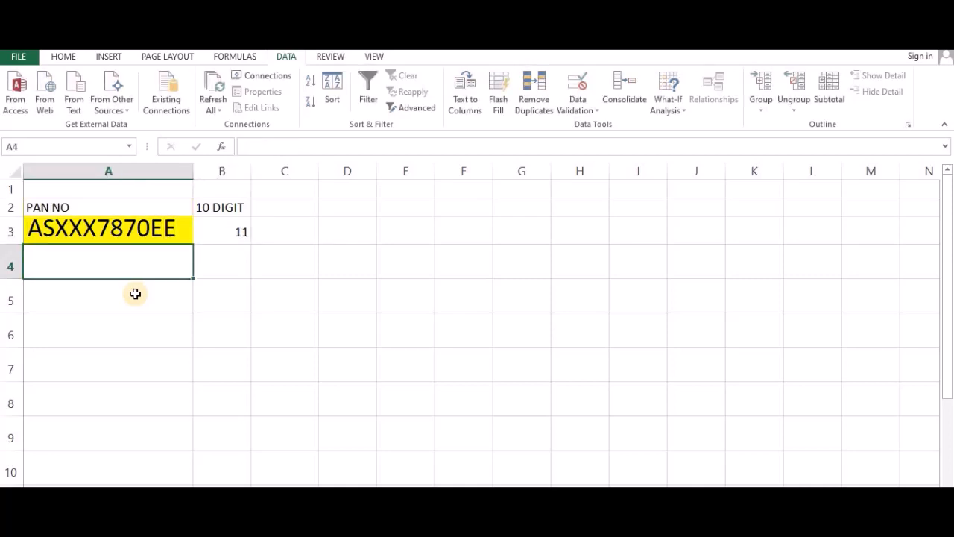
pyautogui.press('Up')
pyautogui.press('Right')
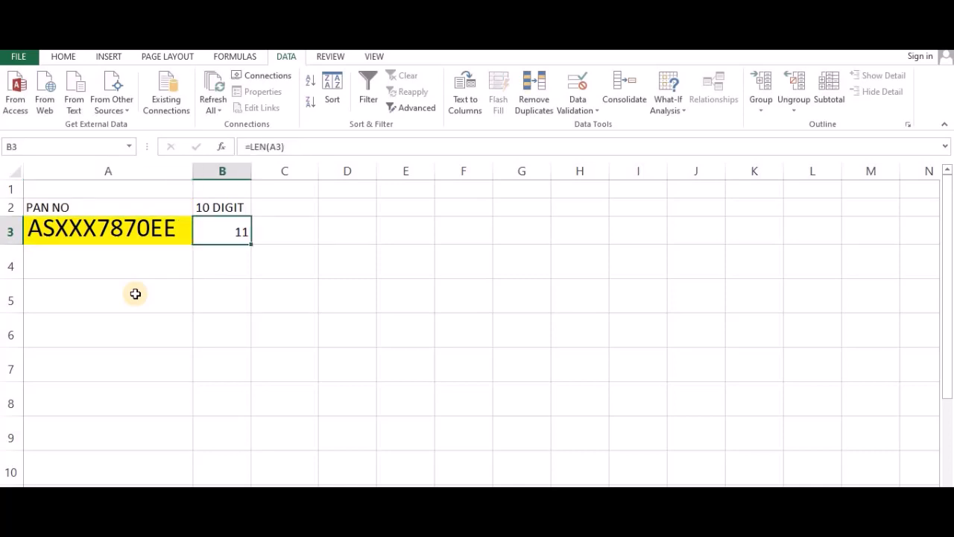
# Remove the extra last letter from the PAN number in cell A3
pyautogui.press('Left')
pyautogui.press('F2')
pyautogui.press('BackSpace')
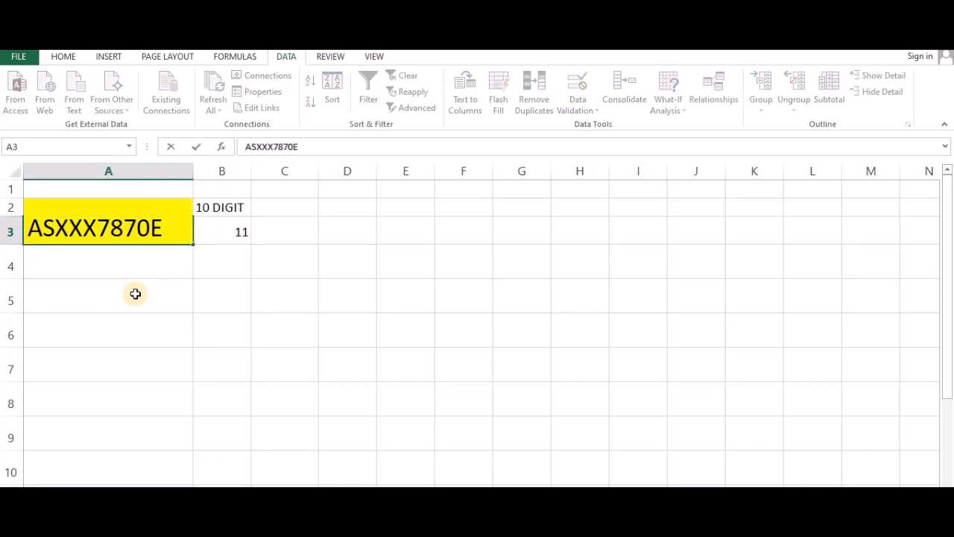
pyautogui.press('Return')
# Extend the B3 formula to =LEN(A3)=10 so it tests whether the PAN number has ten characters
pyautogui.press('Up')
pyautogui.press('Right')
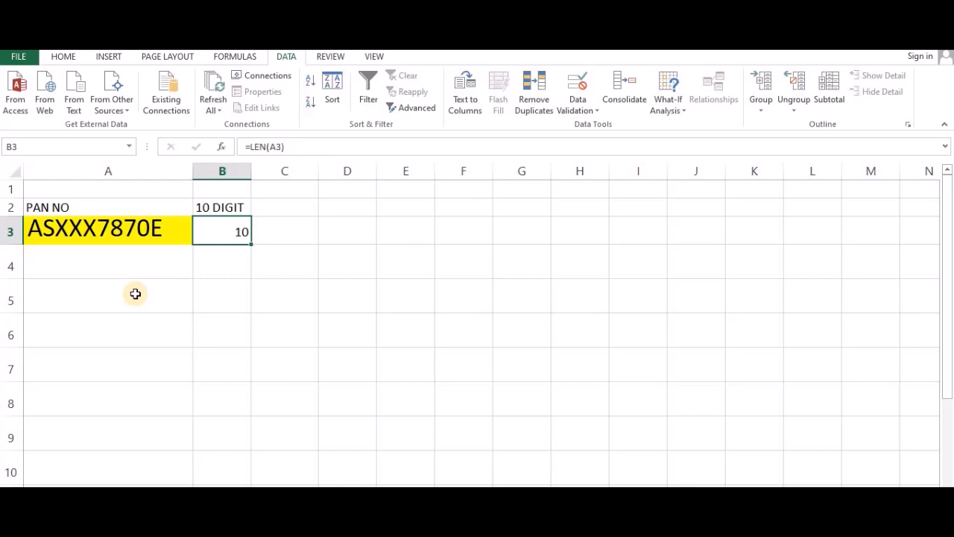
pyautogui.press('F2')
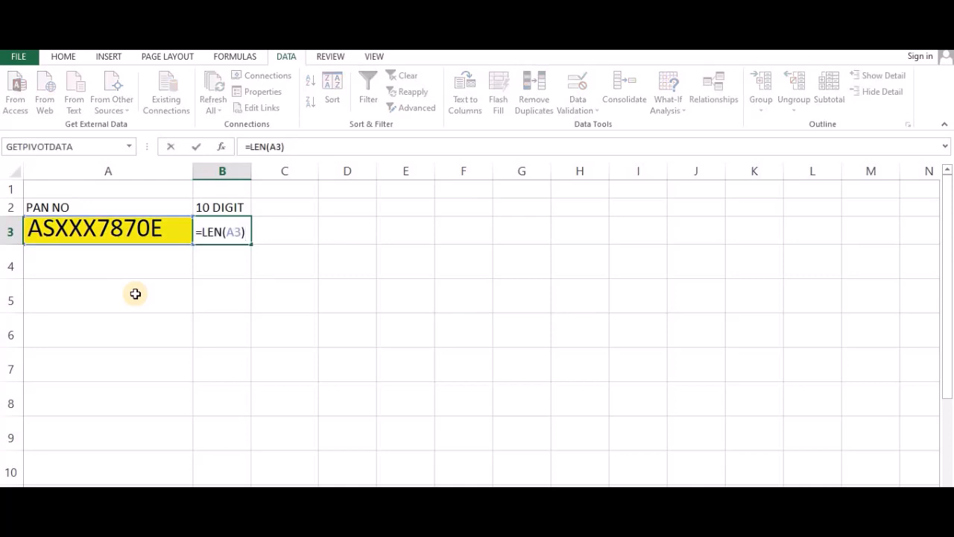
pyautogui.write('=10')
pyautogui.press('Return')
pyautogui.press('Up')
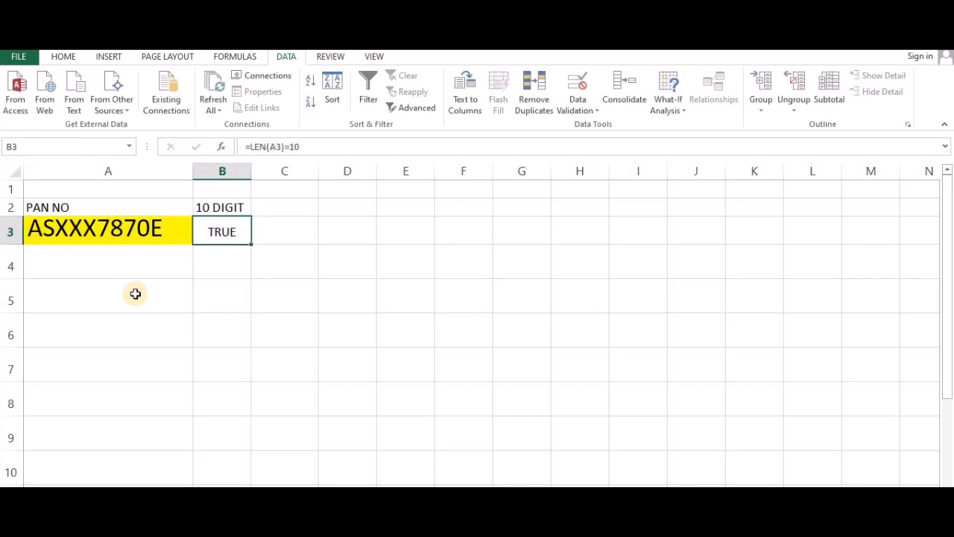
pyautogui.press('Left')
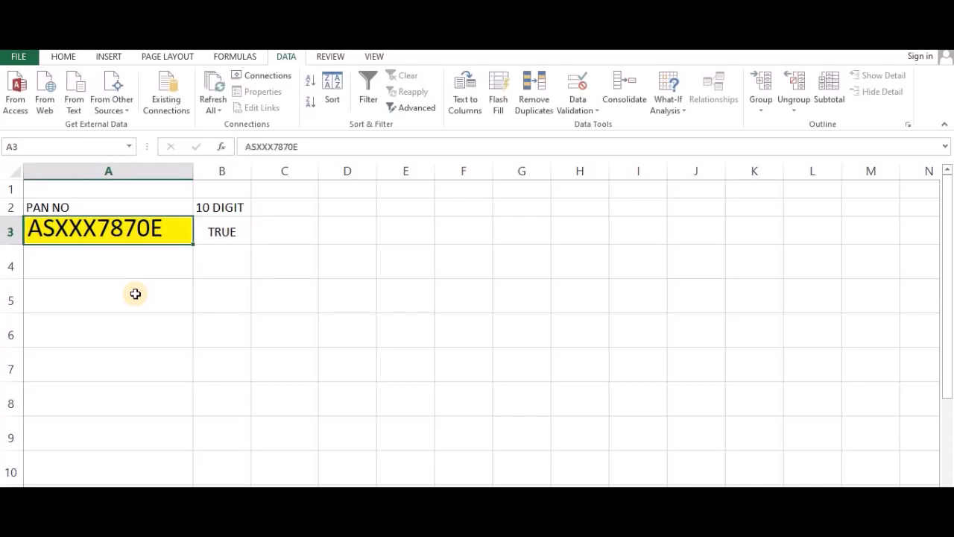
pyautogui.press('Right')
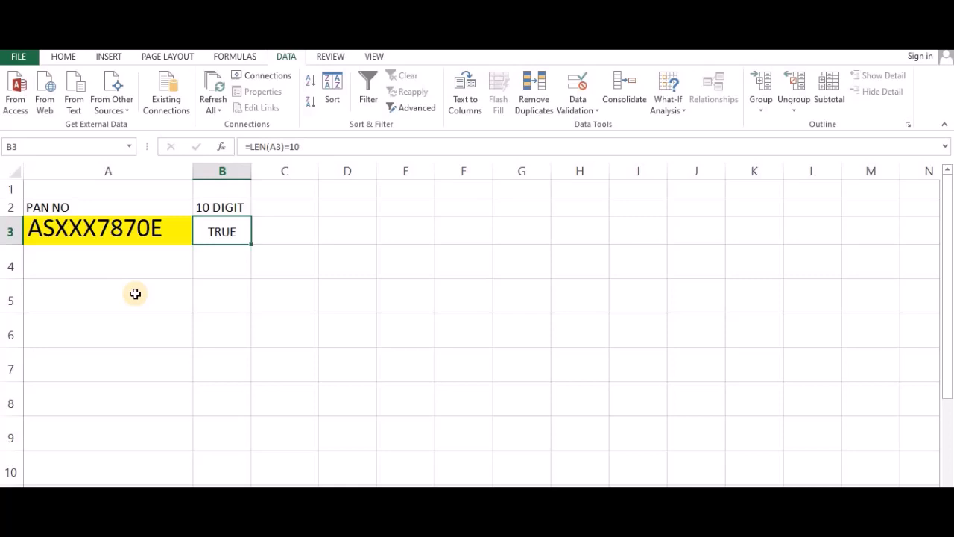
# Add the heading 1ST TEXT in cell C2, next to the 10 DIGIT heading
pyautogui.press('Up')
pyautogui.press('Right')
pyautogui.write('1ST')
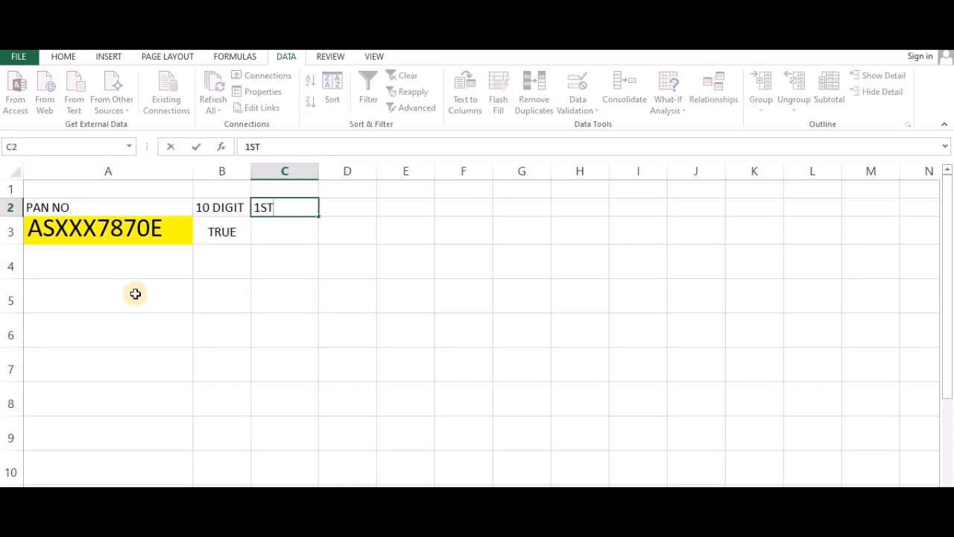
pyautogui.write(' L')
pyautogui.press('BackSpace')
pyautogui.write('TEXT')
pyautogui.press('Return')
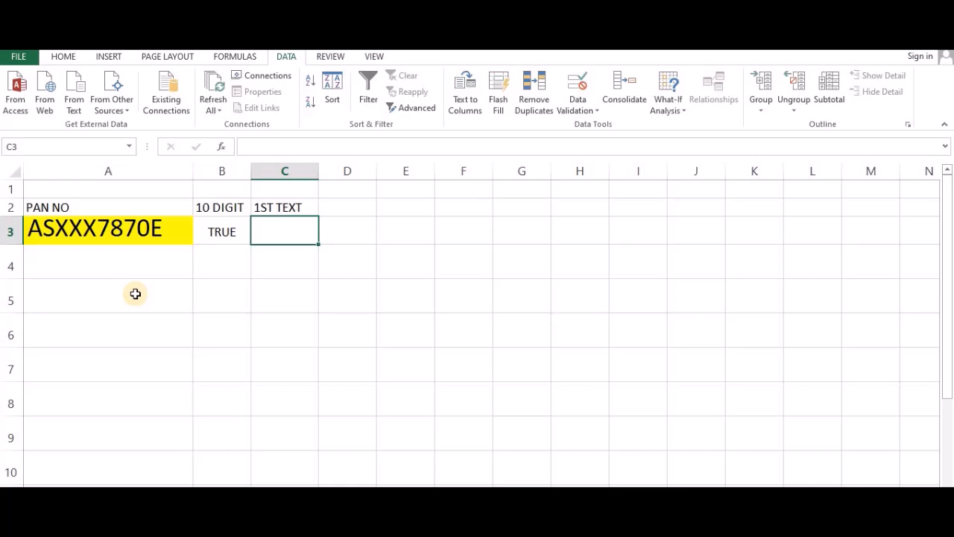
pyautogui.press('Left')
pyautogui.press('Left')
pyautogui.press('F2')
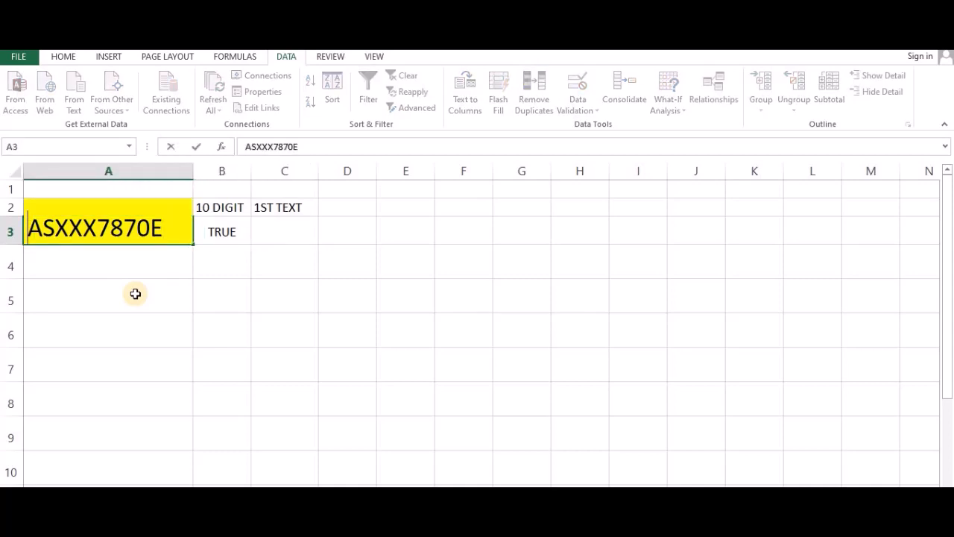
pyautogui.press('Escape')
pyautogui.press('Right')
pyautogui.press('Right')
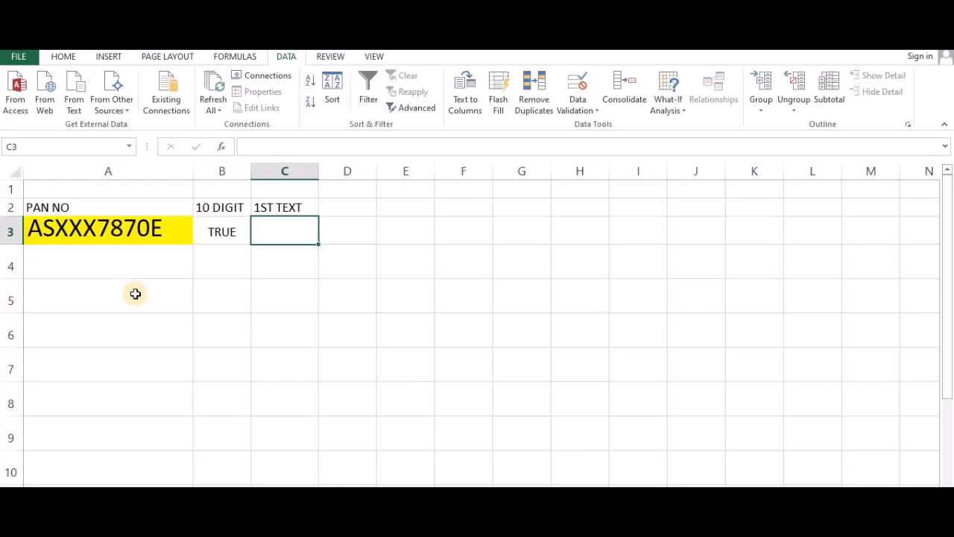
# Enter the formula =MID(A3,1,1) in cell C3 to extract the first character of the PAN number
pyautogui.write('=')
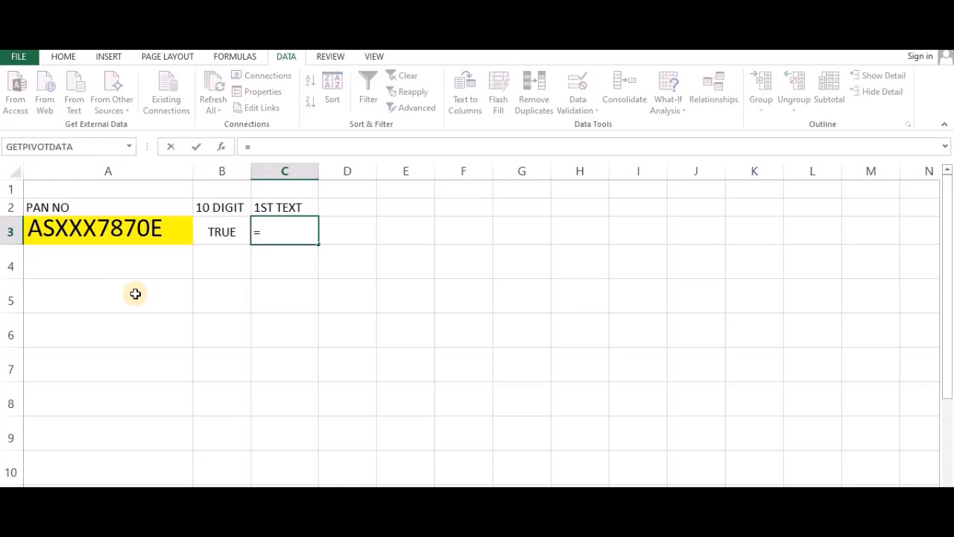
pyautogui.write('MID(')
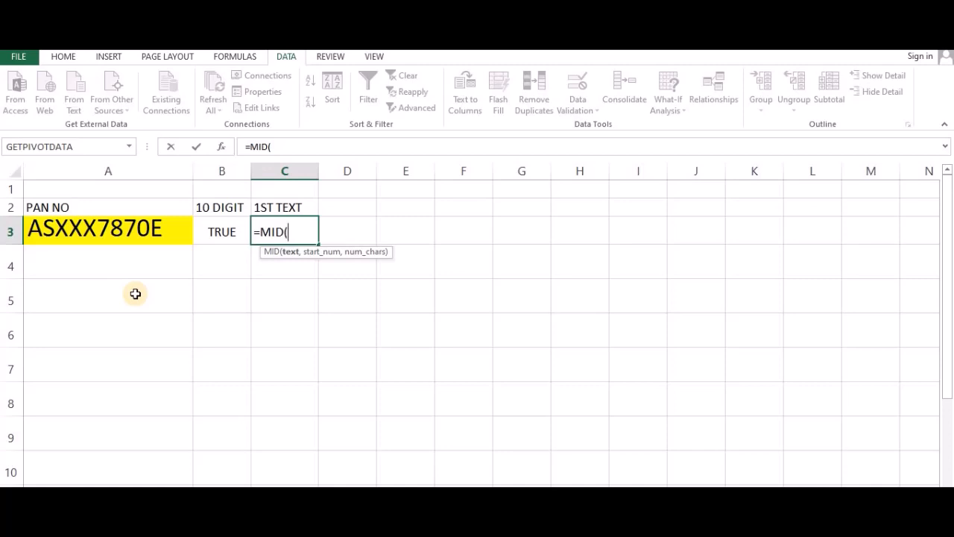
pyautogui.press('Left')
pyautogui.press('Left')
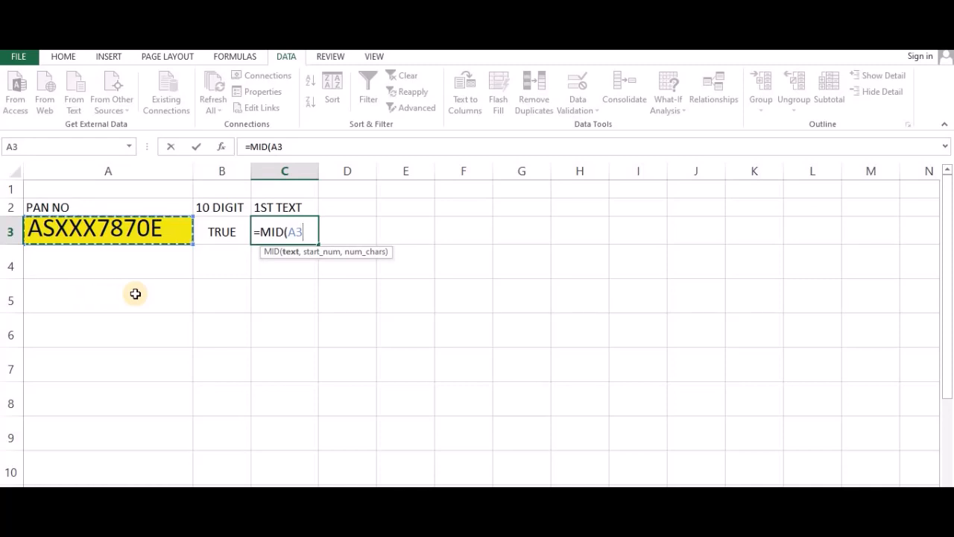
pyautogui.write(',')
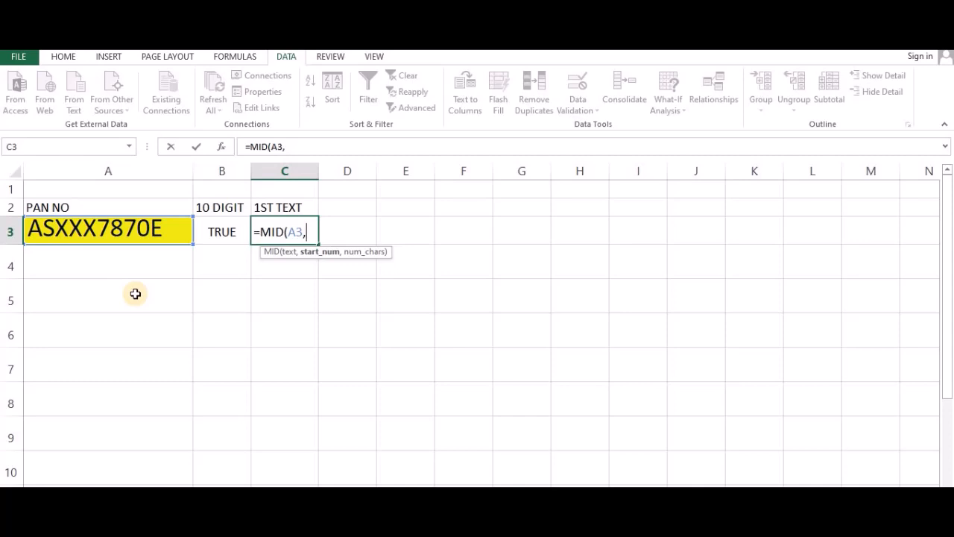
pyautogui.write('1,')
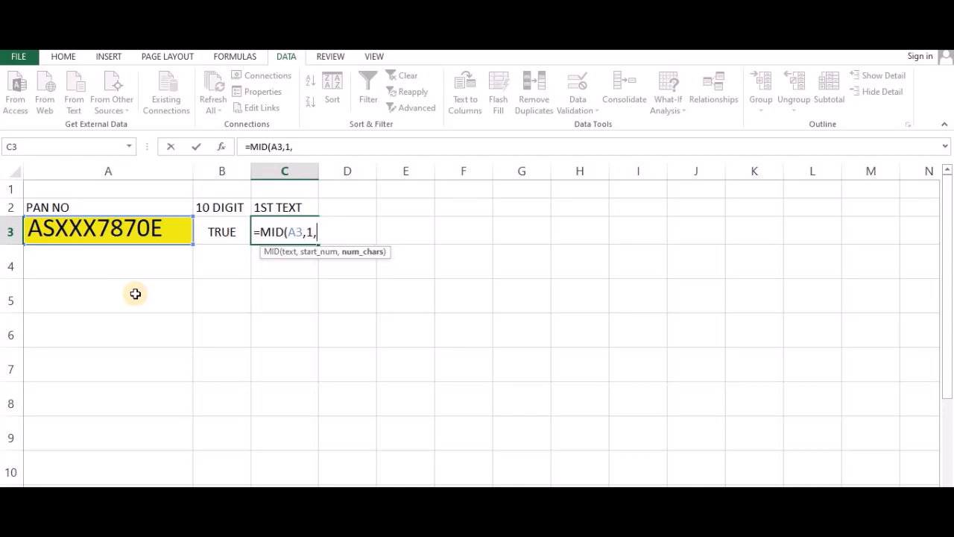
pyautogui.write('1)')
pyautogui.press('Return')
pyautogui.press('Up')
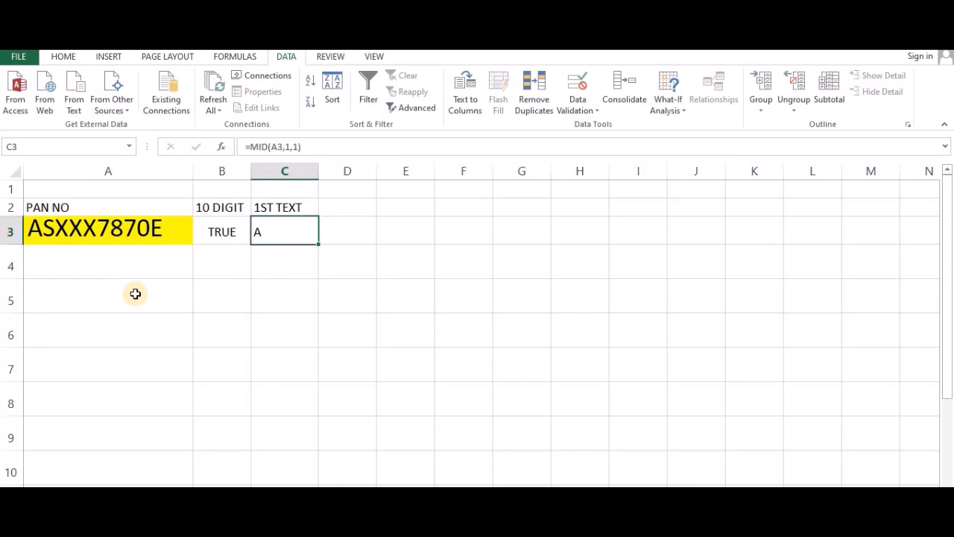
# Replace the first character of the PAN number in cell A3 with X
pyautogui.press('Left')
pyautogui.press('Left')
pyautogui.press('F2')
pyautogui.press('Home')
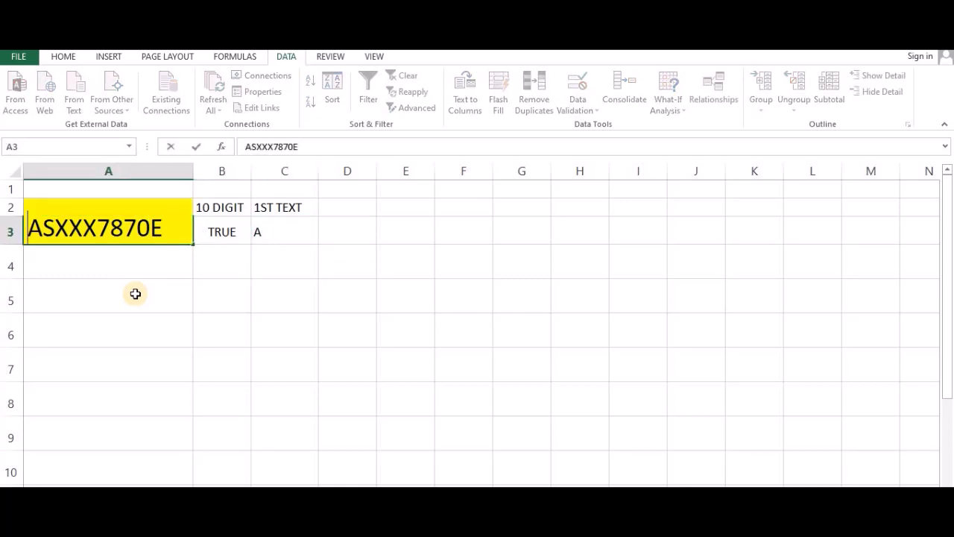
pyautogui.press('Right')
pyautogui.press('BackSpace')
pyautogui.write('X')
pyautogui.press('Return')
pyautogui.press('Up')
# Wrap the C3 formula in ISNUMBER so it reads =ISNUMBER(MID(A3,1,1))
pyautogui.press('Right')
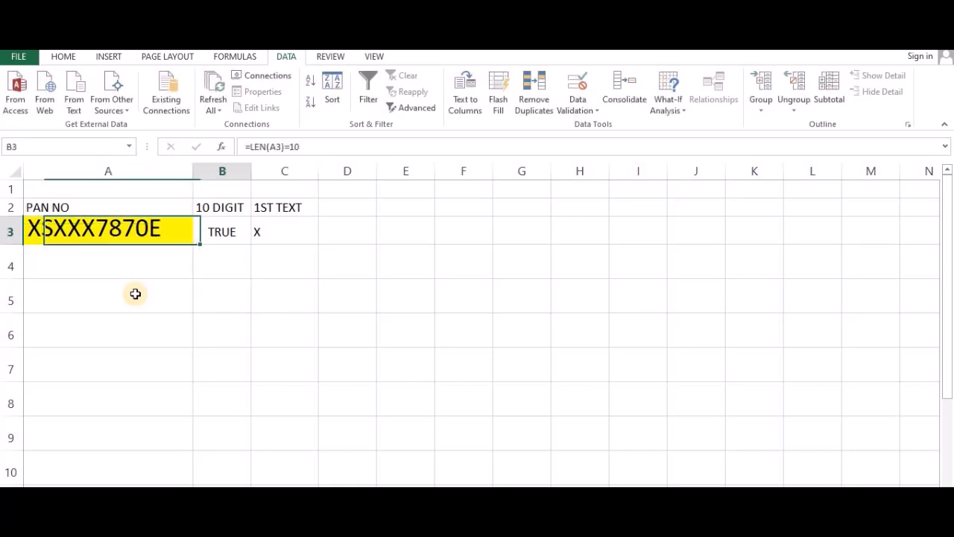
pyautogui.press('Right')
pyautogui.press('F2')
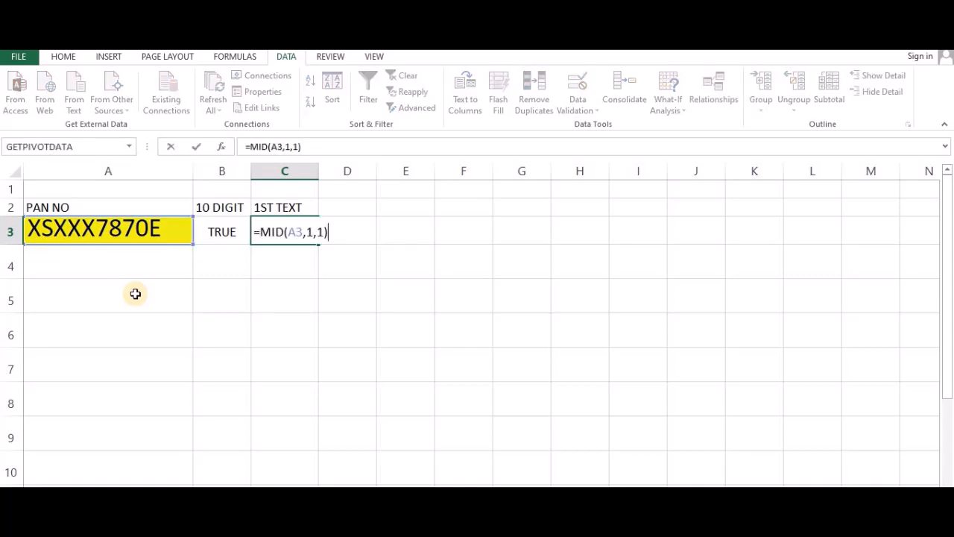
pyautogui.press('Home')
pyautogui.press('Right')
pyautogui.write('ISNUMBER')
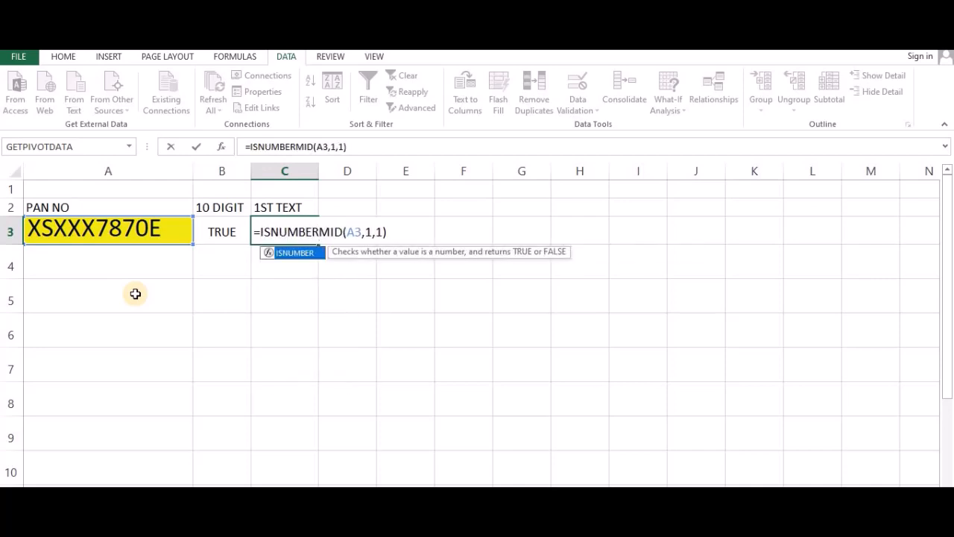
pyautogui.write('(')
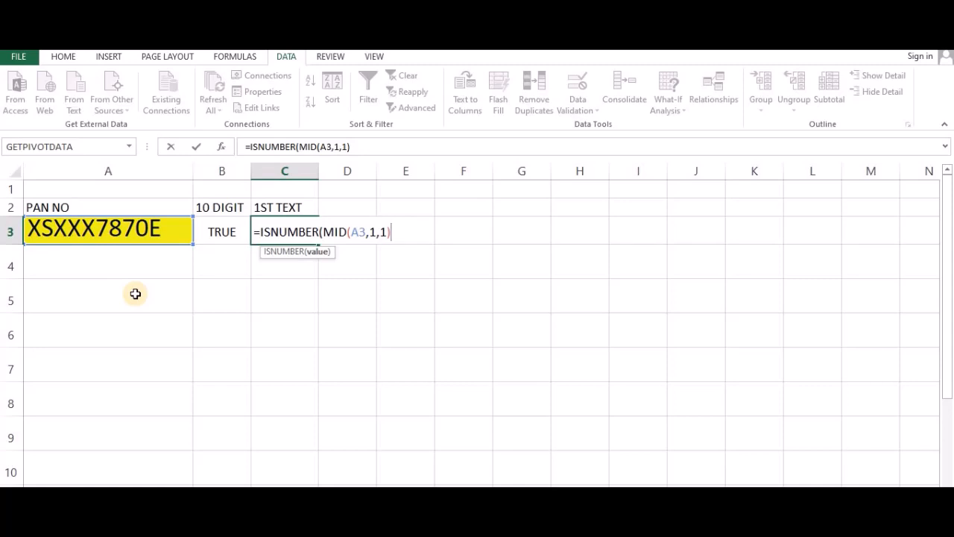
pyautogui.write(')')
pyautogui.press('Return')
pyautogui.press('Up')
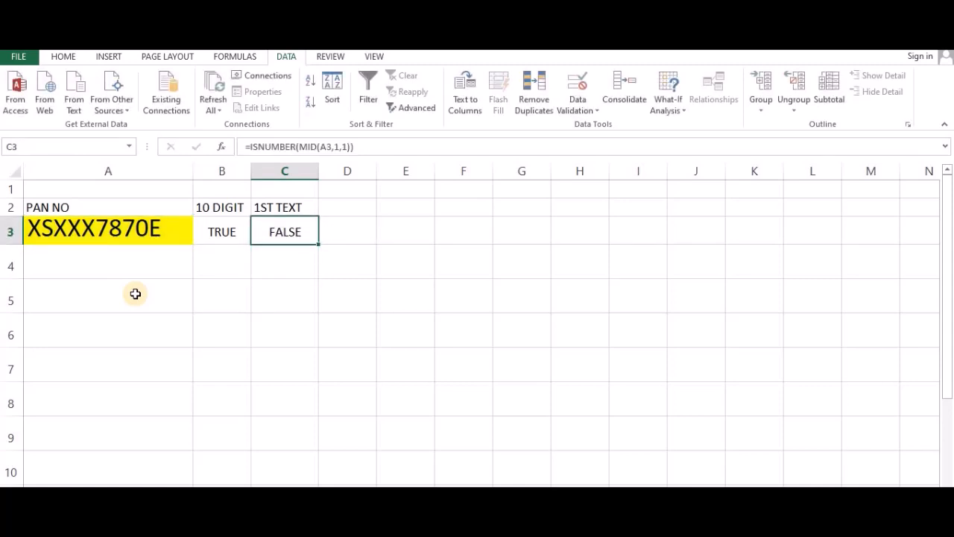
# Replace the first character of the PAN number in A3 with 0 and check the ISNUMBER result in C3
pyautogui.press('Left')
pyautogui.press('Left')
pyautogui.press('F2')
pyautogui.press('Home')
pyautogui.press('Delete')
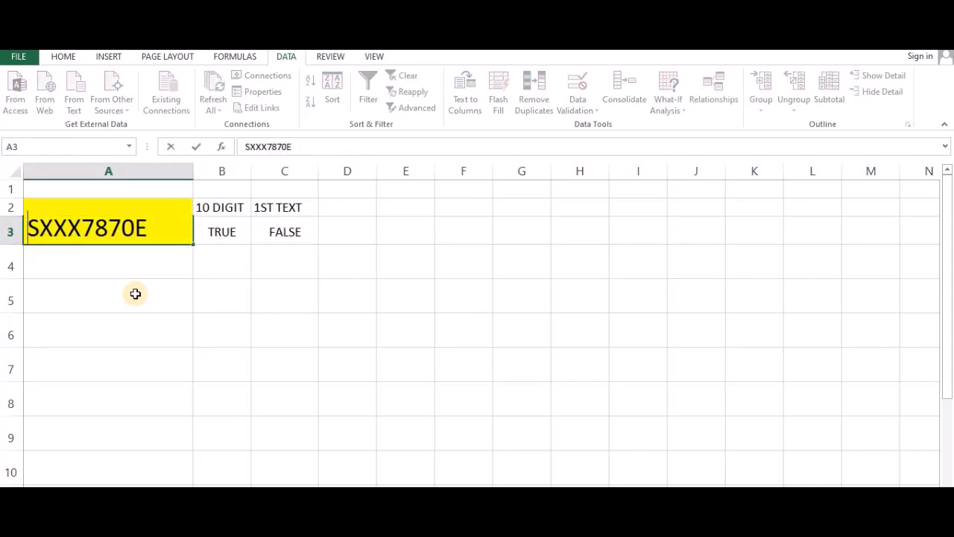
pyautogui.write('0')
pyautogui.press('Return')
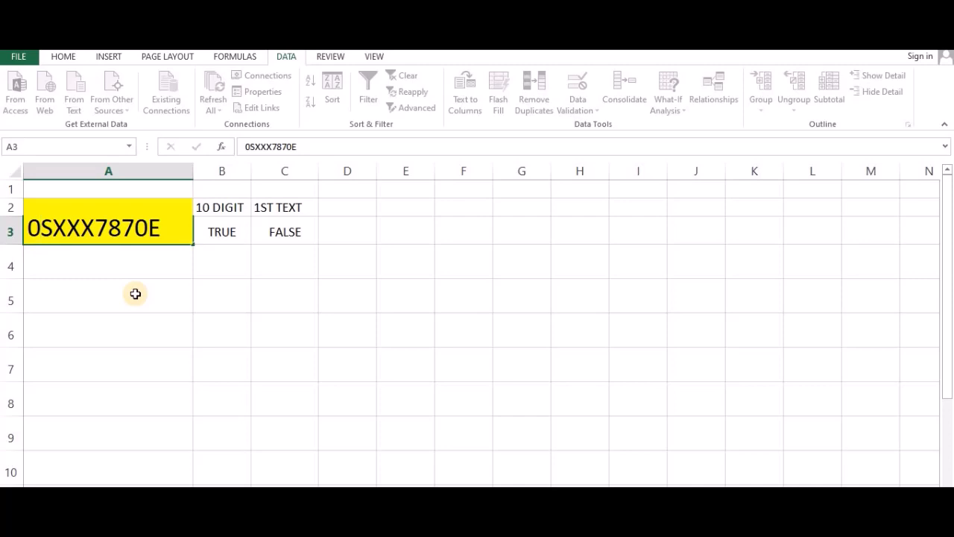
pyautogui.press('Up')
pyautogui.press('Right')
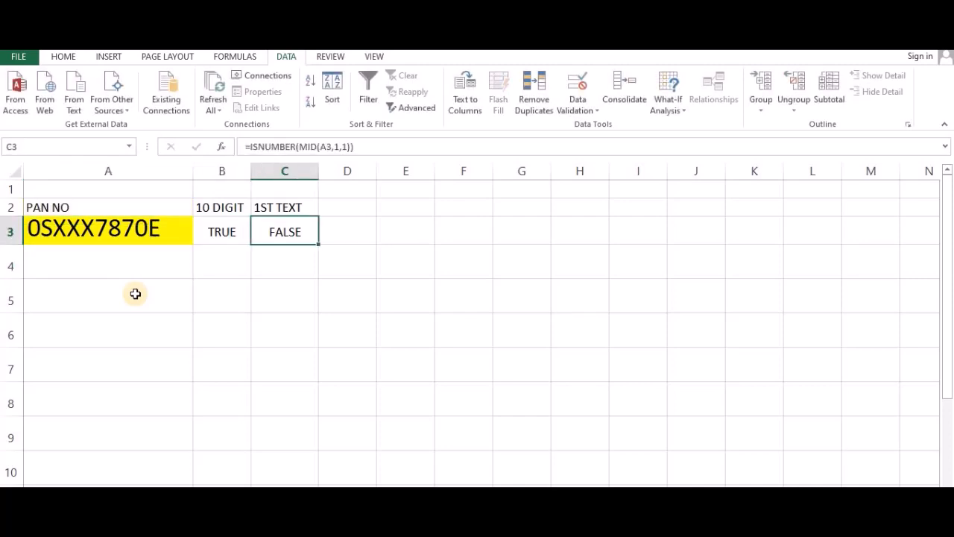
# Review the full ISNUMBER formula in cell C3
pyautogui.press('F2')
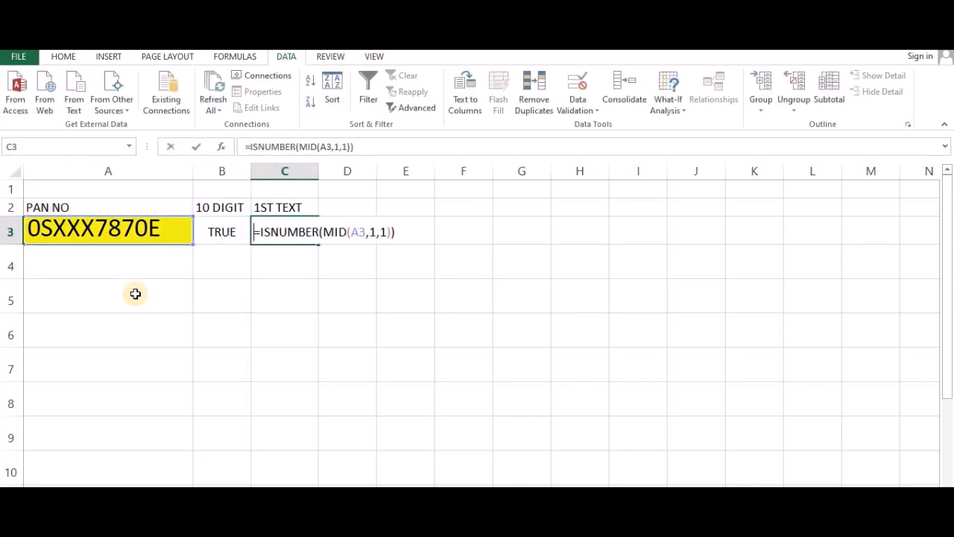
pyautogui.hotkey('shift', 'Home')
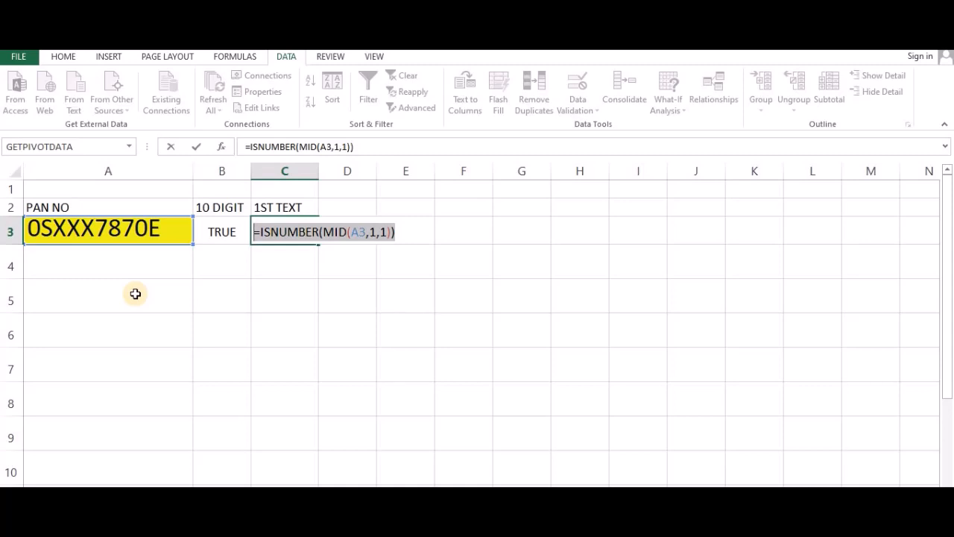
pyautogui.hotkey('ctrl', 'Return')
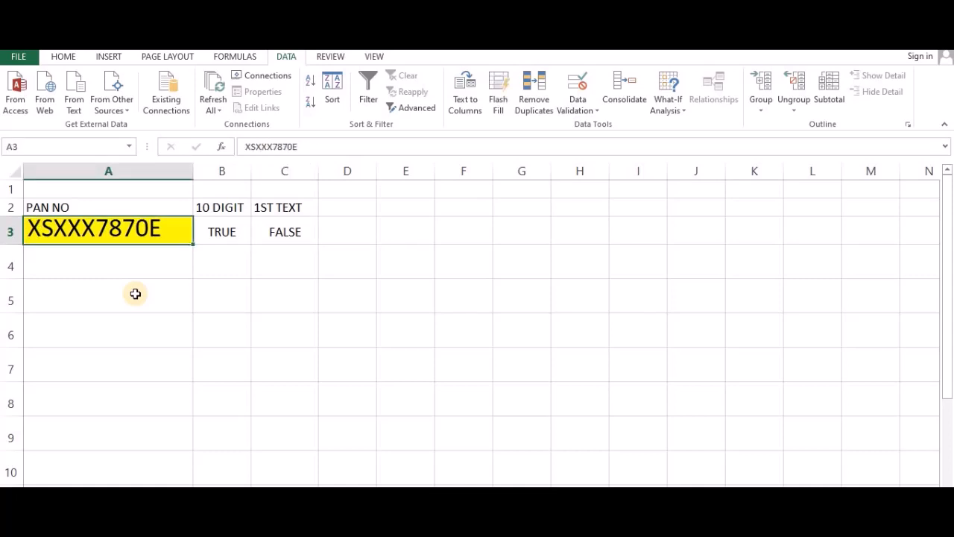
# Nest the MID part of the C3 formula in a VALUE function inside ISNUMBER, and return to the PAN number in A3
pyautogui.press('Right')
pyautogui.press('Right')
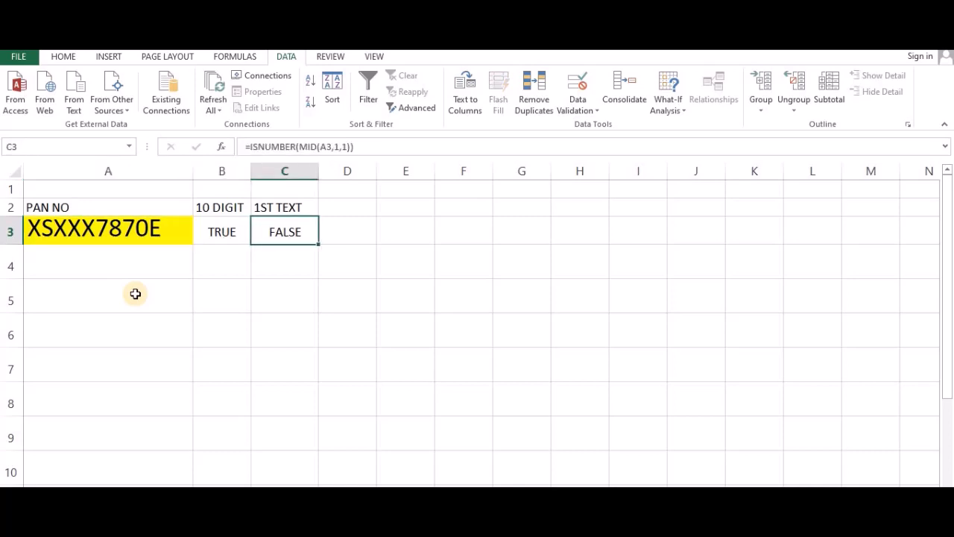
pyautogui.press('F2')
pyautogui.press('Home')
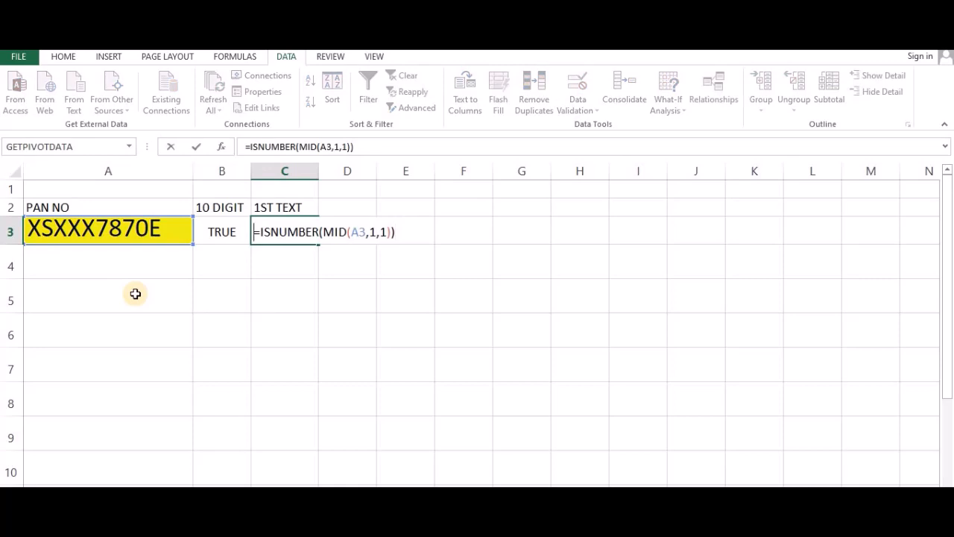
pyautogui.press('Right')
pyautogui.press('Right')
pyautogui.press('Right')
pyautogui.press('Right')
pyautogui.press('Right')
pyautogui.press('Right')
pyautogui.press('Right')
pyautogui.press('Right')
pyautogui.press('Right')
pyautogui.press('Right')
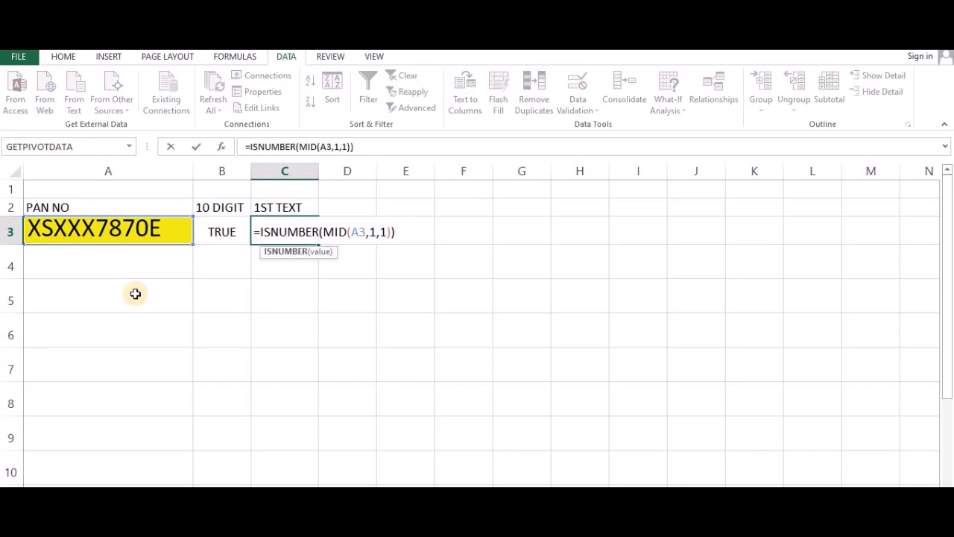
pyautogui.write('VALUE((')
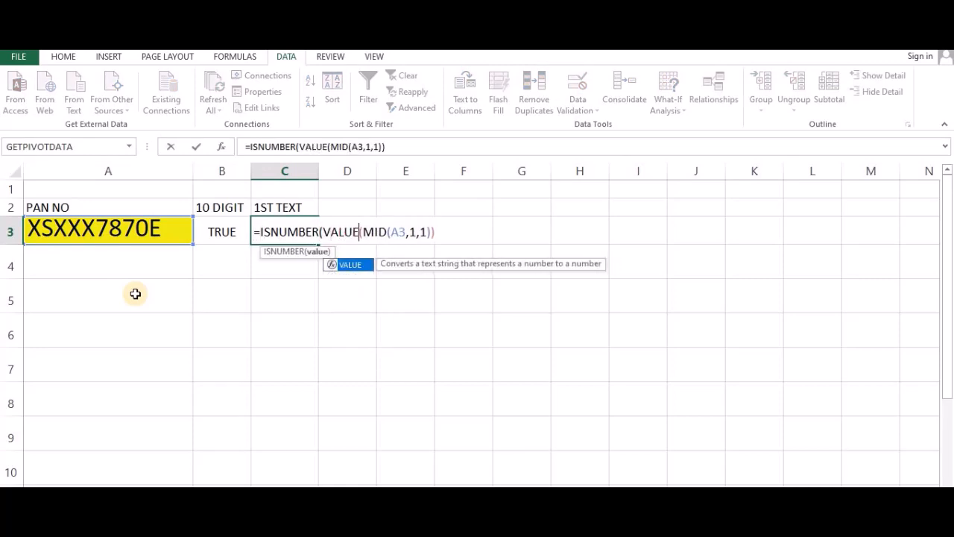
pyautogui.press('End')
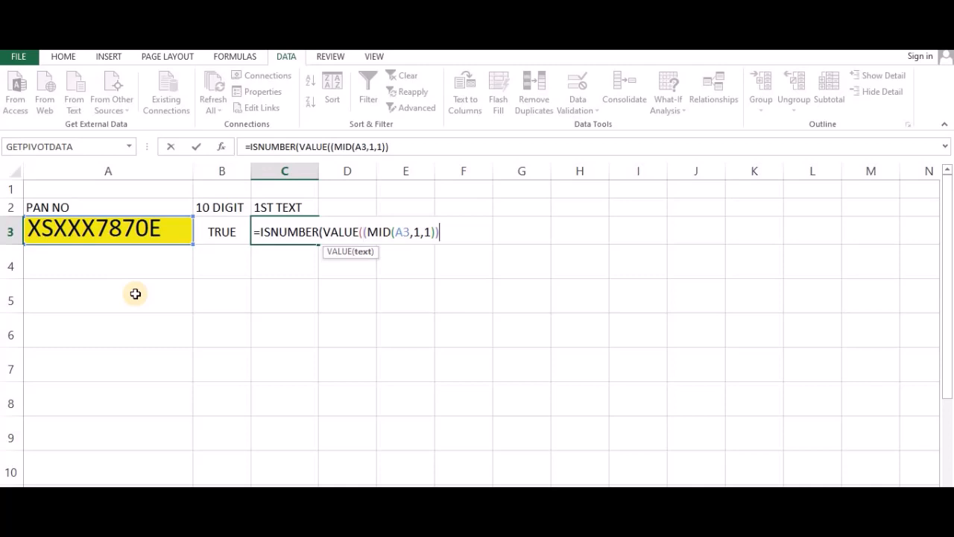
pyautogui.write(')')
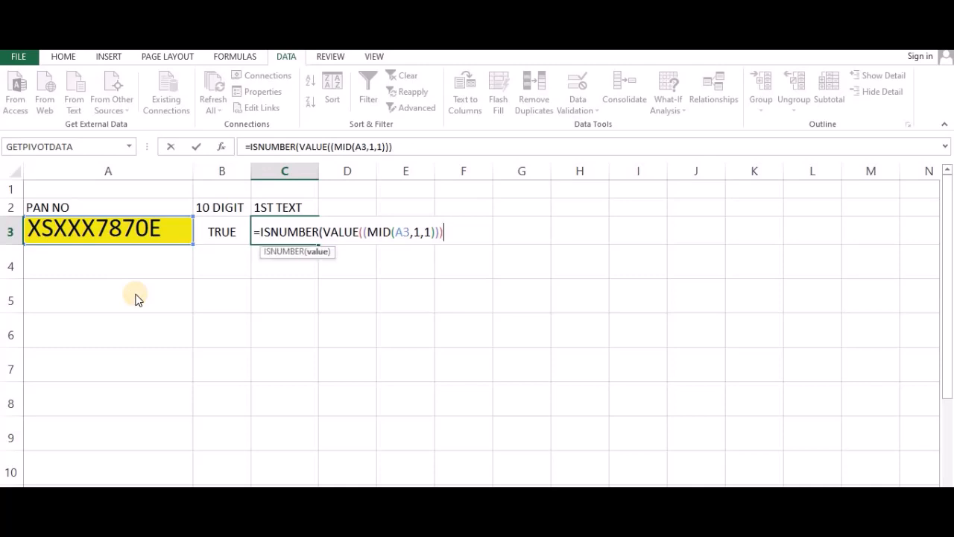
pyautogui.press('Return')
pyautogui.press('Return')
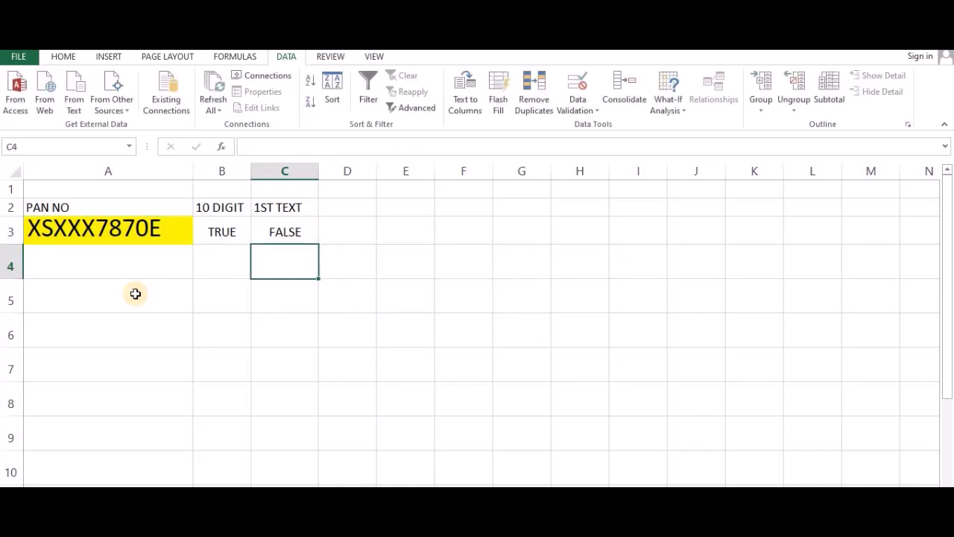
pyautogui.press('Up')
pyautogui.press('Left')
pyautogui.press('Left')
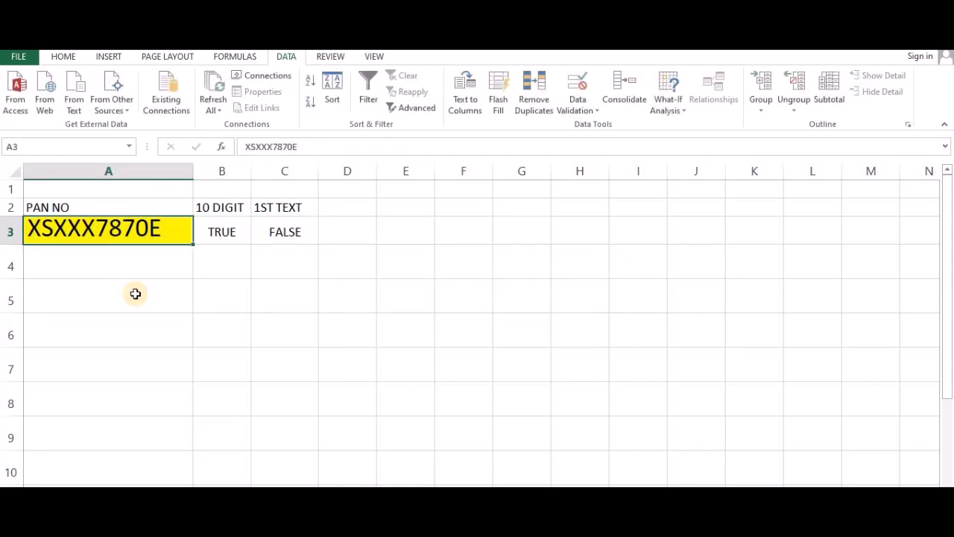
# Replace the first character of the PAN number in A3 with 9
pyautogui.press('F2')
pyautogui.press('Home')
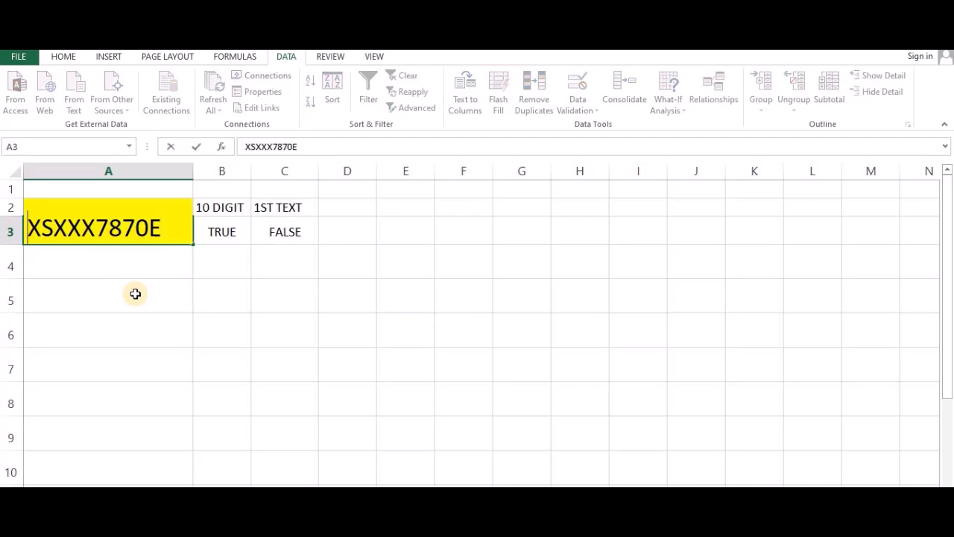
pyautogui.press('Right')
pyautogui.press('BackSpace')
pyautogui.write('9')
pyautogui.press('Return')
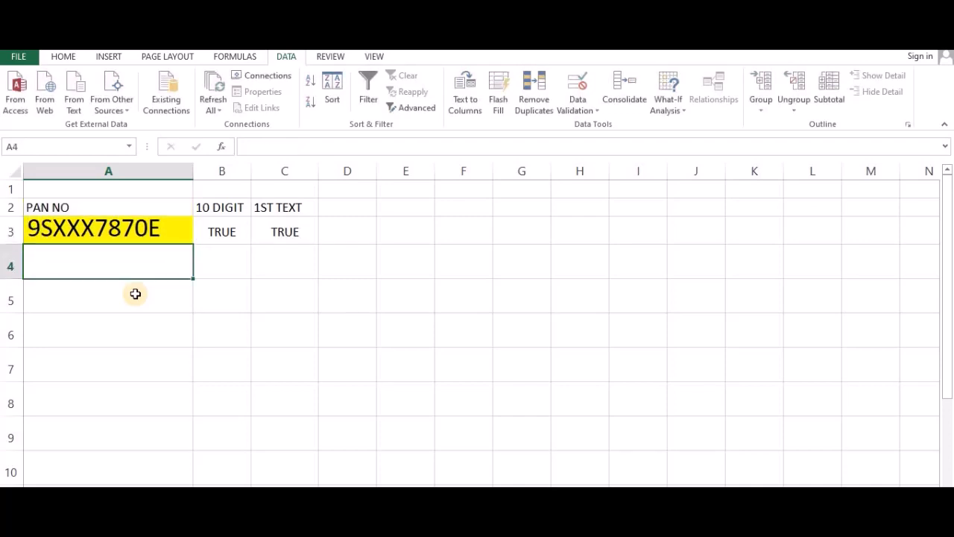
# Wrap the C3 formula in NOT so it reads =NOT(ISNUMBER(VALUE((MID(A3,1,1)))))
pyautogui.press('Up')
pyautogui.press('Right')
pyautogui.press('Right')
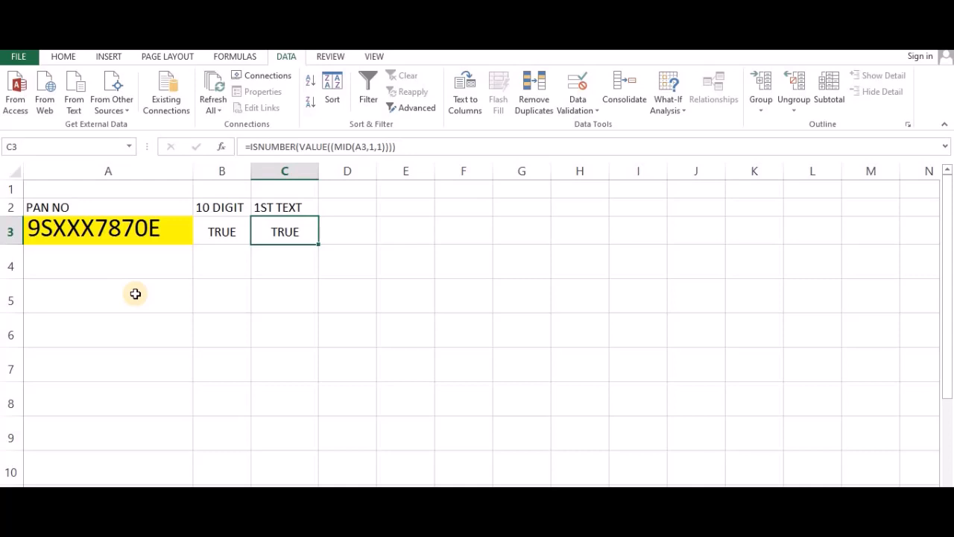
pyautogui.press('F2')
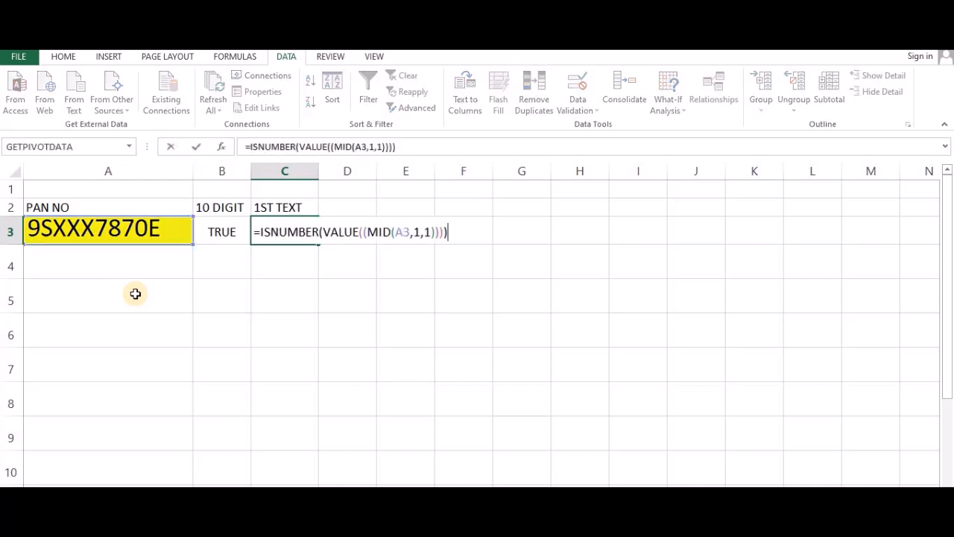
pyautogui.press('Home')
pyautogui.press('Right')
pyautogui.write('NOT(')
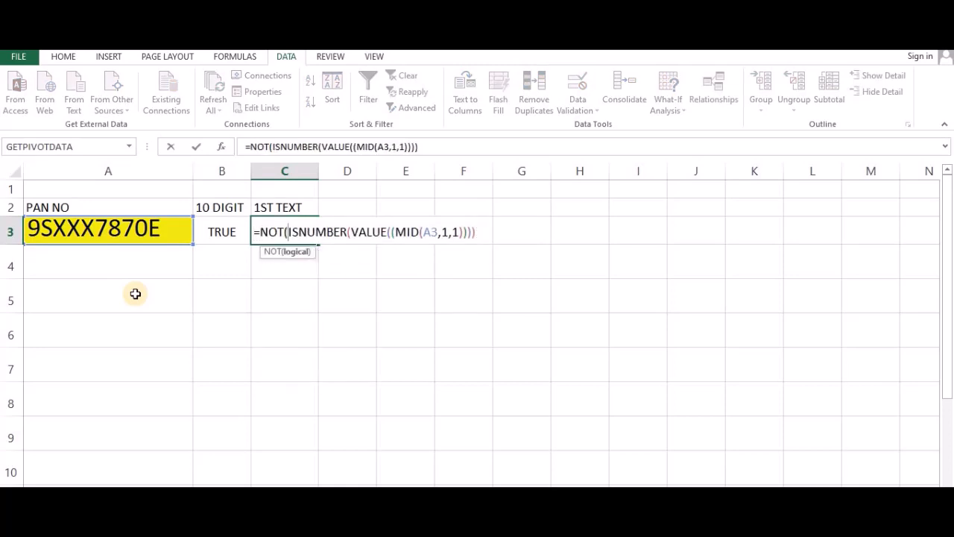
pyautogui.write(')')
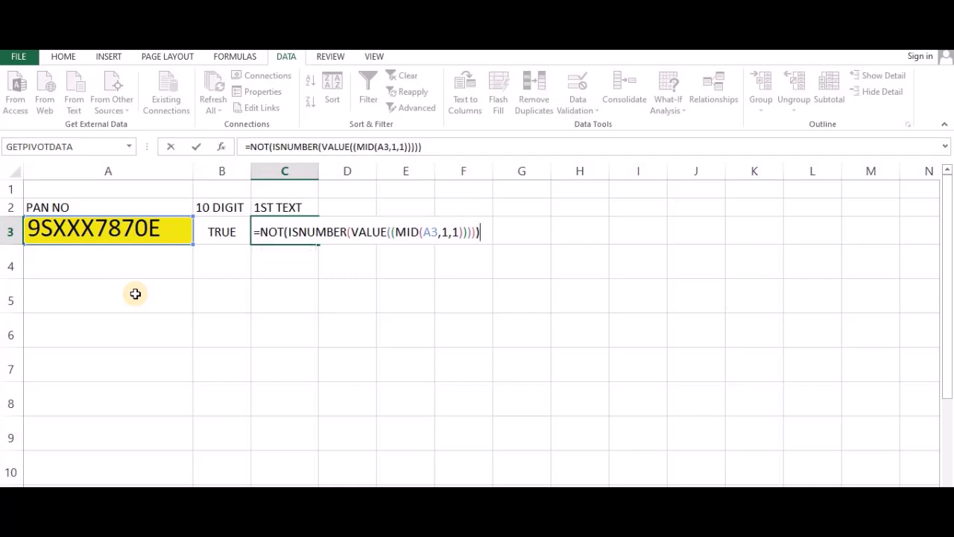
pyautogui.press('Return')
pyautogui.press('Up')
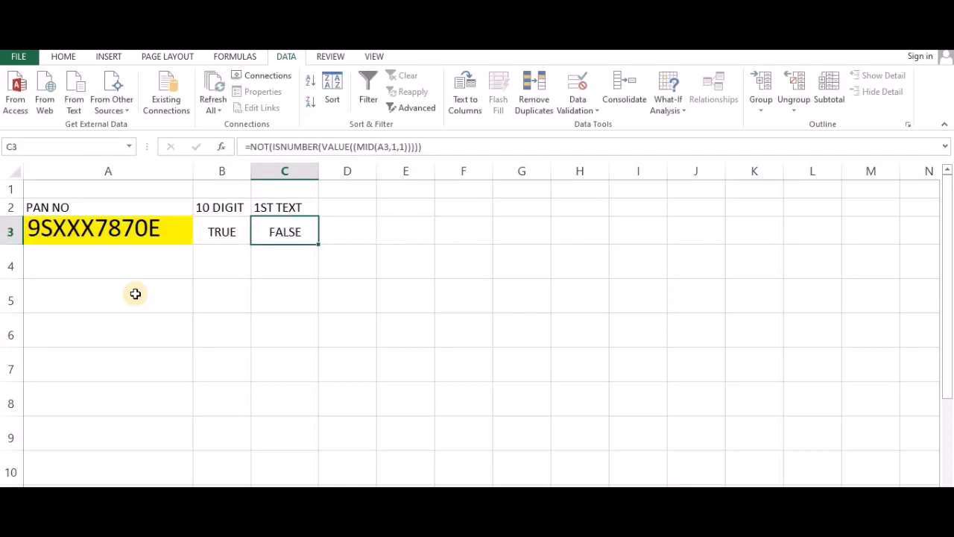
# Replace the first character of the PAN number in A3 with T and check the NOT formula's result in C3
pyautogui.press('Left')
pyautogui.press('Left')
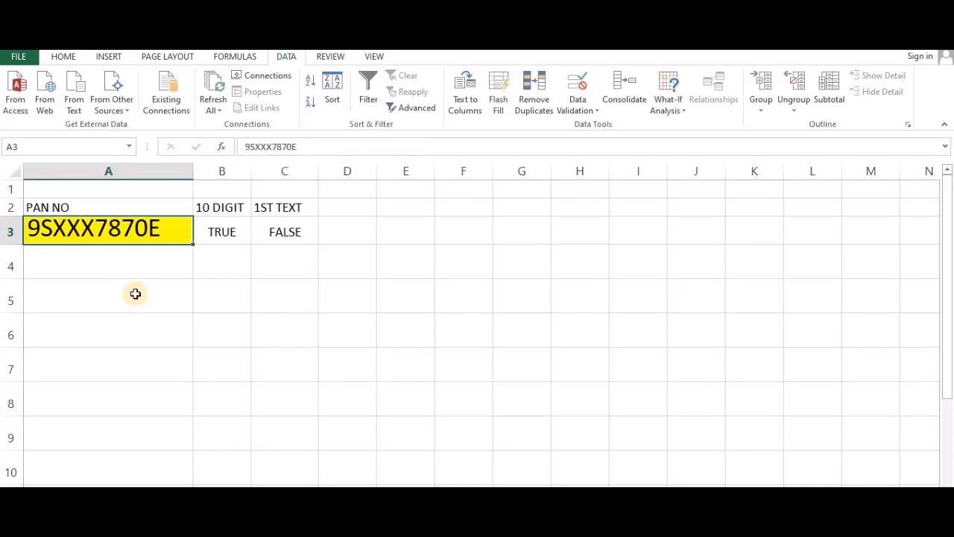
pyautogui.press('F2')
pyautogui.press('Home')
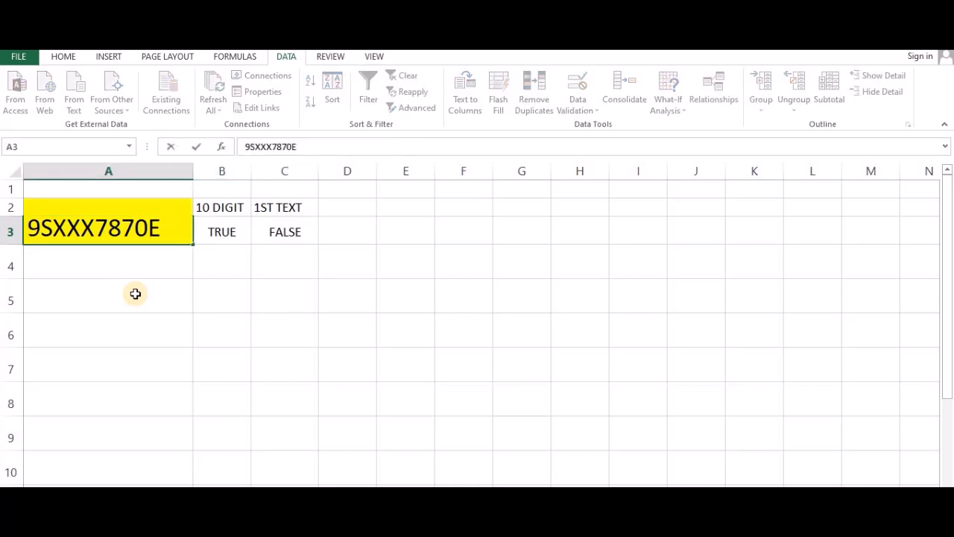
pyautogui.press('Right')
pyautogui.press('BackSpace')
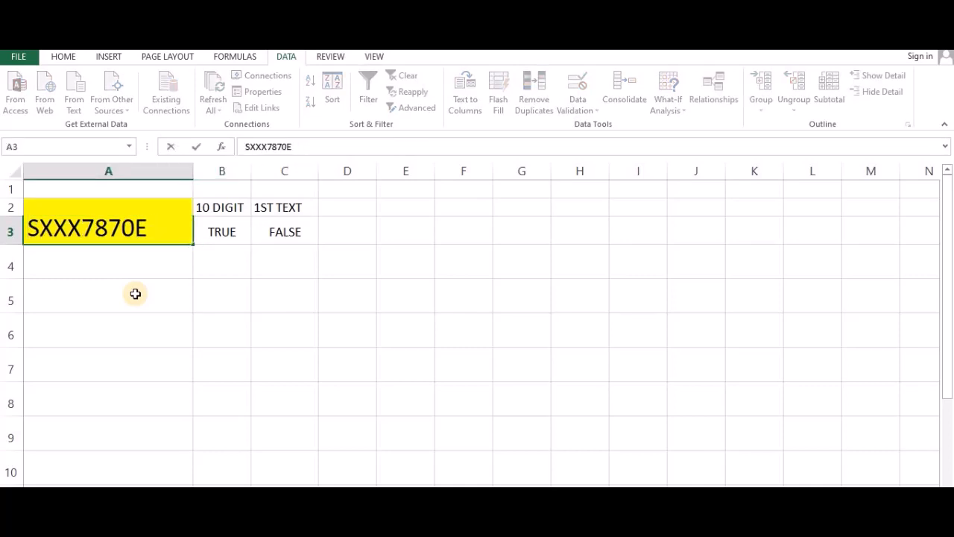
pyautogui.write('T')
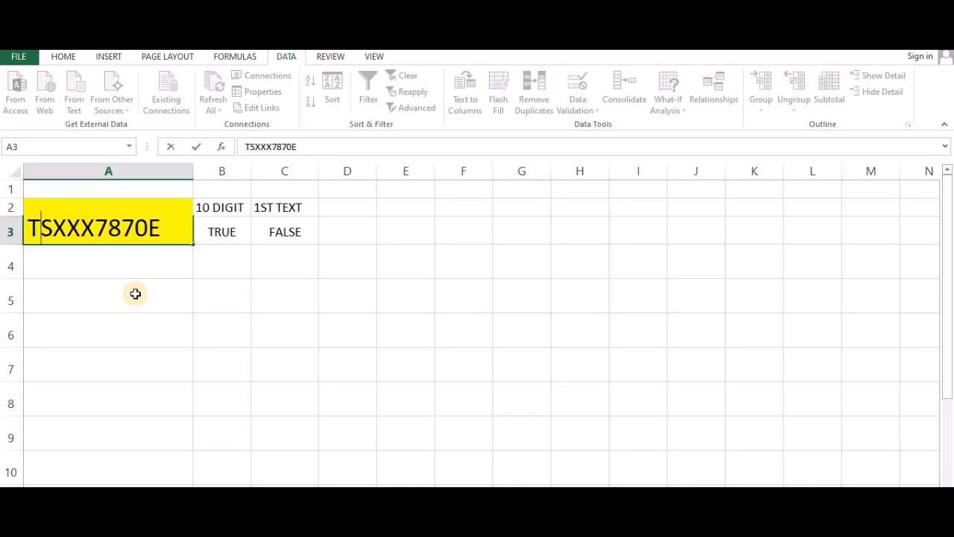
pyautogui.press('Return')
pyautogui.press('Up')
pyautogui.press('Right')
pyautogui.press('Right')
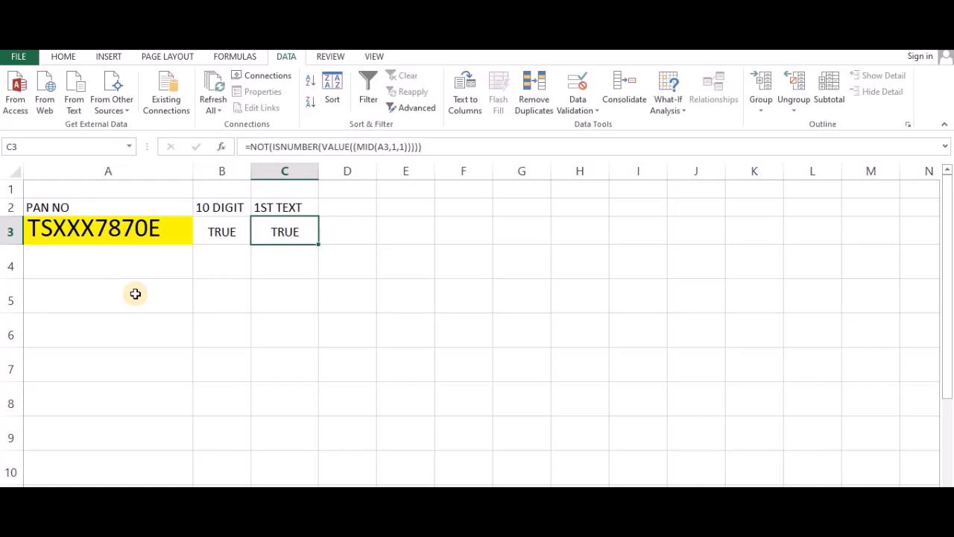
pyautogui.press('F2')
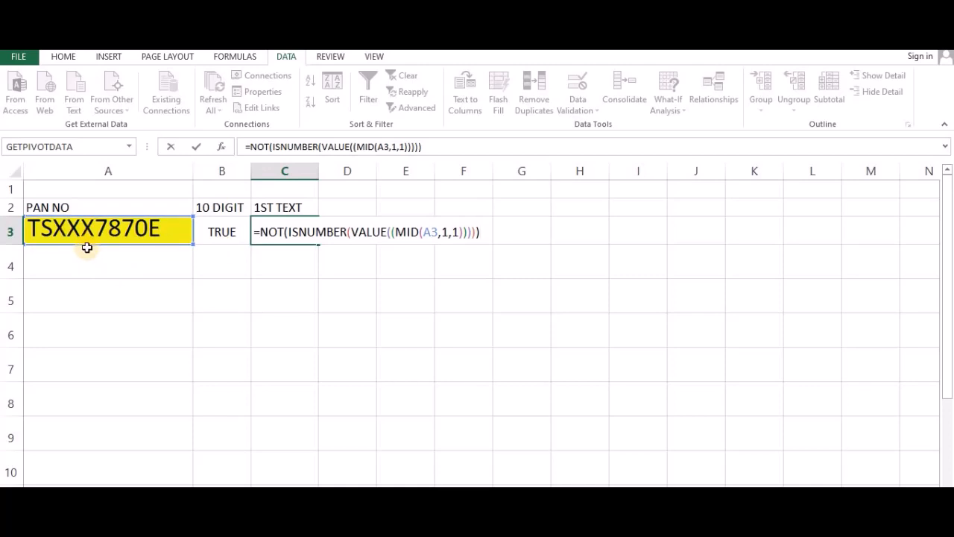
pyautogui.hotkey('ctrl', 'Return')
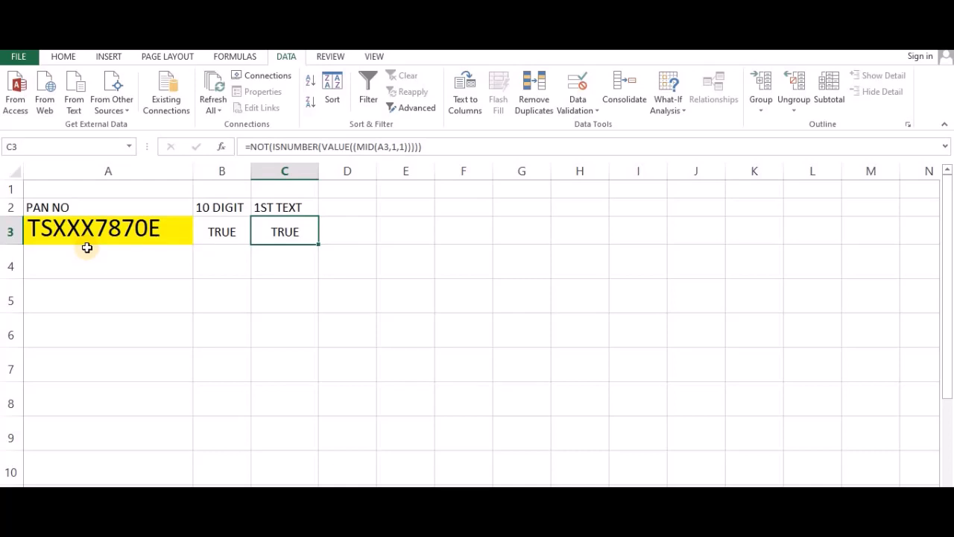
# Enter the headers 2ND TEXT in D2 and 3RD TEXT in E2
pyautogui.press('Up')
pyautogui.press('Right')
pyautogui.write('2N')
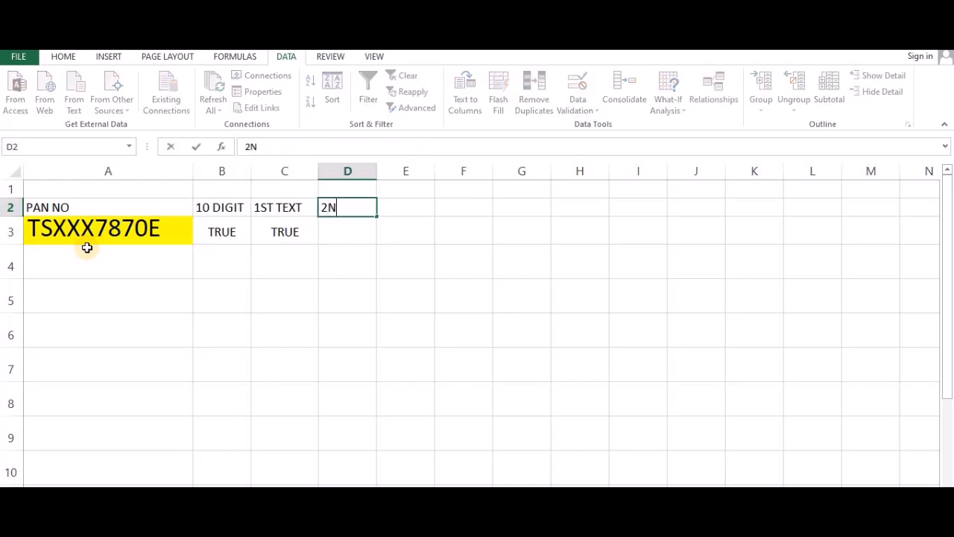
pyautogui.write('D TEXT')
pyautogui.press('Tab')
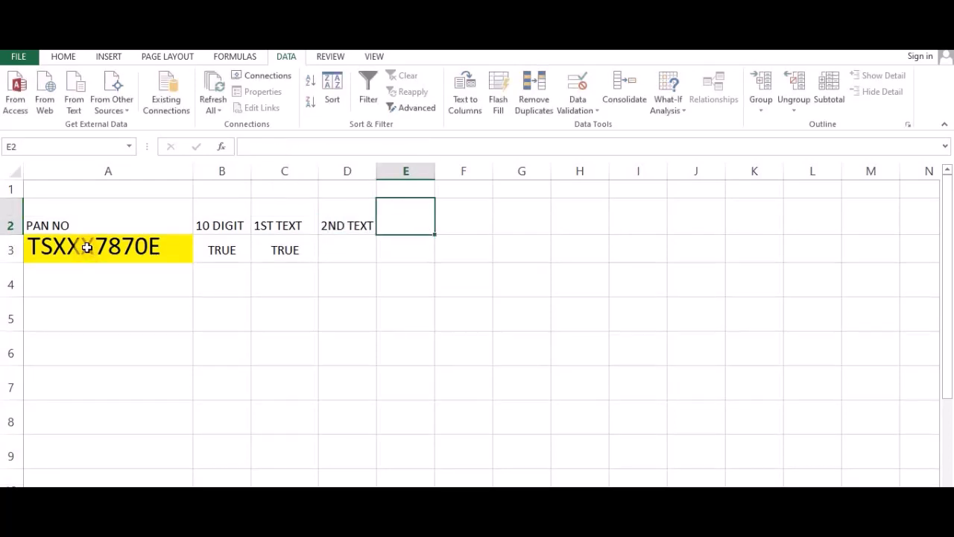
pyautogui.press('Right')
pyautogui.press('Left')
pyautogui.write('3RD')
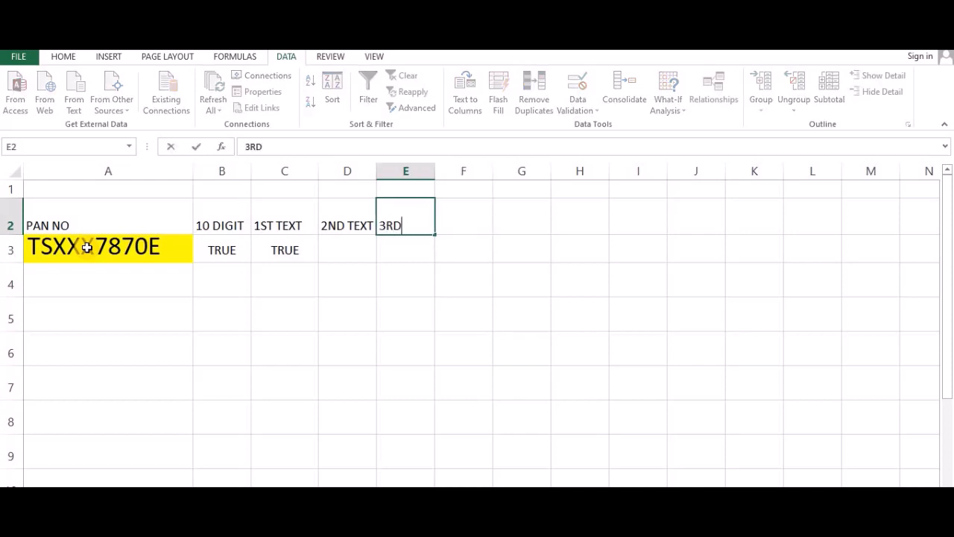
pyautogui.write(' TEXT')
pyautogui.press('Tab')
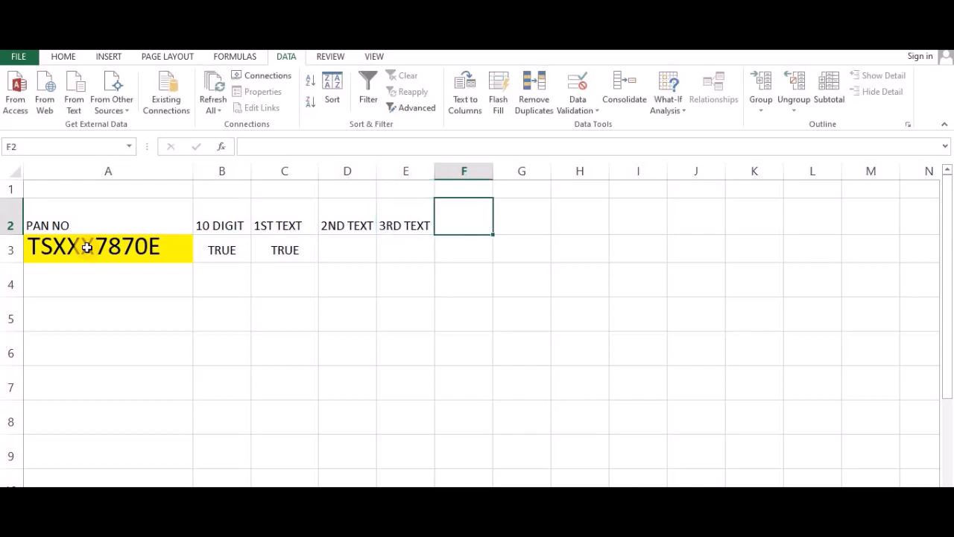
# Enter the headers 4TH TEXT in F2 and 5TH TEXT in G2
pyautogui.write('4TH TEXT')
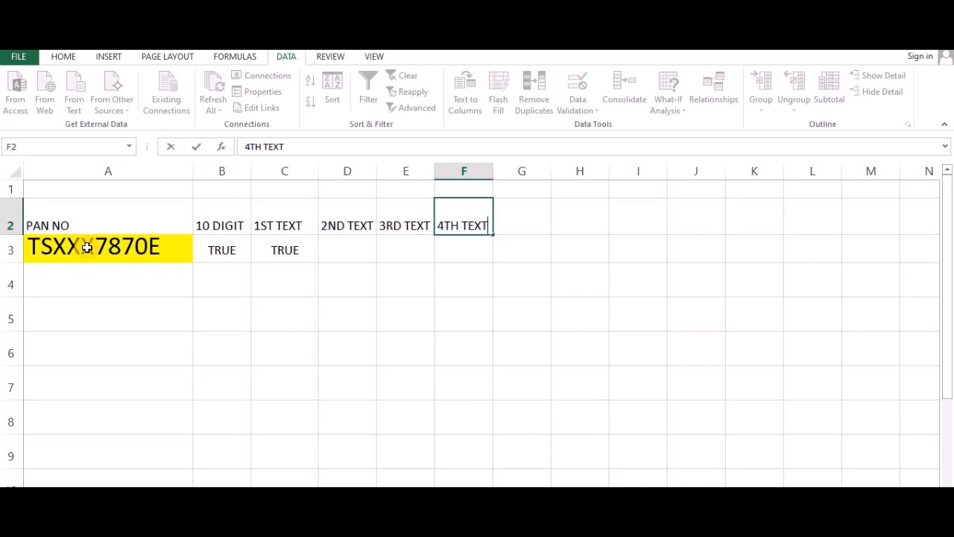
pyautogui.press('Tab')
pyautogui.write('5TJ')
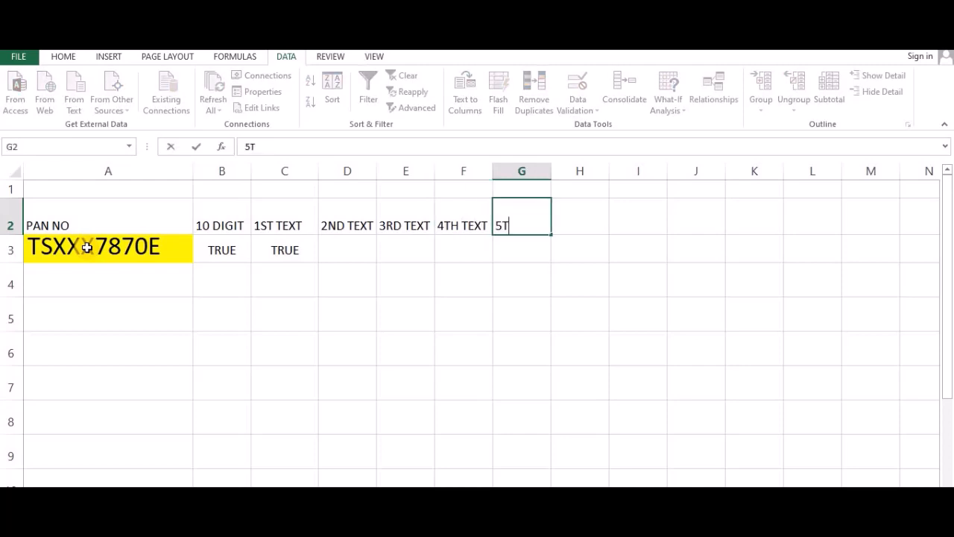
pyautogui.press('BackSpace')
pyautogui.write('H TEXT')
pyautogui.hotkey('ctrl', 'Return')
# Copy the full formula text from cell C3, leaving the cell's formula intact
pyautogui.press('Down')
pyautogui.press('Left')
pyautogui.press('Left')
pyautogui.press('Left')
pyautogui.press('Left')
pyautogui.press('F2')
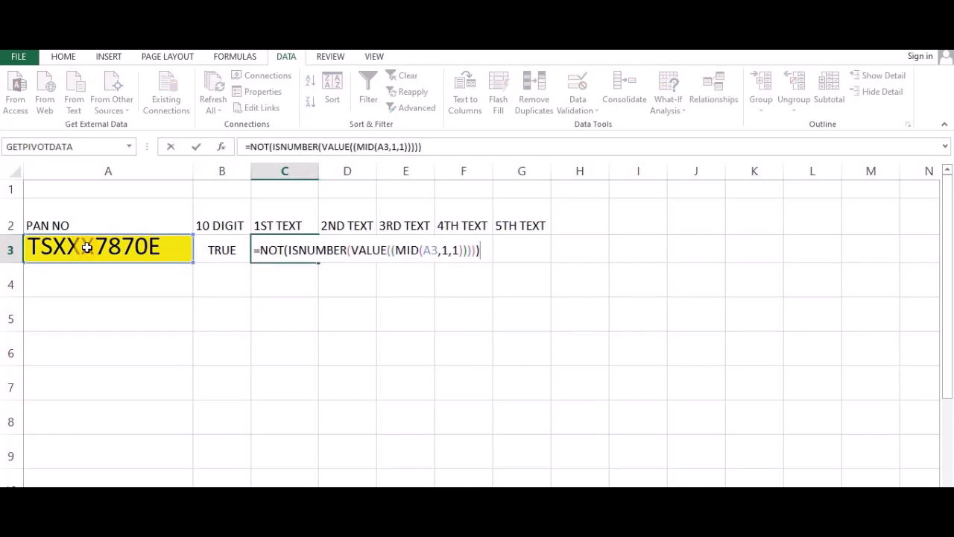
pyautogui.hotkey('shift', 'Home')
pyautogui.hotkey('ctrl', 'c')
pyautogui.hotkey('ctrl', 'Return')
# Paste the copied formula into D3 and set the MID start position to 2
pyautogui.press('Right')
pyautogui.press('F2')
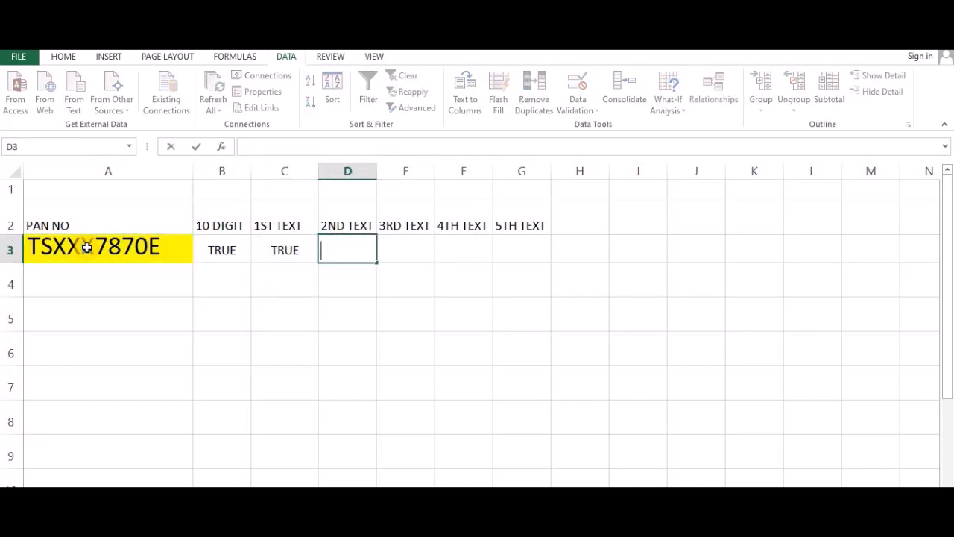
pyautogui.hotkey('ctrl', 'v')
pyautogui.press('Left')
pyautogui.press('Left')
pyautogui.press('Left')
pyautogui.press('Left')
pyautogui.press('Left')
pyautogui.press('Left')
pyautogui.press('Left')
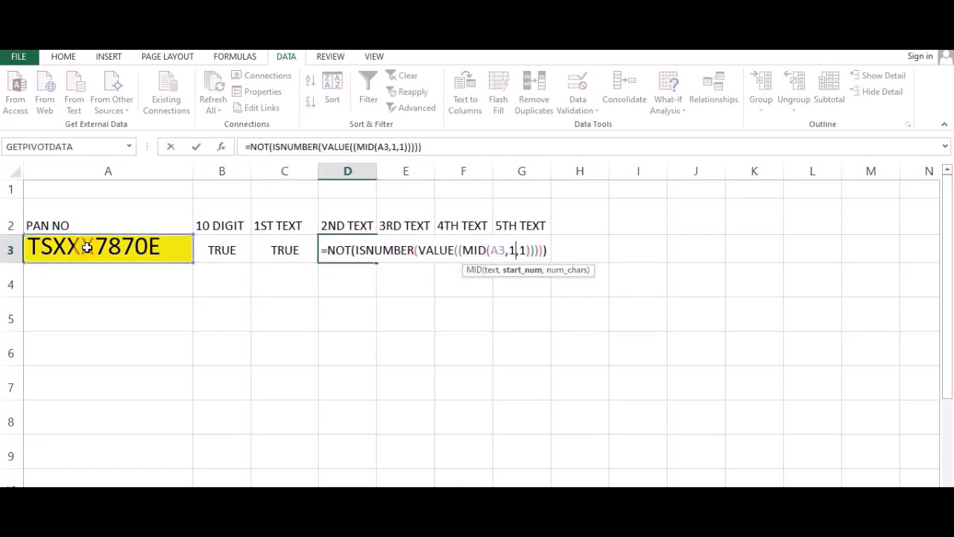
pyautogui.press('BackSpace')
pyautogui.write('2')
pyautogui.hotkey('ctrl', 'Return')
# Paste the copied formula into E3 under 3RD TEXT and set the MID start position to 3
pyautogui.press('Right')
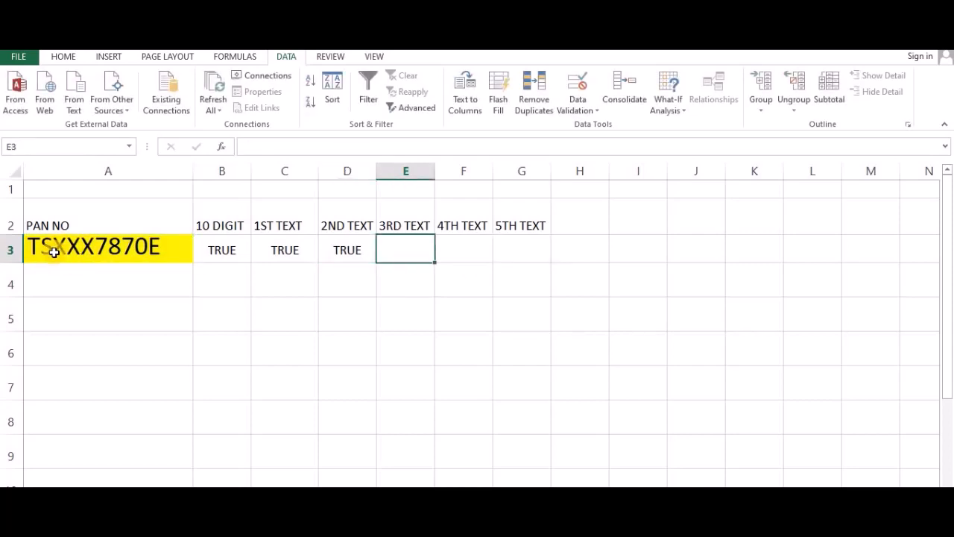
pyautogui.press('F2')
pyautogui.hotkey('ctrl', 'v')
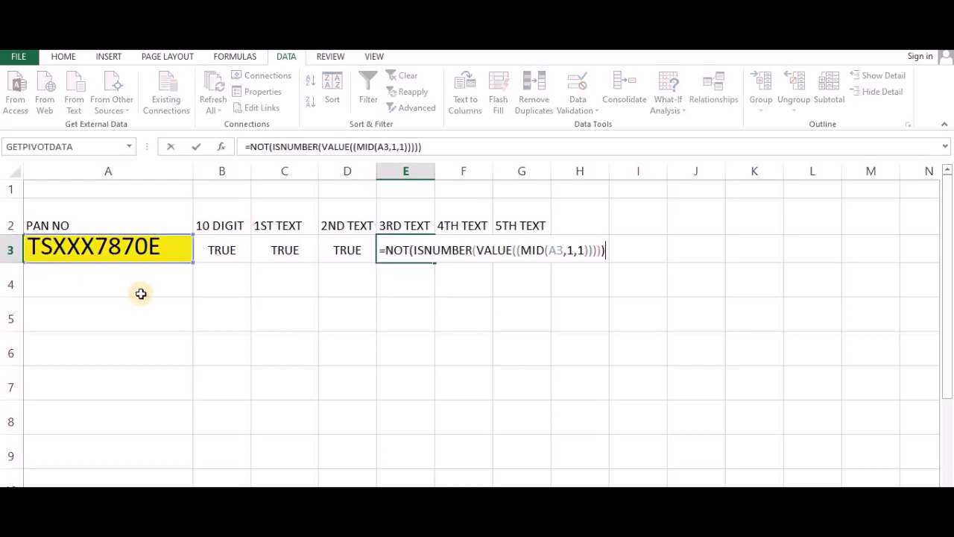
pyautogui.press('Left')
pyautogui.press('Left')
pyautogui.press('Left')
pyautogui.press('Left')
pyautogui.press('Left')
pyautogui.press('Left')
pyautogui.press('Left')
pyautogui.press('Left')
pyautogui.press('Right')
pyautogui.press('BackSpace')
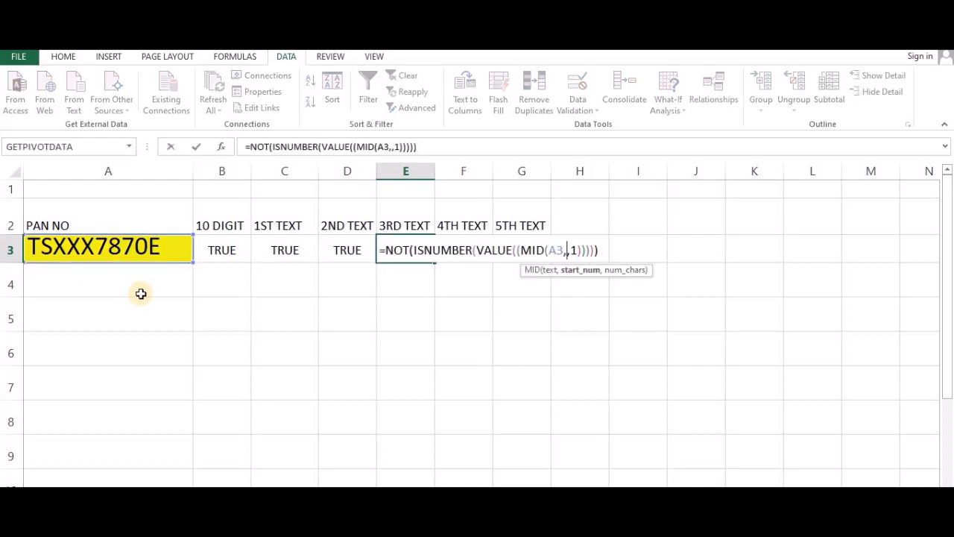
pyautogui.write('3')
pyautogui.press('Tab')
# Paste the copied formula into F3 under 4TH TEXT and set the MID start position to 4
pyautogui.press('F2')
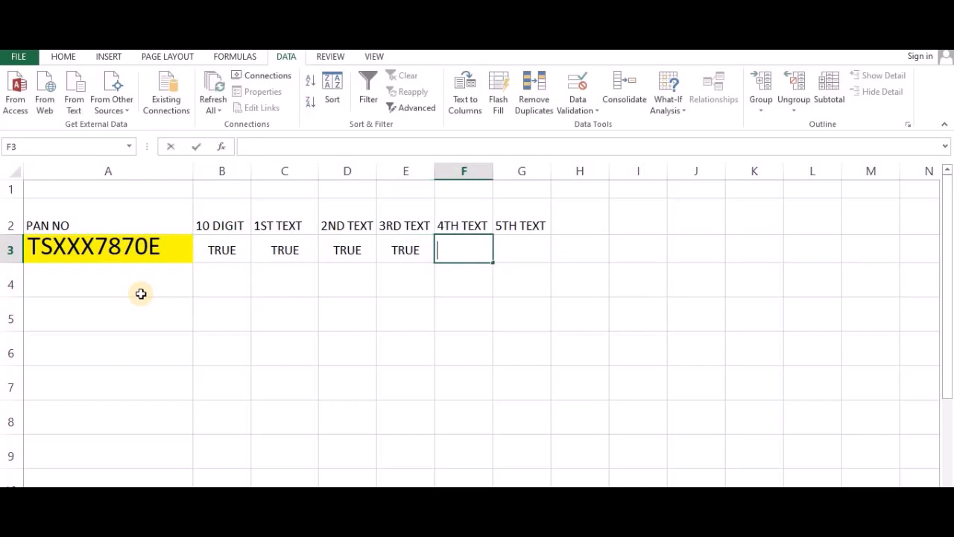
pyautogui.hotkey('ctrl', 'v')
pyautogui.press('Left')
pyautogui.press('Left')
pyautogui.press('Left')
pyautogui.press('Left')
pyautogui.press('Left')
pyautogui.press('Left')
pyautogui.press('Left')
pyautogui.press('Left')
pyautogui.press('Right')
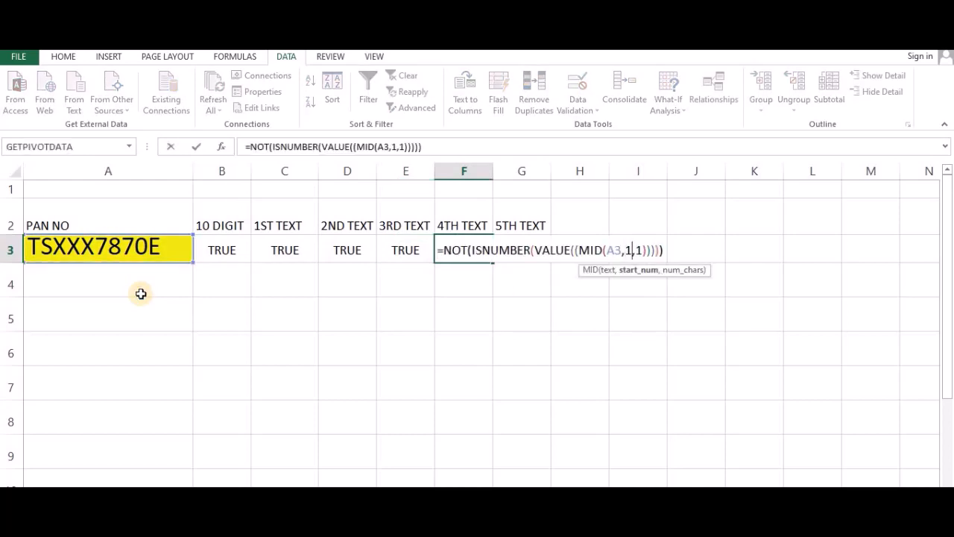
pyautogui.press('BackSpace')
pyautogui.write('4')
pyautogui.press('Tab')
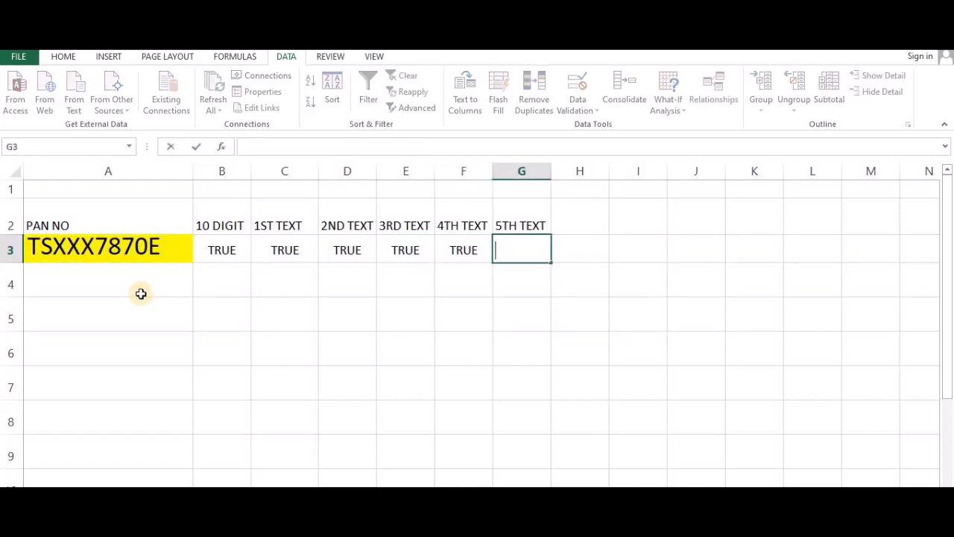
# Paste the copied formula into G3 under 5TH TEXT and set the MID start position to 5
pyautogui.press('F2')
pyautogui.hotkey('ctrl', 'v')
pyautogui.press('Left')
pyautogui.press('Left')
pyautogui.press('Left')
pyautogui.press('Left')
pyautogui.press('Left')
pyautogui.press('Left')
pyautogui.press('Left')
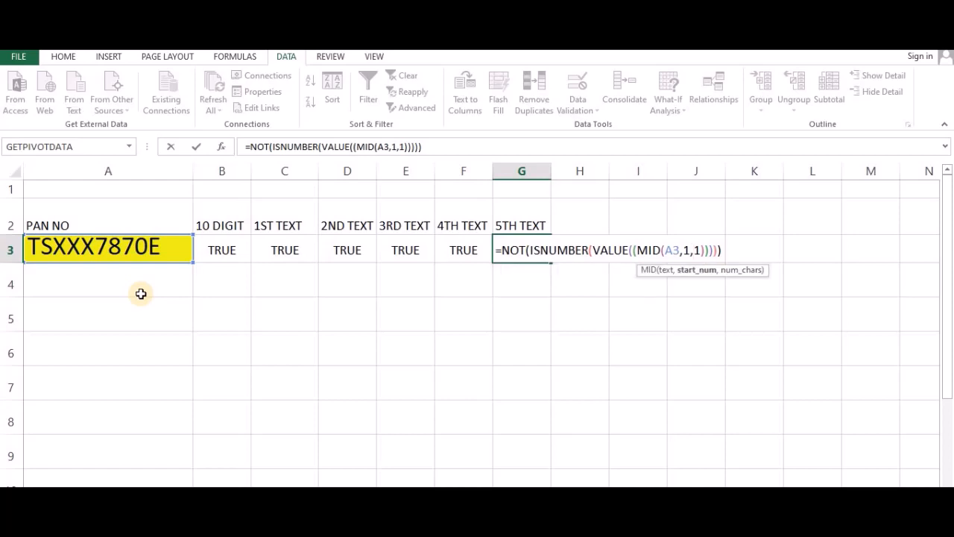
pyautogui.press('BackSpace')
pyautogui.write('5')
pyautogui.press('Return')
# Select C3:G3 to review the results of the five text checks
pyautogui.press('Up')
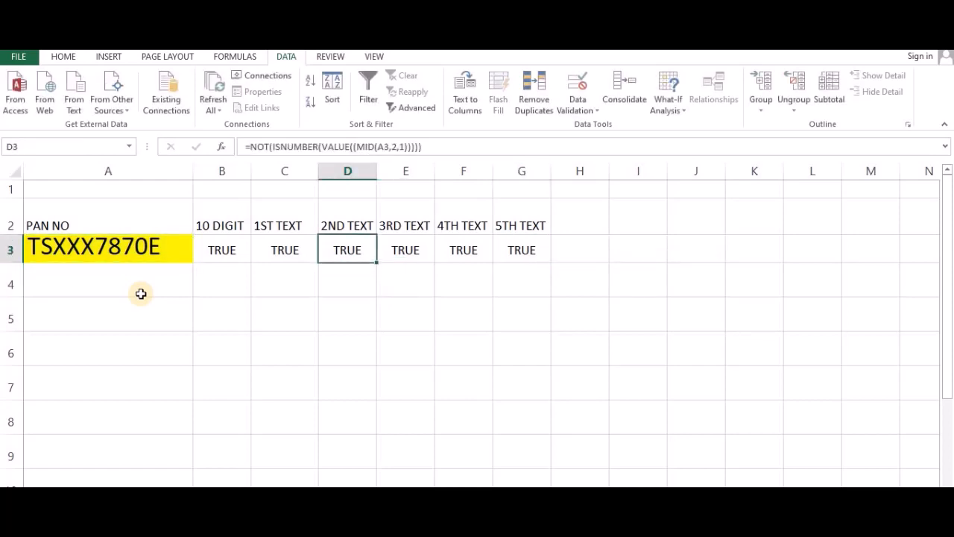
pyautogui.press('Left')
pyautogui.hotkey('shift', 'Right')
pyautogui.hotkey('shift', 'Right')
pyautogui.hotkey('shift', 'Right')
pyautogui.hotkey('shift', 'Right')
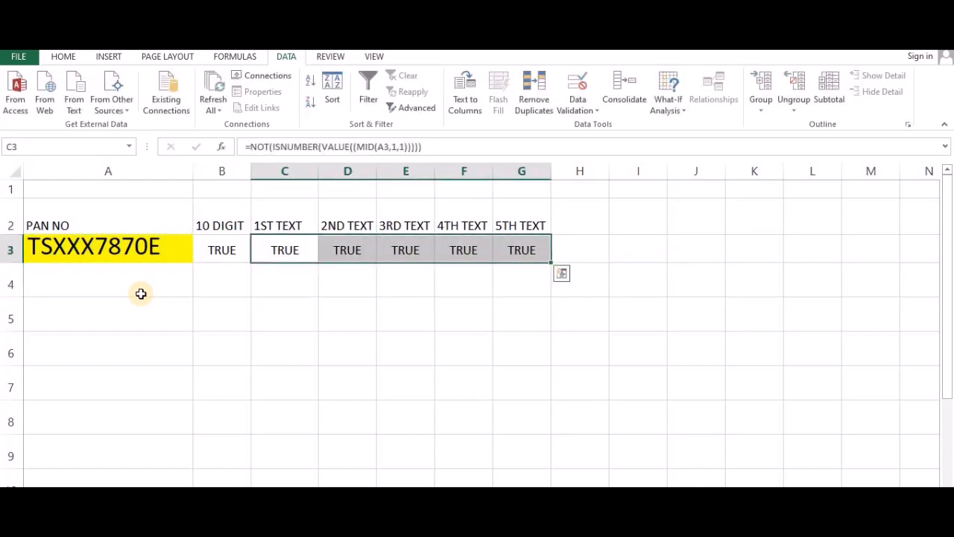
# Replace the first five characters of the PAN number in A3 with digits to test the text checks
pyautogui.press('Left')
pyautogui.press('Left')
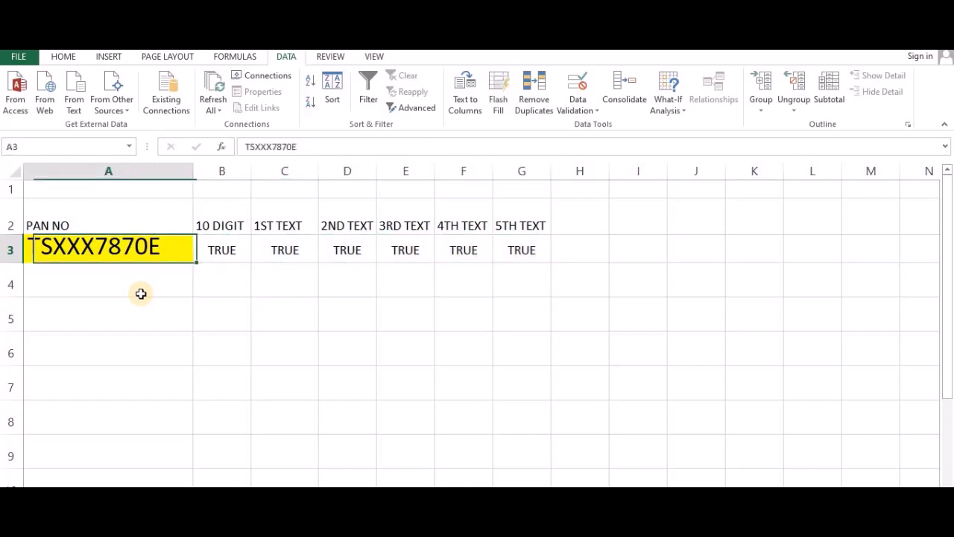
pyautogui.press('F2')
pyautogui.press('Home')
pyautogui.hotkey('shift', 'Right')
pyautogui.hotkey('shift', 'Right')
pyautogui.hotkey('shift', 'Right')
pyautogui.hotkey('shift', 'Right')
pyautogui.hotkey('shift', 'Right')
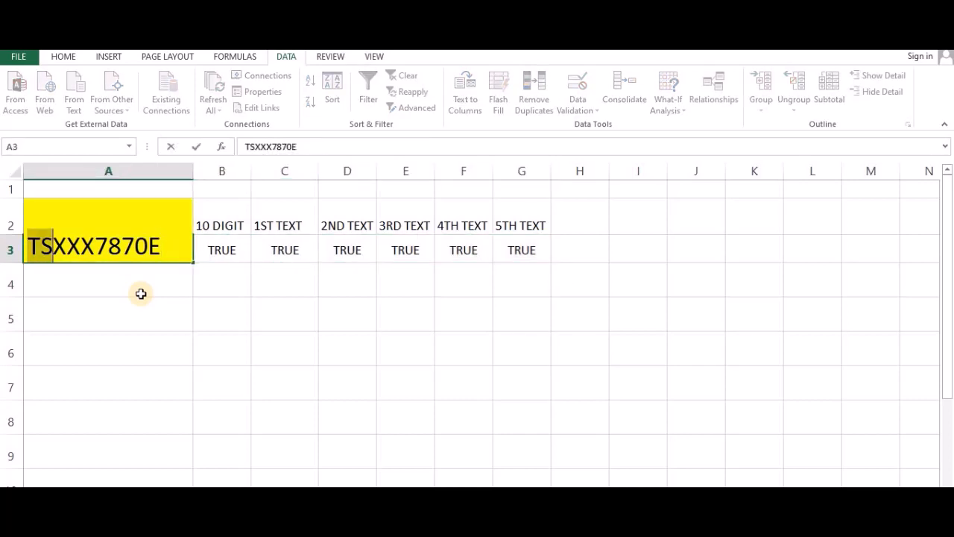
pyautogui.write('0005')
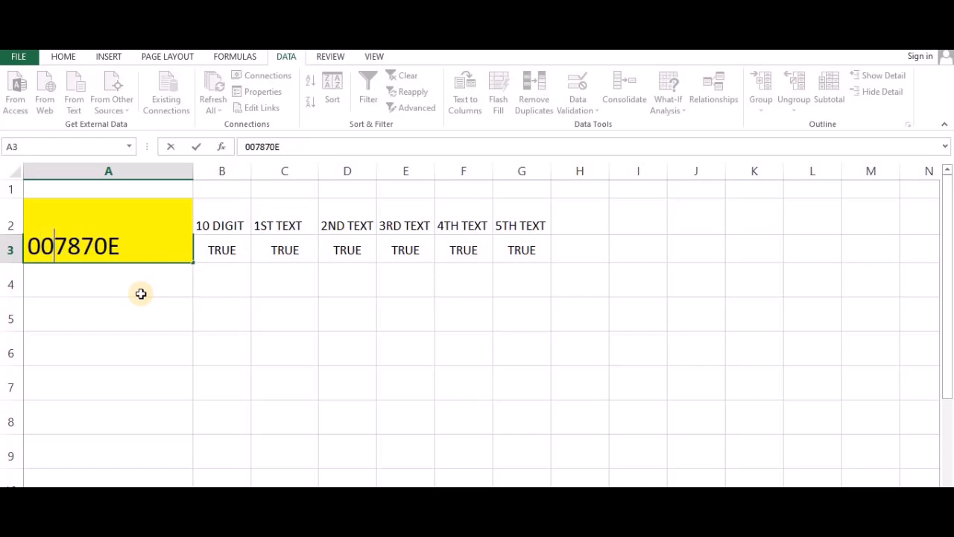
pyautogui.write('5')
pyautogui.press('Return')
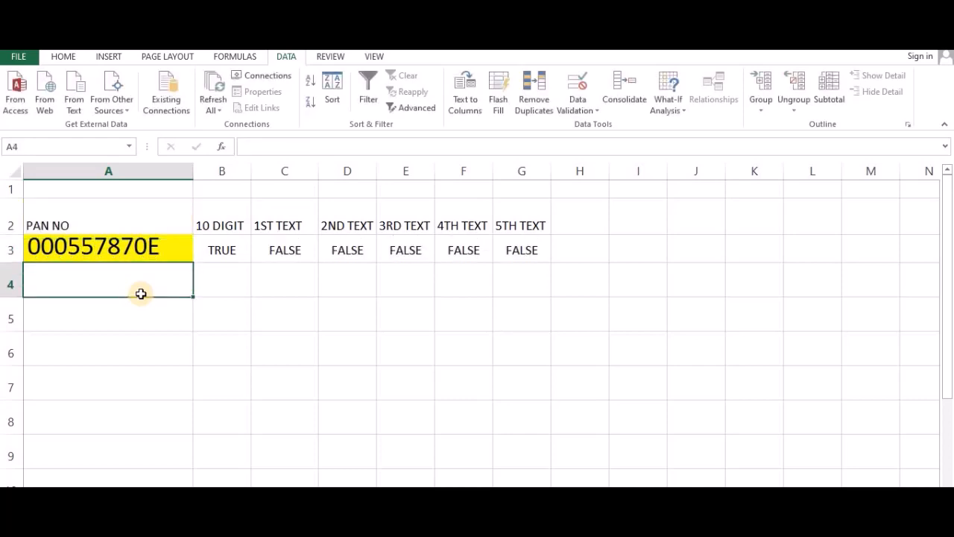
# Review the results of the text checks in row 3, from 1ST TEXT to 5TH TEXT
pyautogui.press('Up')
pyautogui.press('Right')
pyautogui.press('Right')
pyautogui.press('Right')
pyautogui.press('Right')
pyautogui.press('Right')
pyautogui.press('Right')
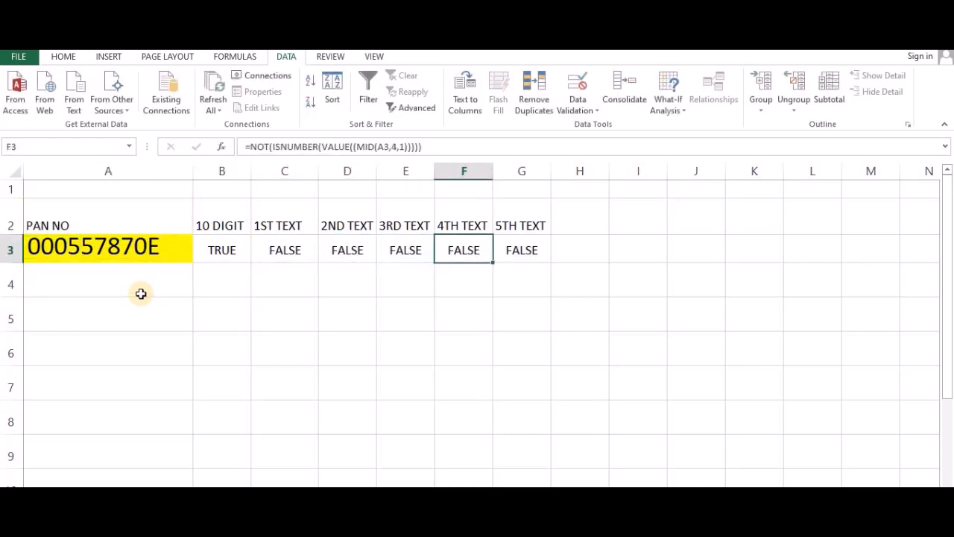
pyautogui.press('Left')
pyautogui.press('Left')
pyautogui.press('Left')
pyautogui.press('Left')
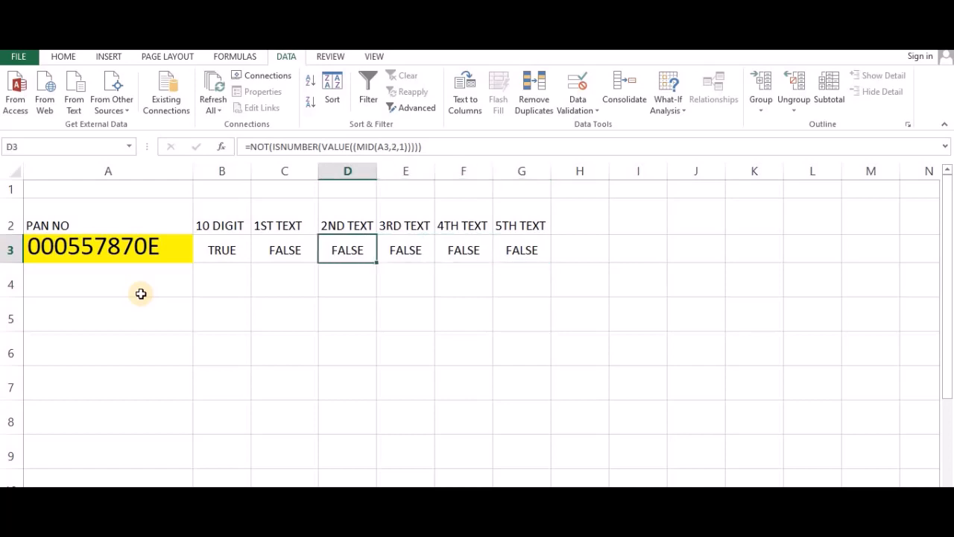
pyautogui.press('Right')
pyautogui.press('Right')
pyautogui.press('Right')
pyautogui.press('Right')
# Replace the first five characters of the PAN number in A3 with letters
pyautogui.press('Home')
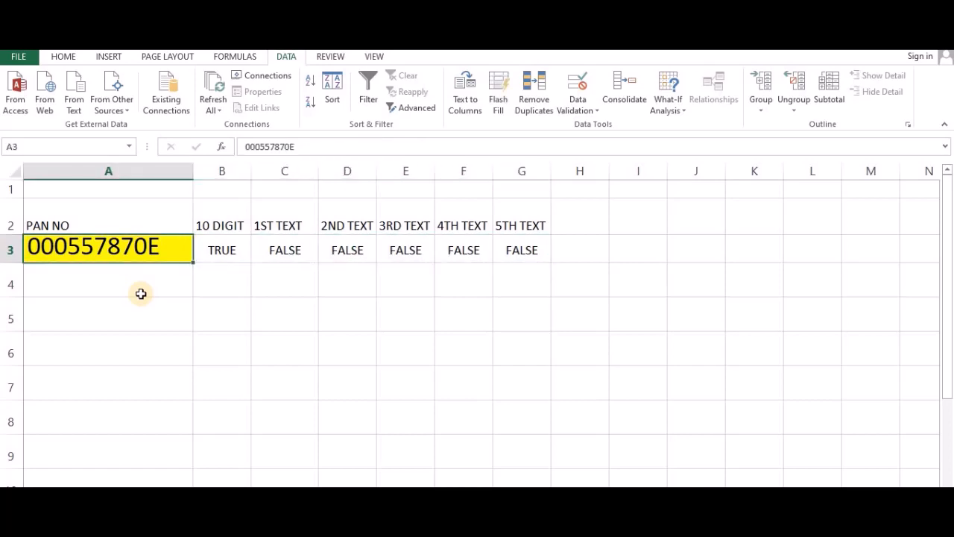
pyautogui.press('F2')
pyautogui.press('Home')
pyautogui.hotkey('shift', 'Right')
pyautogui.hotkey('shift', 'Right')
pyautogui.hotkey('shift', 'Right')
pyautogui.hotkey('shift', 'Right')
pyautogui.hotkey('shift', 'Right')
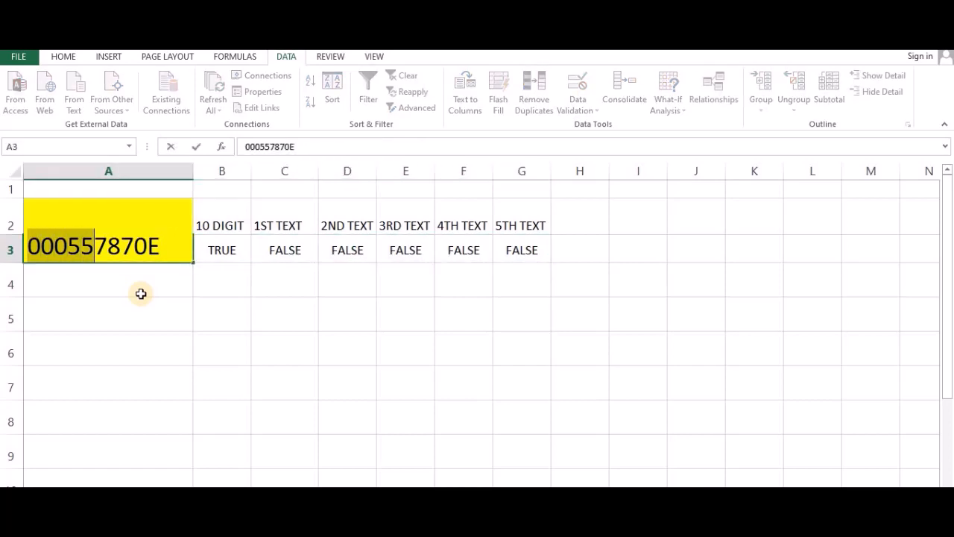
pyautogui.write('XXXGG')
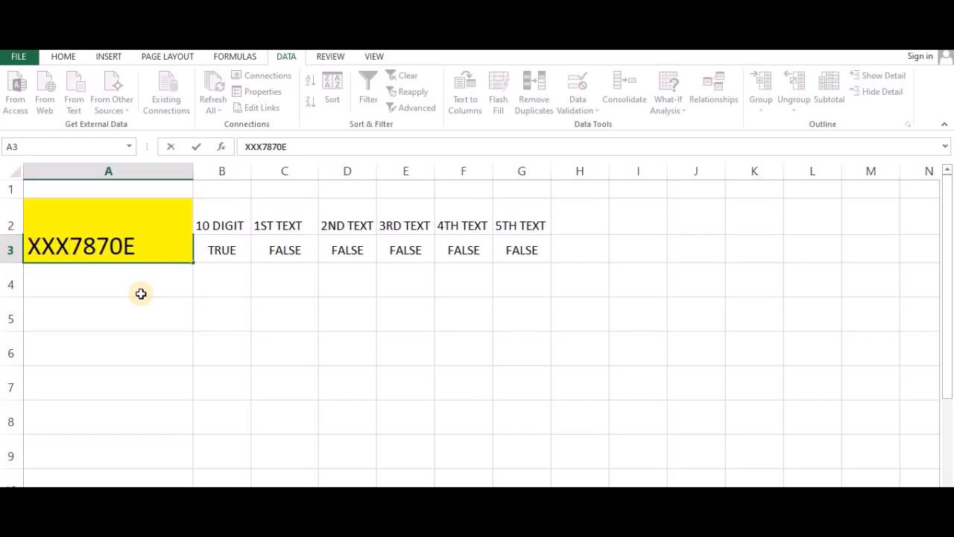
pyautogui.press('Return')
pyautogui.press('Up')
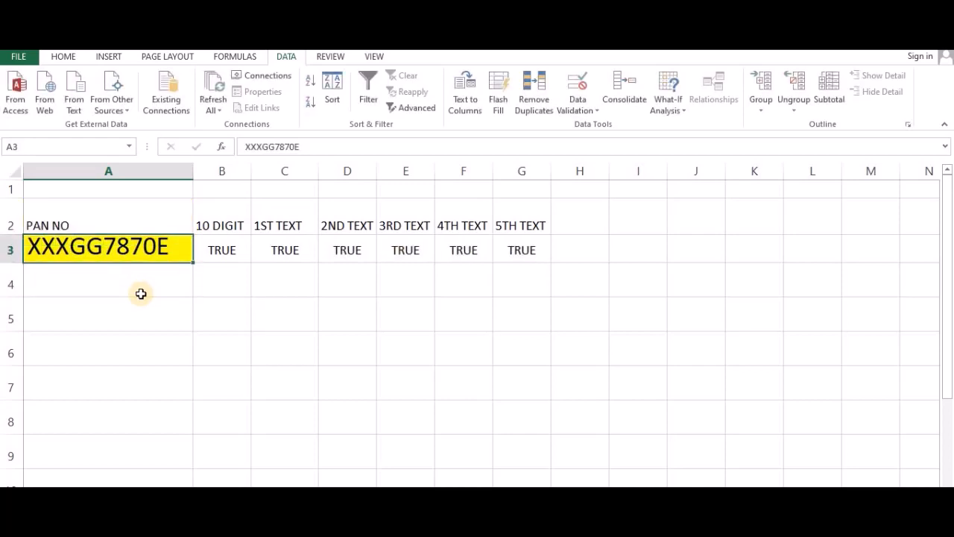
# Enter the header "6 TO 9 NUMBER" in H2, beside 5TH TEXT
pyautogui.press('Right')
pyautogui.press('Right')
pyautogui.press('Right')
pyautogui.press('Right')
pyautogui.press('Right')
pyautogui.press('Right')
pyautogui.press('Up')
pyautogui.press('Right')
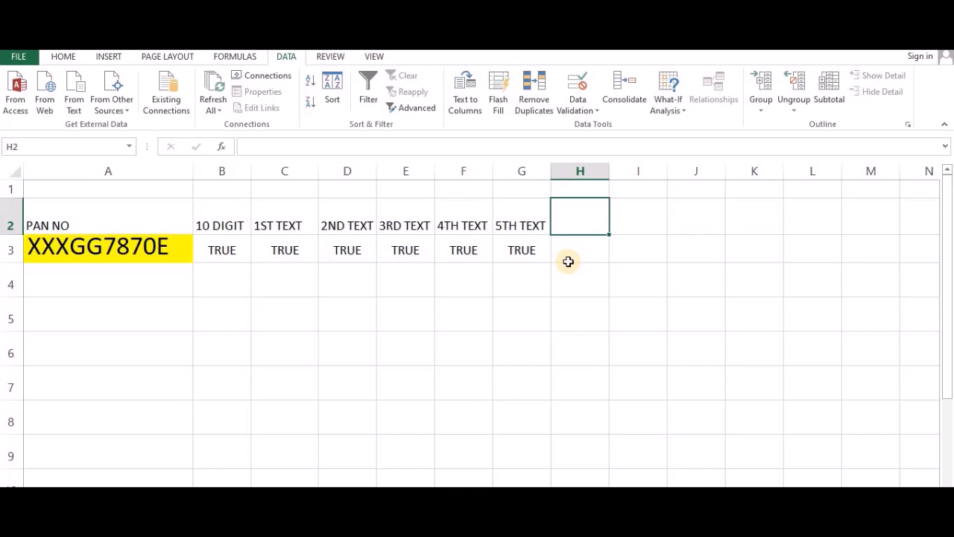
pyautogui.write('6T')
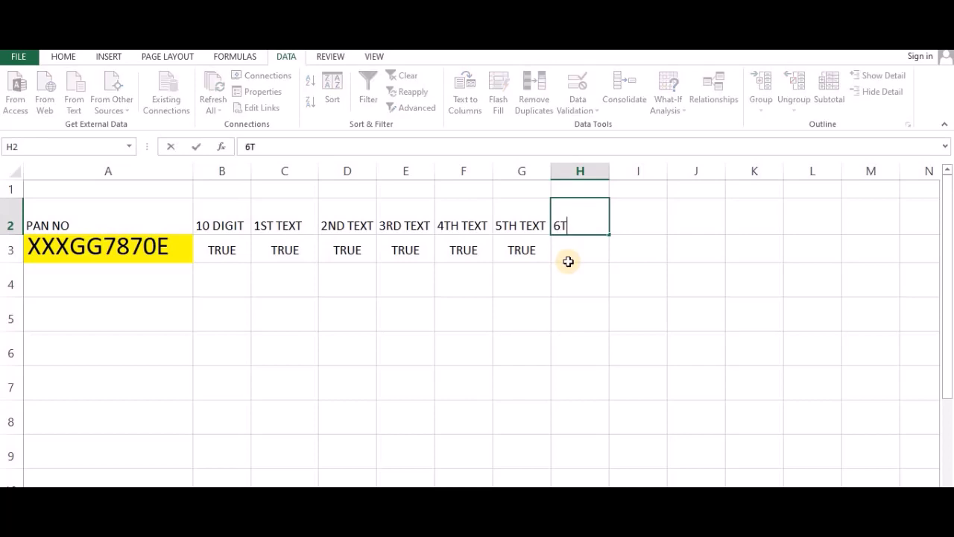
pyautogui.press('BackSpace')
pyautogui.write('TO 9 NUMBER')
pyautogui.press('Return')
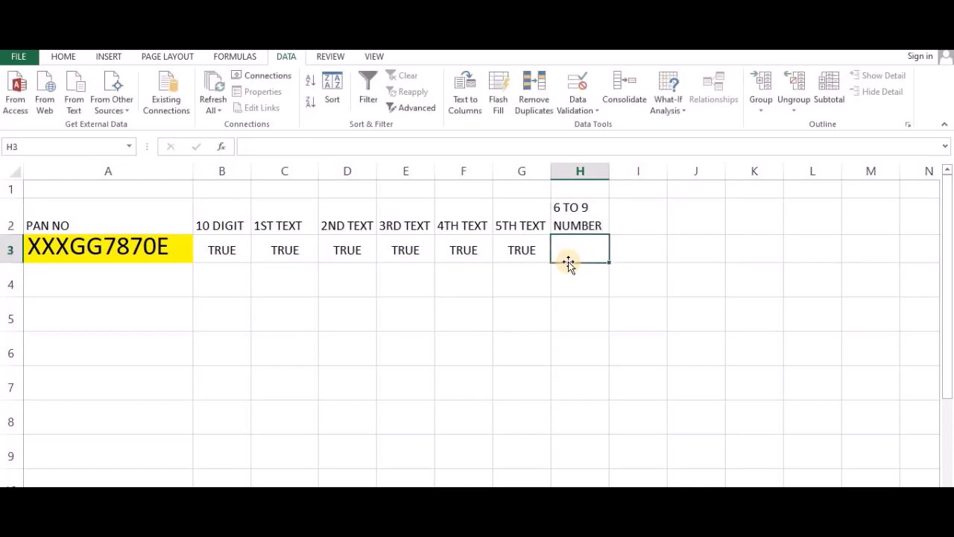
# Enter =MID(A3,6,4) in H3 to extract the four characters starting at position 6 of the PAN number
pyautogui.write('=MID(')
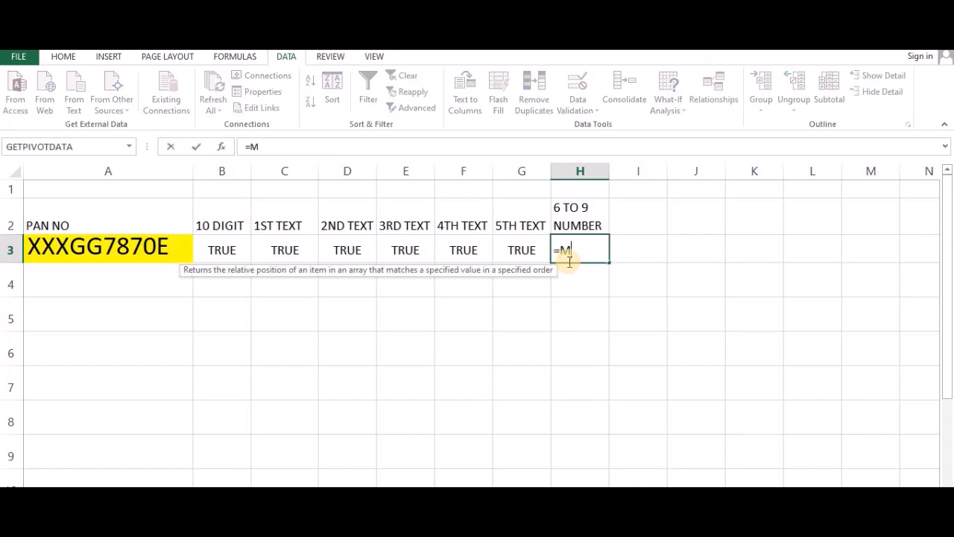
pyautogui.click(108, 242)
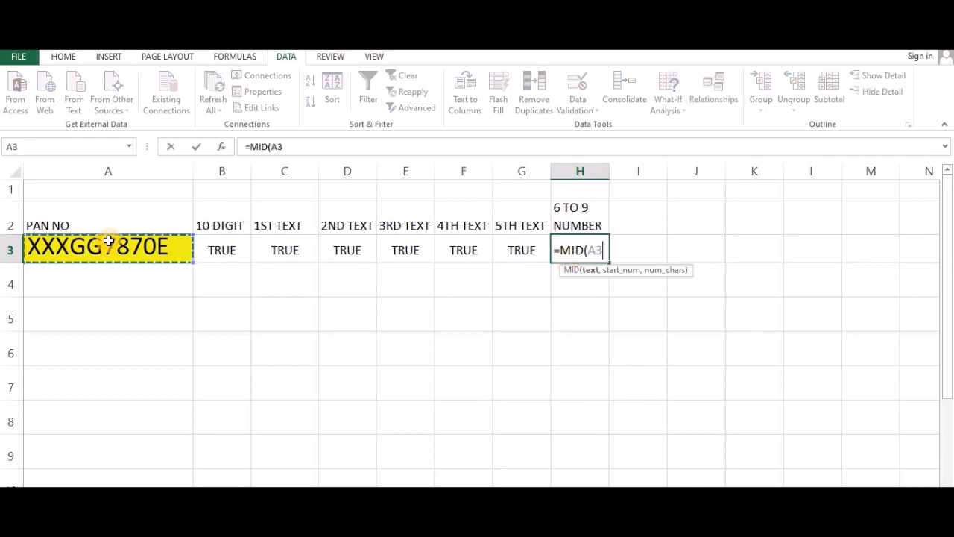
pyautogui.write(',')
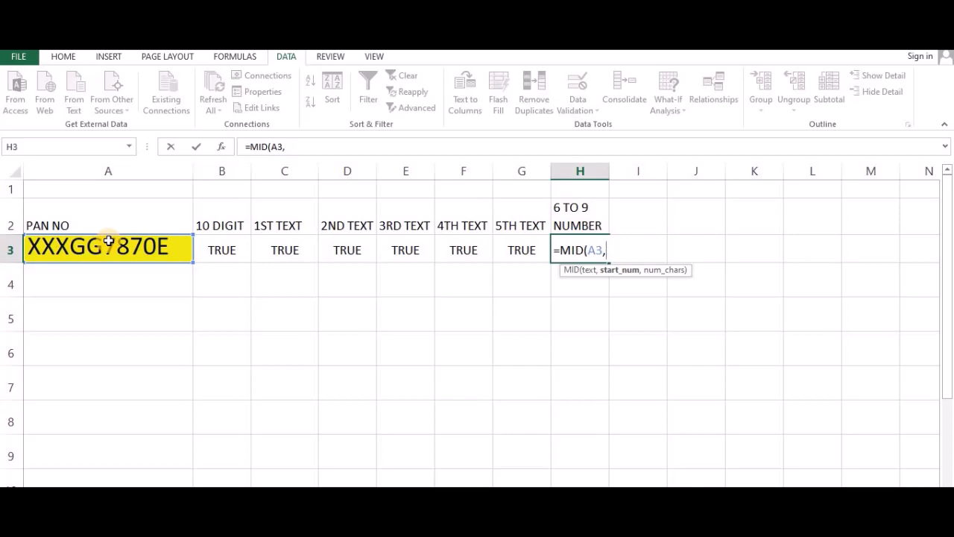
pyautogui.write('6,')
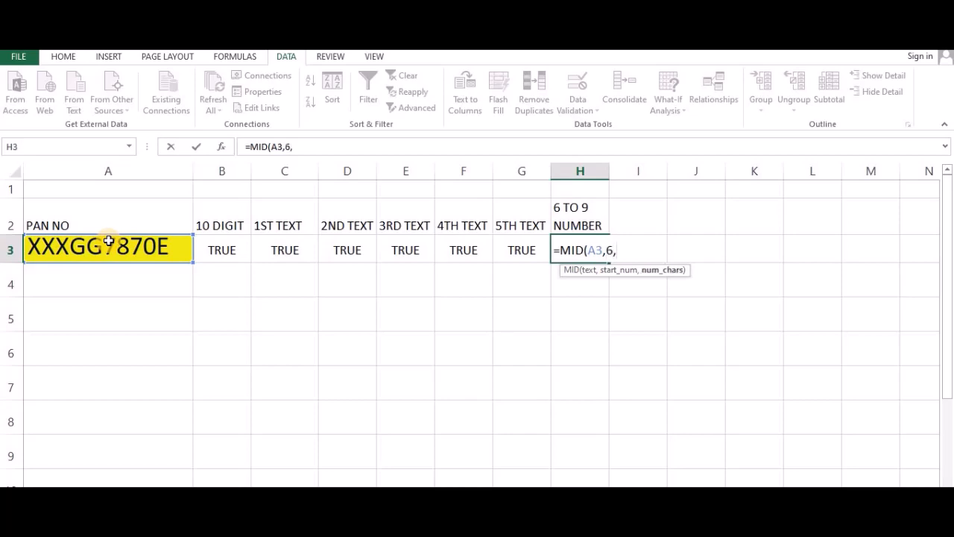
pyautogui.write('4)')
pyautogui.press('Return')
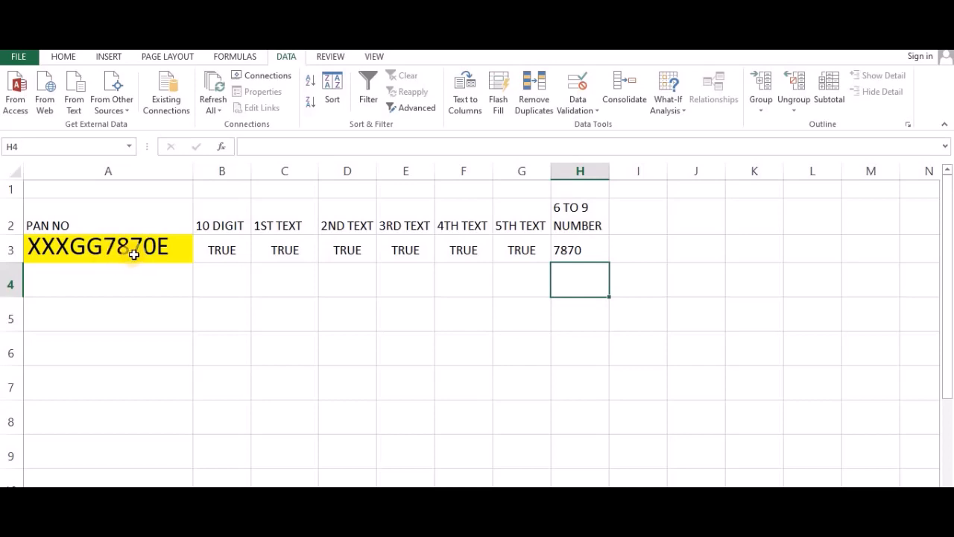
# Wrap the H3 formula in a number test so it reads =ISNUMBER(VALUE(MID(A3,6,4)))
pyautogui.click(576, 255)
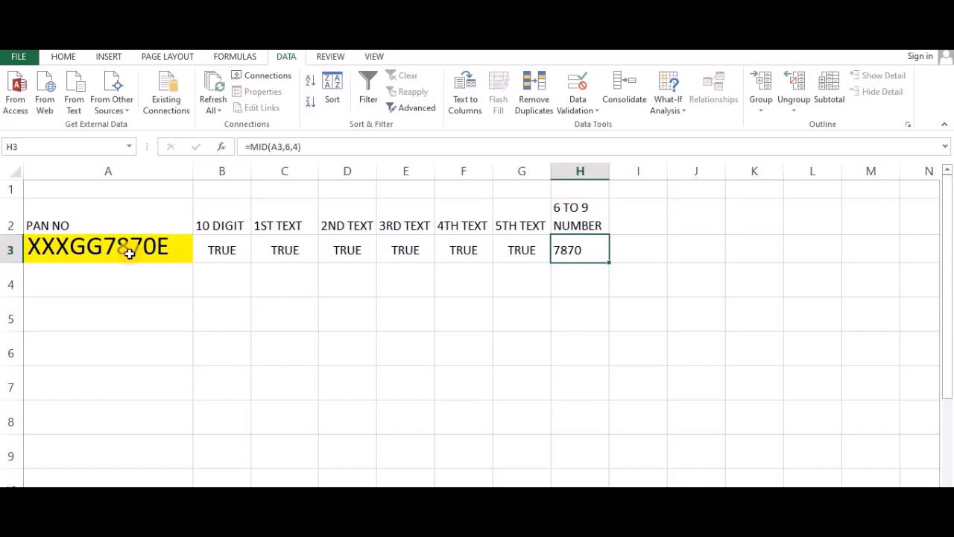
pyautogui.press('F2')
pyautogui.press('Home')
pyautogui.press('Right')
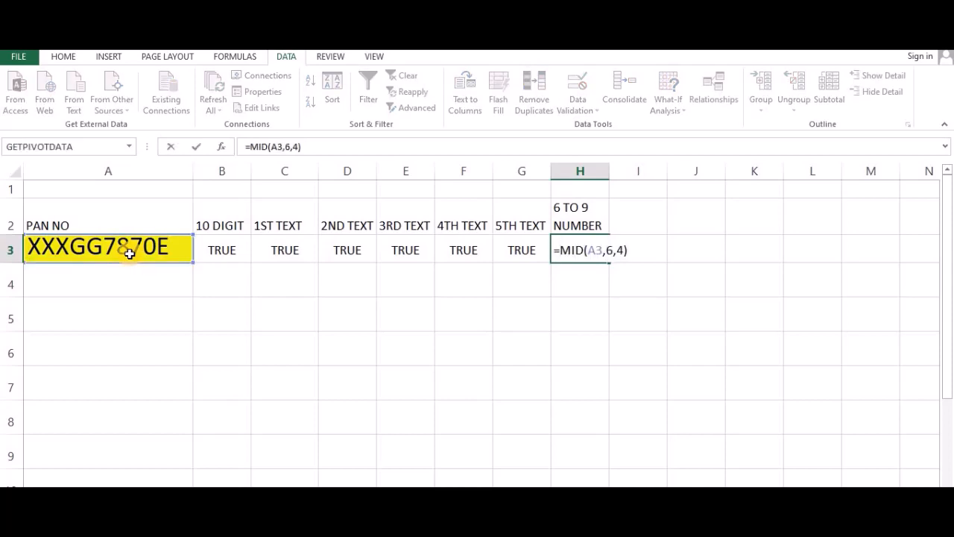
pyautogui.write('ISNUMBER')
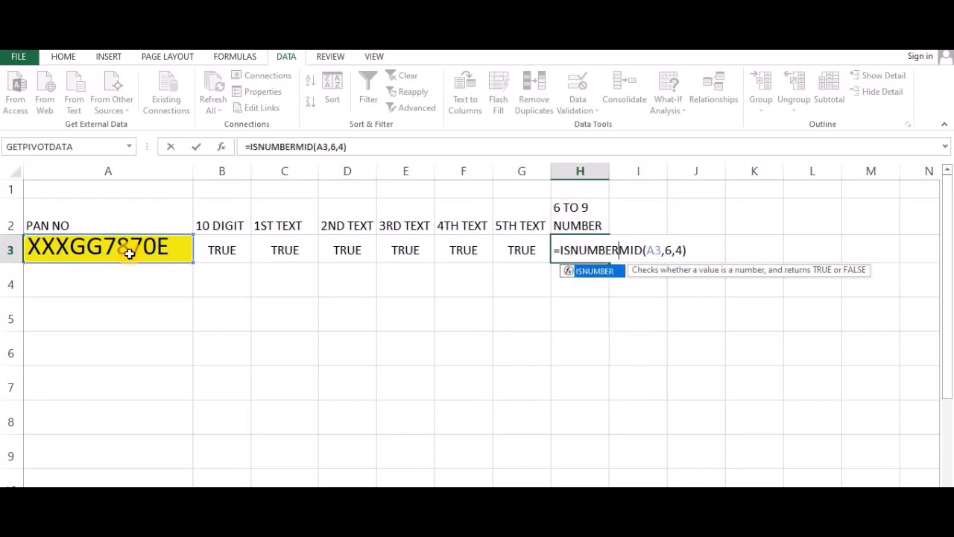
pyautogui.write('(')
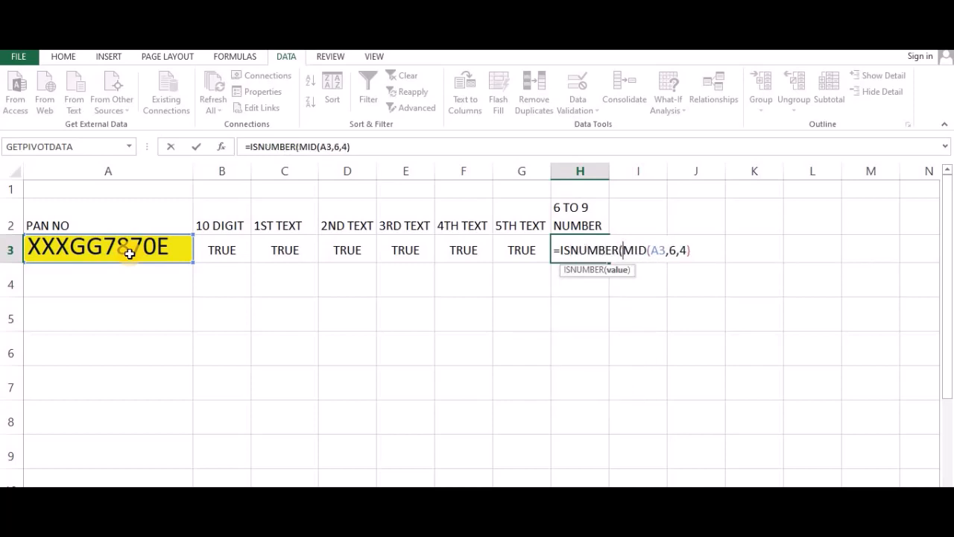
pyautogui.write('VAL')
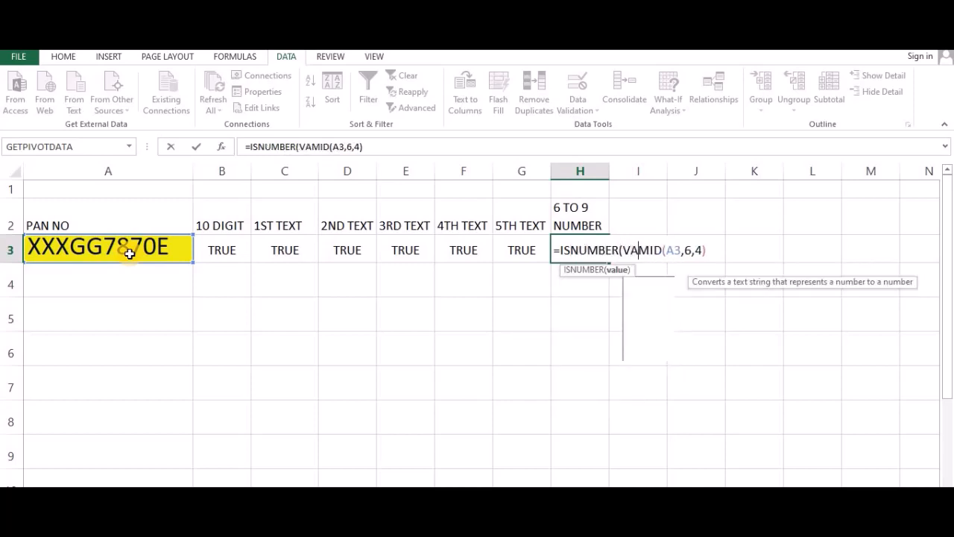
pyautogui.write('UE(')
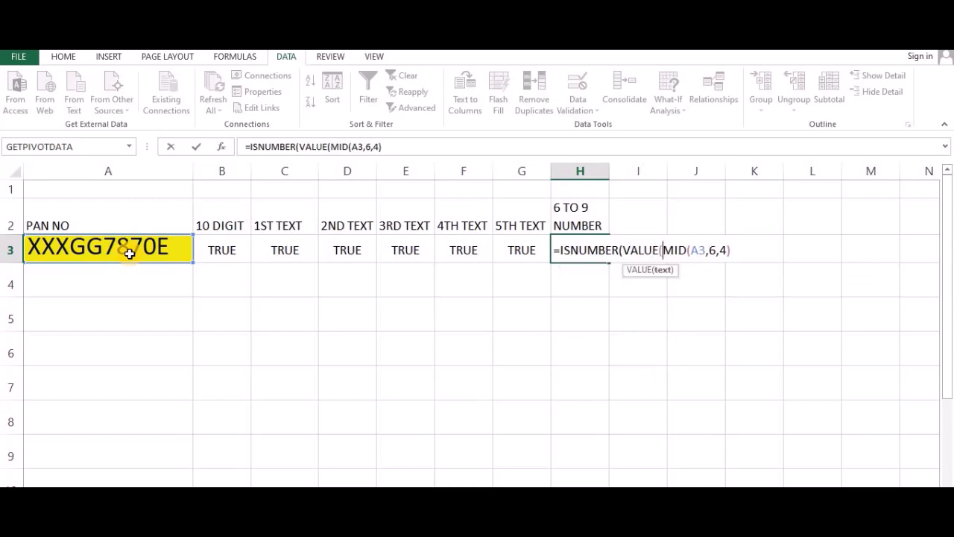
pyautogui.press('End')
pyautogui.write('))')
pyautogui.press('Return')
pyautogui.press('Up')
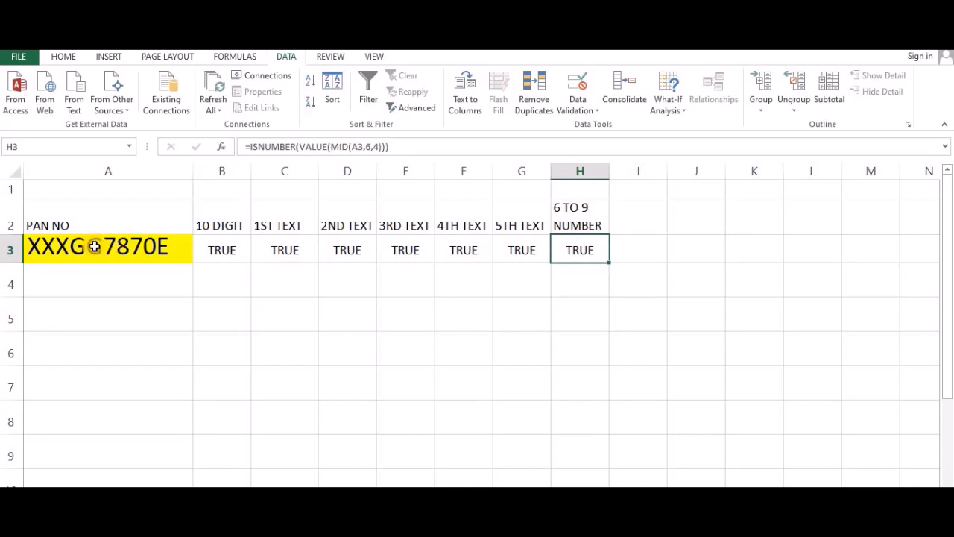
# Change the sixth to ninth characters of the PAN number in A3 to two digits followed by two letters to test H3
pyautogui.click(95, 247)
pyautogui.press('F2')
pyautogui.press('Left')
pyautogui.press('Left')
pyautogui.press('Right')
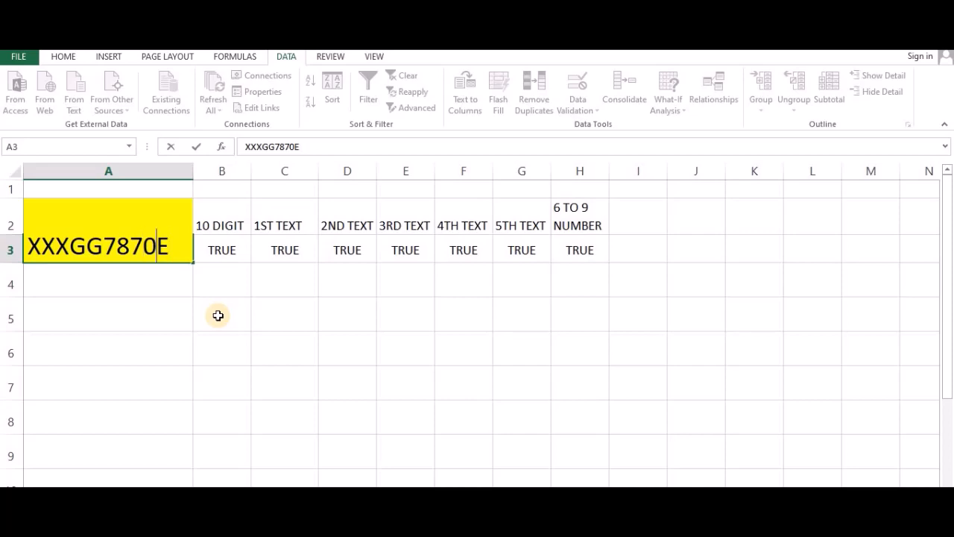
pyautogui.hotkey('shift', 'Left')
pyautogui.hotkey('shift', 'Left')
pyautogui.hotkey('shift', 'Left')
pyautogui.hotkey('shift', 'Left')
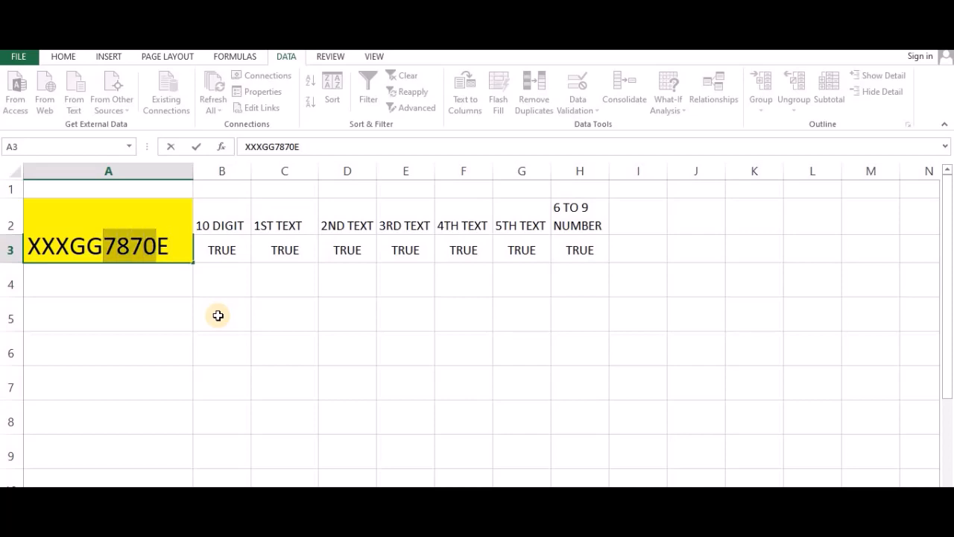
pyautogui.write('78GG')
pyautogui.hotkey('ctrl', 'Return')
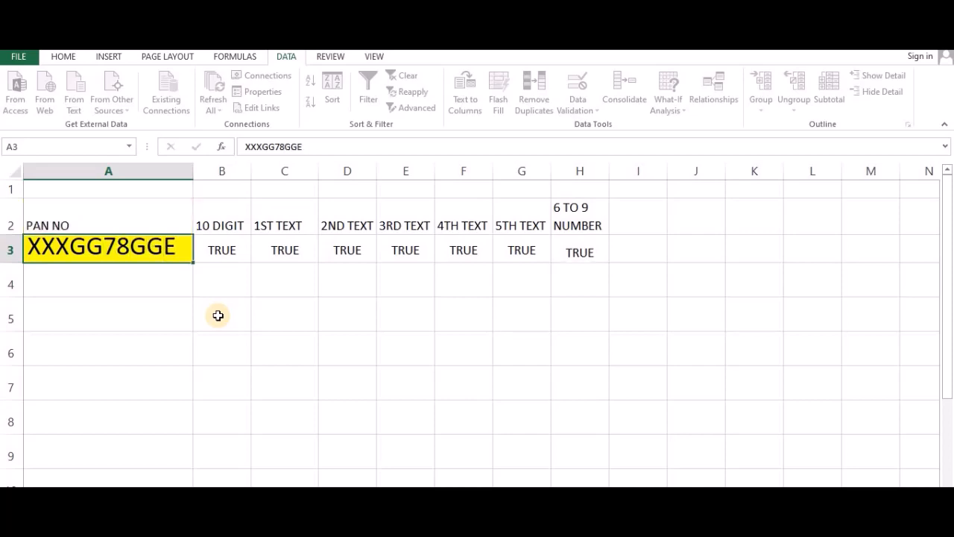
pyautogui.press('Return')
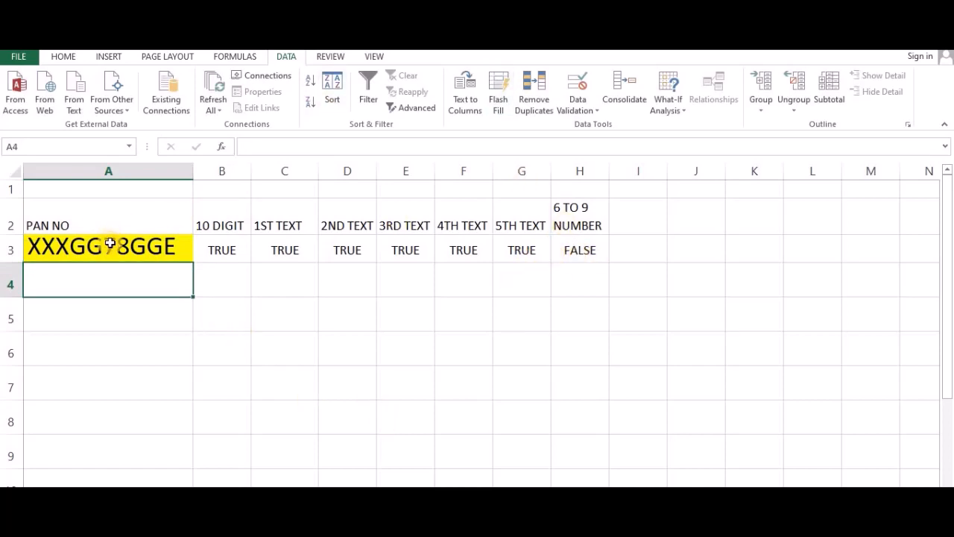
# Replace the letters in the eighth and ninth positions of the PAN number in A3 with digits
pyautogui.click(162, 246)
pyautogui.press('F2')
pyautogui.press('Left')
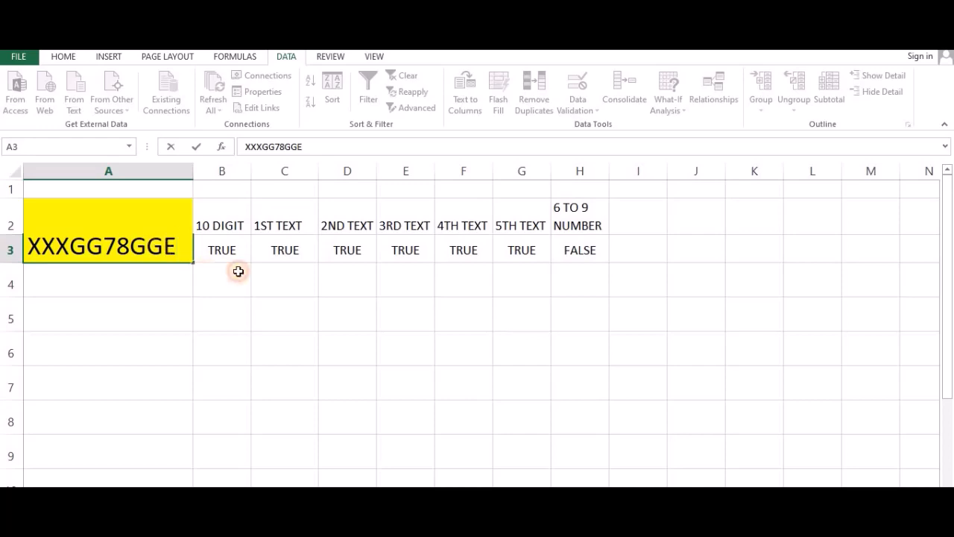
pyautogui.hotkey('shift', 'Left')
pyautogui.hotkey('shift', 'Left')
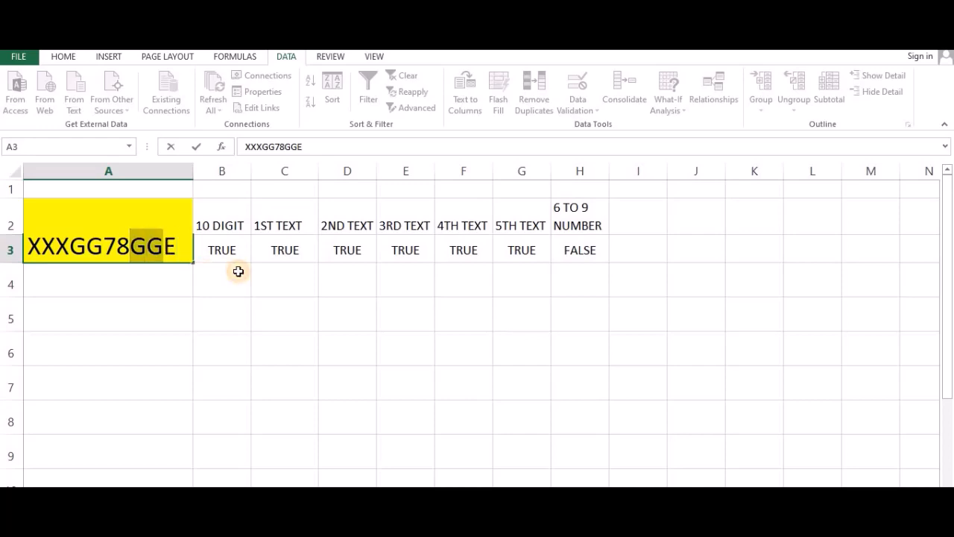
pyautogui.write('00')
pyautogui.press('Return')
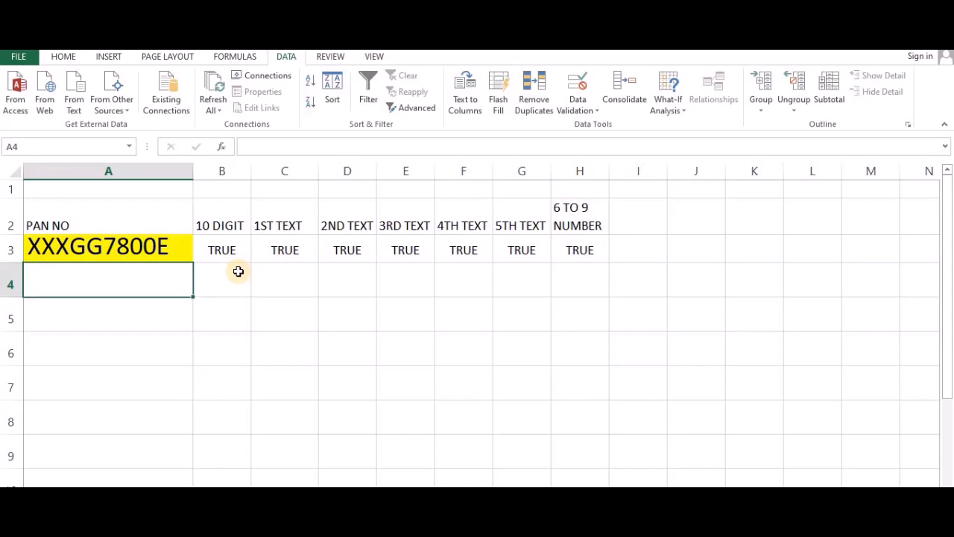
# Add the heading 10TH TEXT in cell I2
pyautogui.press('Up')
pyautogui.press('Right')
pyautogui.press('Right')
pyautogui.press('Right')
pyautogui.press('Right')
pyautogui.press('Right')
pyautogui.press('Right')
pyautogui.press('Right')
pyautogui.press('Up')
pyautogui.press('Right')
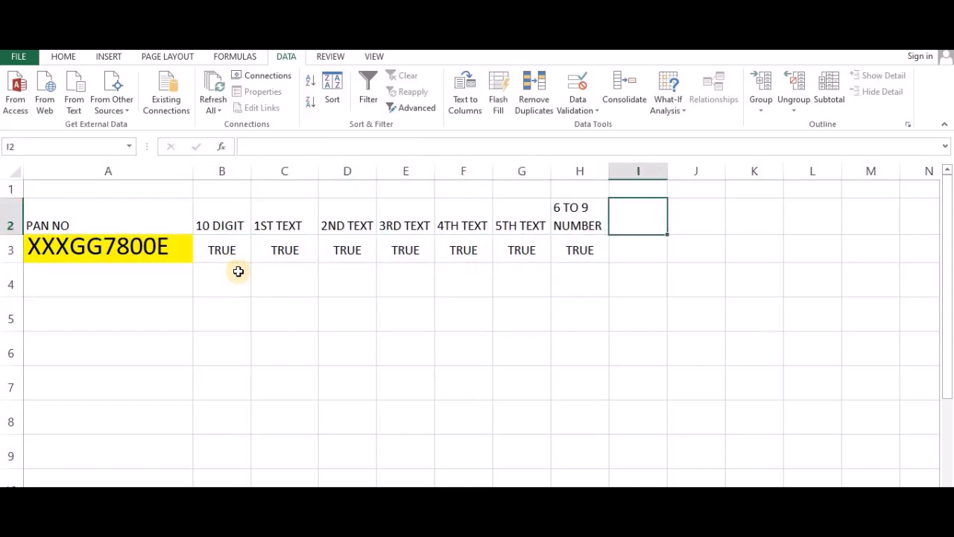
pyautogui.write('10TH ')
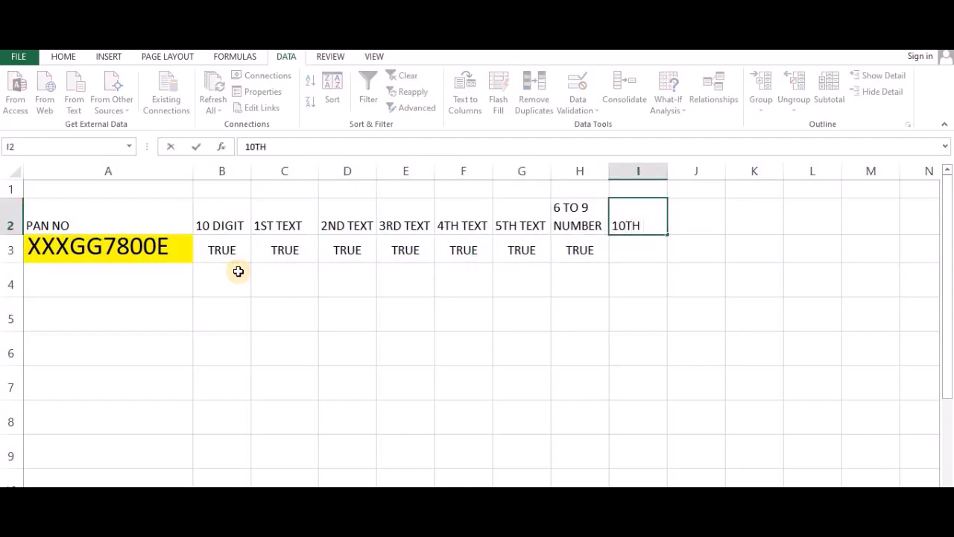
pyautogui.write('TEXT')
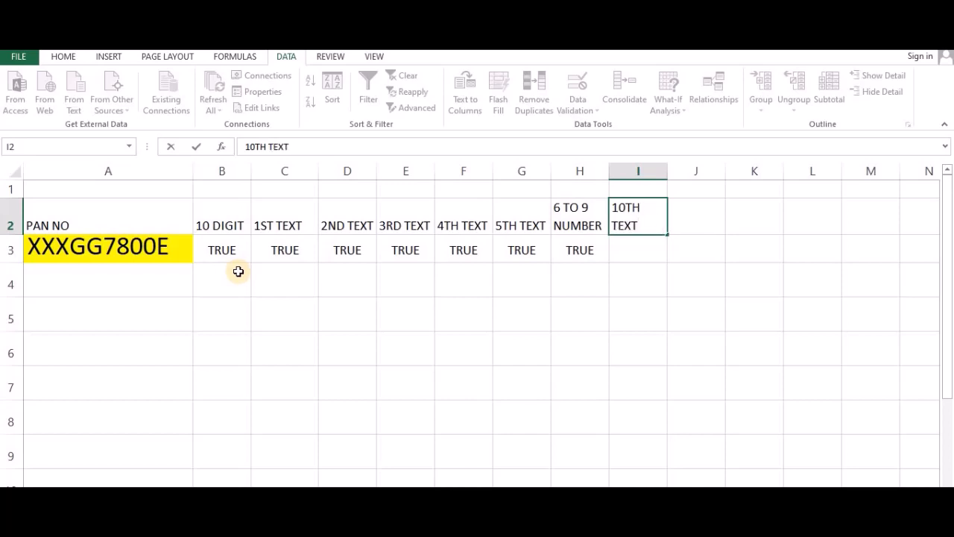
pyautogui.press('Return')
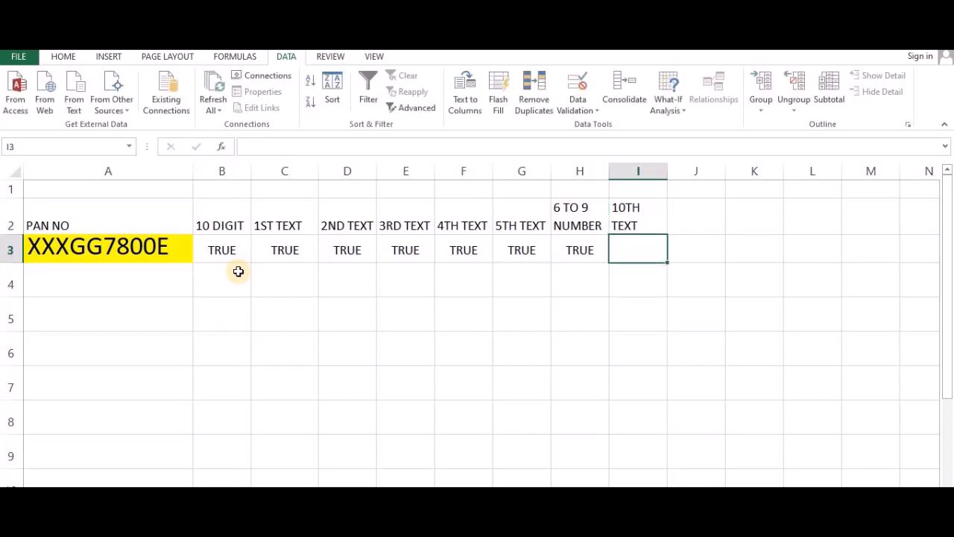
# Copy the formula text of G3 into cell I3, keeping its reference to A3
pyautogui.press('Left')
pyautogui.press('Left')
pyautogui.press('F2')
pyautogui.hotkey('shift', 'Home')
pyautogui.hotkey('ctrl', 'c')
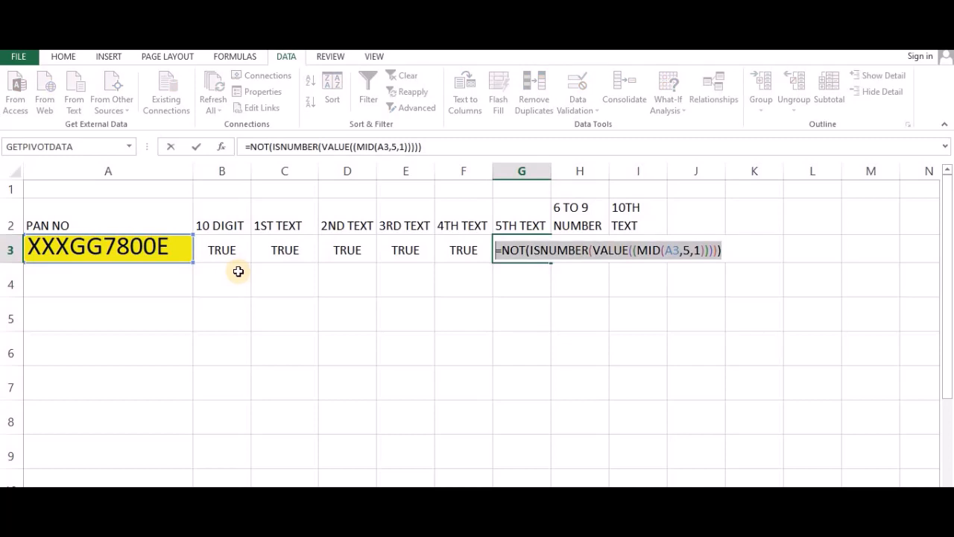
pyautogui.press('Return')
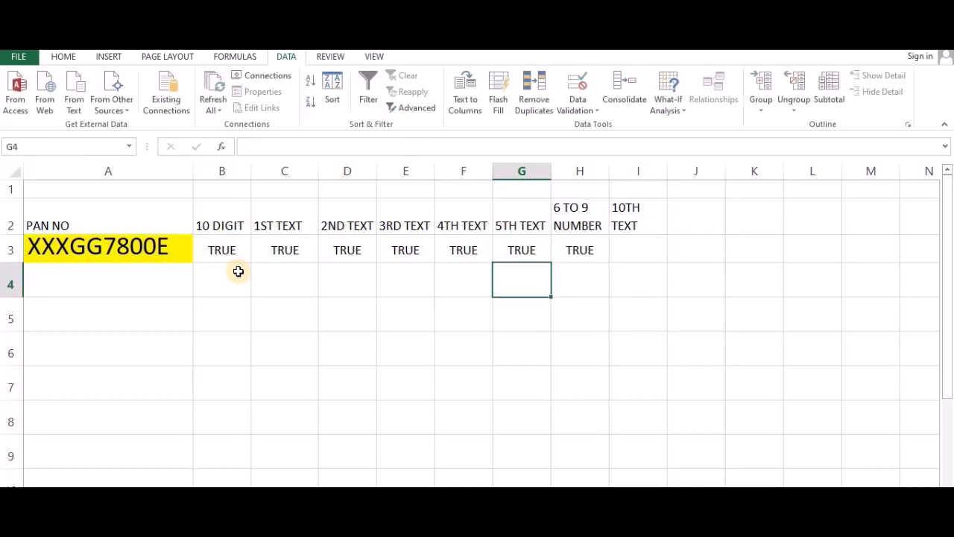
pyautogui.press('Up')
pyautogui.press('Right')
pyautogui.press('Right')
pyautogui.press('F2')
pyautogui.hotkey('ctrl', 'v')
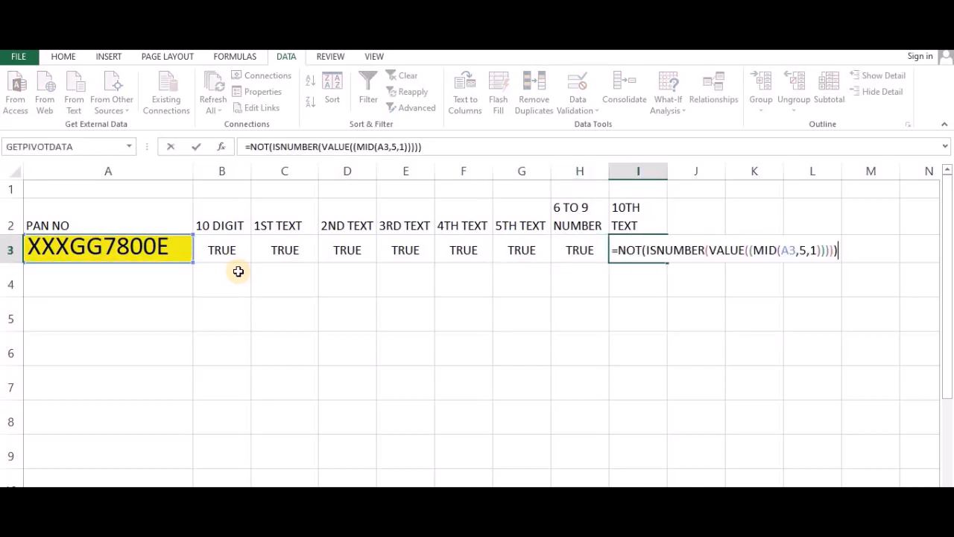
# Set the MID start position in the I3 formula to 10 so it reads =NOT(ISNUMBER(VALUE((MID(A3,10,1)))))
pyautogui.press('Left')
pyautogui.press('Left')
pyautogui.press('Left')
pyautogui.press('Left')
pyautogui.press('Left')
pyautogui.press('Left')
pyautogui.press('Left')
pyautogui.press('BackSpace')
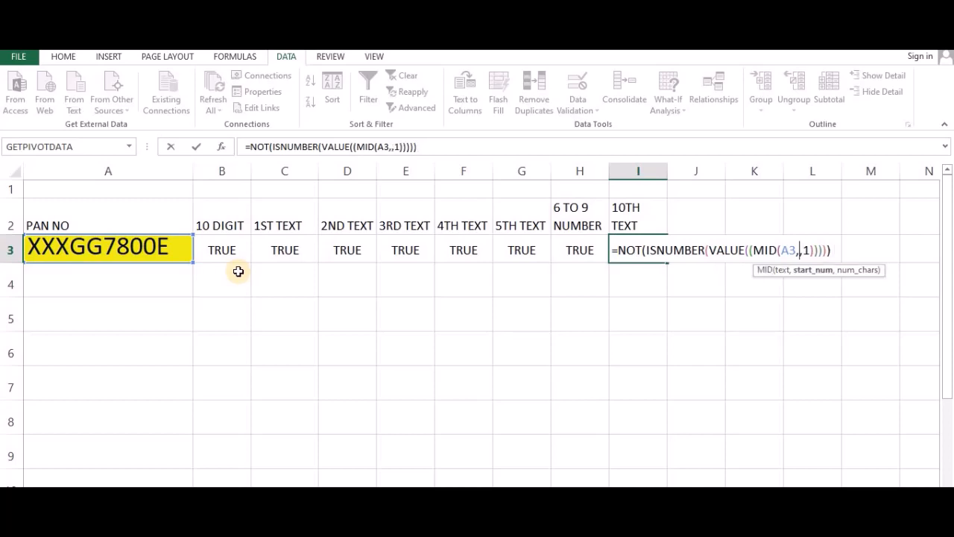
pyautogui.write('10')
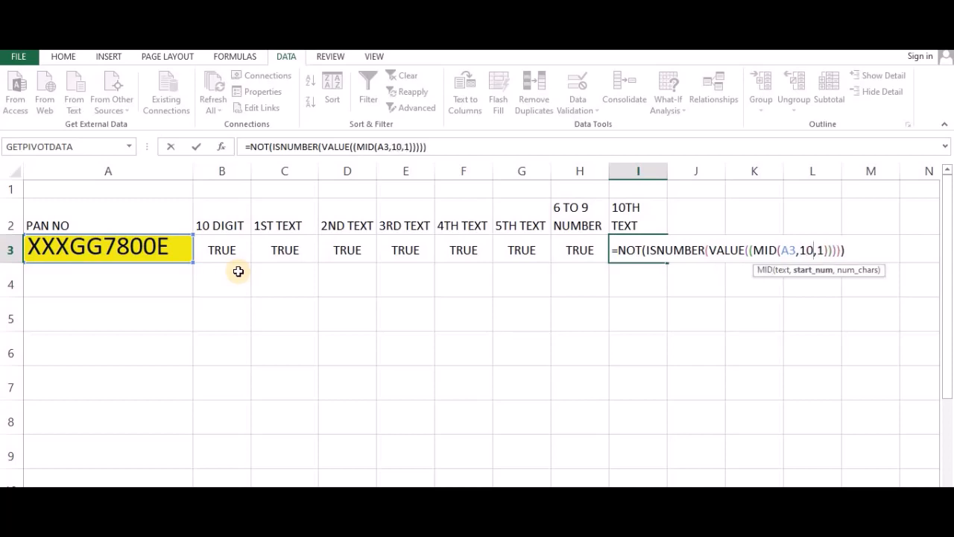
pyautogui.press('Return')
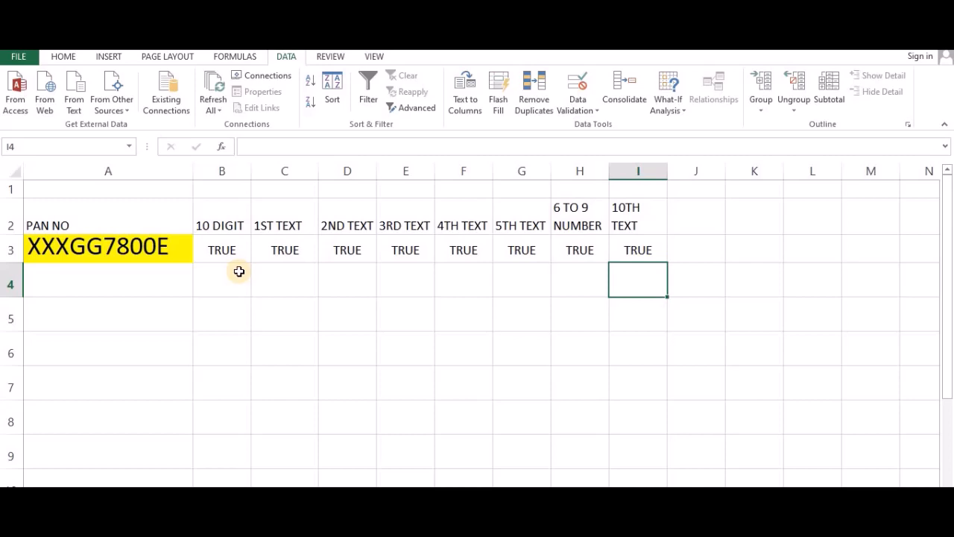
# Select C3, show the Office clipboard contents and clear all collected items
pyautogui.press('Up')
pyautogui.press('Left')
pyautogui.press('Left')
pyautogui.press('Left')
pyautogui.press('Left')
pyautogui.press('Left')
pyautogui.press('Left')
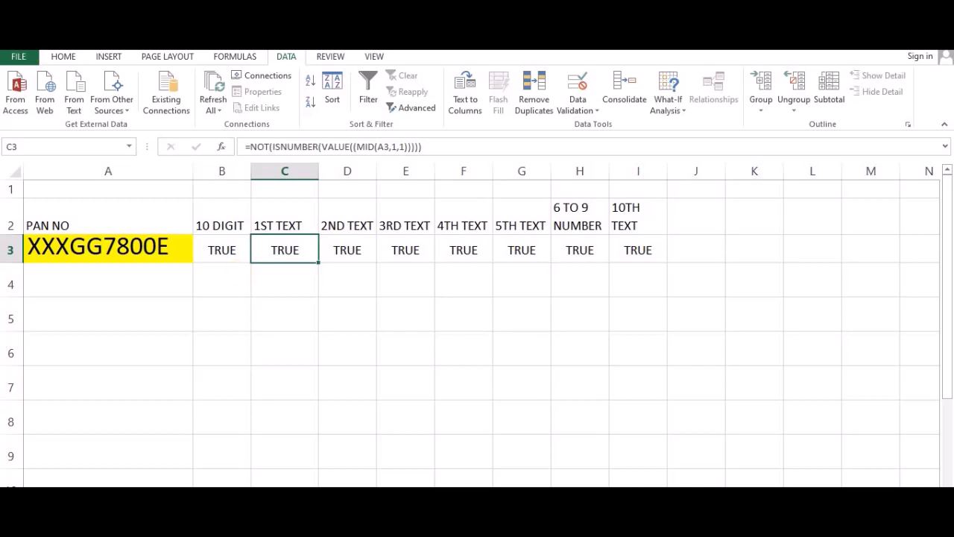
pyautogui.click(60, 59)
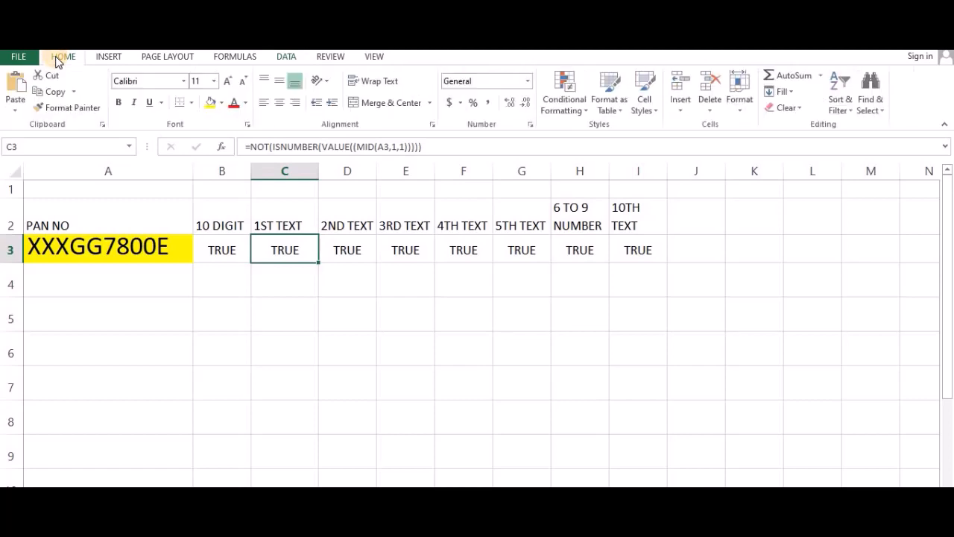
pyautogui.click(102, 125)
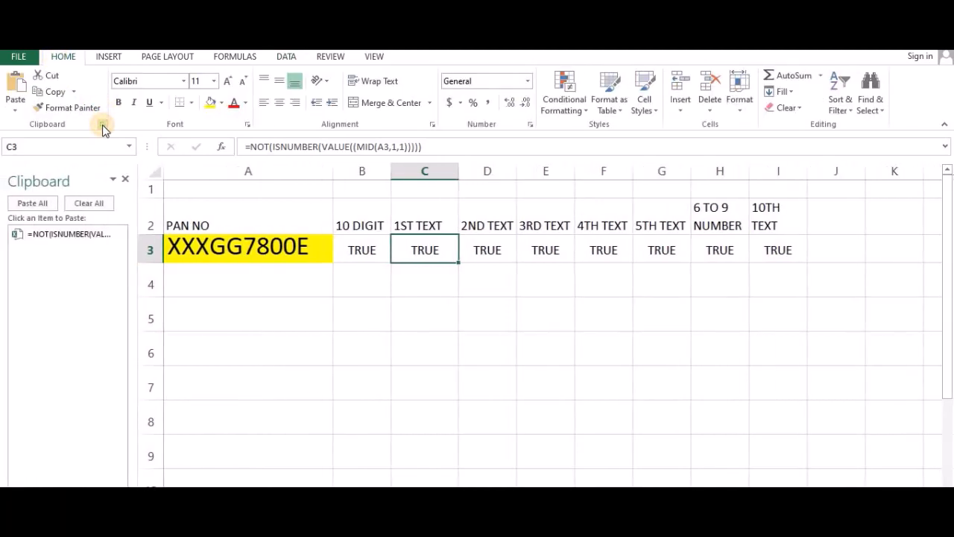
pyautogui.click(89, 205)
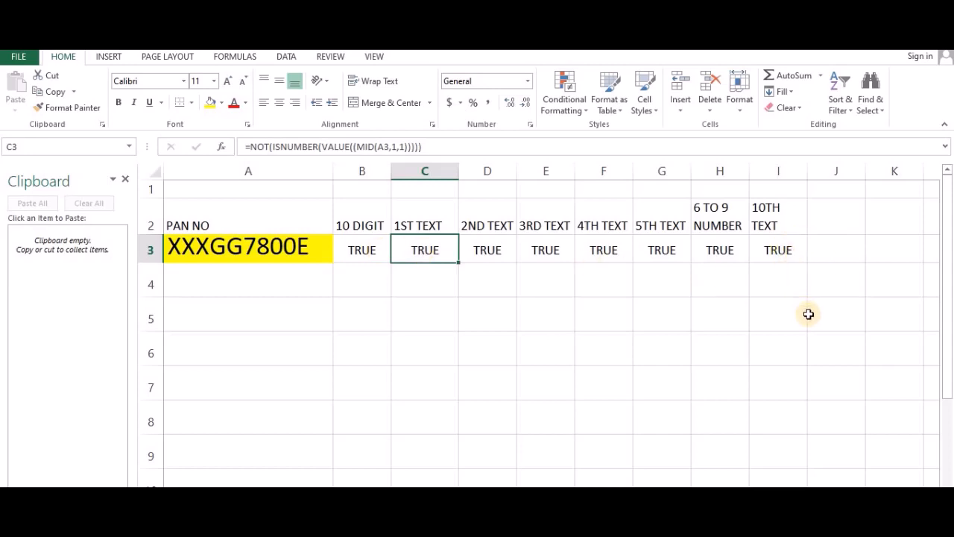
# Copy the 1ST TEXT formula in C3 to the clipboard without its equals sign
pyautogui.press('F2')
pyautogui.hotkey('shift', 'Home')
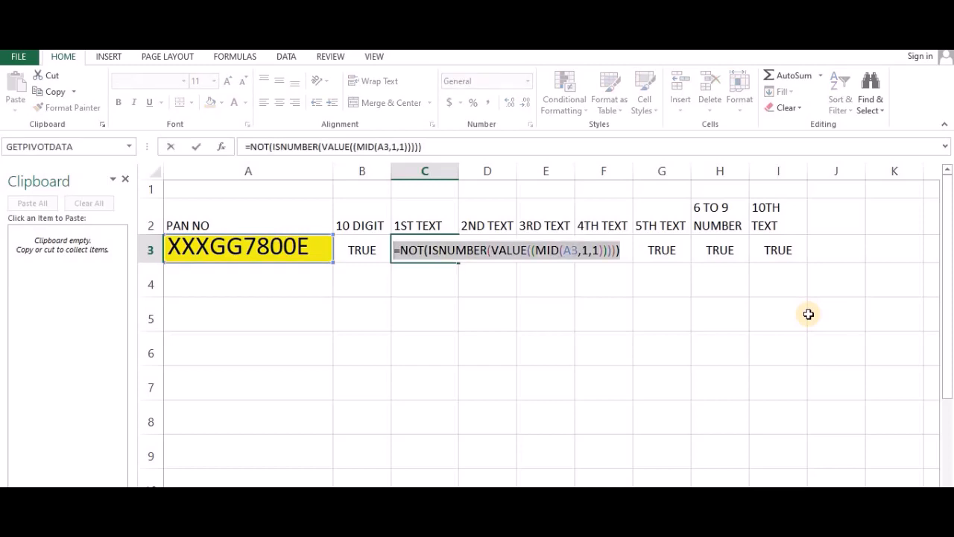
pyautogui.hotkey('shift', 'Right')
pyautogui.hotkey('ctrl', 'c')
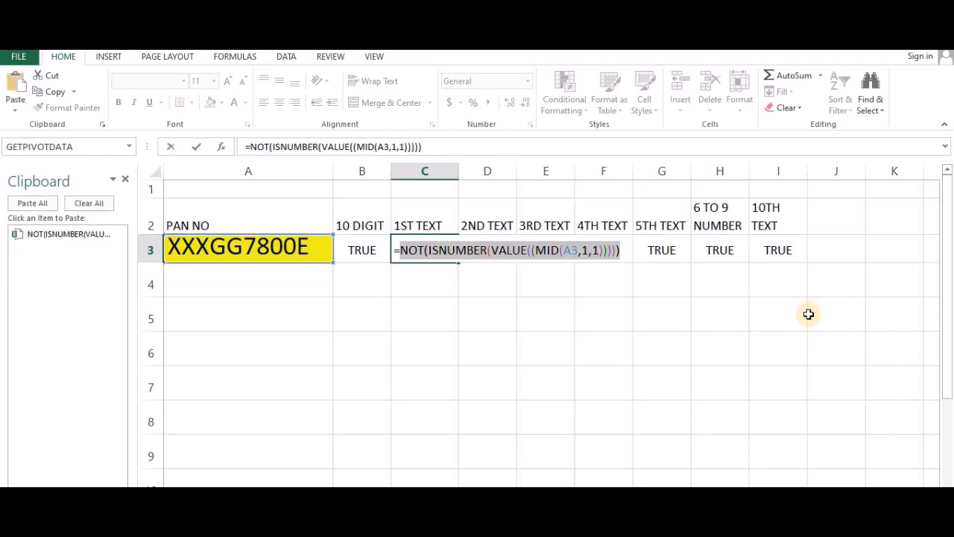
pyautogui.press('Escape')
# Copy the 2ND TEXT formula in D3 to the clipboard without its equals sign
pyautogui.press('Right')
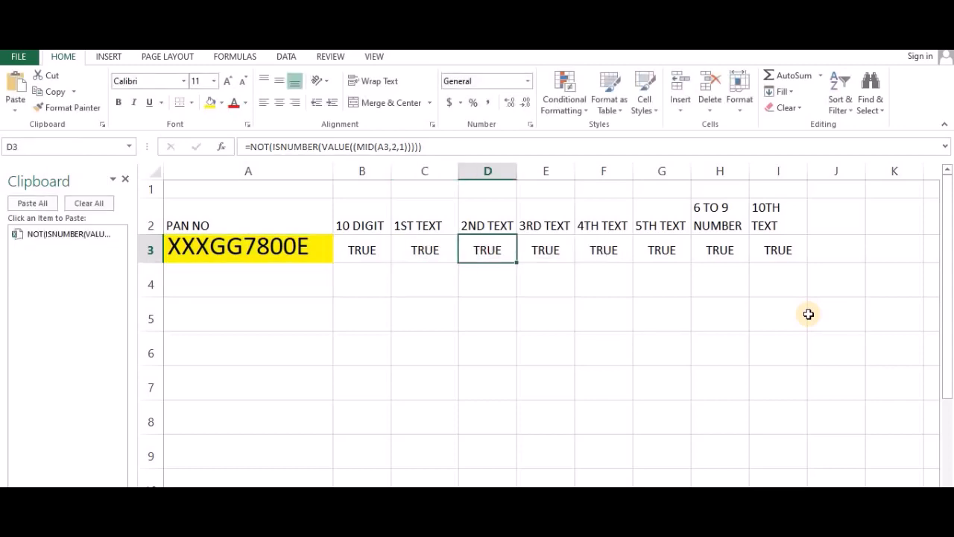
pyautogui.press('F2')
pyautogui.hotkey('shift', 'Home')
pyautogui.hotkey('shift', 'Right')
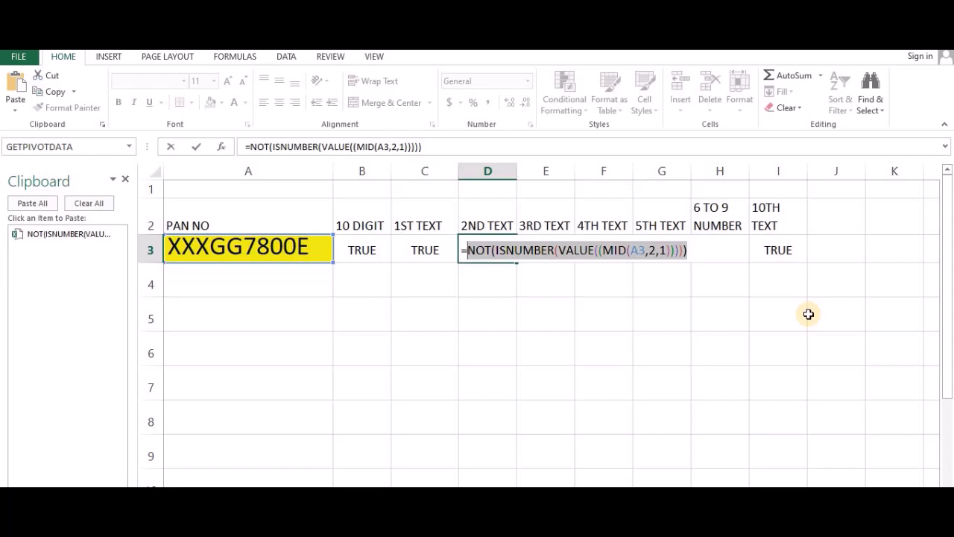
pyautogui.hotkey('ctrl', 'c')
pyautogui.press('Escape')
# Copy the 3RD TEXT formula in E3 to the clipboard without its equals sign
pyautogui.press('Right')
pyautogui.press('F2')
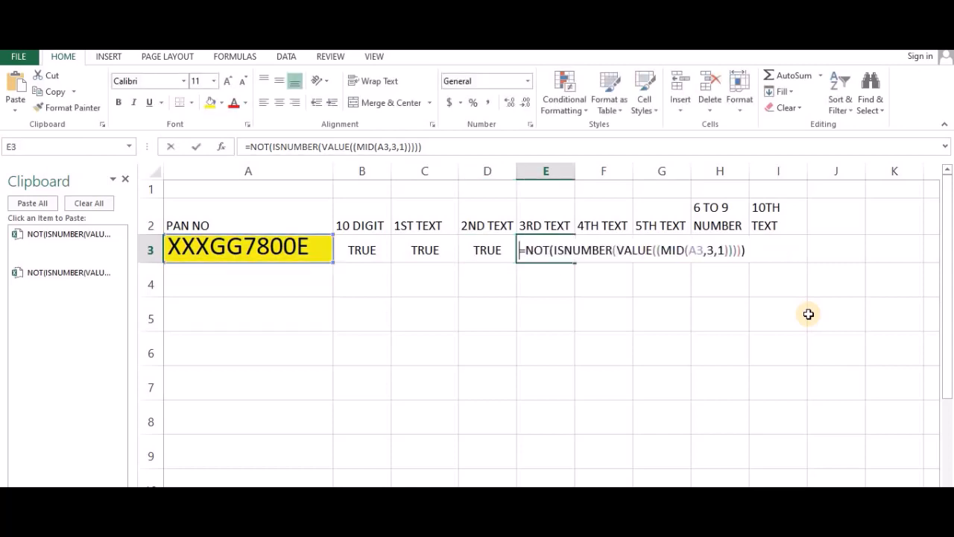
pyautogui.hotkey('shift', 'Home')
pyautogui.hotkey('shift', 'Right')
pyautogui.hotkey('ctrl', 'c')
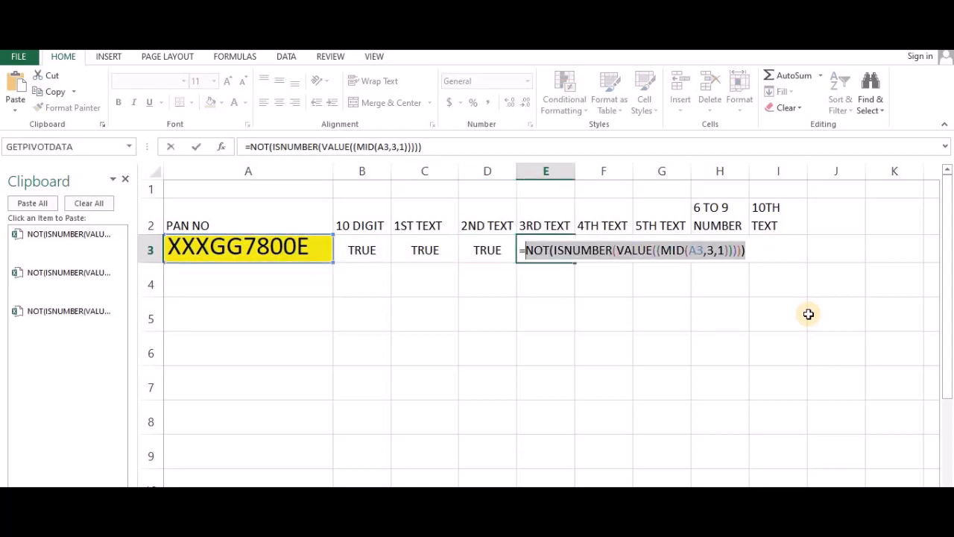
pyautogui.press('Escape')
# Copy the 4TH TEXT formula in F3 to the clipboard without its equals sign
pyautogui.press('Right')
pyautogui.press('F2')
pyautogui.hotkey('shift', 'Home')
pyautogui.hotkey('shift', 'Right')
pyautogui.hotkey('ctrl', 'c')
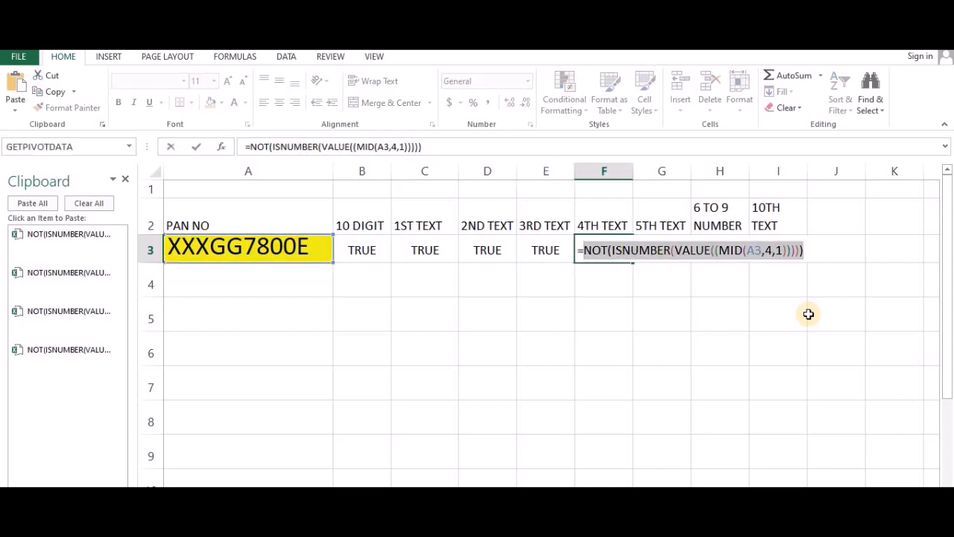
pyautogui.press('Escape')
# Copy the 5TH TEXT formula in G3 to the clipboard without its equals sign
pyautogui.press('Right')
pyautogui.press('F2')
pyautogui.hotkey('shift', 'Home')
pyautogui.hotkey('shift', 'Right')
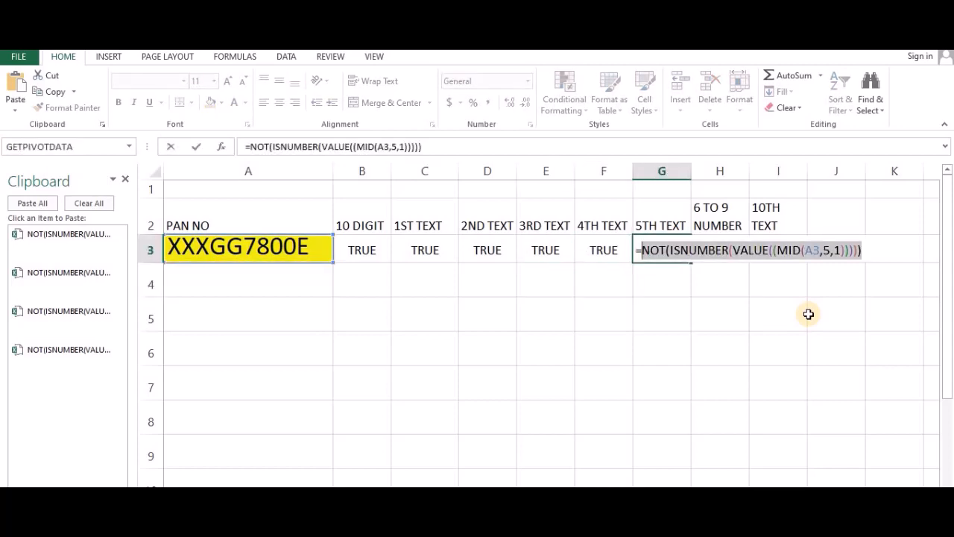
pyautogui.hotkey('ctrl', 'c')
pyautogui.press('Escape')
# Copy the 6 TO 9 NUMBER formula in H3 to the clipboard without its equals sign
pyautogui.press('Right')
pyautogui.press('F2')
pyautogui.hotkey('shift', 'Home')
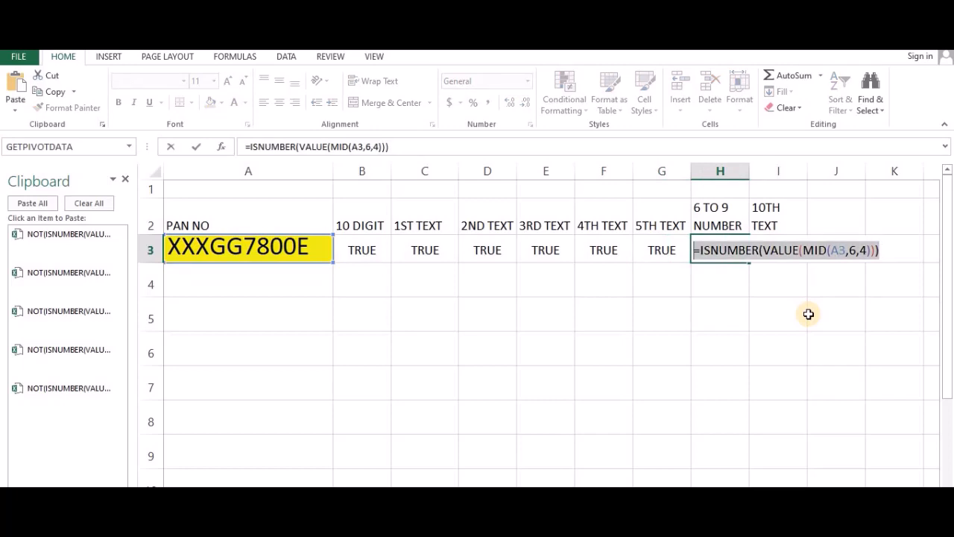
pyautogui.hotkey('shift', 'Right')
pyautogui.hotkey('ctrl', 'c')
pyautogui.press('Escape')
# Copy the 10TH TEXT formula in I3 to the clipboard without its equals sign
pyautogui.press('Right')
pyautogui.press('F2')
pyautogui.hotkey('shift', 'Home')
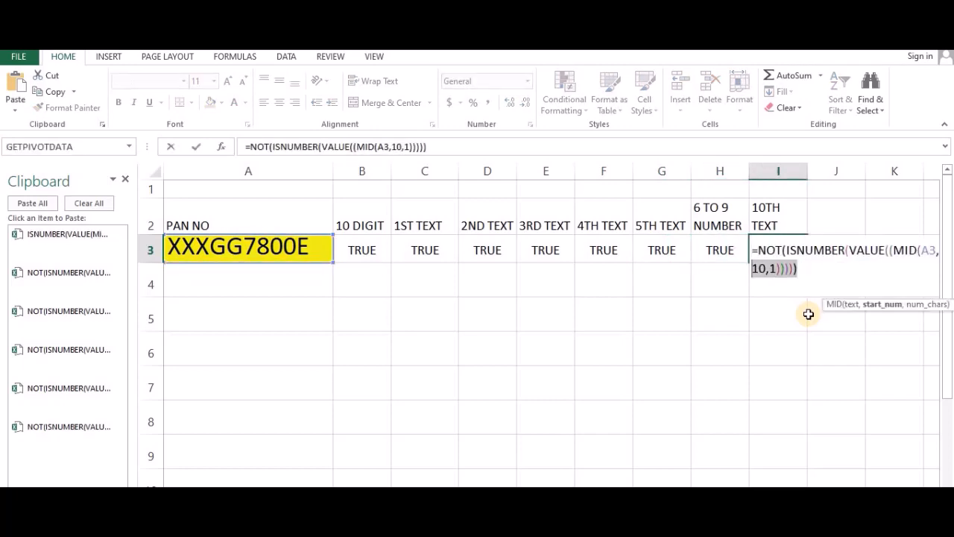
pyautogui.hotkey('shift', 'Up')
pyautogui.hotkey('shift', 'Right')
pyautogui.hotkey('ctrl', 'c')
pyautogui.press('Escape')
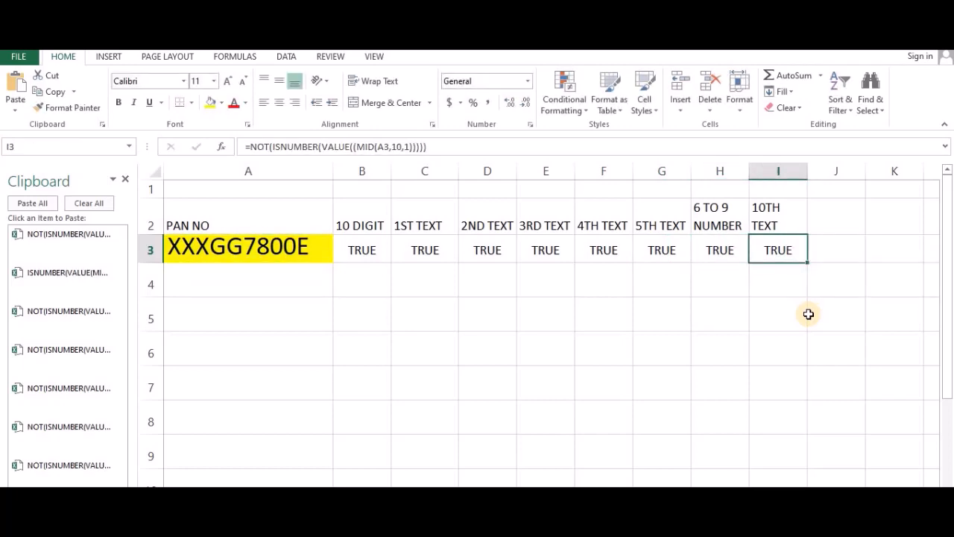
# Collapse the ribbon and enter the label AND in cell B5
pyautogui.hotkey('ctrl', 'F1')
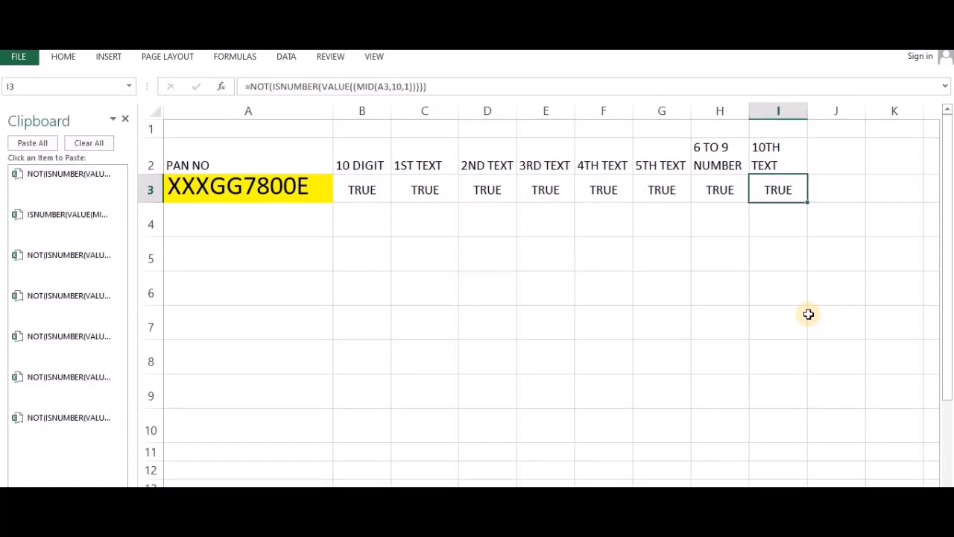
pyautogui.press('Down')
pyautogui.press('Down')
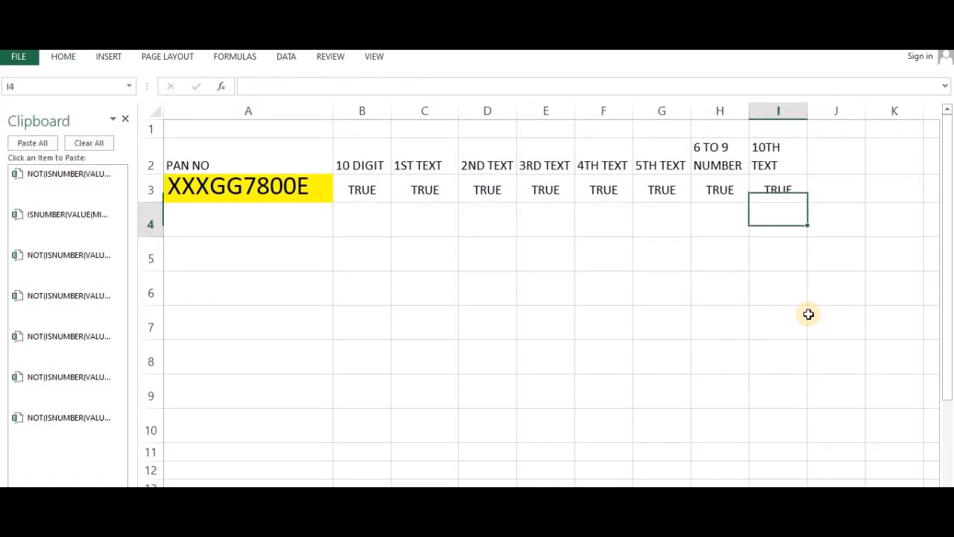
pyautogui.press('Left')
pyautogui.press('Left')
pyautogui.press('Left')
pyautogui.press('Left')
pyautogui.press('Left')
pyautogui.press('Left')
pyautogui.press('Left')
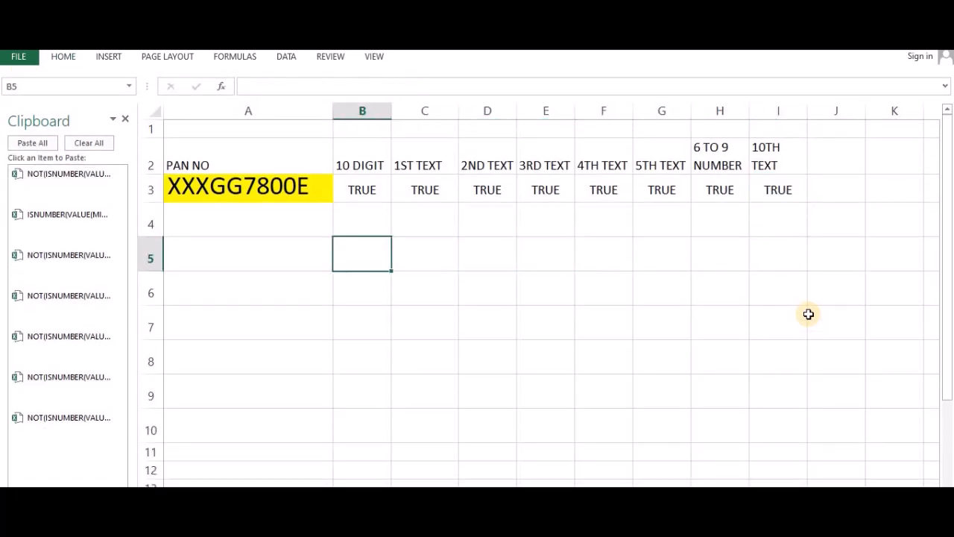
pyautogui.write('AND')
pyautogui.press('Return')
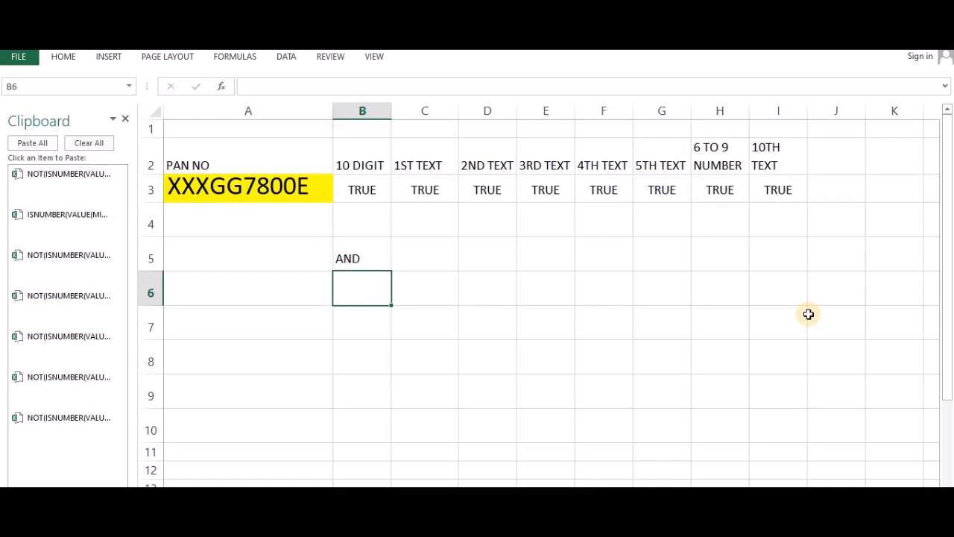
# Start an AND formula in B6 with the copied NOT(ISNUMBER(VALUE(MID))) checks for the 1st to 5th characters of A3, separated by commas
pyautogui.write('=')
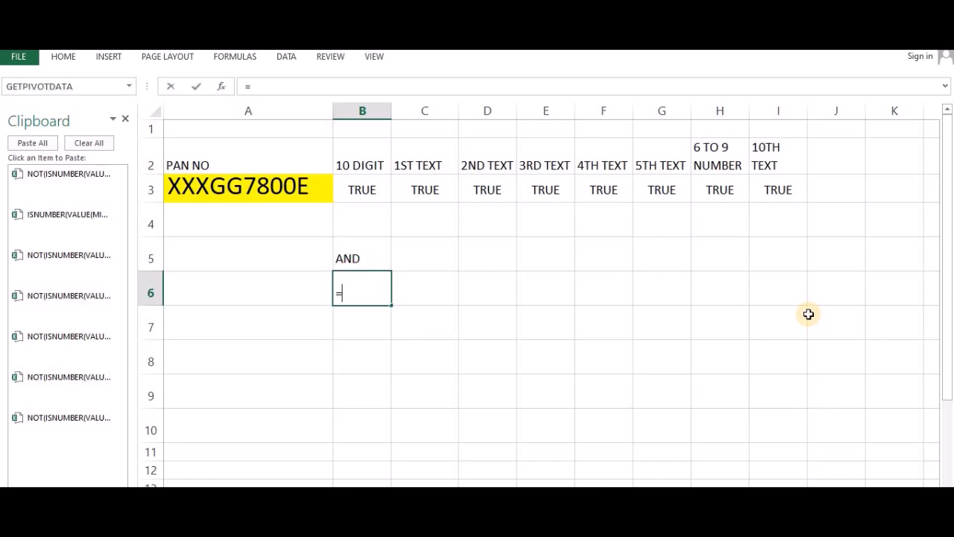
pyautogui.write('AND(')
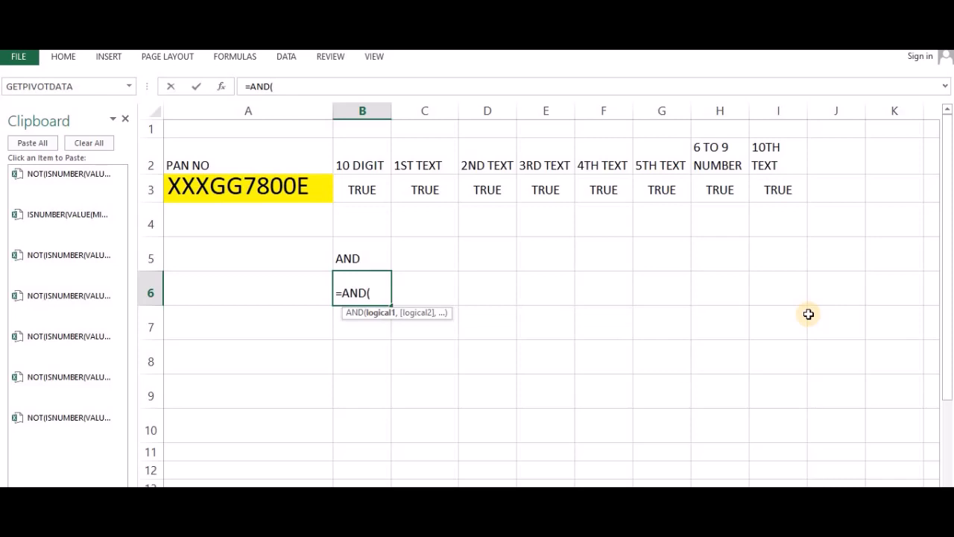
pyautogui.click(92, 430)
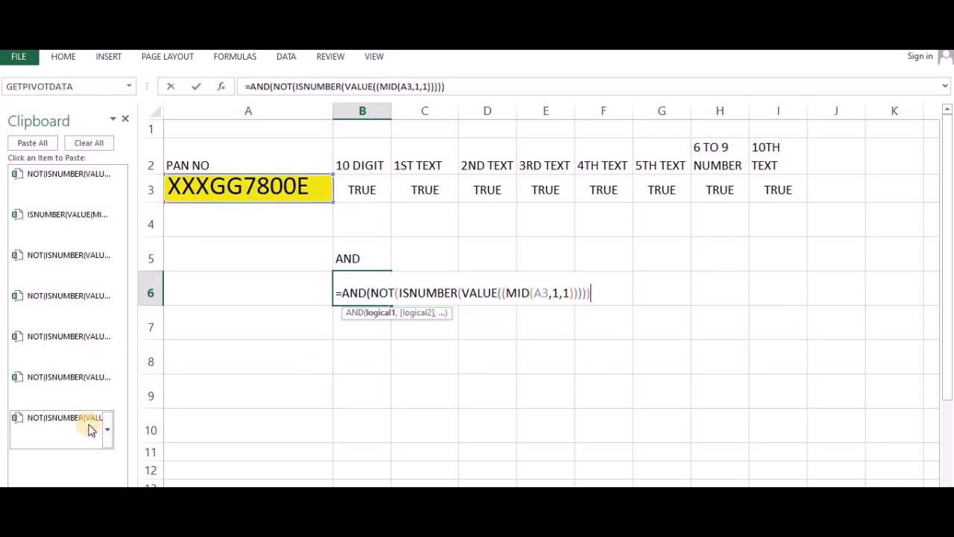
pyautogui.write(',')
pyautogui.click(90, 386)
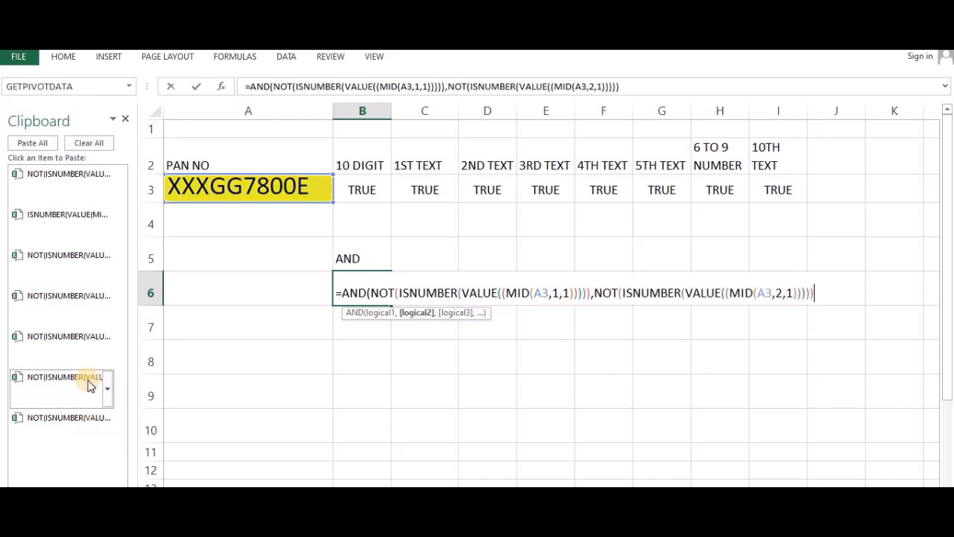
pyautogui.write(',')
pyautogui.click(80, 344)
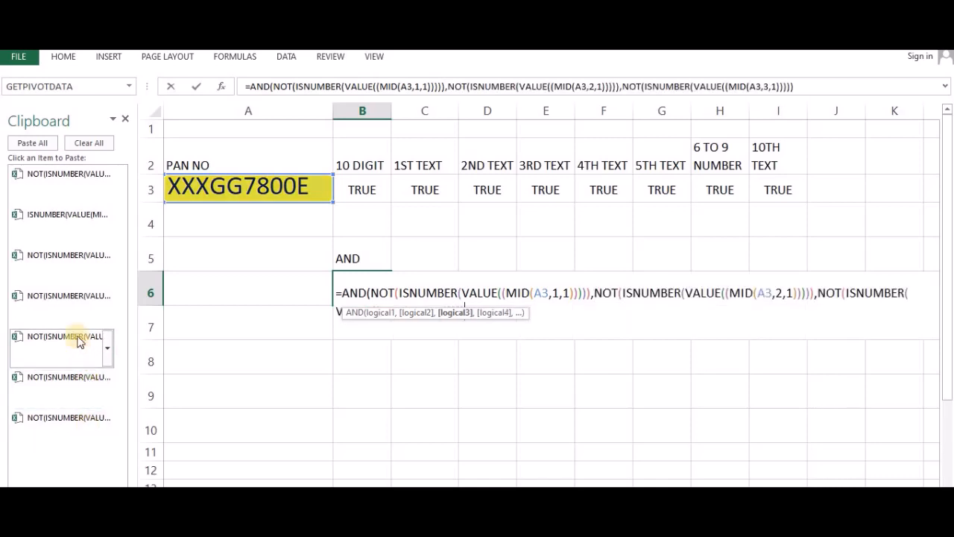
pyautogui.write(',')
pyautogui.click(80, 312)
pyautogui.write(',')
pyautogui.click(92, 273)
pyautogui.write(',')
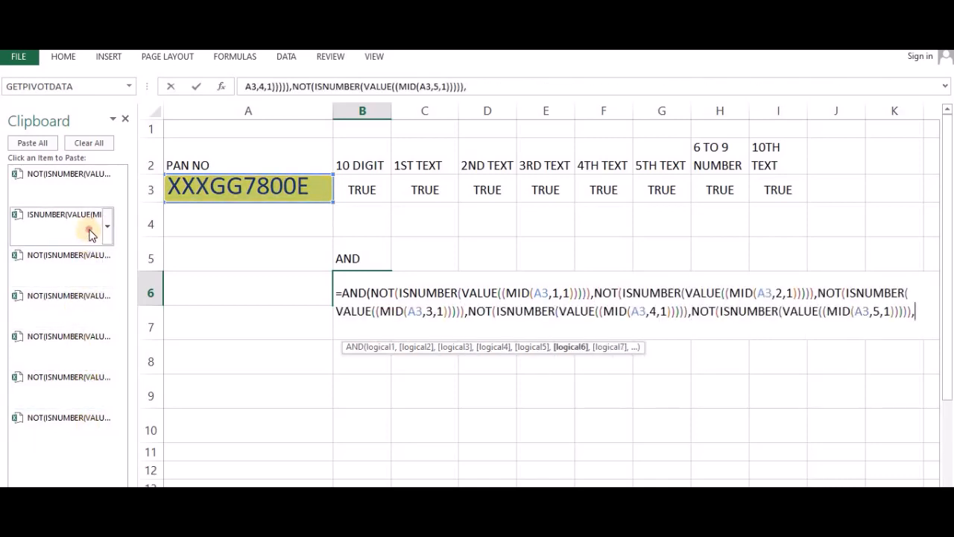
# Complete the AND formula in B6 with the copied 6 to 9 number and 10th text checks, accepting the closing parenthesis correction
pyautogui.click(88, 216)
pyautogui.write(',6,4))),')
pyautogui.click(81, 193)
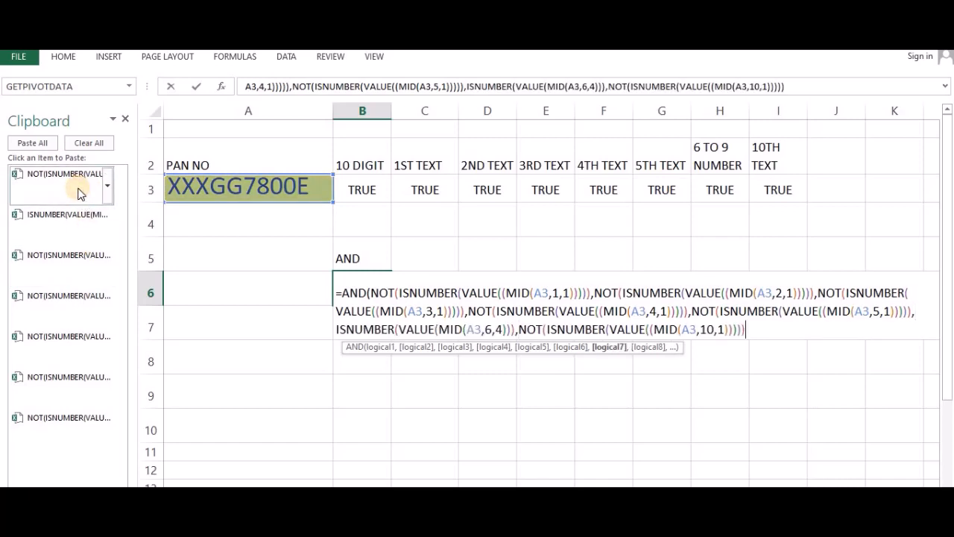
pyautogui.press('Return')
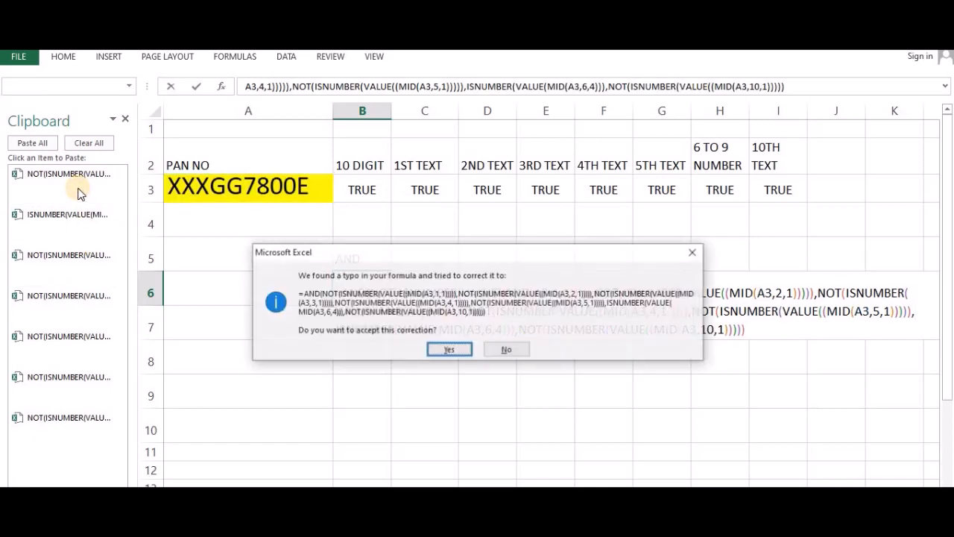
pyautogui.press('Return')
pyautogui.press('Up')
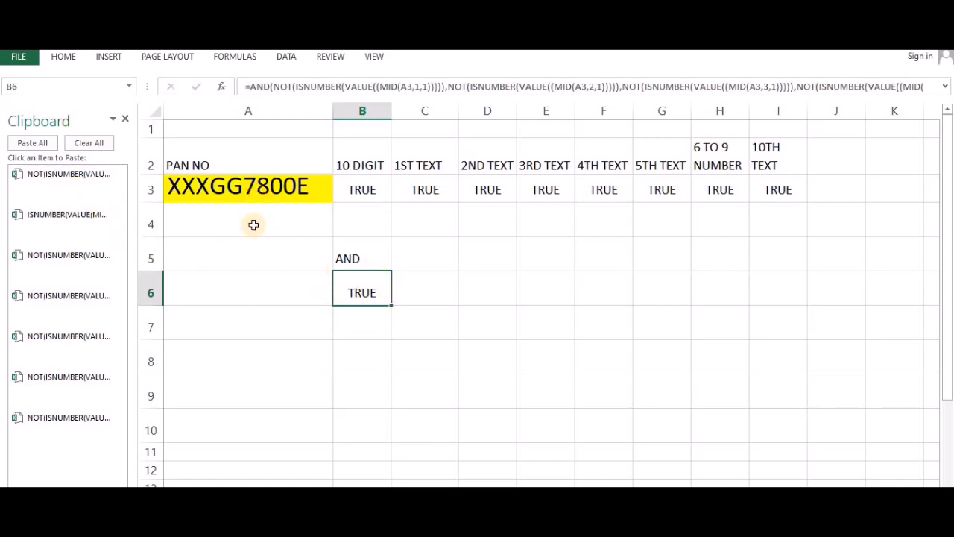
# Replace the last character of the PAN number in A3 with 7 to test the AND formula
pyautogui.click(273, 186)
pyautogui.press('F2')
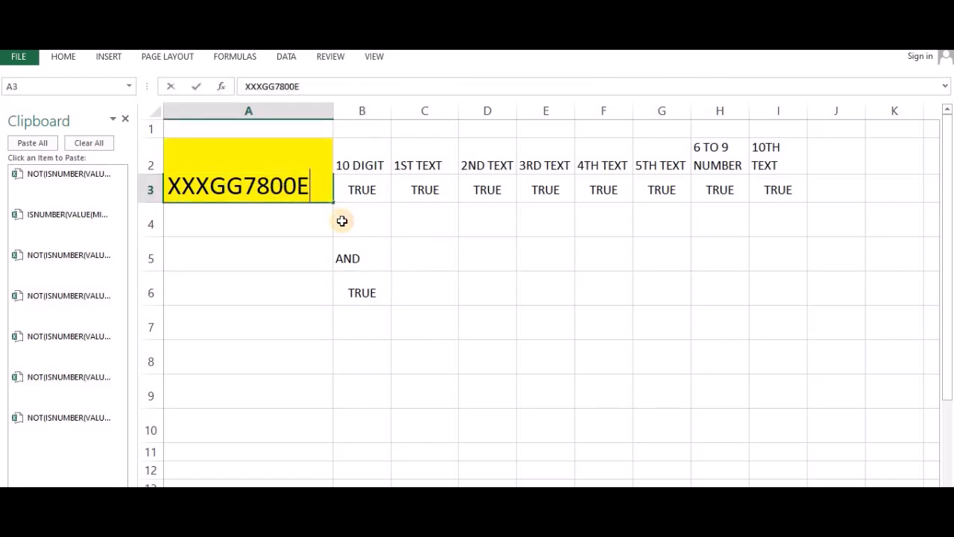
pyautogui.press('BackSpace')
pyautogui.write('7')
pyautogui.press('Return')
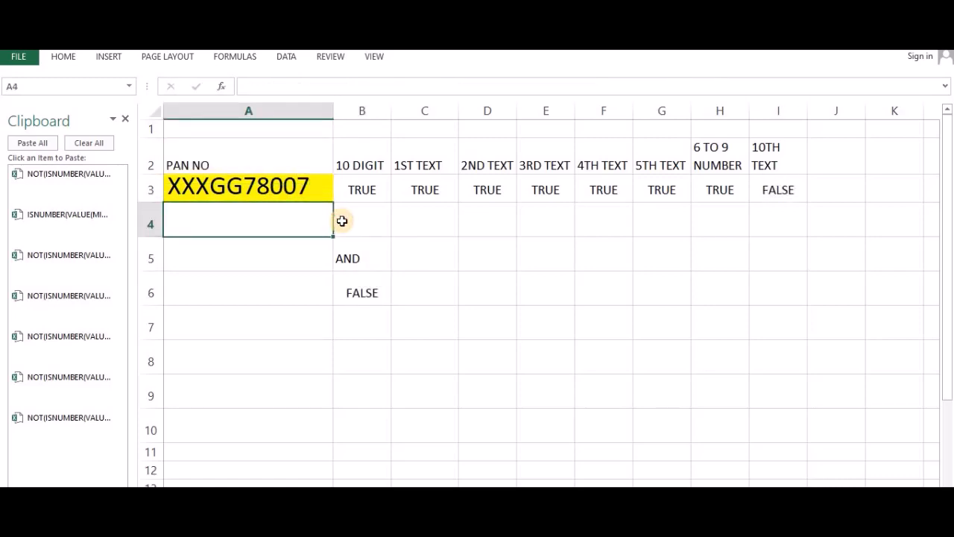
pyautogui.press('Down')
pyautogui.press('Down')
pyautogui.press('Right')
pyautogui.press('Up')
pyautogui.press('Up')
pyautogui.press('Up')
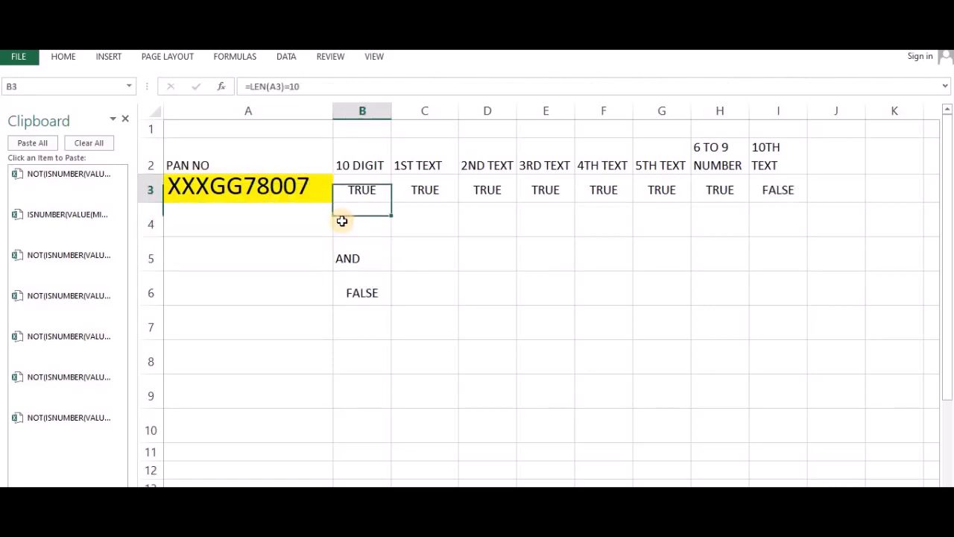
# Replace the last character of the PAN number in A3 with the letter G
pyautogui.press('Left')
pyautogui.press('F2')
pyautogui.press('BackSpace')
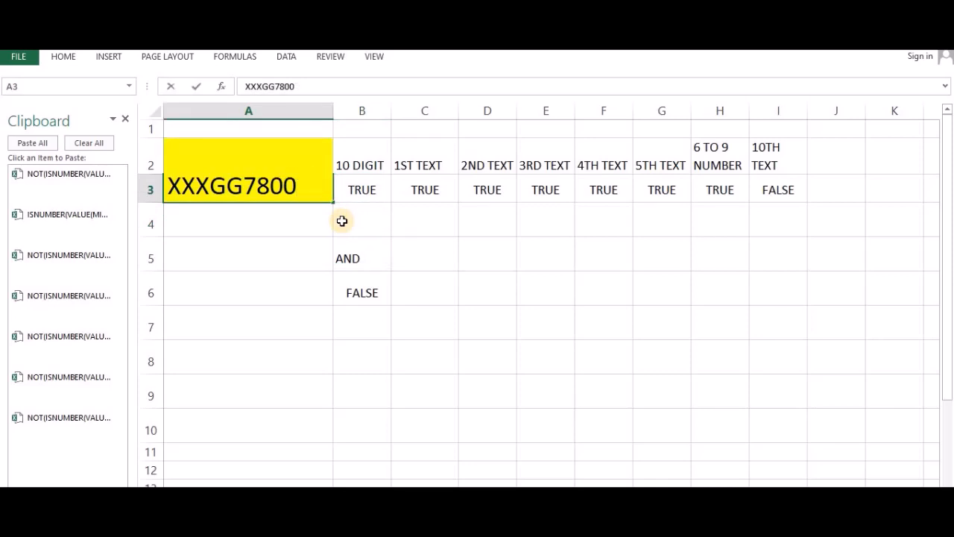
pyautogui.write('G')
pyautogui.press('Return')
pyautogui.press('Down')
pyautogui.press('Down')
pyautogui.press('Up')
pyautogui.press('Up')
pyautogui.press('Up')
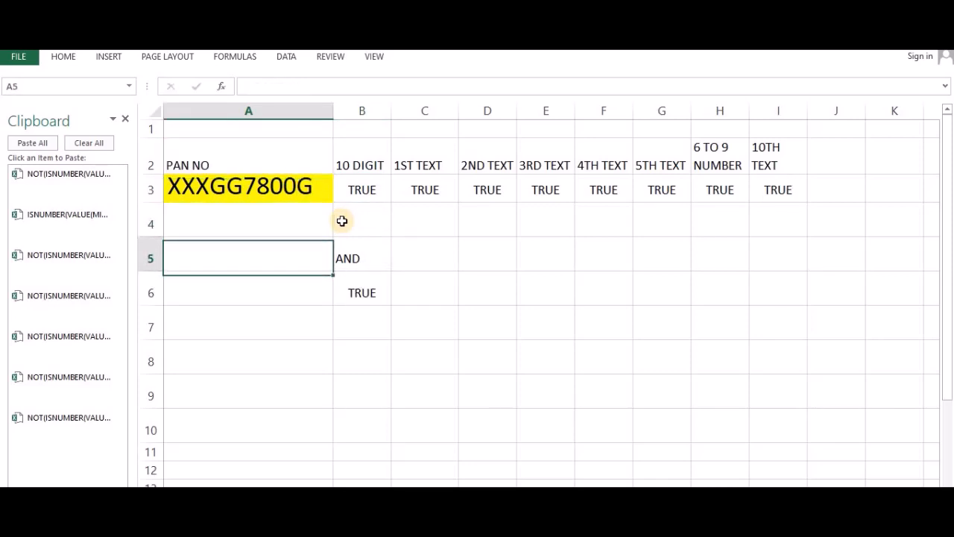
# Expand the ribbon and copy the complete AND formula text from B6, leaving the cell unchanged
pyautogui.hotkey('ctrl', 'F1')
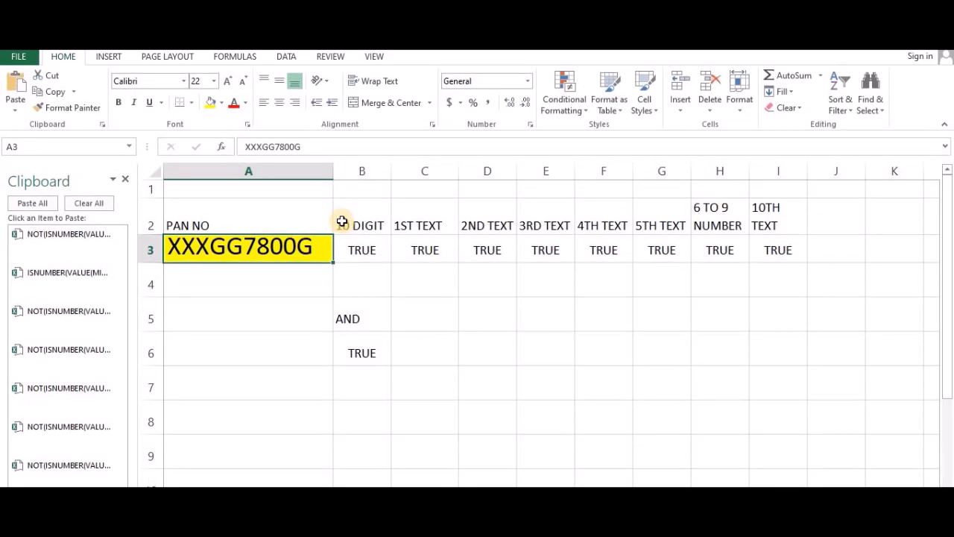
pyautogui.doubleClick(353, 350)
pyautogui.hotkey('shift', 'Home')
pyautogui.hotkey('shift', 'Up')
pyautogui.hotkey('shift', 'Up')
pyautogui.hotkey('shift', 'Home')
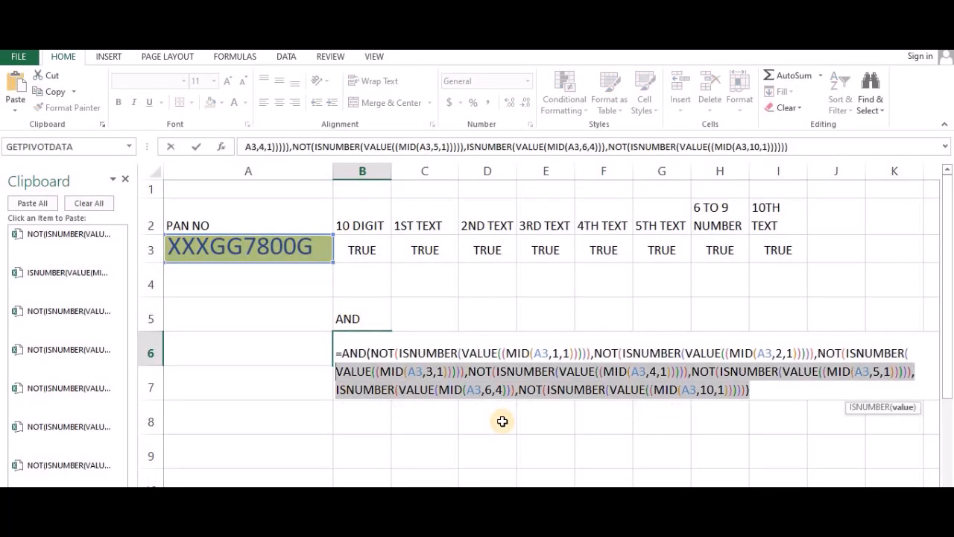
pyautogui.hotkey('ctrl', 'c')
pyautogui.press('Escape')
# Apply Custom data validation to cell A3, using the copied AND formula as its criterion
pyautogui.press('Up')
pyautogui.press('Up')
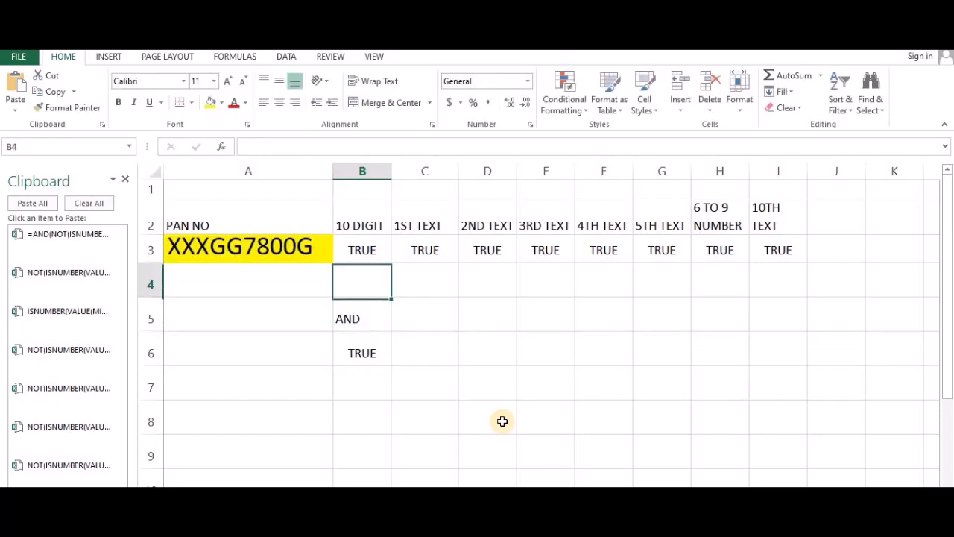
pyautogui.press('Up')
pyautogui.press('Up')
pyautogui.press('Left')
pyautogui.press('Down')
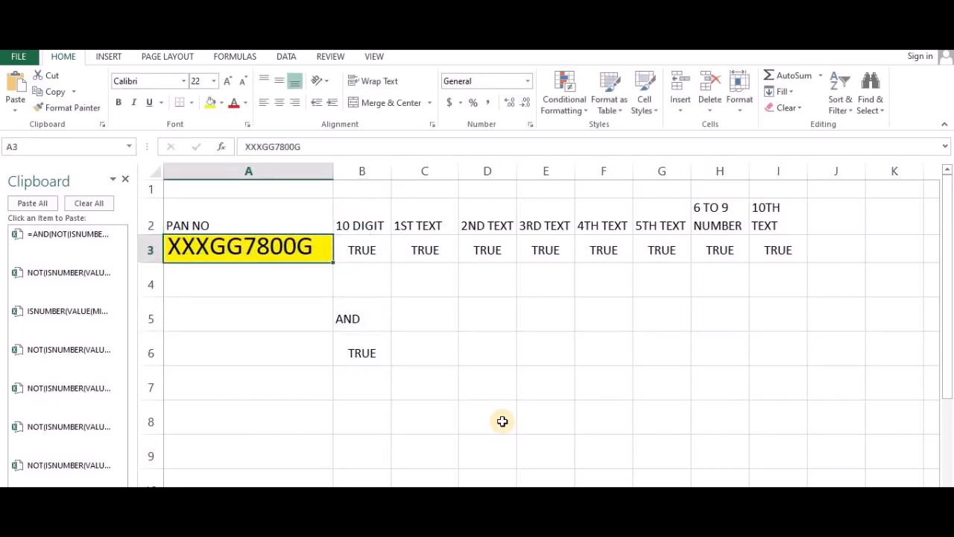
pyautogui.click(285, 57)
pyautogui.click(579, 109)
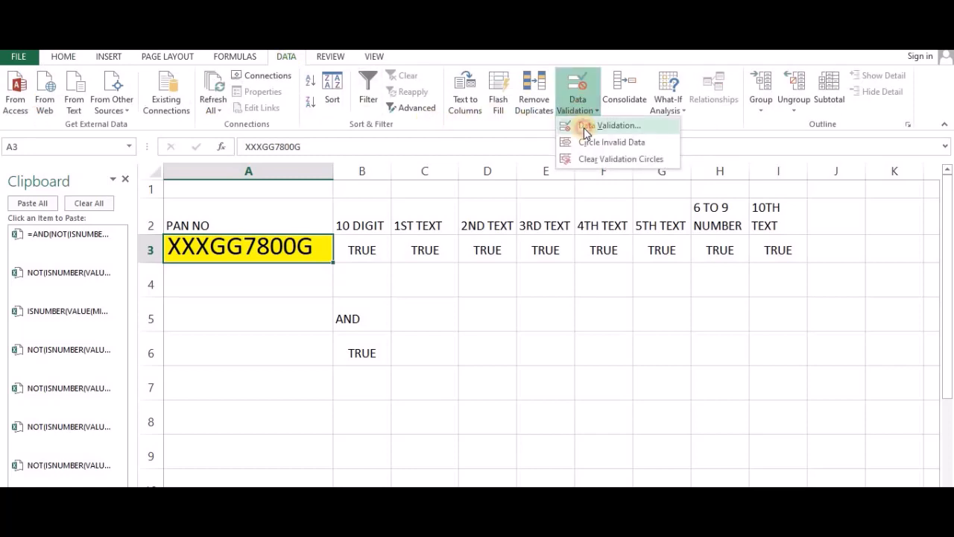
pyautogui.click(583, 128)
pyautogui.click(408, 250)
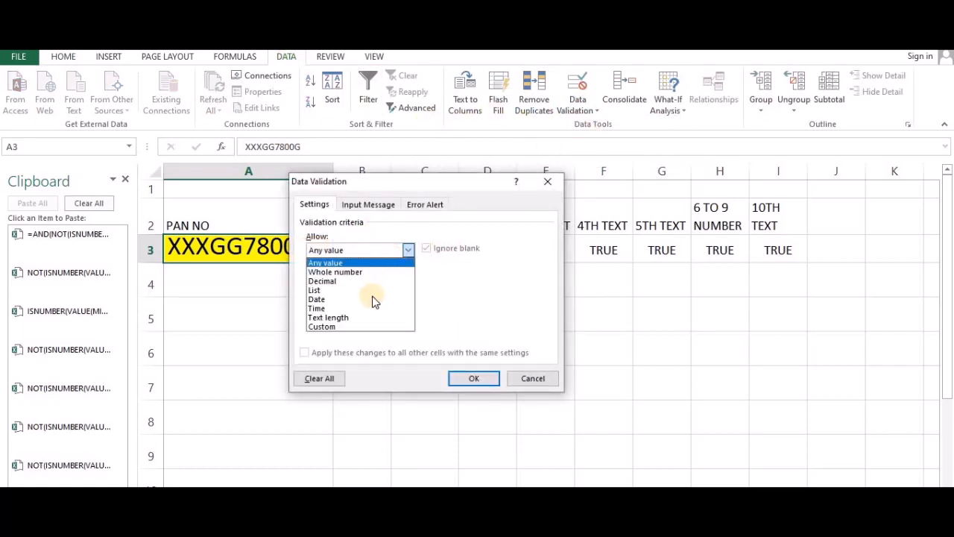
pyautogui.click(363, 327)
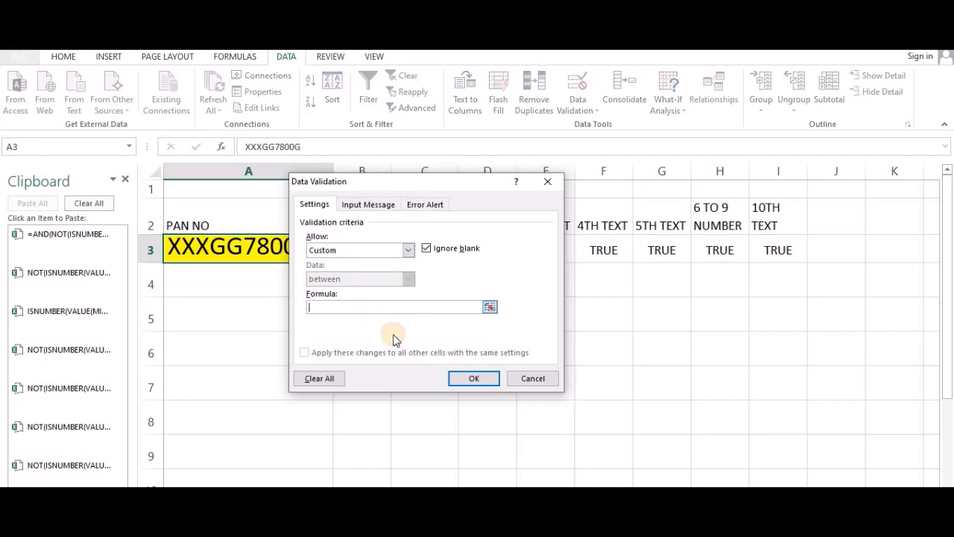
pyautogui.hotkey('ctrl', 'v')
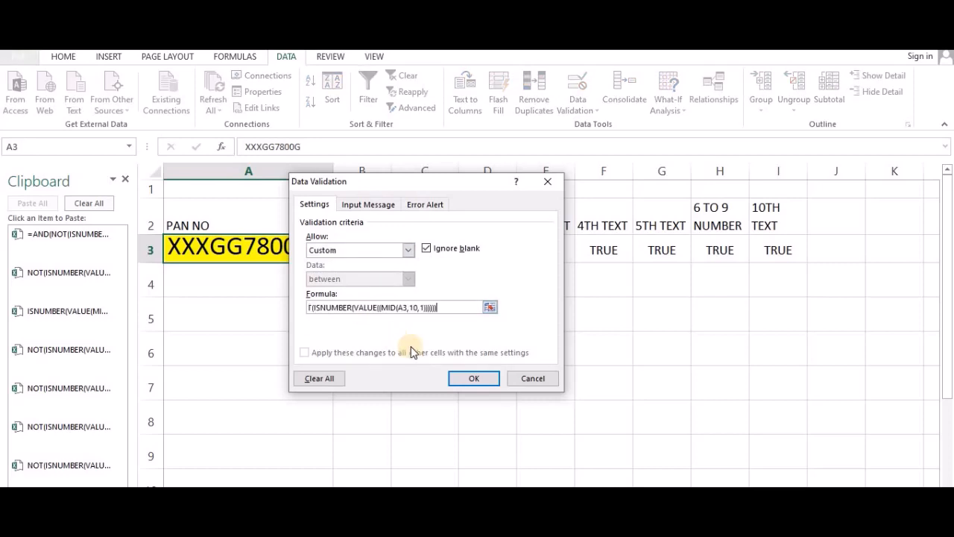
pyautogui.click(470, 376)
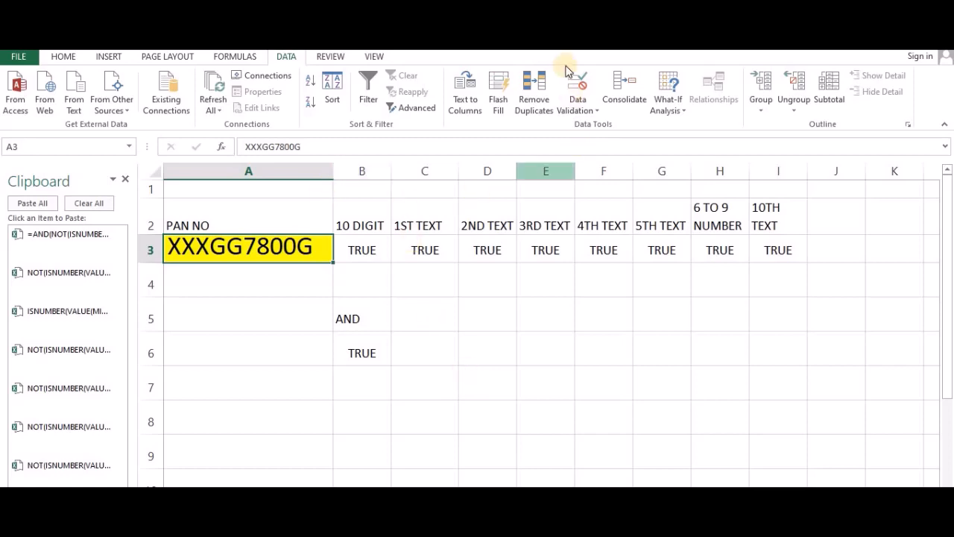
# Reopen the data validation of A3 and set the error alert title to PAN NUMBER
pyautogui.click(585, 112)
pyautogui.click(575, 126)
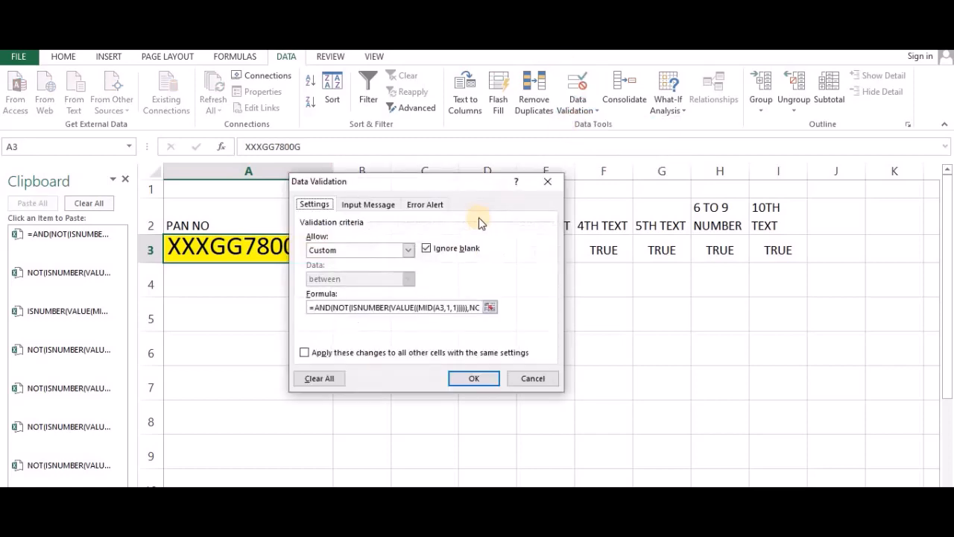
pyautogui.click(435, 205)
pyautogui.click(437, 269)
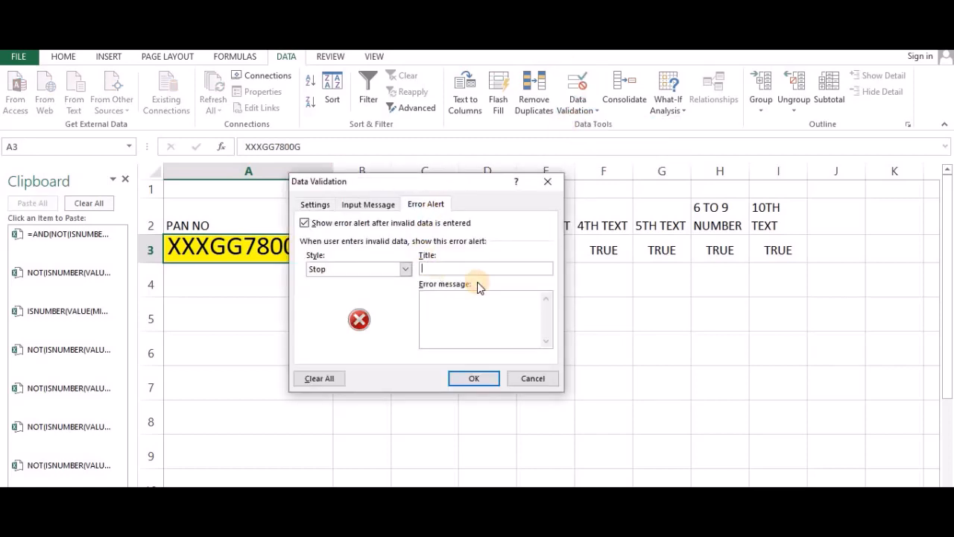
pyautogui.write('PAN NUMB')
# Set the error message to "PAN NUMBER SHOULD HAVE 10 DIGIT. FIRST 5 TEXT, NEXT 4 NUMBER & 10TH SHOULD BE TEXT ONLY." and apply it
pyautogui.click(482, 310)
pyautogui.write('PAN NU')
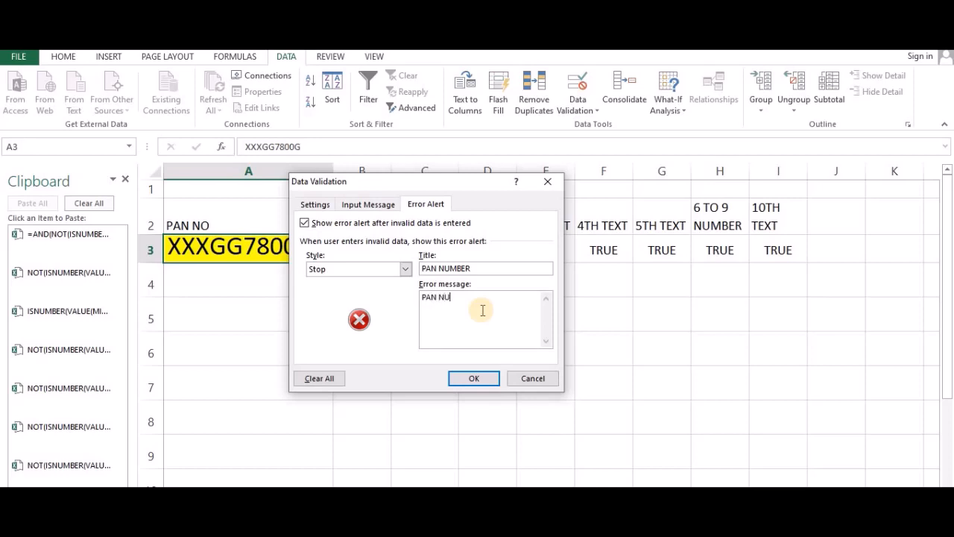
pyautogui.write('MBER SHOULD HAVE 10 DI')
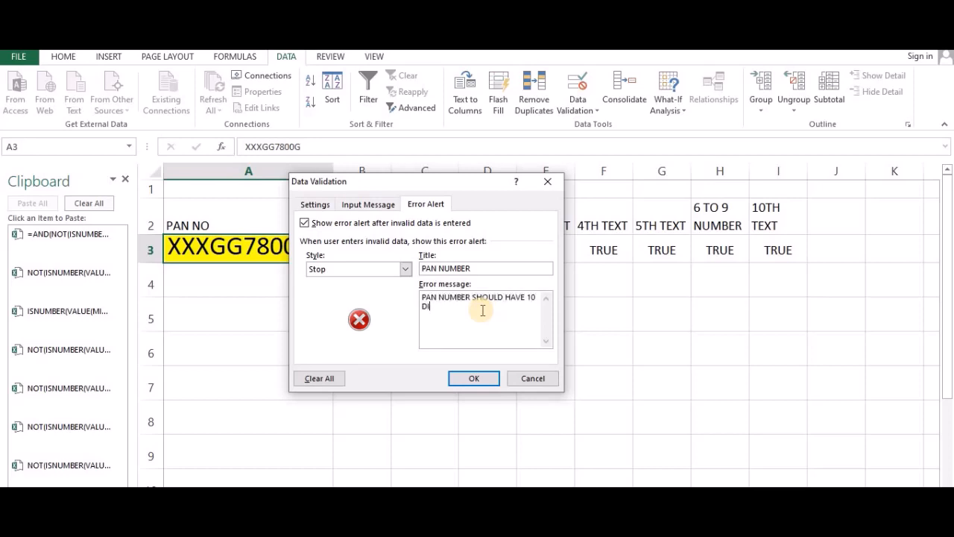
pyautogui.write('GIT. FIRST 5 TEXT, NEXT 4 NUMBER & 1')
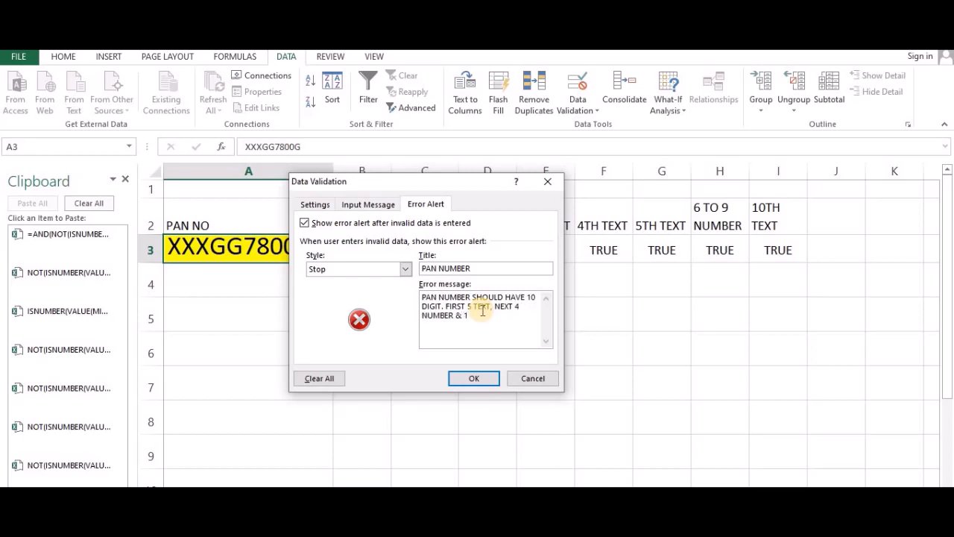
pyautogui.write('0TH SHOULD BE TEXT ONLY.')
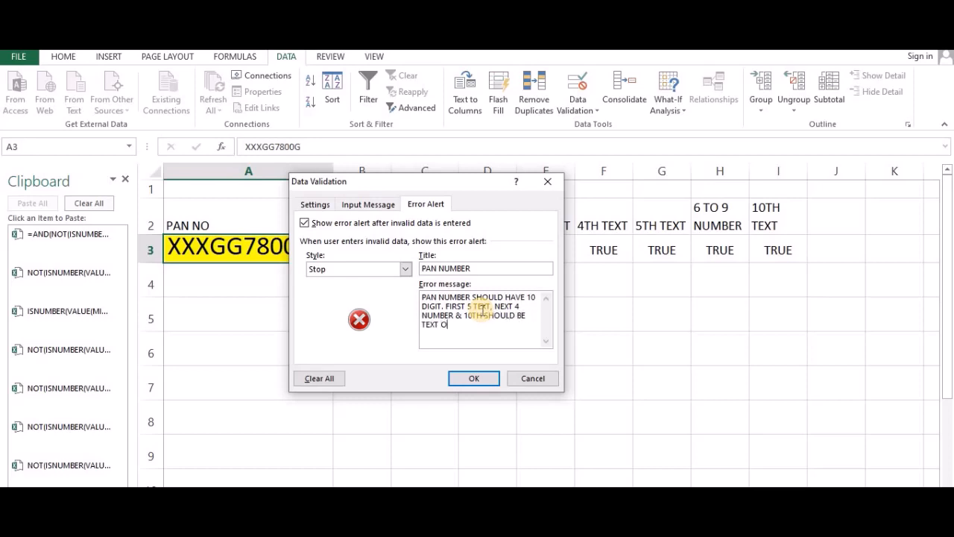
pyautogui.click(480, 378)
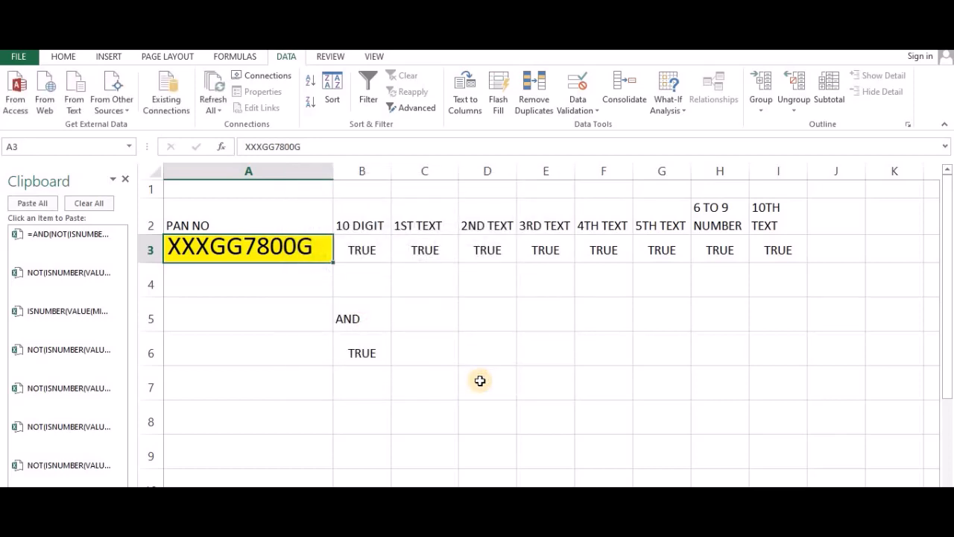
# Try to replace the last character of the PAN number in A3 with 7 to test the validation, and cancel the entry
pyautogui.click(294, 272)
pyautogui.click(278, 256)
pyautogui.press('F2')
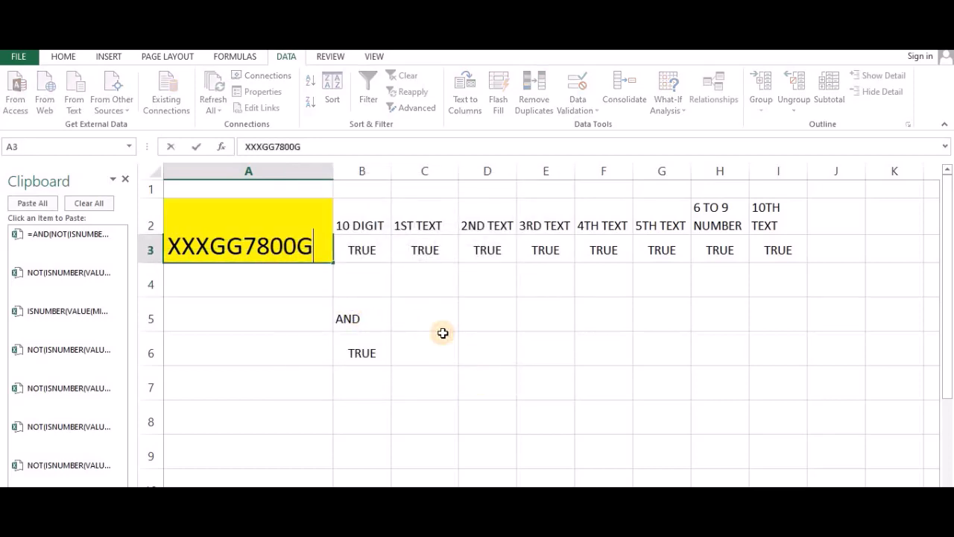
pyautogui.press('BackSpace')
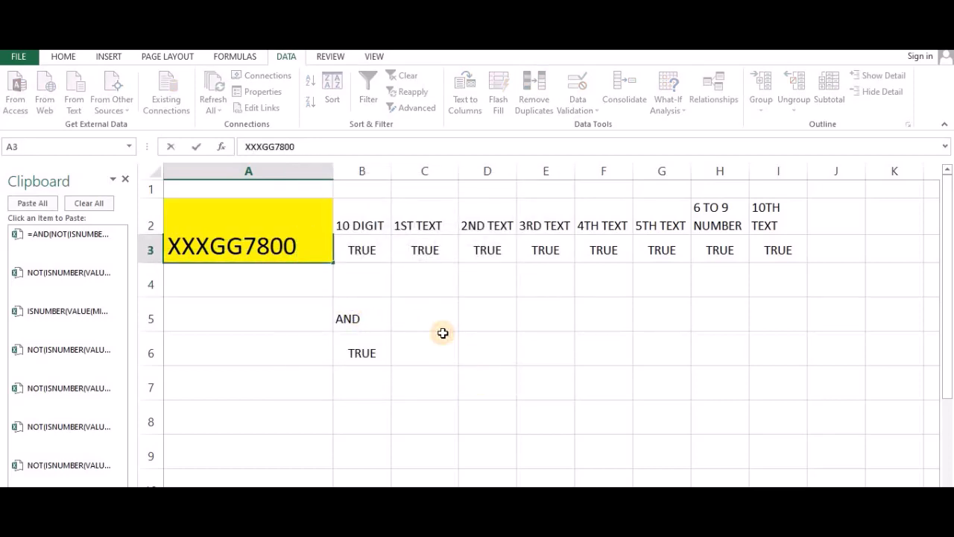
pyautogui.write('7')
pyautogui.press('Return')
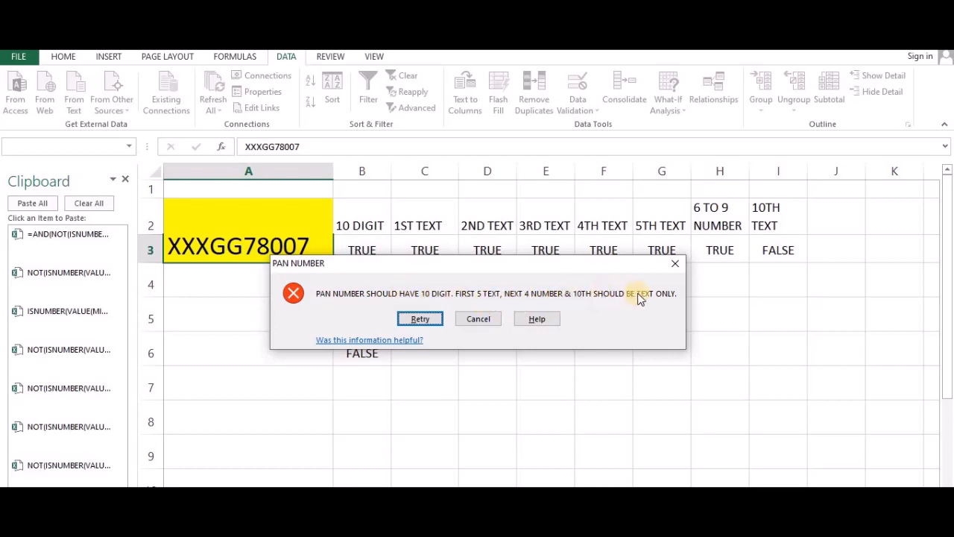
pyautogui.click(478, 318)
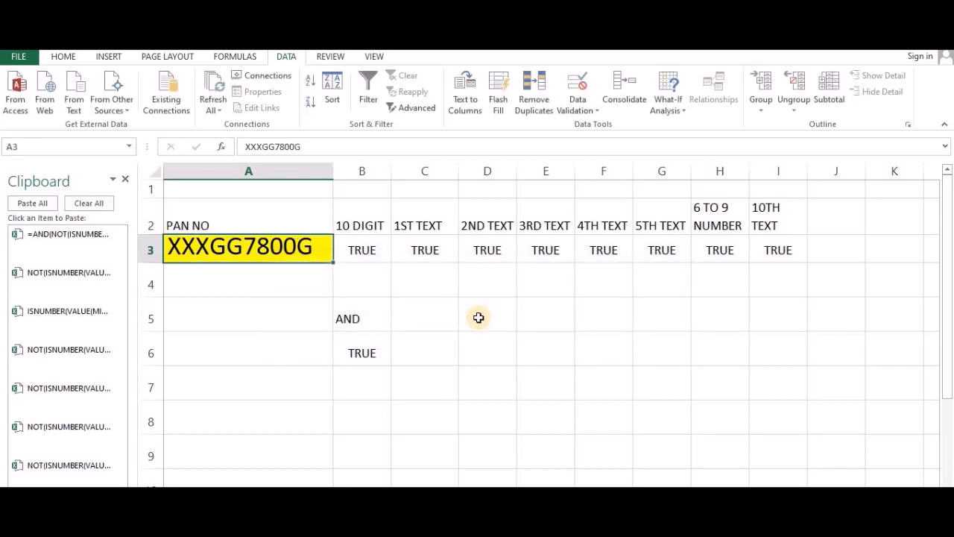
pyautogui.press('Right')
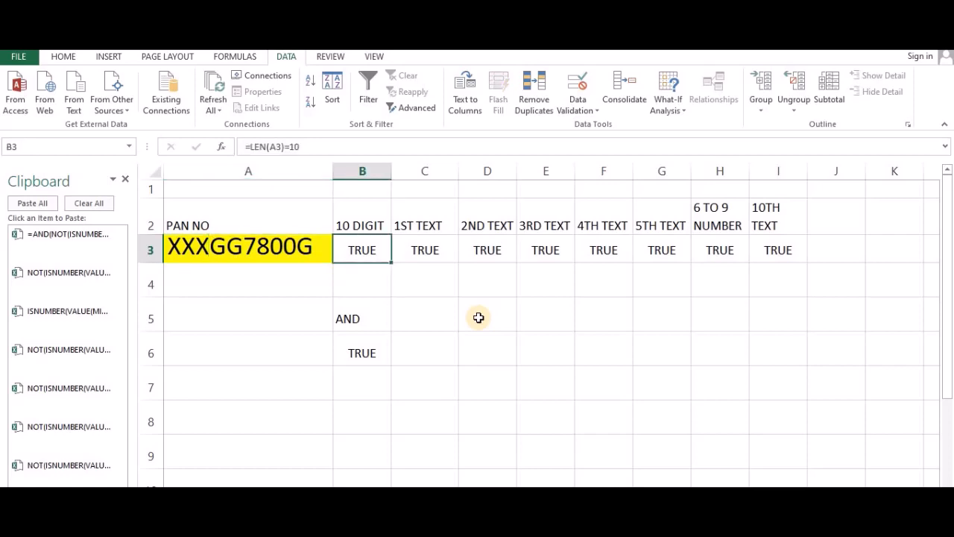
# Hide columns B to I, which hold the PAN number checks and the AND formula
pyautogui.press('Down')
pyautogui.press('Down')
pyautogui.hotkey('ctrl', 'space')
pyautogui.hotkey('shift', 'Right')
pyautogui.hotkey('shift', 'Right')
pyautogui.hotkey('shift', 'Right')
pyautogui.hotkey('shift', 'Right')
pyautogui.hotkey('shift', 'Right')
pyautogui.hotkey('shift', 'Right')
pyautogui.hotkey('shift', 'Right')
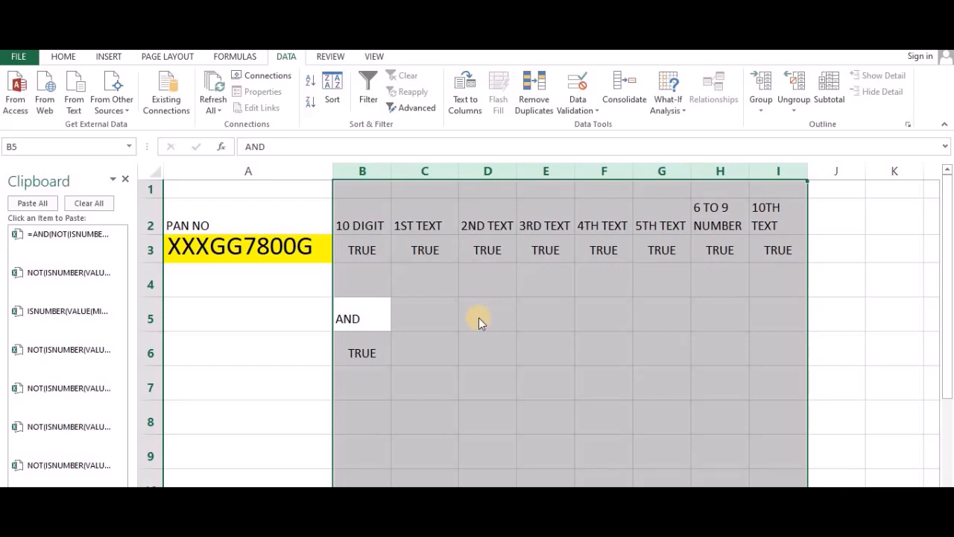
pyautogui.hotkey('shift', 'F10')
pyautogui.press('Up')
pyautogui.press('Up')
pyautogui.press('Return')
# Try to replace the first character of the PAN number in A3 with 1 to test the validation, and cancel the entry
pyautogui.press('Left')
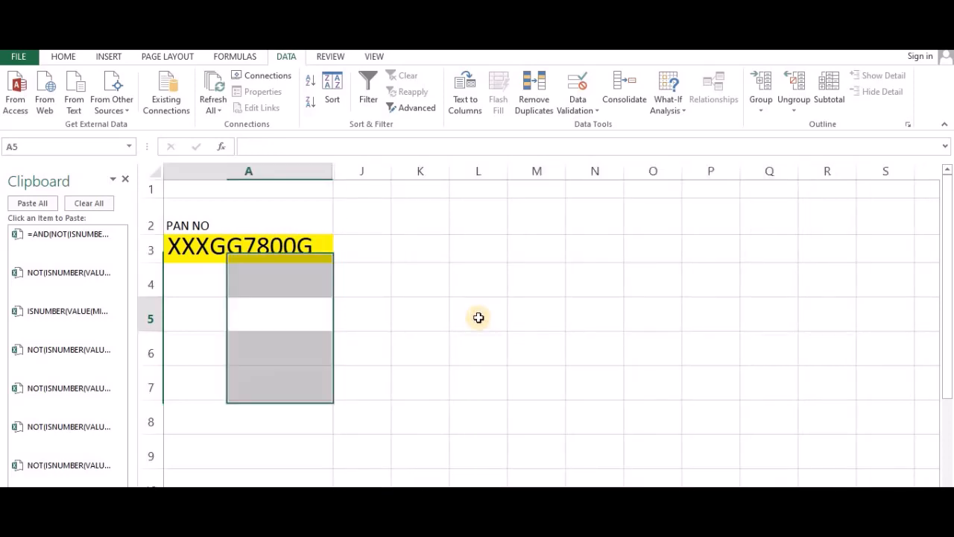
pyautogui.press('Up')
pyautogui.press('Up')
pyautogui.press('Up')
pyautogui.press('Down')
pyautogui.press('F2')
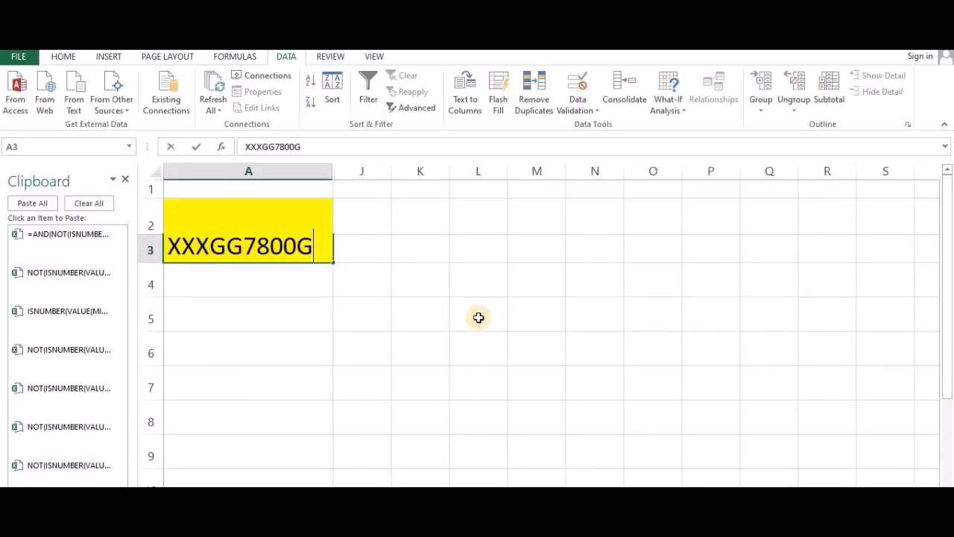
pyautogui.press('Home')
pyautogui.press('Right')
pyautogui.press('BackSpace')
pyautogui.write('1')
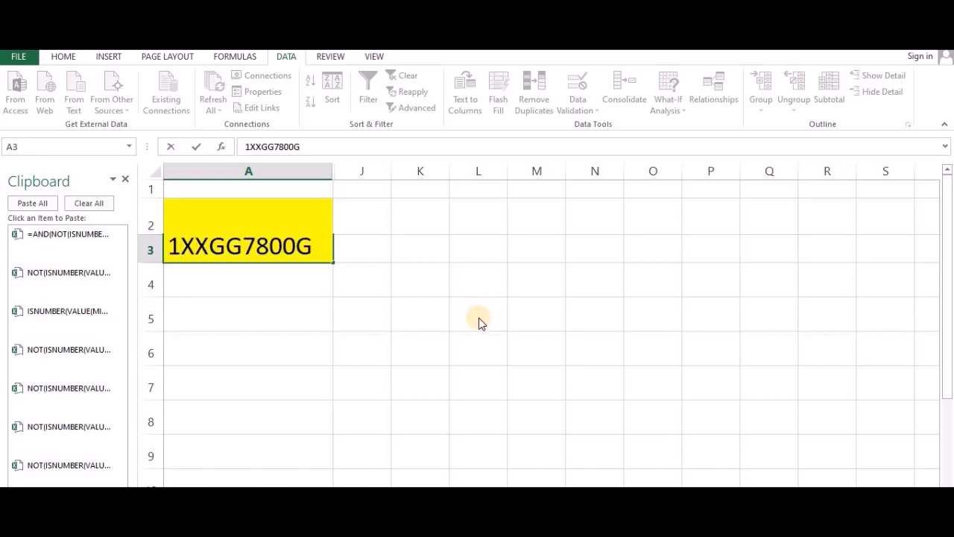
pyautogui.press('Return')
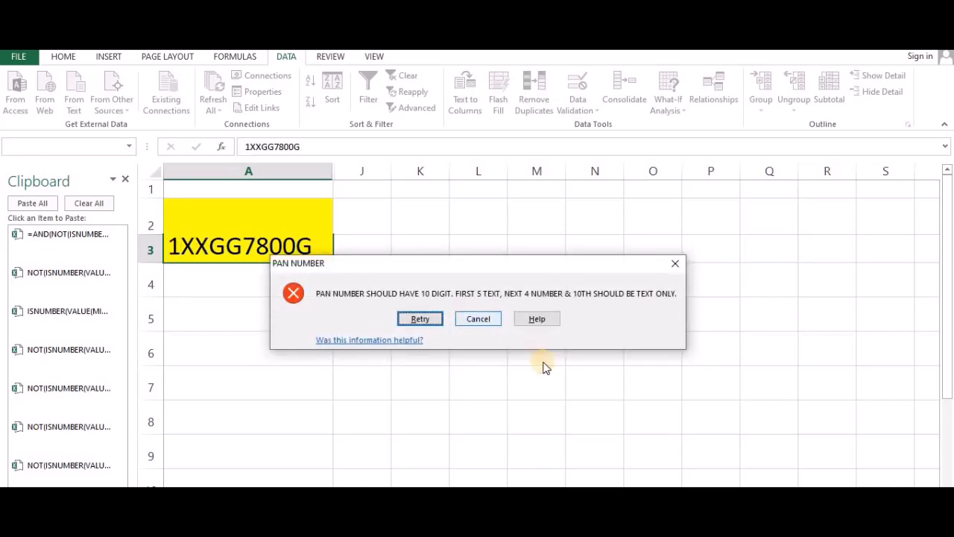
pyautogui.click(478, 319)
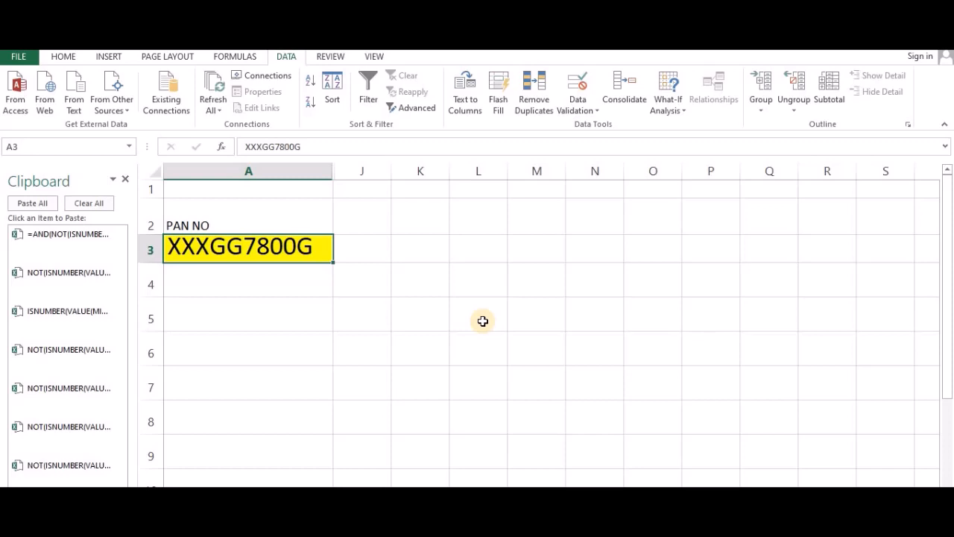
# Copy cell A3 and paste only its validation into cells A4 to A9
pyautogui.press('Return')
pyautogui.press('Up')
pyautogui.hotkey('ctrl', 'c')
pyautogui.press('Down')
pyautogui.hotkey('shift', 'Down')
pyautogui.hotkey('shift', 'Down')
pyautogui.hotkey('shift', 'Down')
pyautogui.hotkey('shift', 'Down')
pyautogui.hotkey('shift', 'Down')
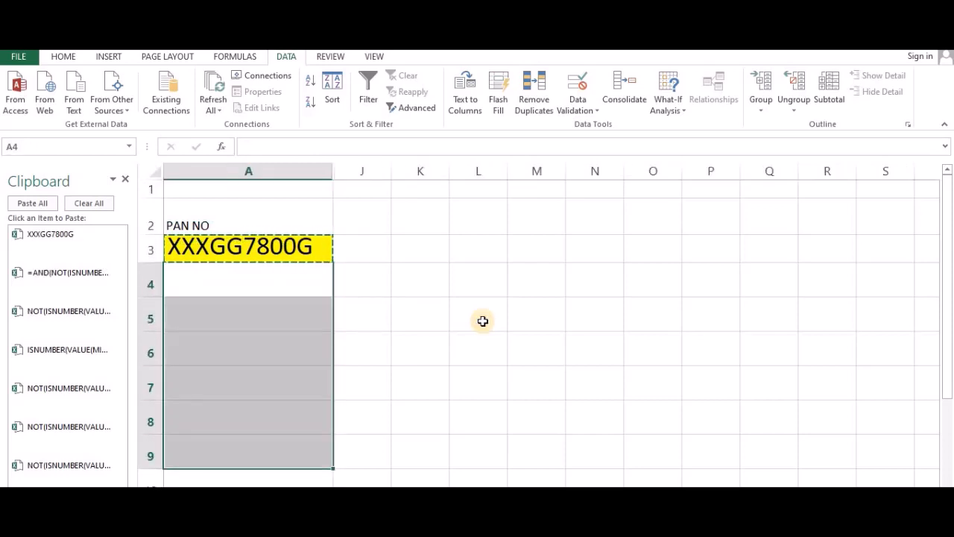
pyautogui.rightClick(212, 337)
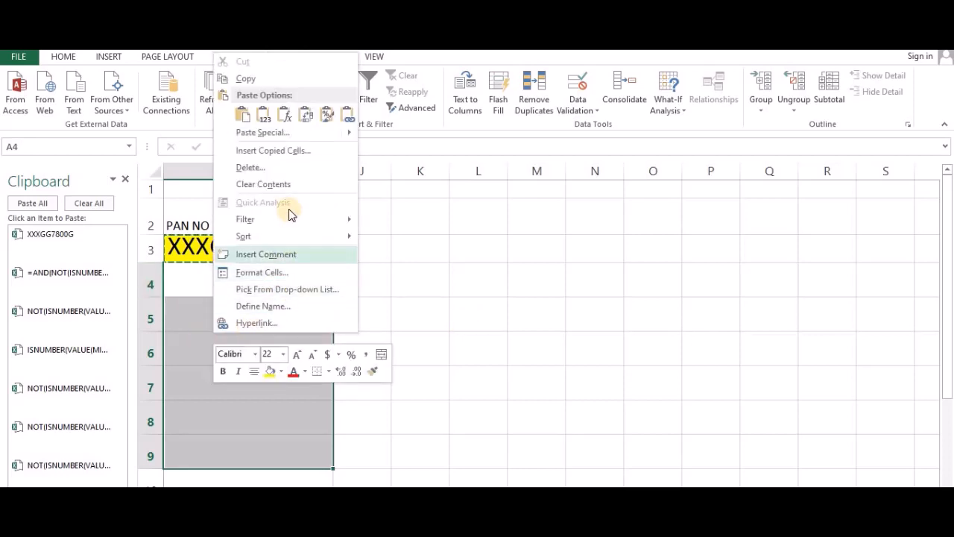
pyautogui.click(270, 131)
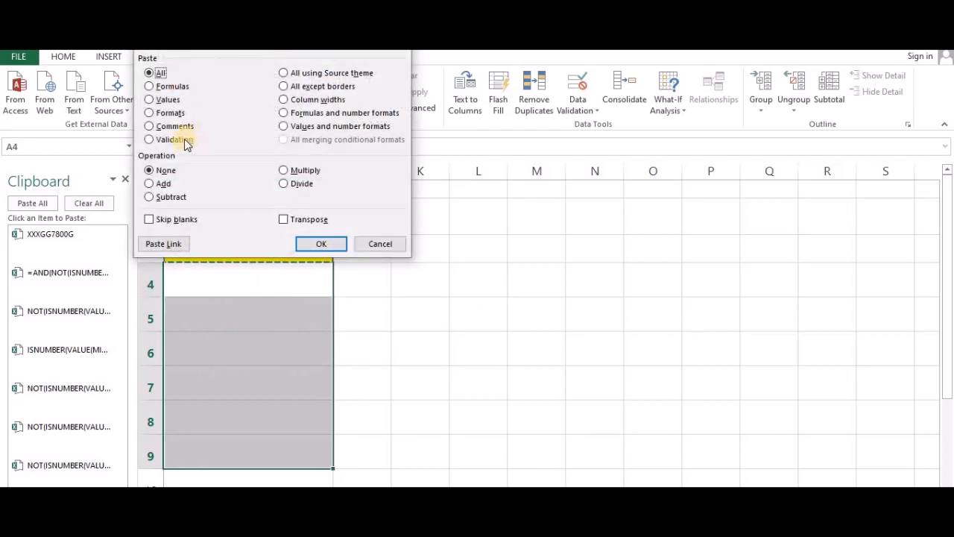
pyautogui.click(183, 140)
pyautogui.click(316, 246)
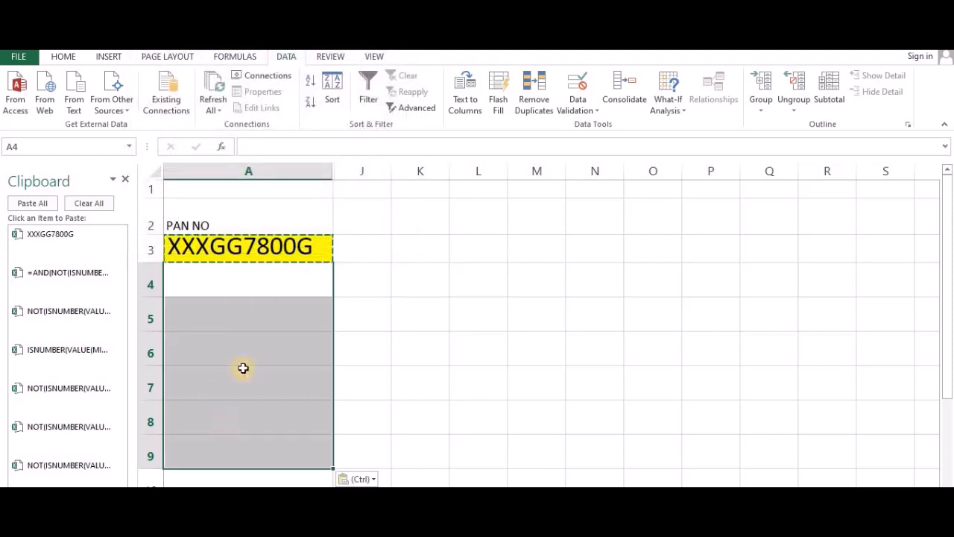
# Enter a sample PAN number in A5 made of five letters, four digits and a final letter
pyautogui.click(247, 321)
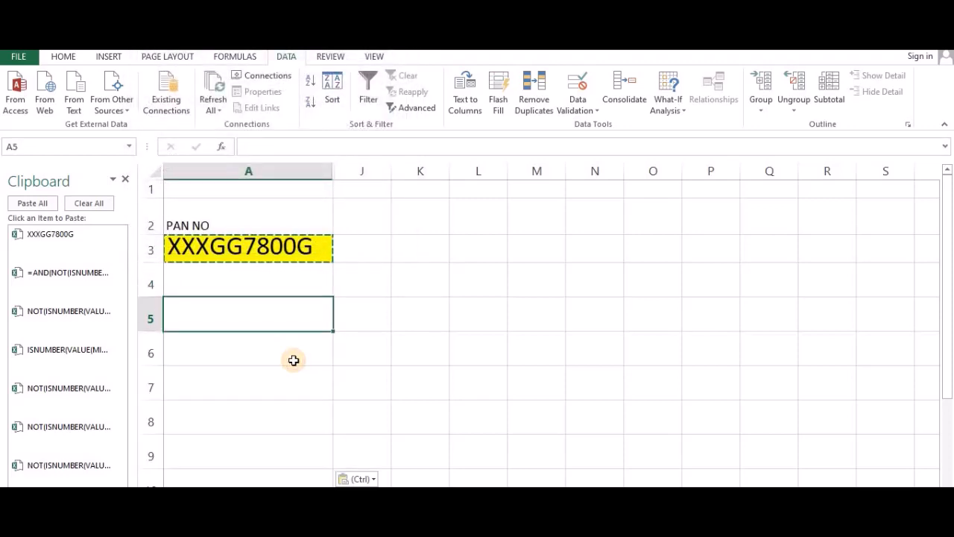
pyautogui.write('ABCDE')
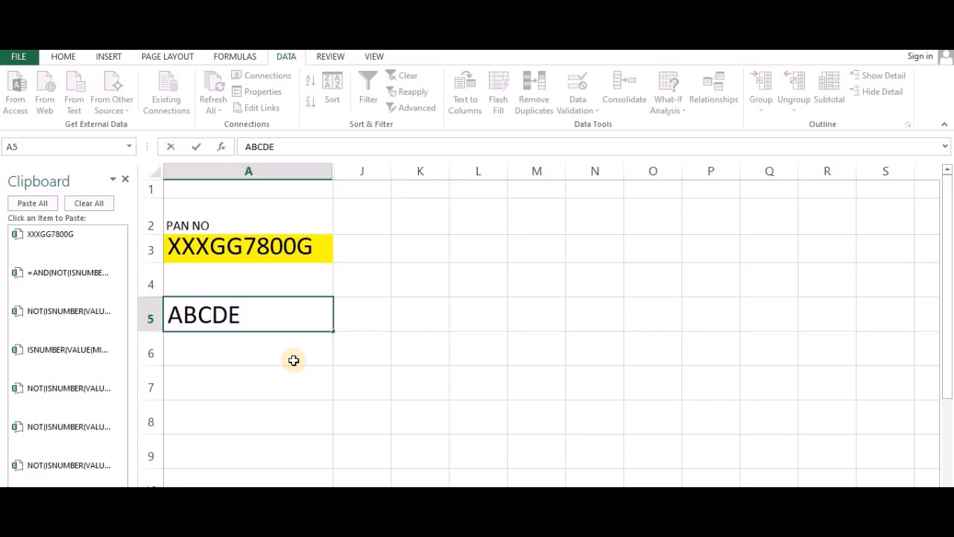
pyautogui.write('5555E')
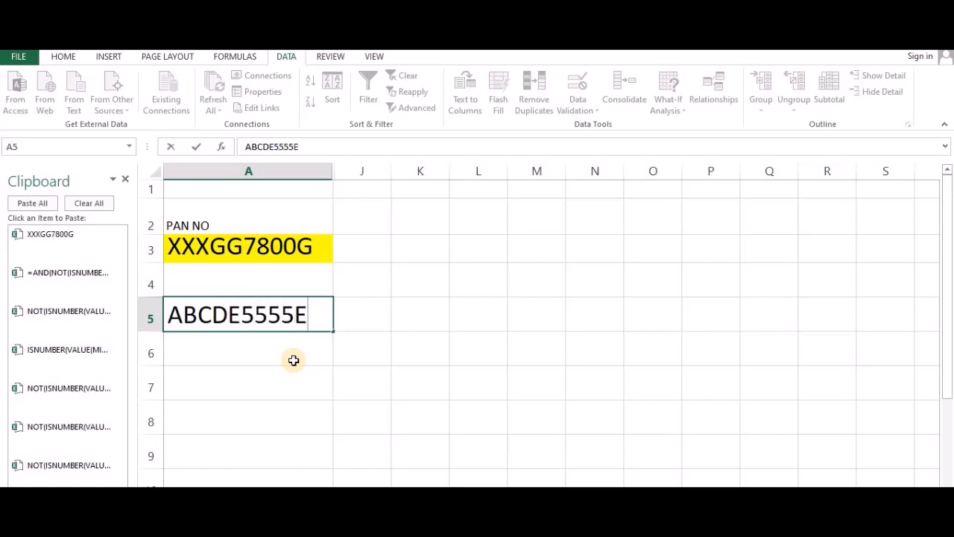
pyautogui.press('Return')
pyautogui.press('Up')
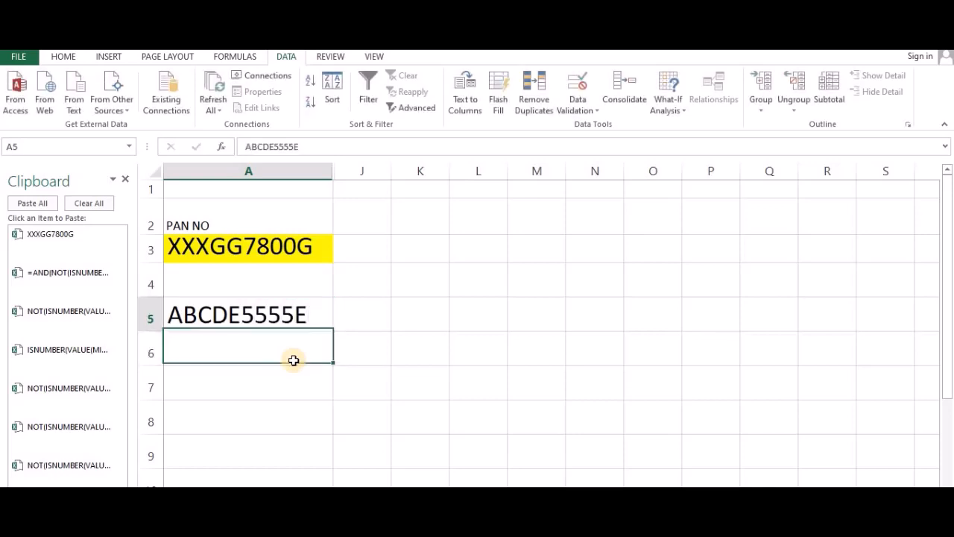
# Try to replace the last character of the PAN number in A5 with 5, and cancel the entry
pyautogui.press('F2')
pyautogui.press('BackSpace')
pyautogui.write('5')
pyautogui.press('Return')
pyautogui.press('Return')
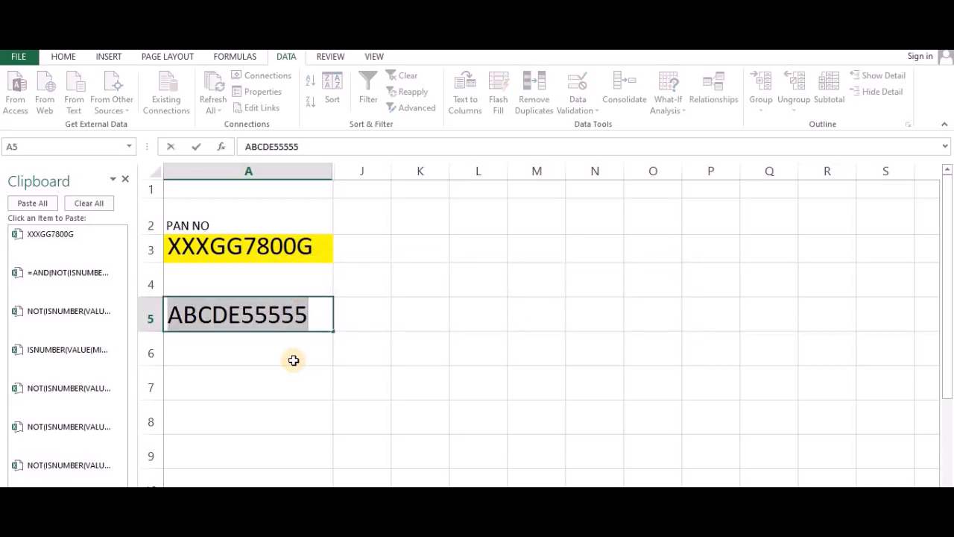
pyautogui.click(255, 341)
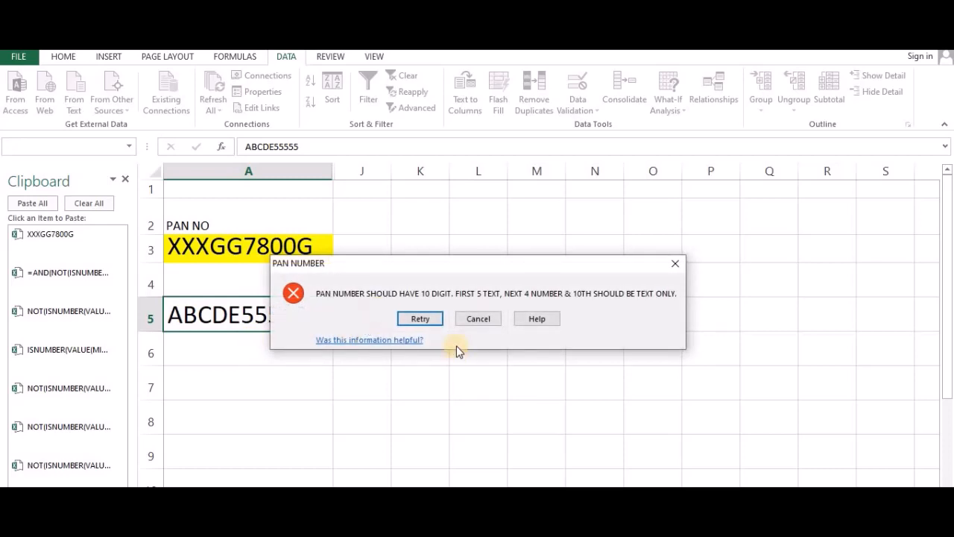
pyautogui.click(480, 320)
pyautogui.click(283, 347)
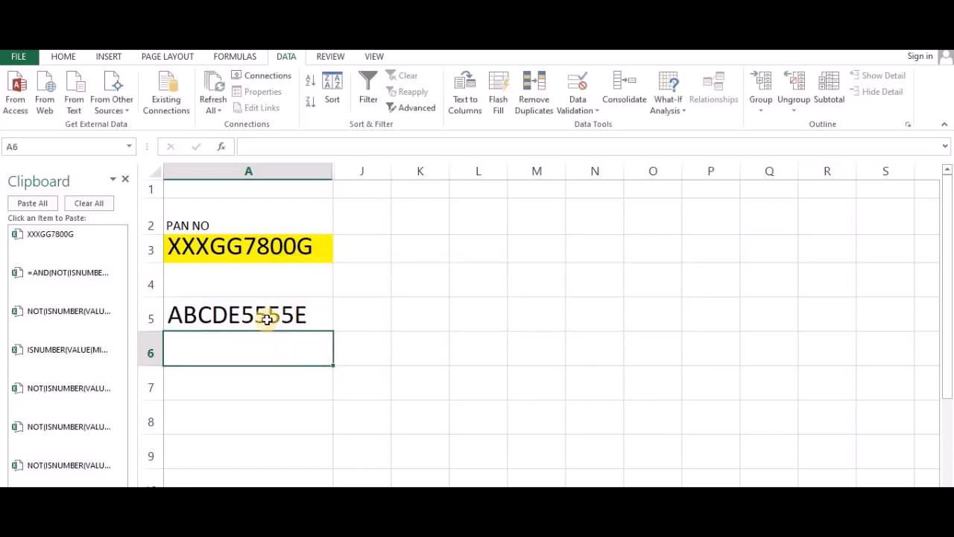
pyautogui.click(239, 275)
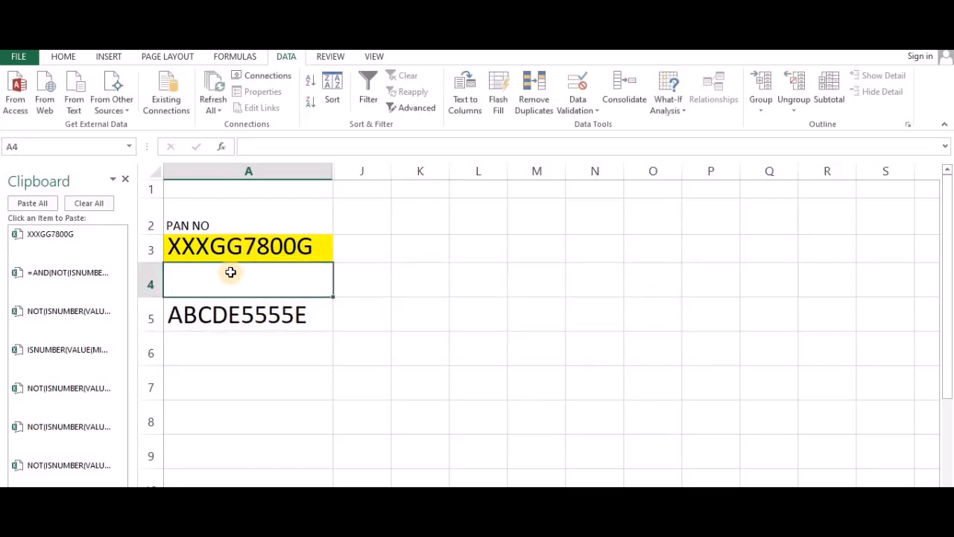